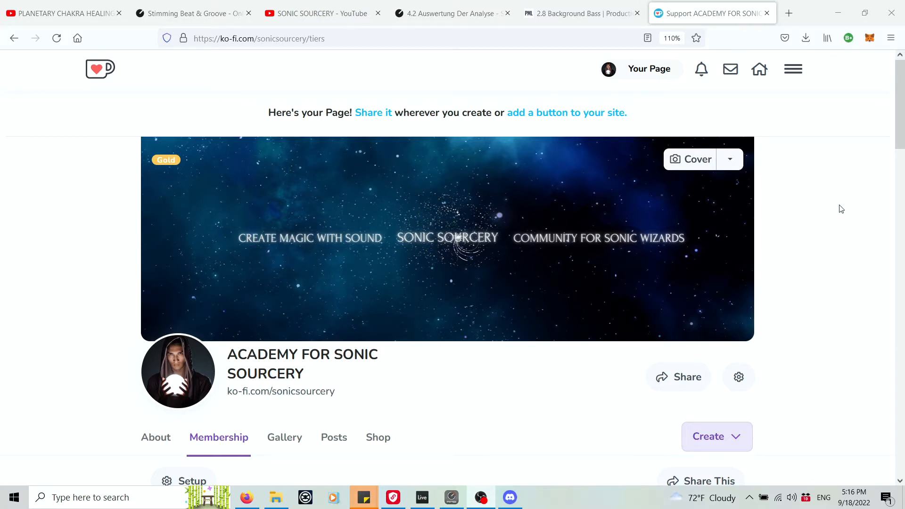
Step: Review the Adept and Mage membership tiers on the Ko-fi page
scroll(837, 262, down, 3)
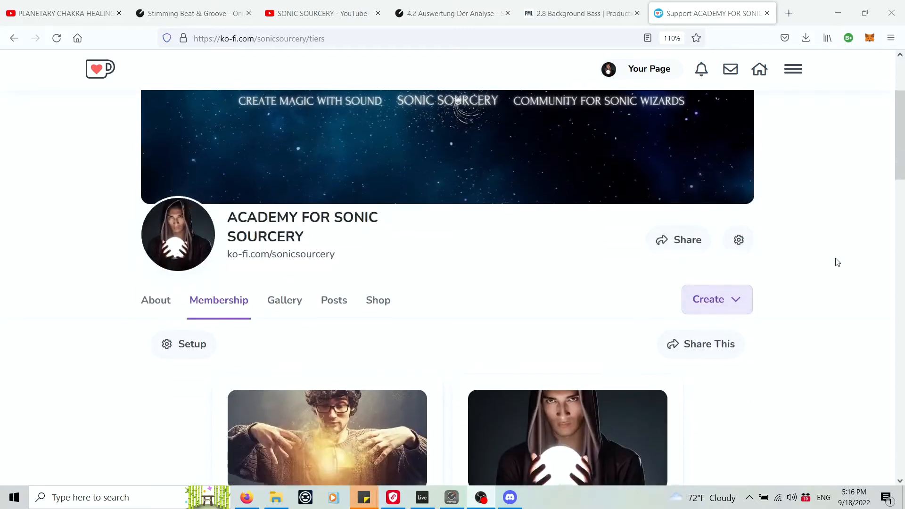
scroll(837, 262, down, 3)
scroll(837, 263, down, 3)
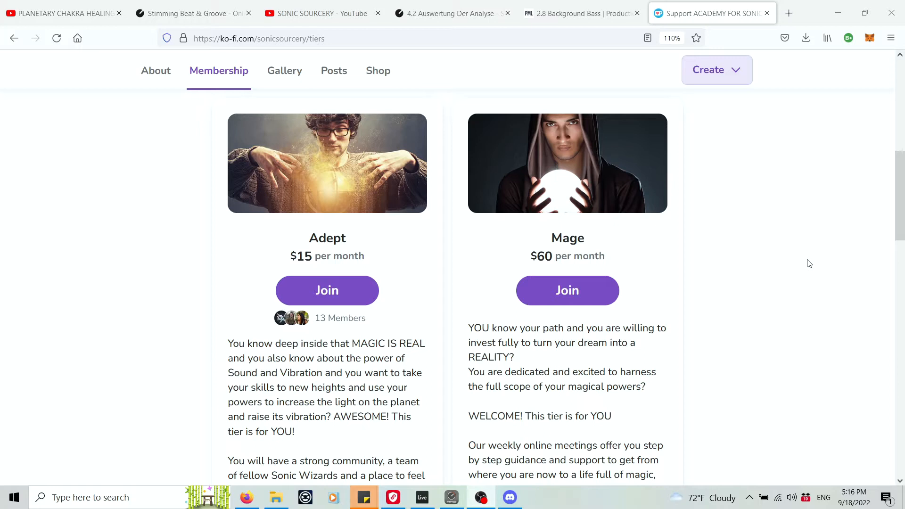
scroll(809, 264, up, 2)
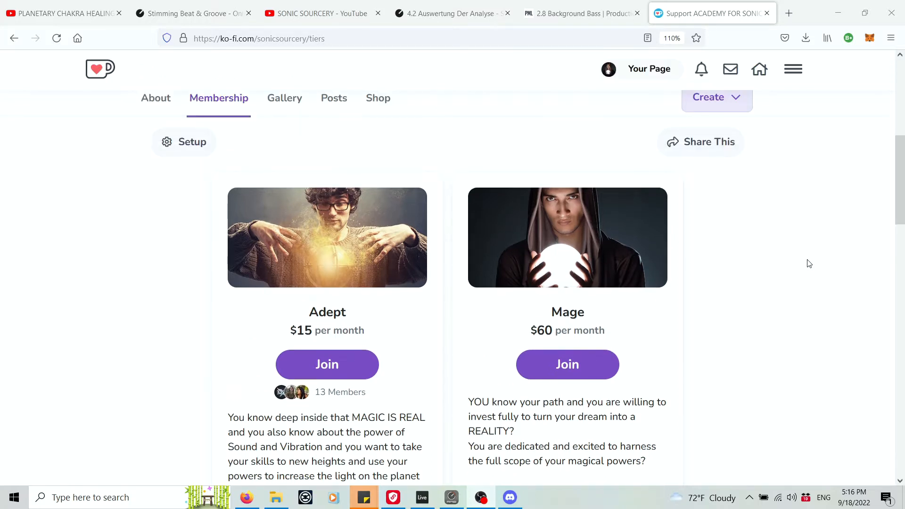
scroll(809, 264, down, 2)
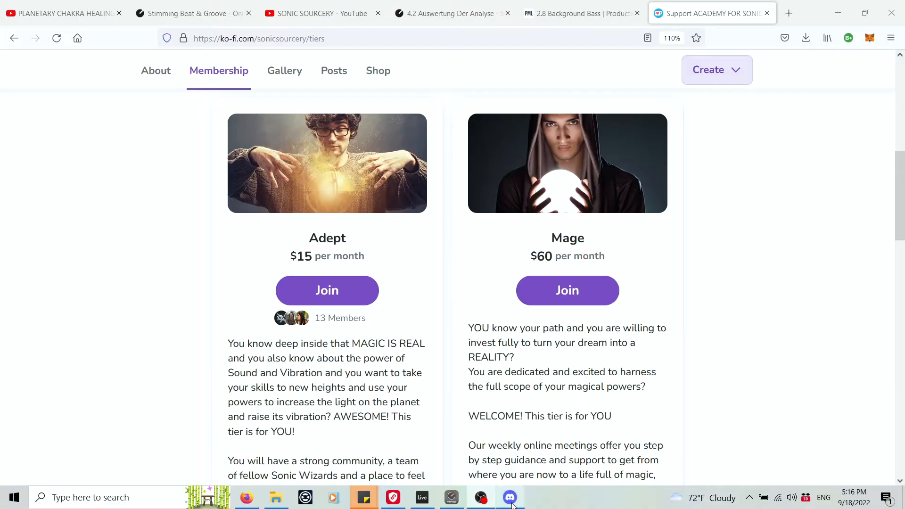
Step: Switch to Discord and look through the music-for-feedback, mixing-prodcution-tips and meetings channels of Circle of Sonic Wizards
click(510, 497)
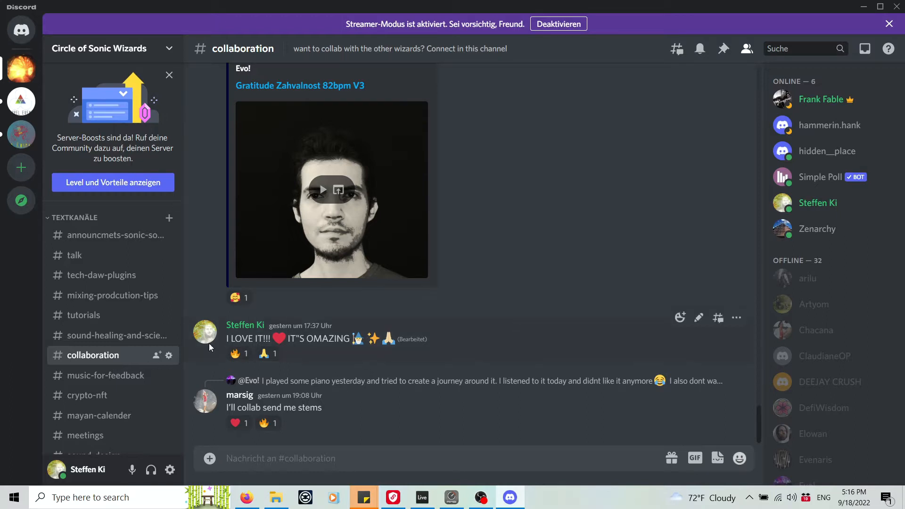
click(110, 375)
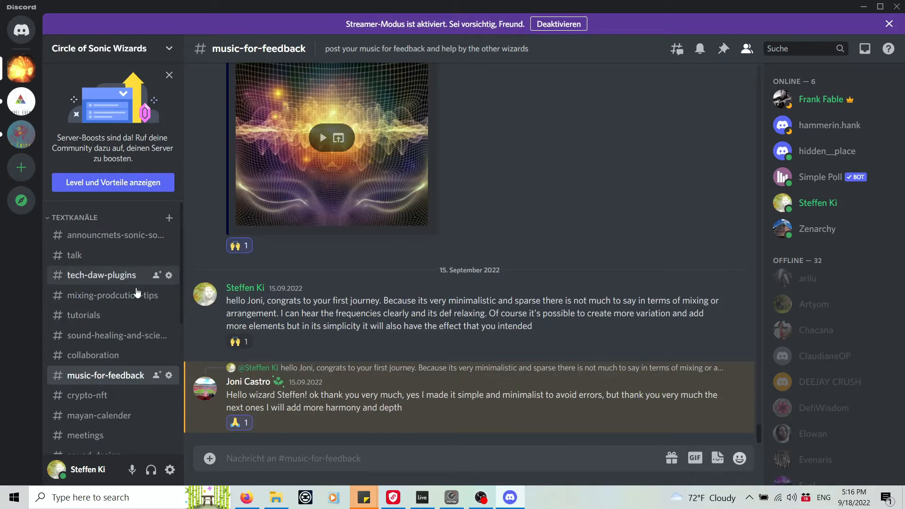
click(136, 293)
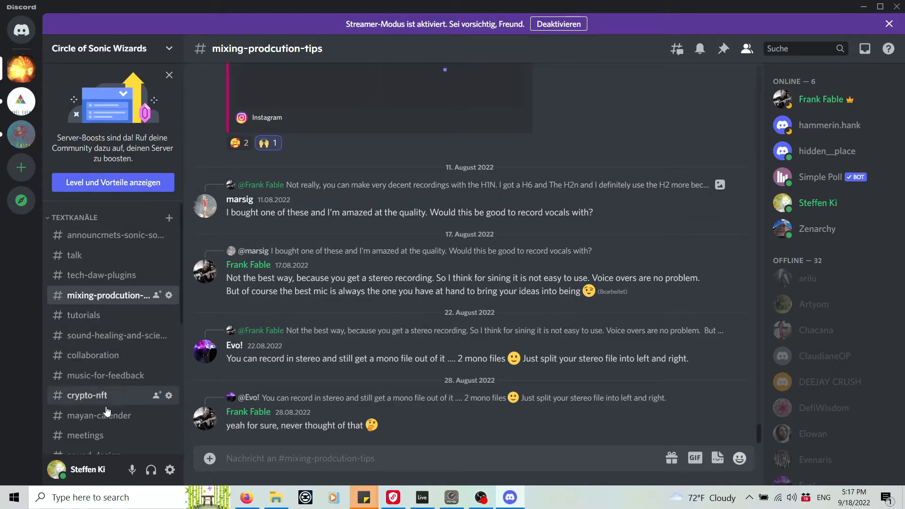
click(110, 434)
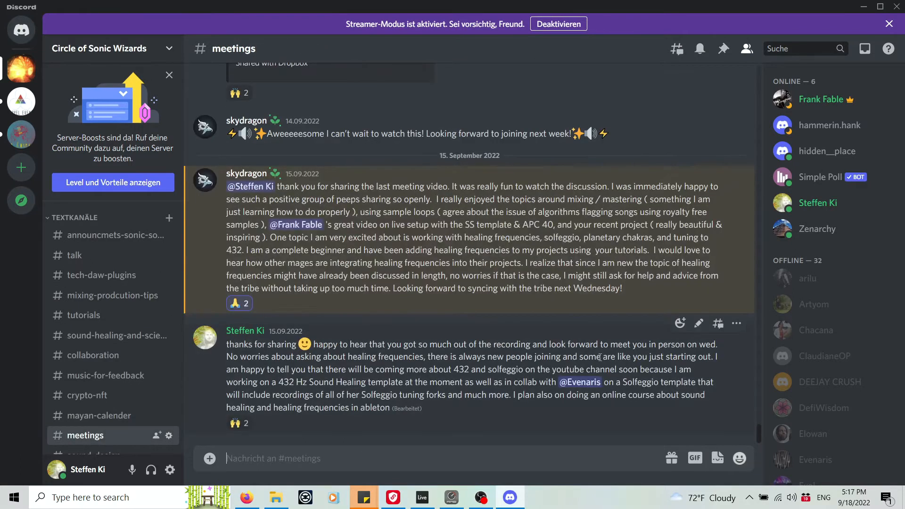
scroll(597, 357, up, 4)
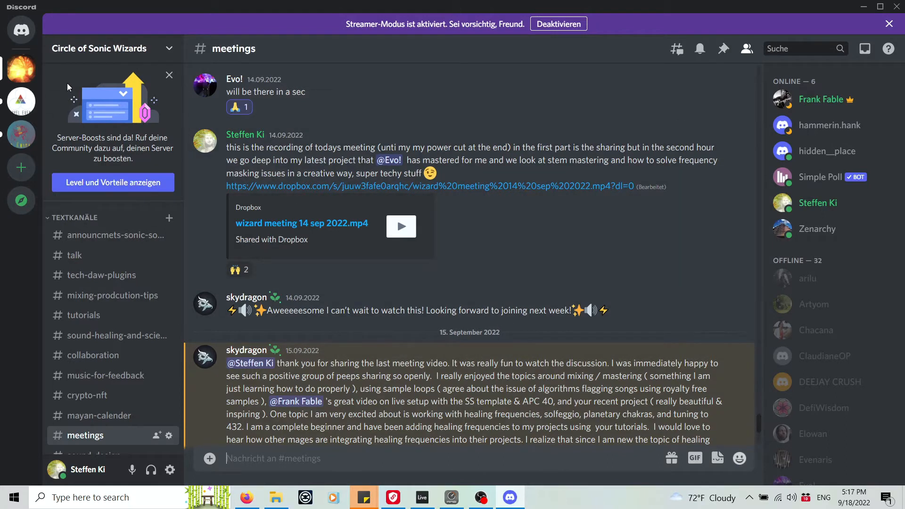
Step: Switch to Ableton Live and check the chakra scenes in Session View before returning to Arrangement View
click(246, 502)
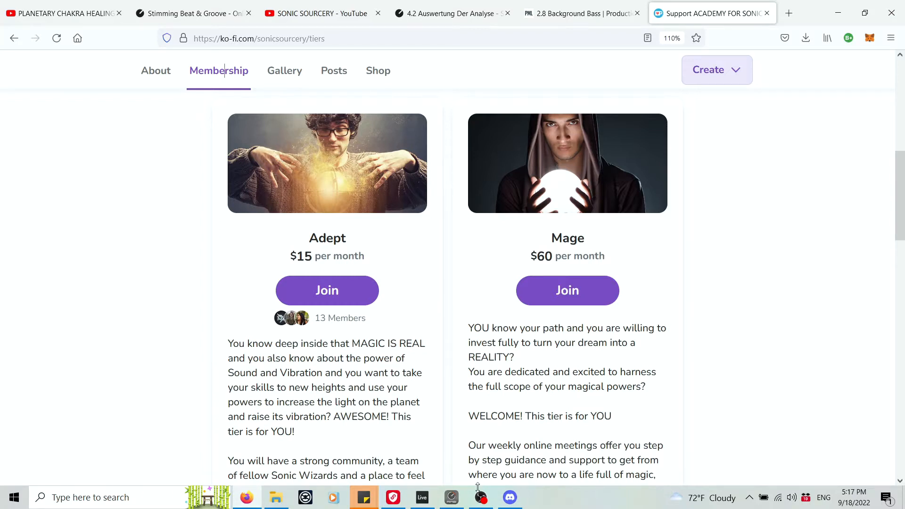
click(421, 497)
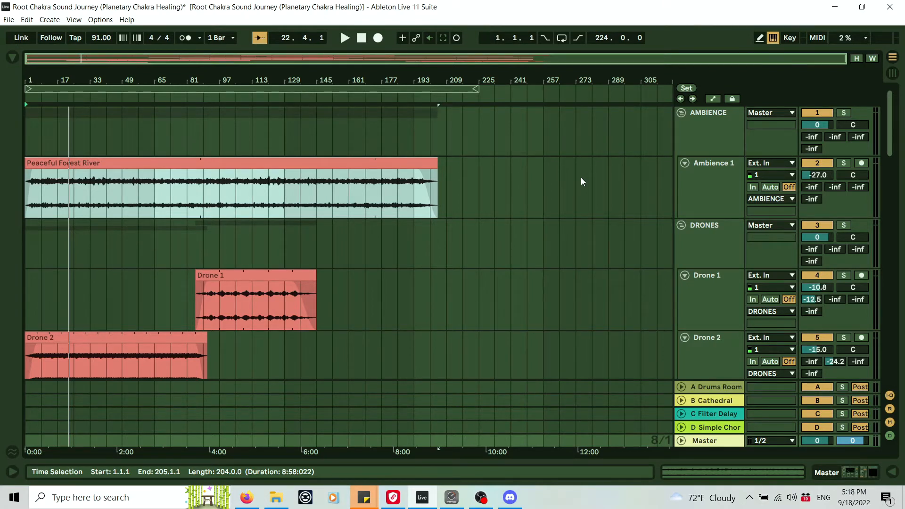
drag(470, 76, 470, 77)
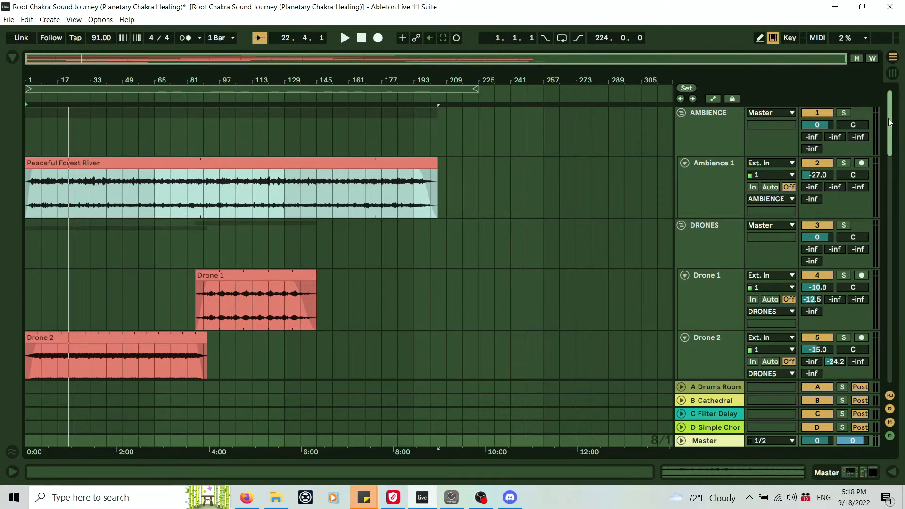
mouse_move(889, 122)
mouse_down()
mouse_move(889, 206)
mouse_move(887, 113)
mouse_up()
mouse_move(889, 124)
mouse_down()
mouse_move(903, 262)
mouse_move(899, 117)
mouse_up()
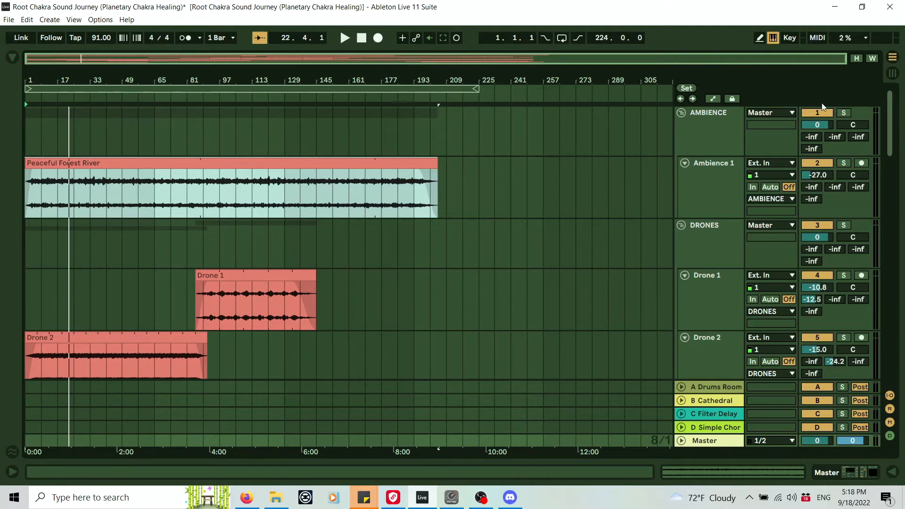
click(891, 74)
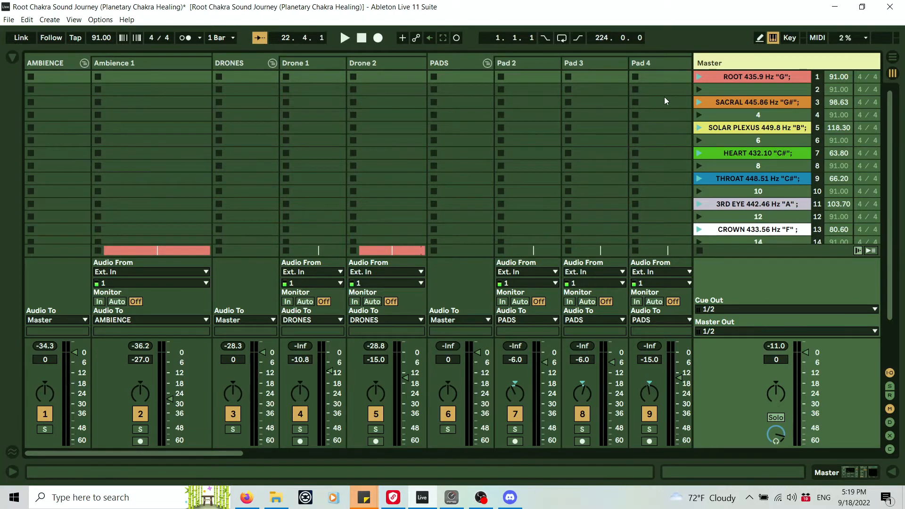
click(891, 58)
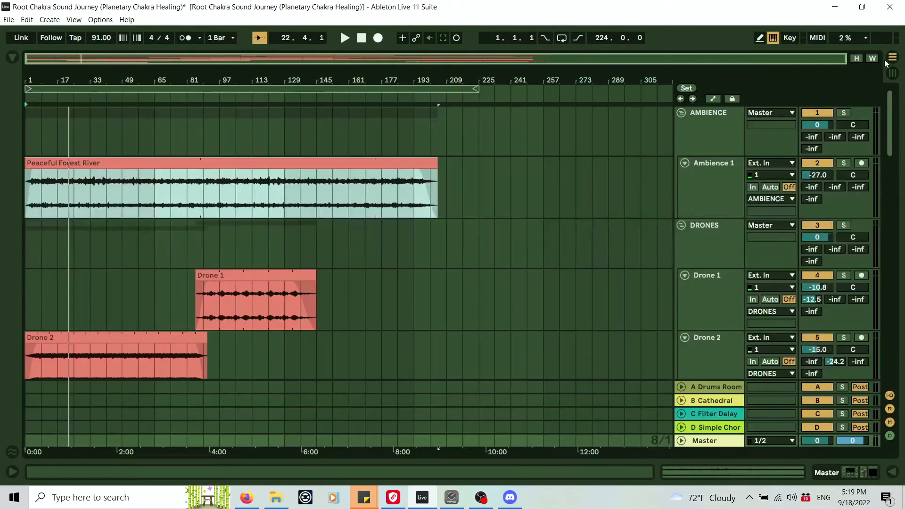
Step: Shorten the arrangement loop to 32 bars, from bar 1 to bar 33
click(440, 88)
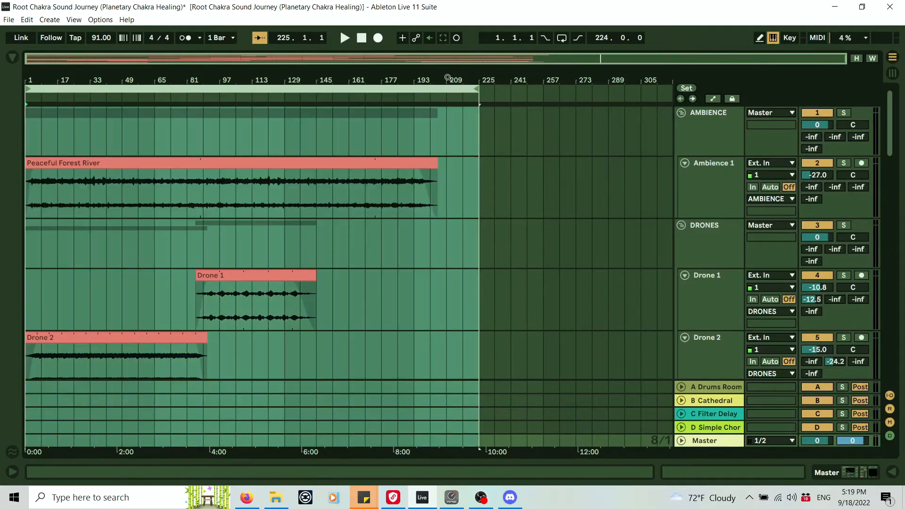
click(559, 179)
click(358, 85)
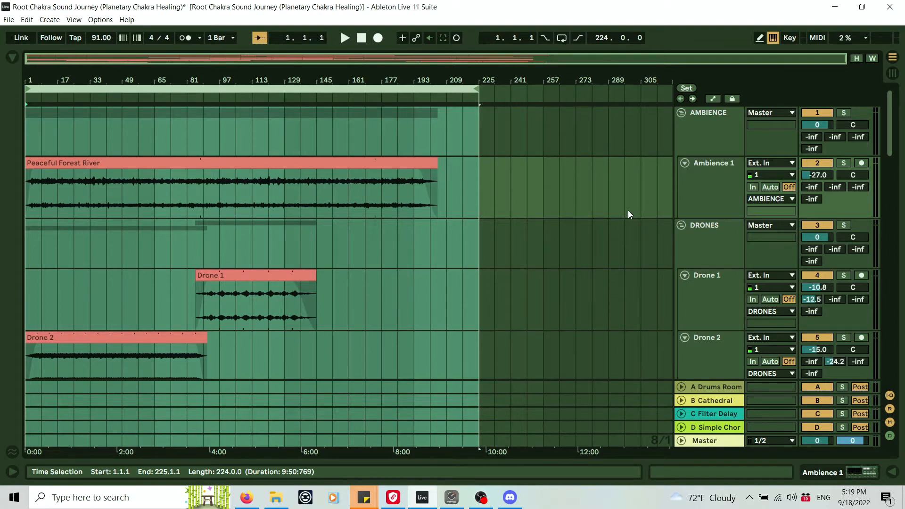
drag(299, 74, 302, 73)
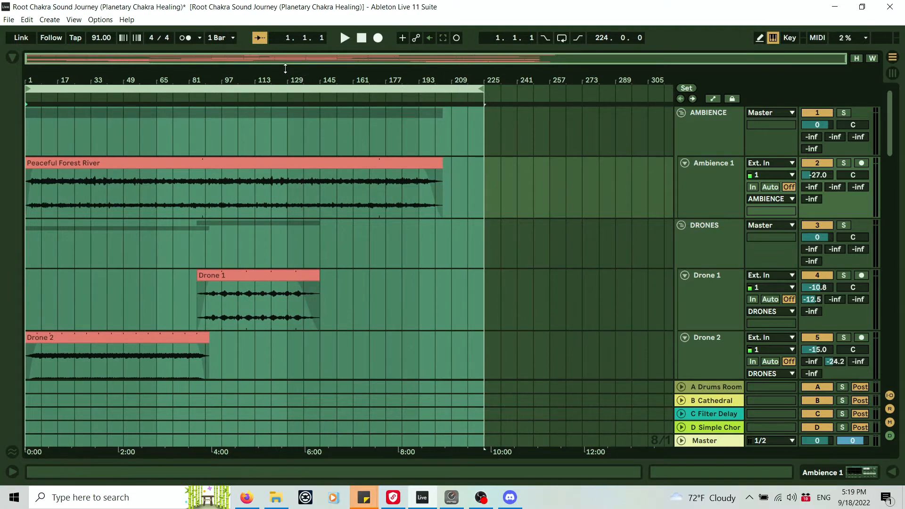
drag(481, 90, 45, 123)
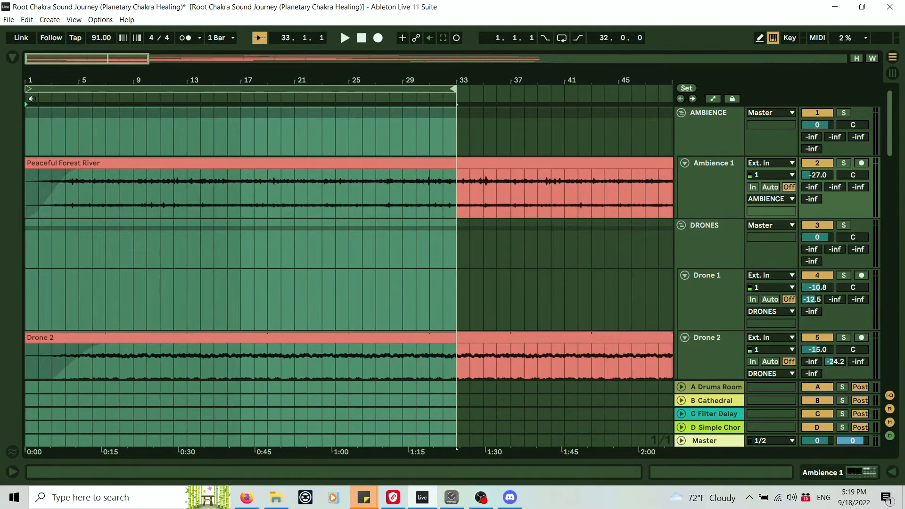
right_click(33, 100)
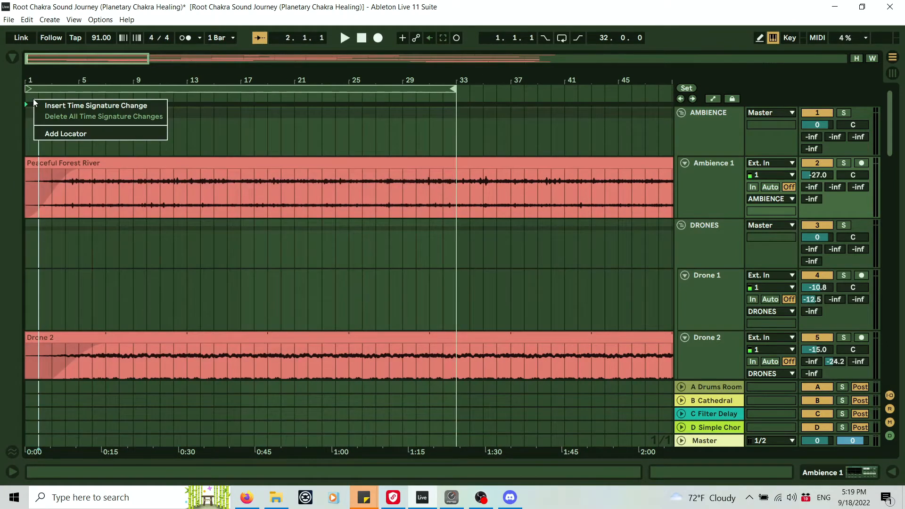
click(289, 98)
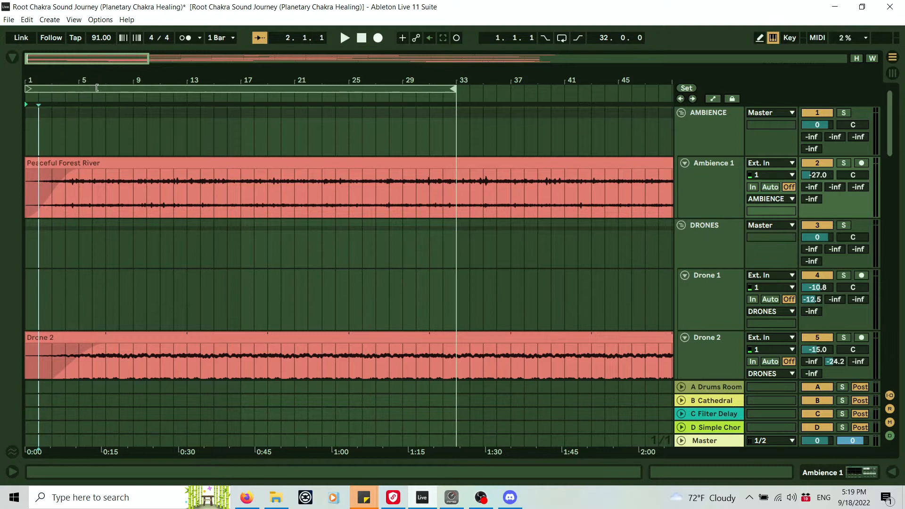
key(ctrl)
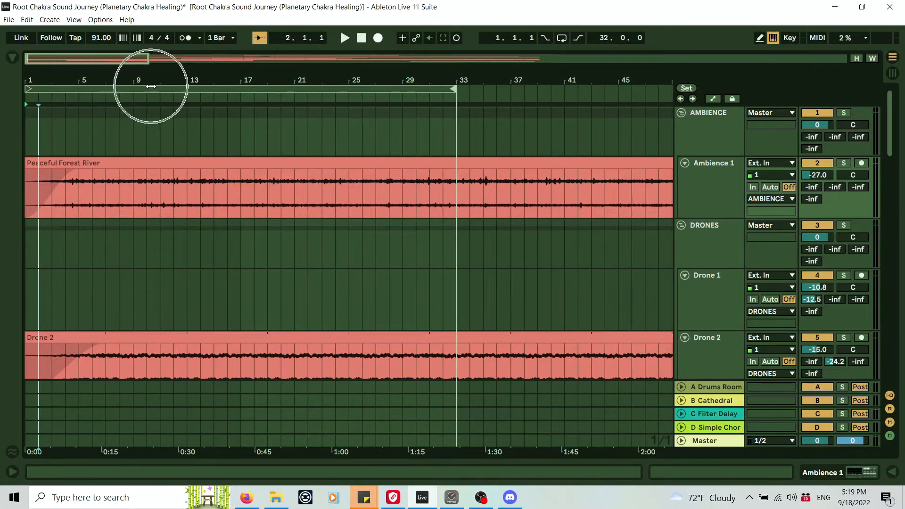
key(ctrl)
Step: Add a locator named INTRO and move it to the start of the arrangement at bar 1
right_click(89, 98)
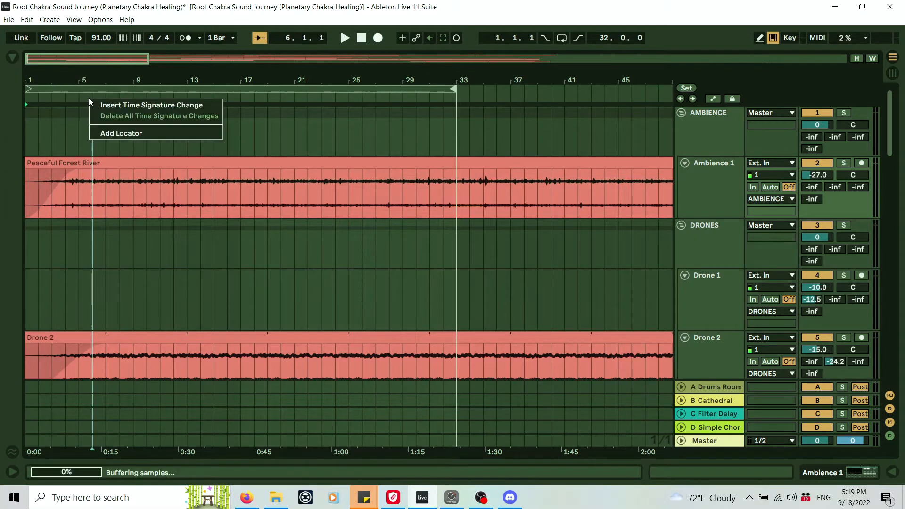
click(110, 133)
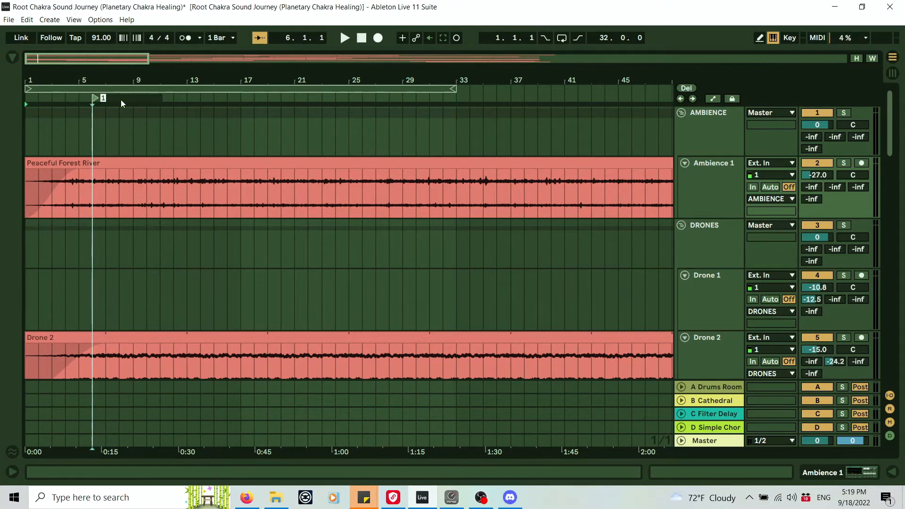
text(Inrt)
key(BackSpace)
key(BackSpace)
key(BackSpace)
text(NTRO)
key(Return)
drag(96, 99, 59, 84)
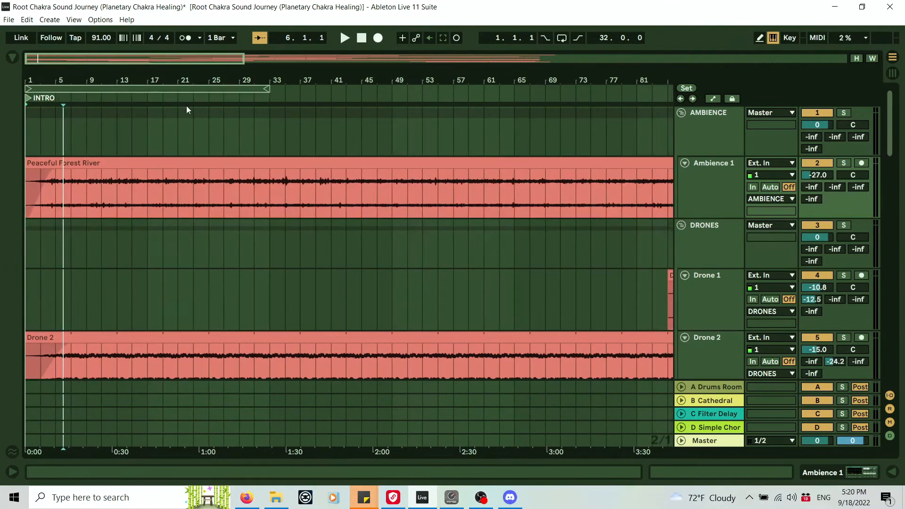
Step: Add a locator named Part 1 at bar 17, where the CB Root "G" sustain clip begins
drag(895, 128, 898, 304)
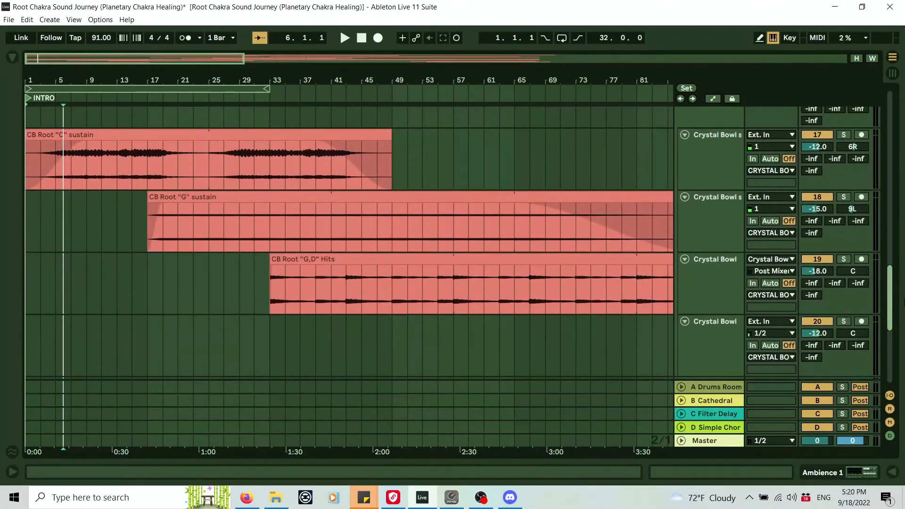
right_click(148, 97)
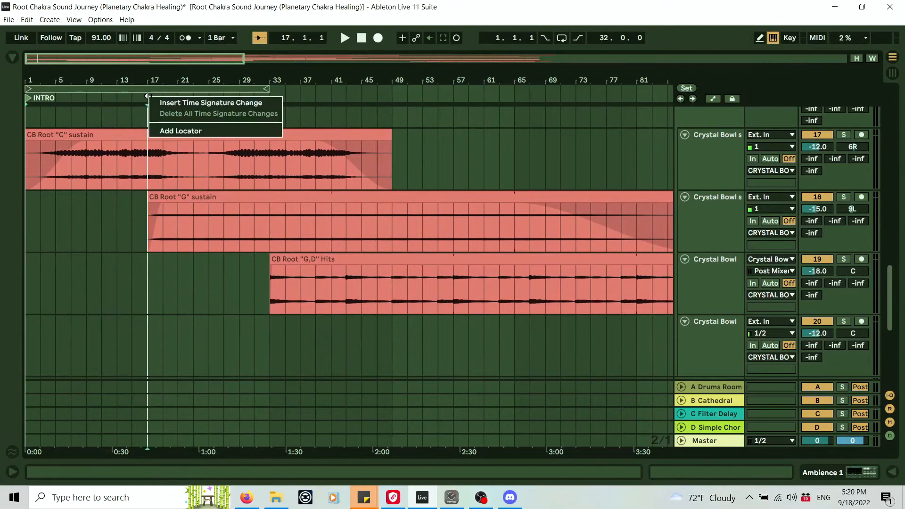
click(175, 133)
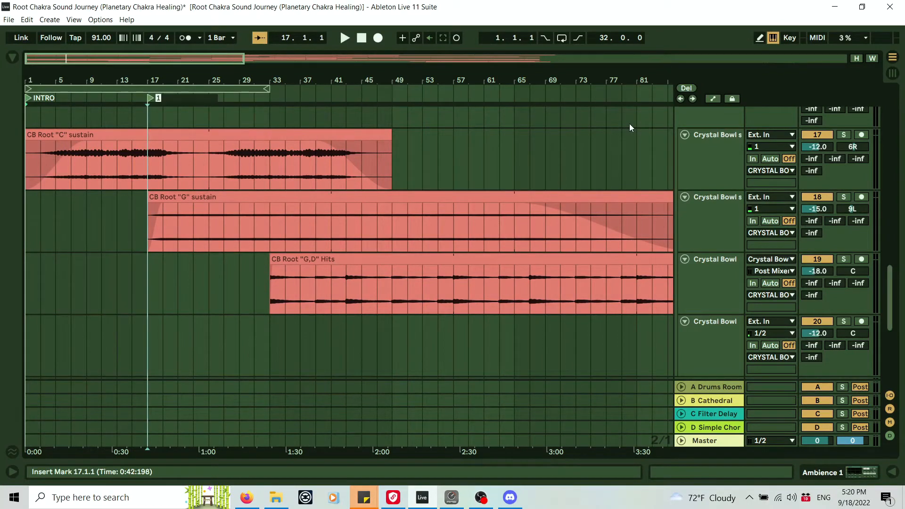
text(Part 1)
key(Return)
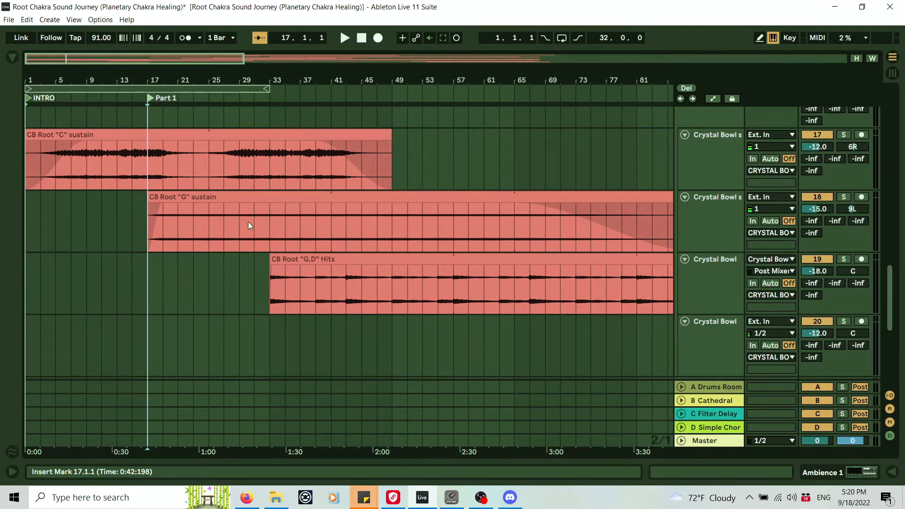
Step: Add a locator named Part 2 at bar 33, where the CB Root "G,D" Hits clip begins
drag(890, 294, 902, 328)
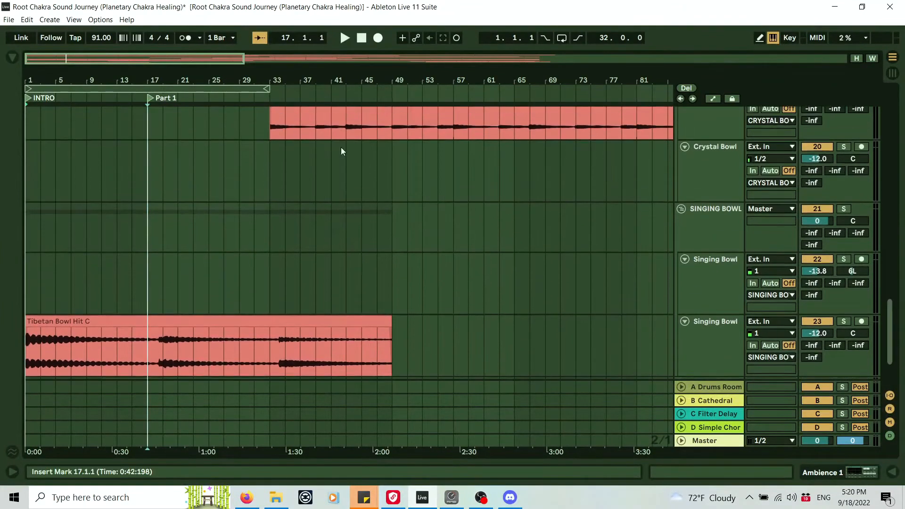
right_click(270, 96)
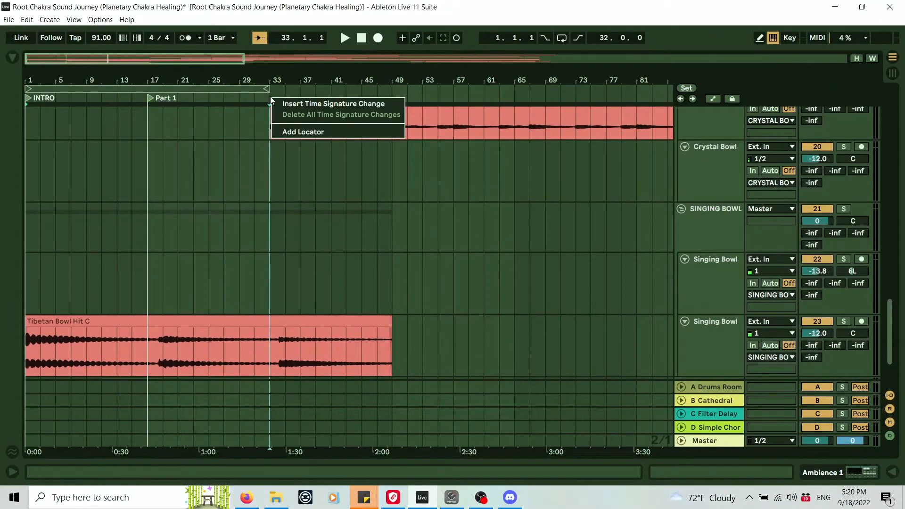
click(312, 130)
text(Part 2)
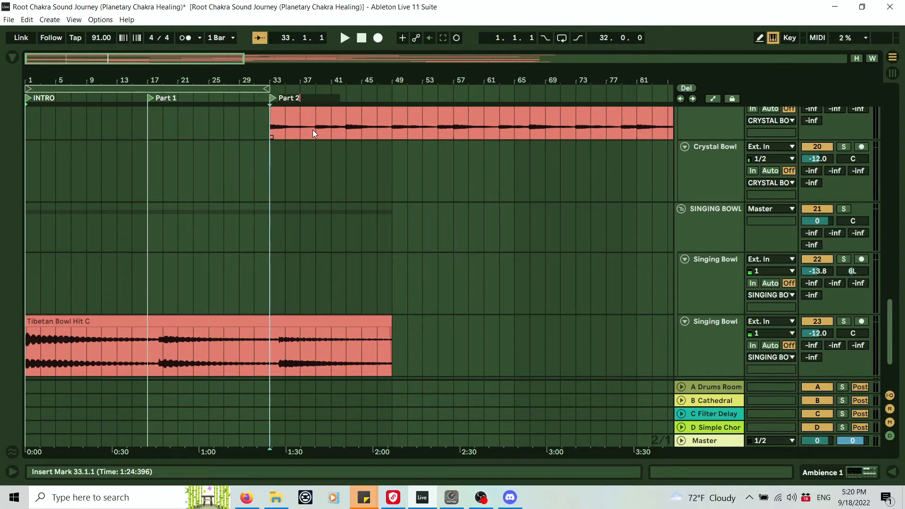
key(Return)
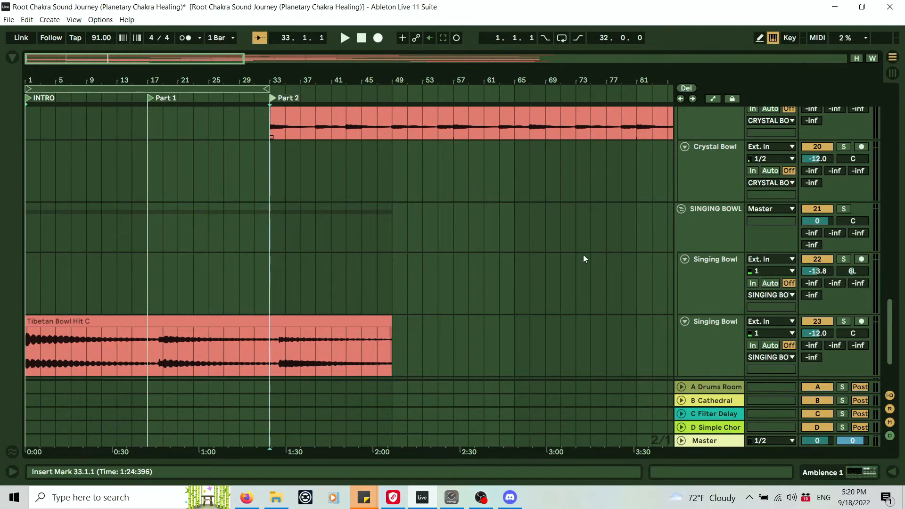
Step: Add a locator named Part 3 at bar 49, where the Pad 4 clip begins
drag(894, 324, 894, 193)
drag(400, 80, 400, 55)
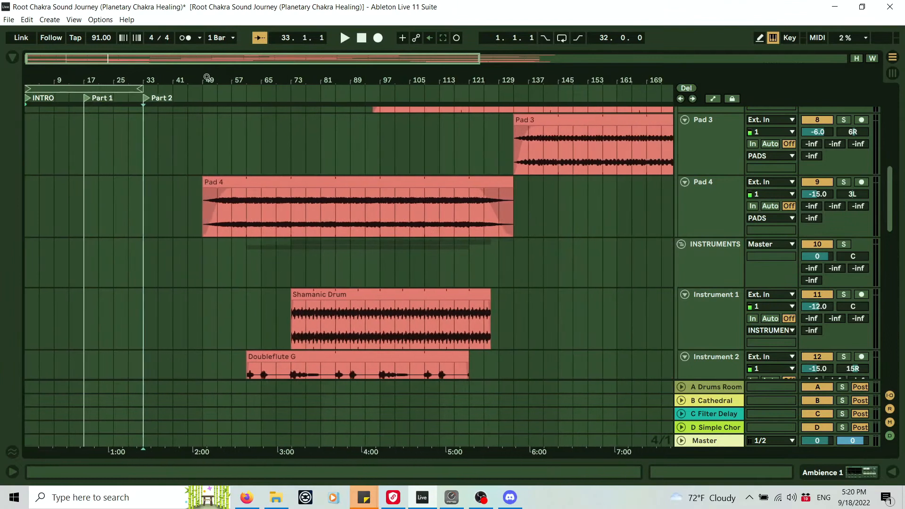
right_click(201, 93)
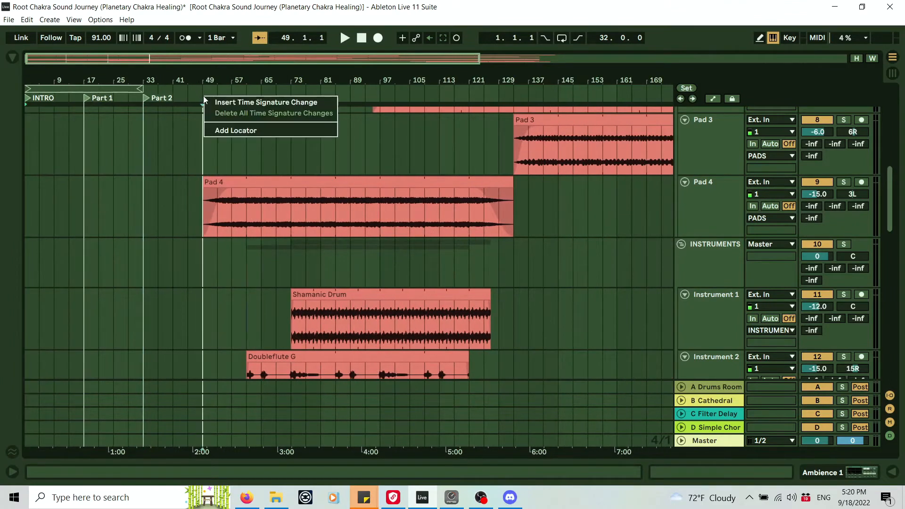
click(223, 132)
text(Part 3)
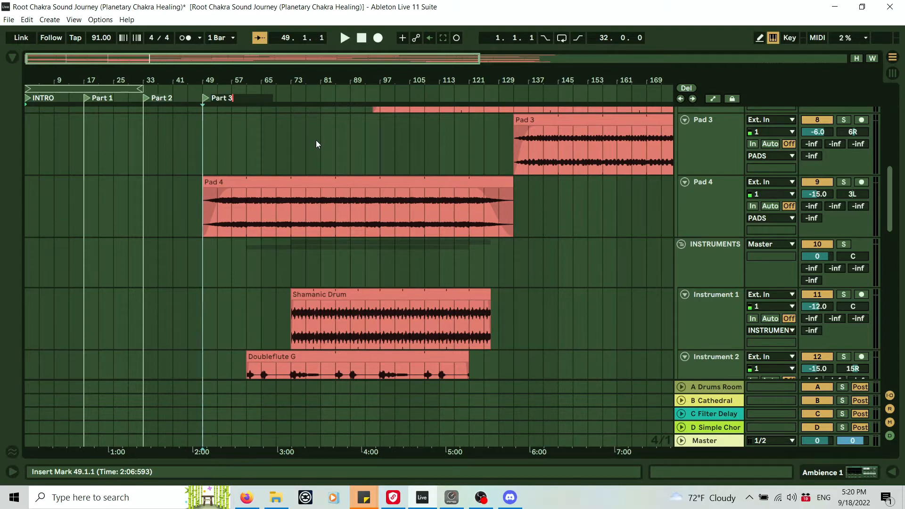
key(Return)
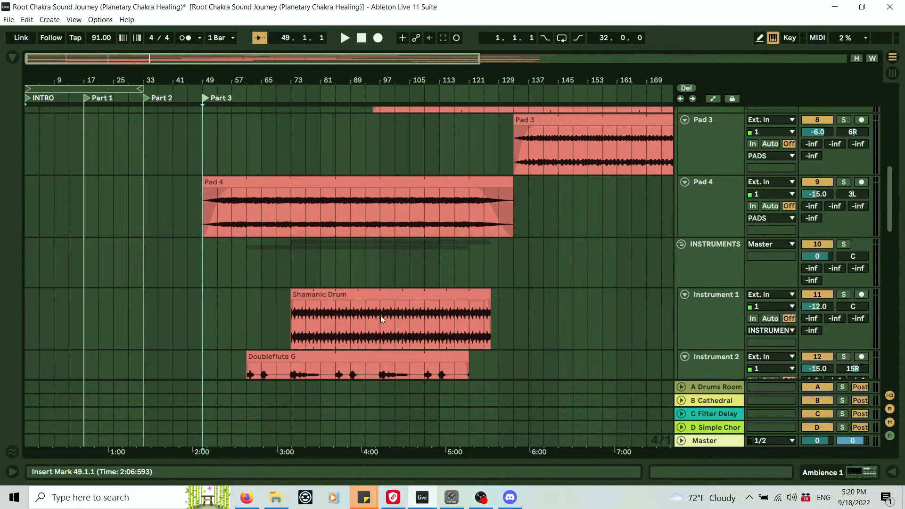
Step: Add a locator named Part 4 at bar 95, where the Pad 2 clip begins
scroll(470, 211, up, 3)
drag(369, 76, 390, 82)
right_click(434, 95)
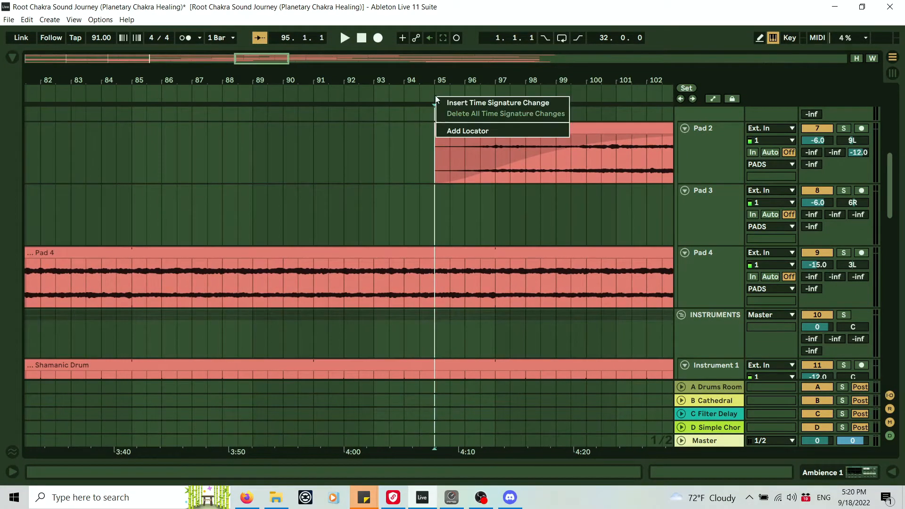
click(443, 128)
text(Part 4)
key(Return)
Step: Add a locator named Part 5 at bar 133, where the Pad 3 clip begins
drag(443, 77, 219, 76)
scroll(375, 259, down, 2)
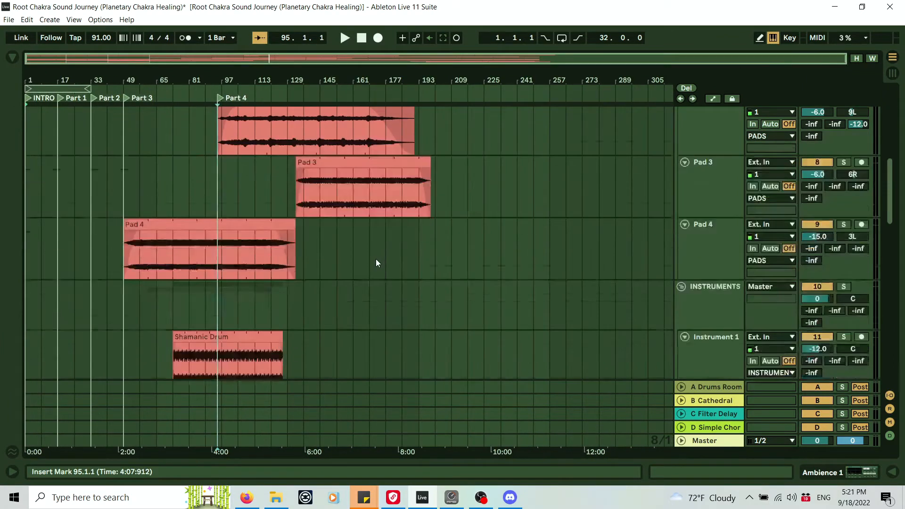
scroll(375, 259, down, 4)
scroll(374, 259, up, 6)
mouse_move(288, 85)
mouse_down()
mouse_move(294, 151)
mouse_move(294, 79)
mouse_up()
right_click(318, 96)
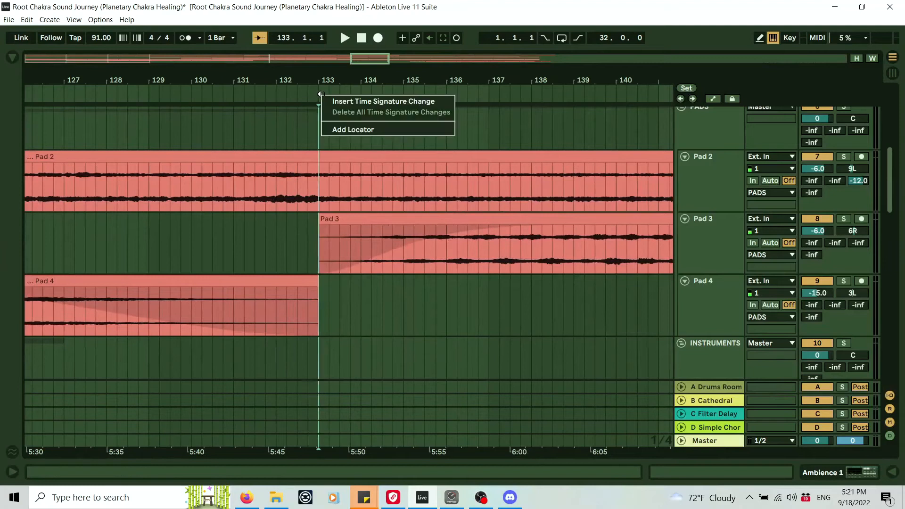
click(336, 126)
text(Part 5)
key(Return)
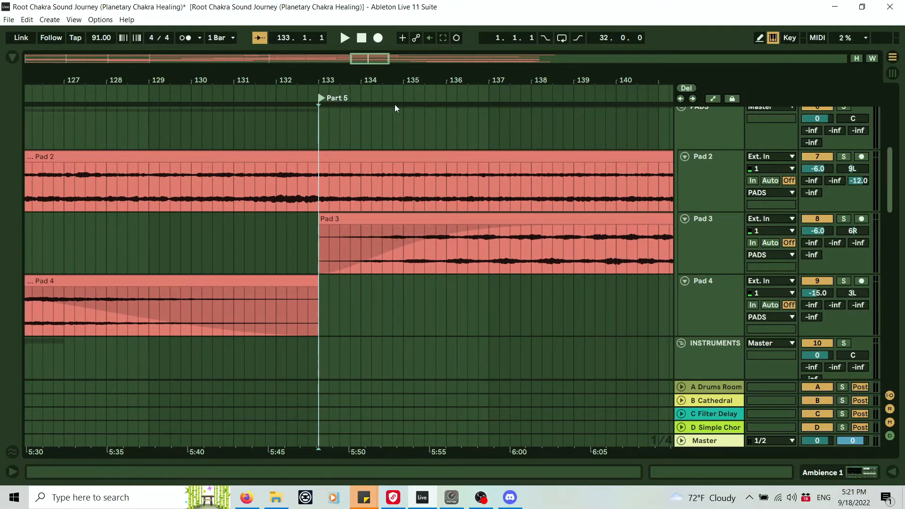
Step: Add a locator named Outro at bar 149, where the CB Root Hit "C" clip begins
drag(427, 79, 250, 40)
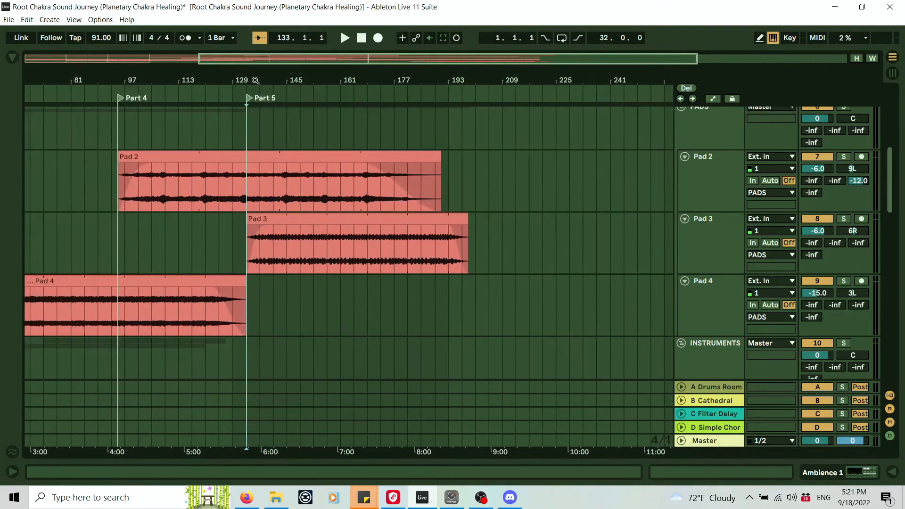
scroll(402, 312, down, 5)
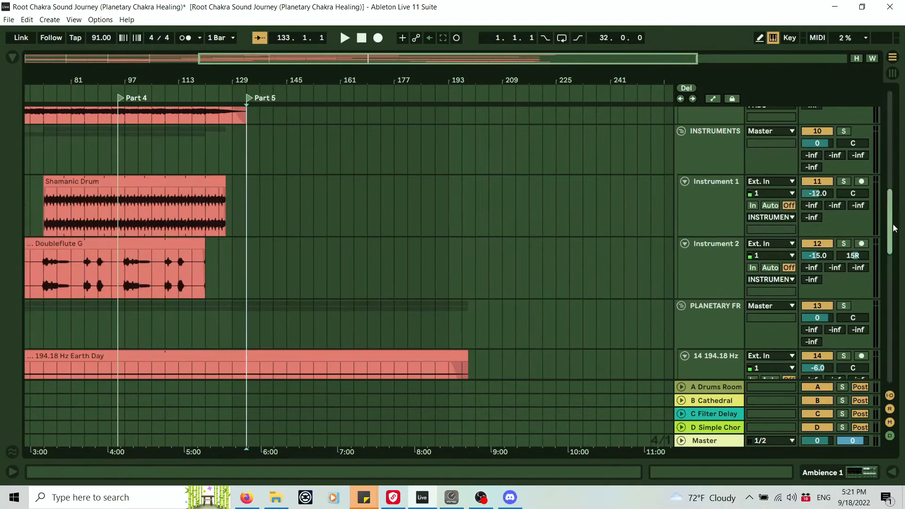
scroll(899, 234, down, 10)
scroll(371, 147, down, 2)
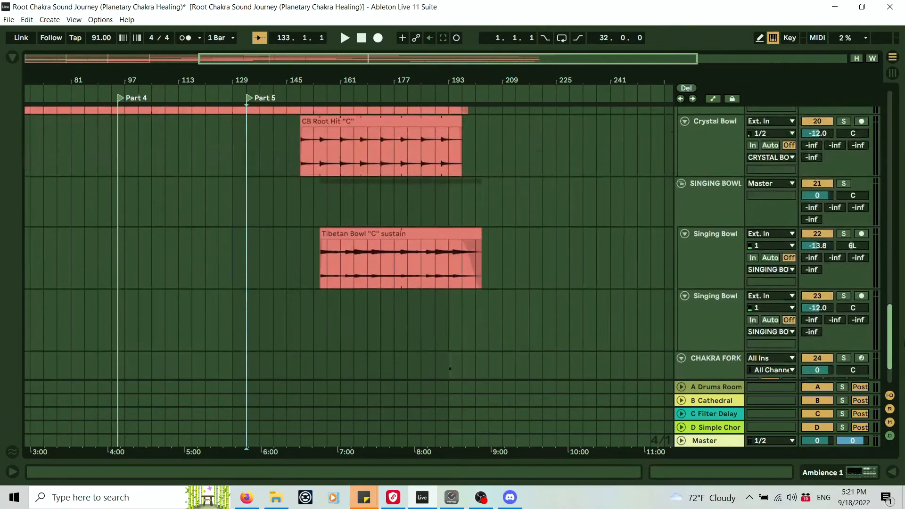
drag(313, 79, 441, 79)
right_click(384, 91)
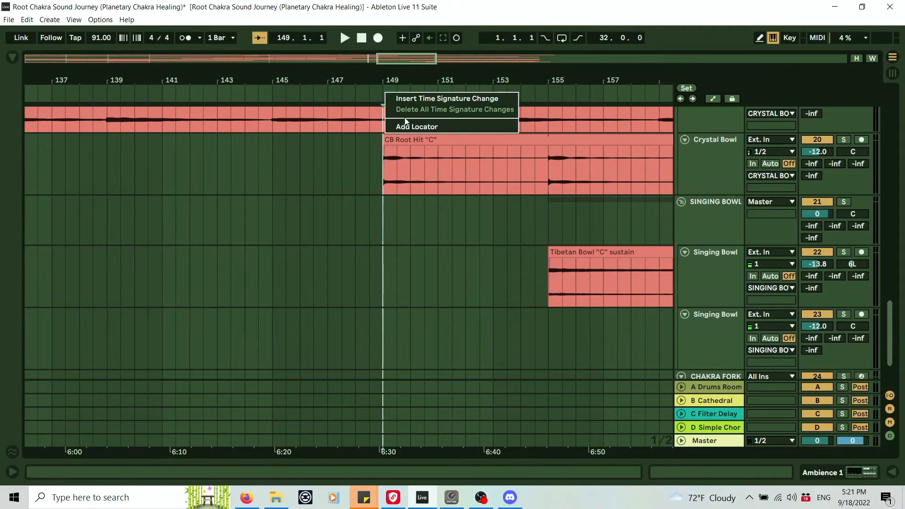
click(408, 129)
text(Outro)
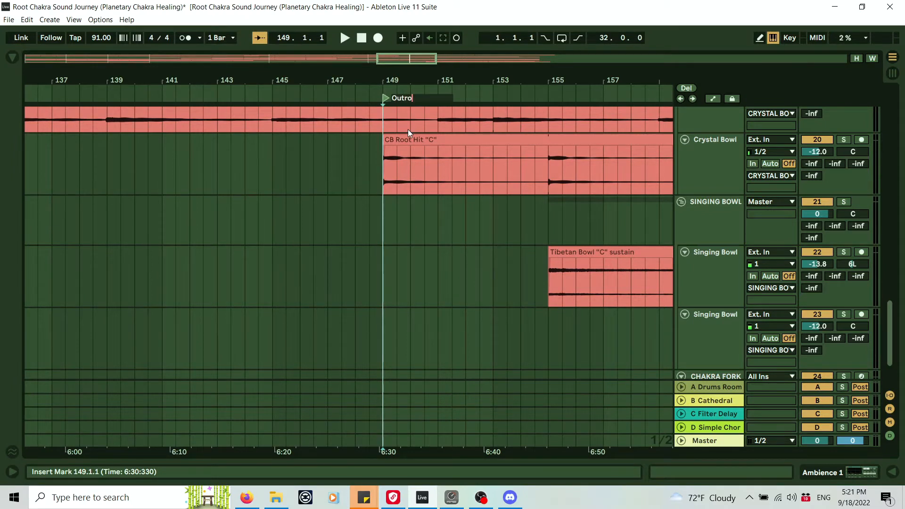
key(Return)
key(ctrl+s)
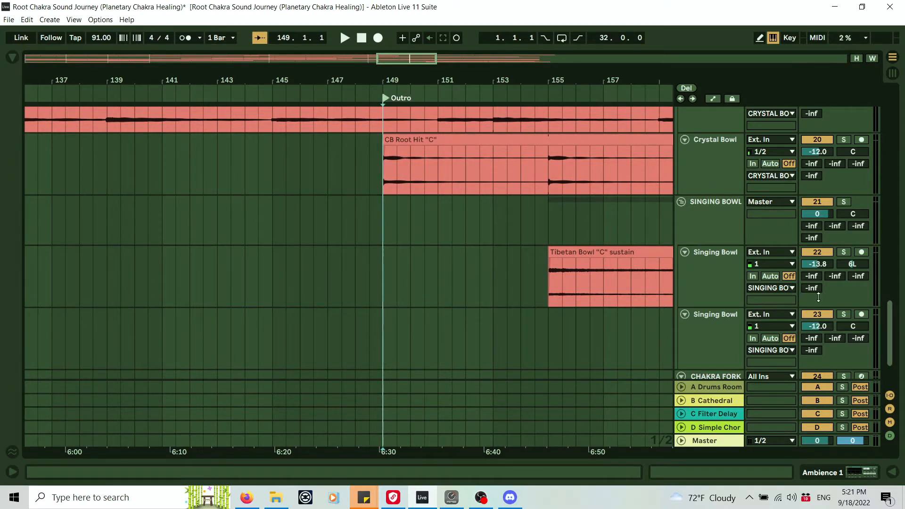
Step: Set the arrangement loop to the 16-bar intro, from bar 1 to the Part 1 locator at bar 17, and select its time
drag(886, 324, 868, 58)
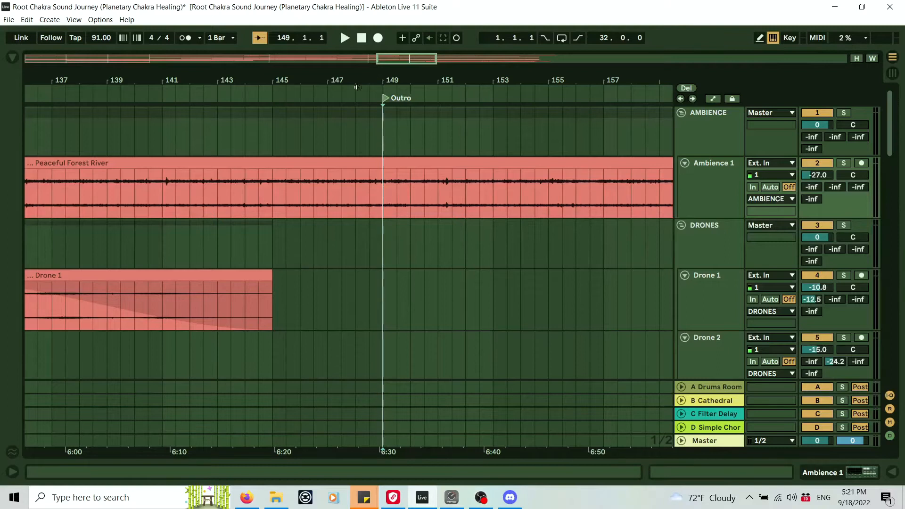
click(871, 58)
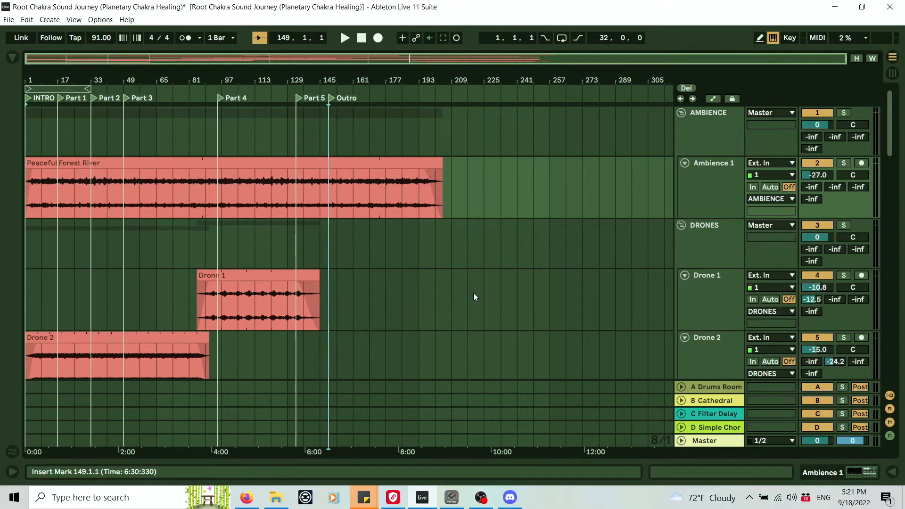
drag(87, 88, 28, 130)
drag(36, 76, 36, 137)
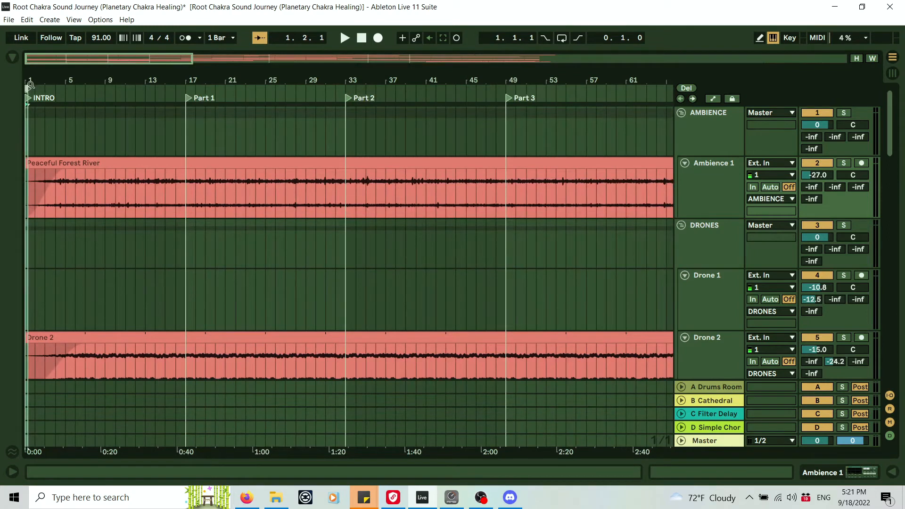
drag(30, 85, 30, 137)
drag(35, 89, 391, 124)
drag(161, 79, 160, 19)
drag(44, 86, 142, 79)
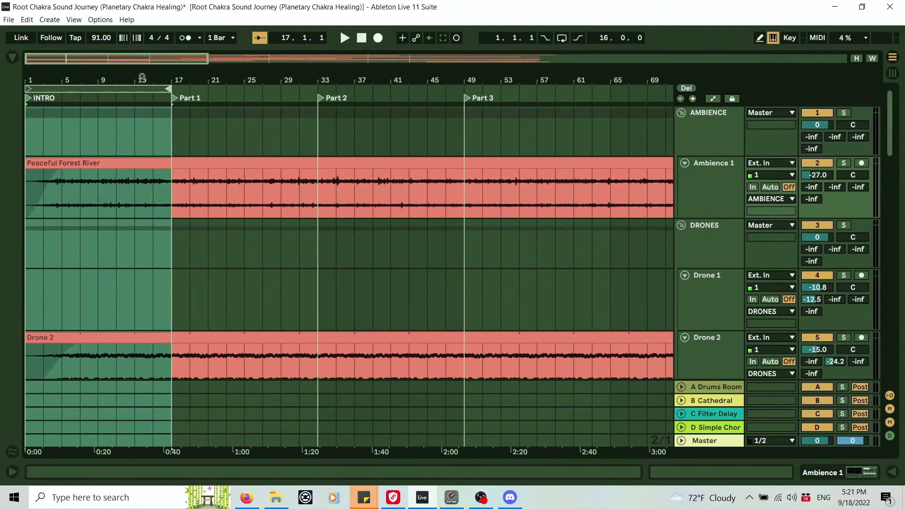
click(122, 86)
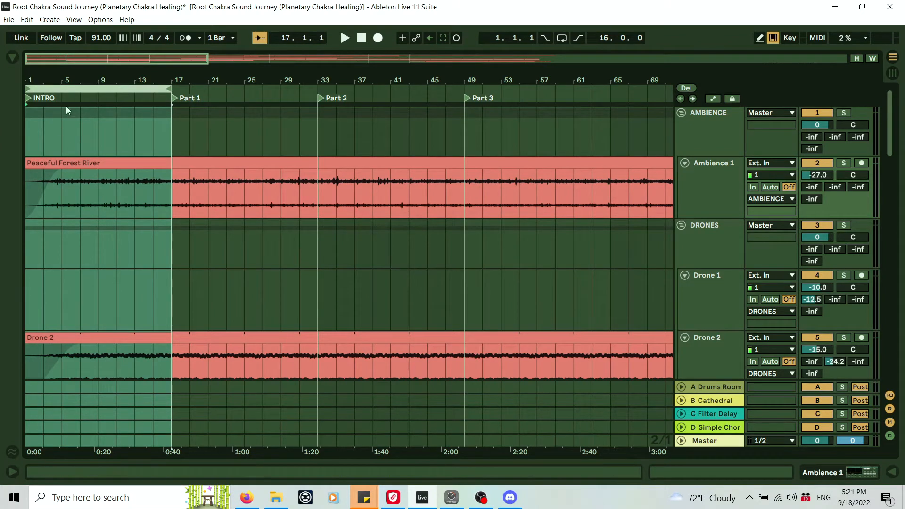
Step: Consolidate the intro's loop time to a new scene and show the resulting clips in Session View
right_click(99, 88)
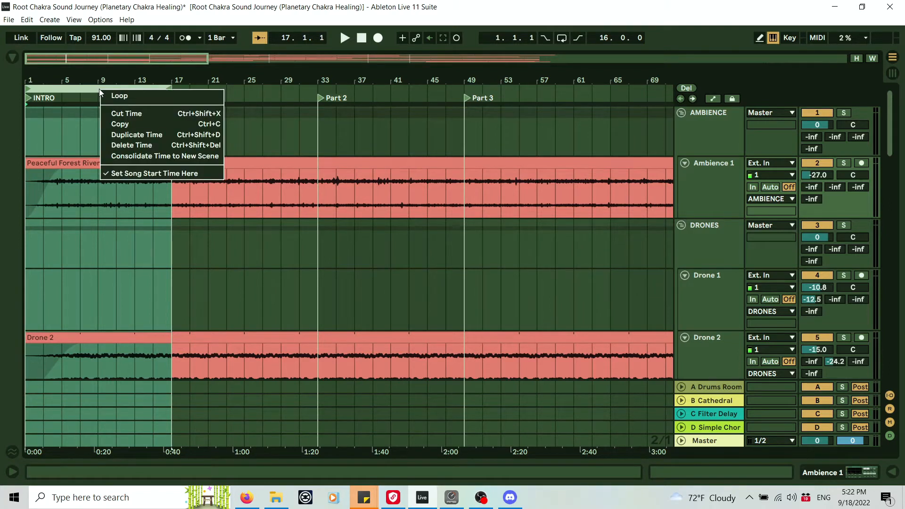
click(166, 156)
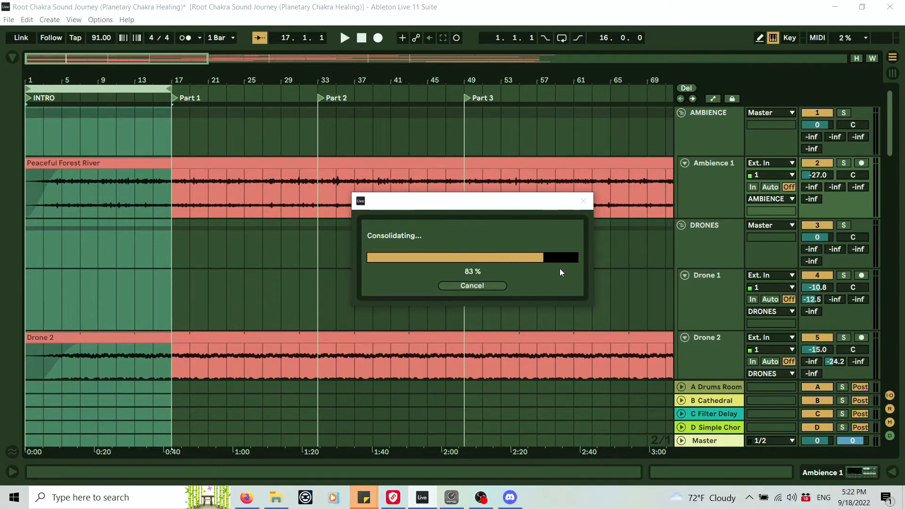
click(892, 73)
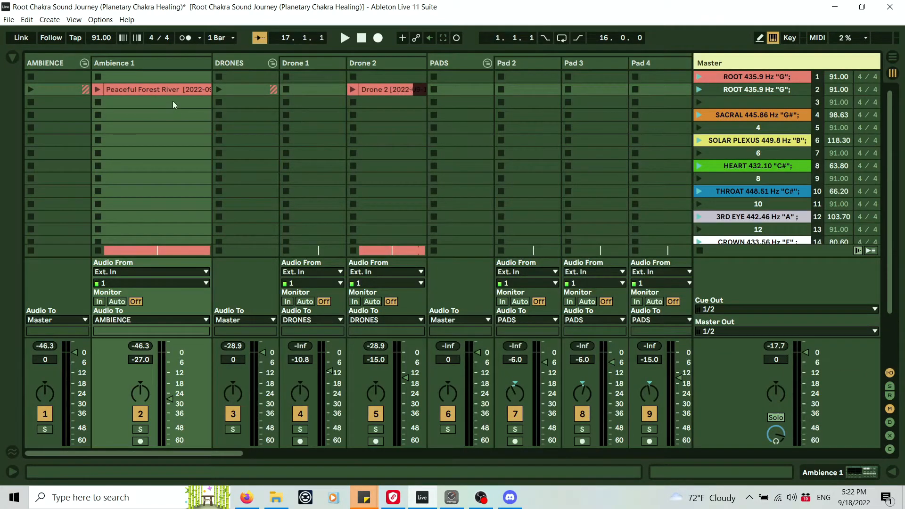
drag(151, 453, 606, 444)
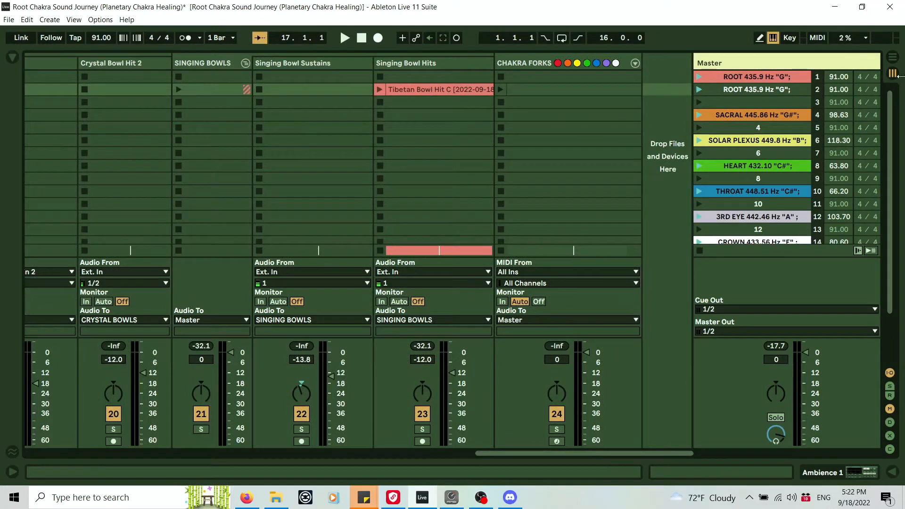
Step: Rename the new scene holding the consolidated clips as INTRO
right_click(758, 89)
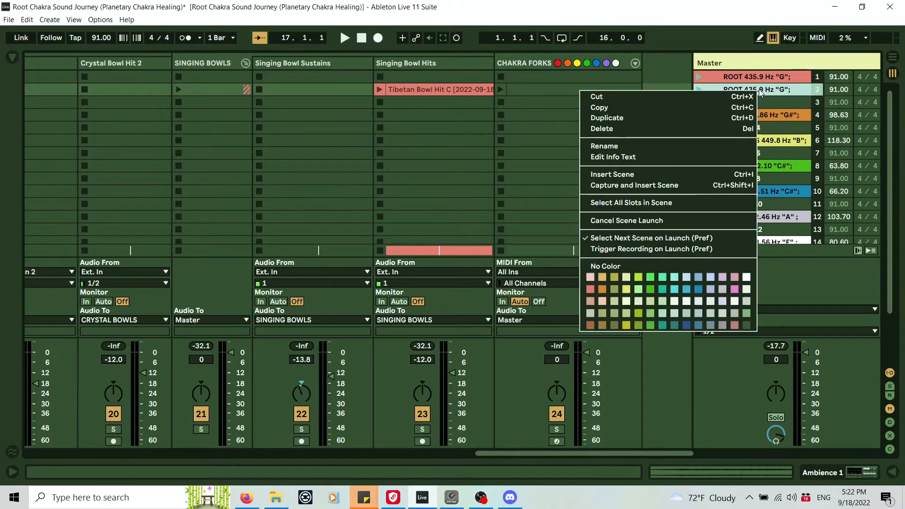
click(689, 145)
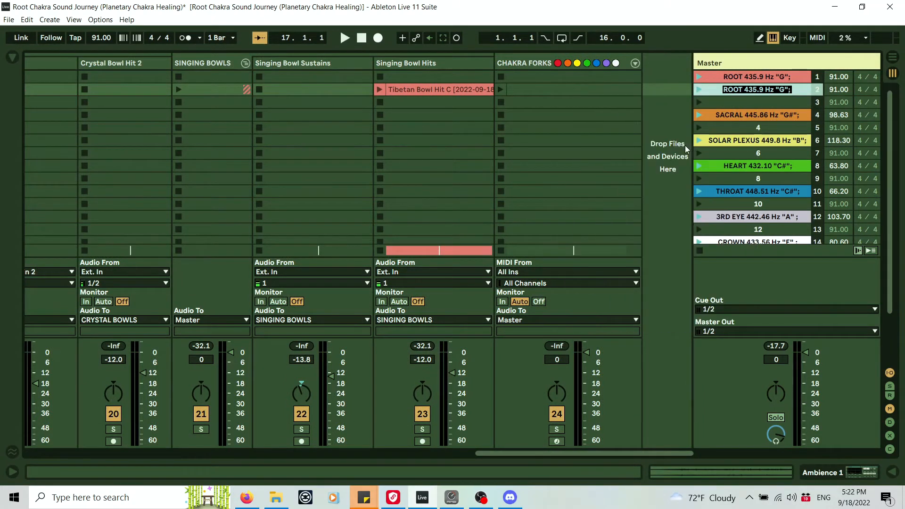
text(INTRO)
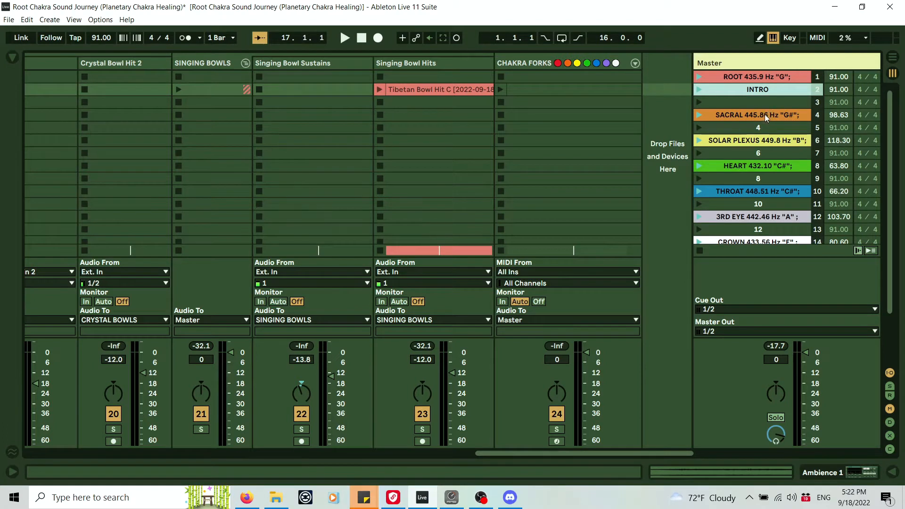
Step: Delete the unused scenes from SACRAL 445.86 Hz "G#" through CROWN 433.56 Hz "F"
scroll(763, 115, down, 4)
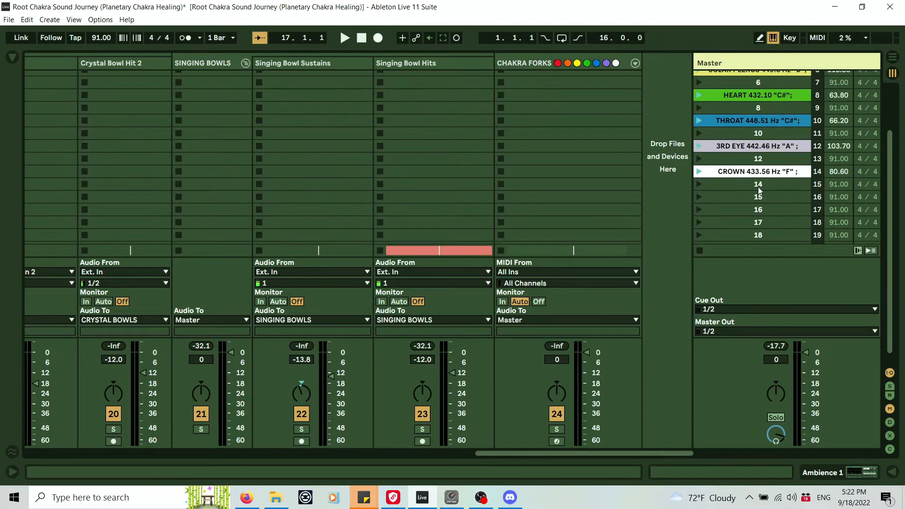
shift+click(761, 173)
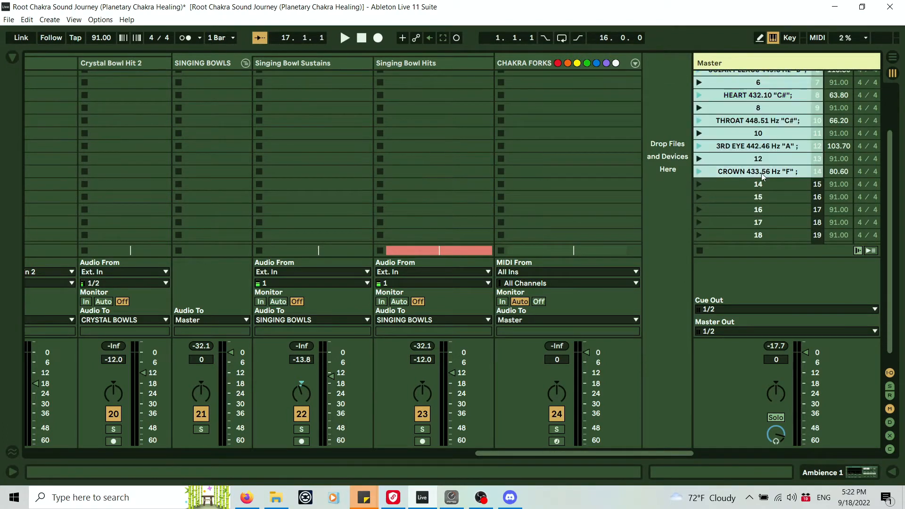
key(Delete)
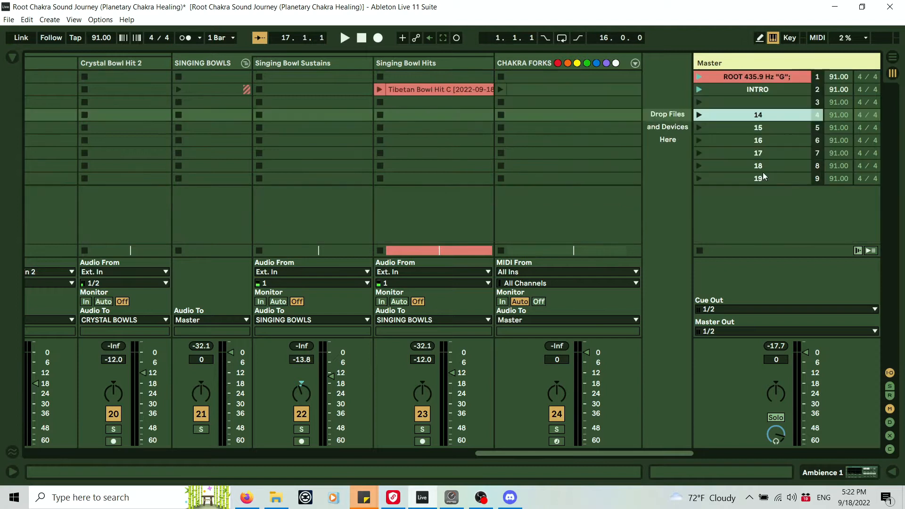
click(894, 475)
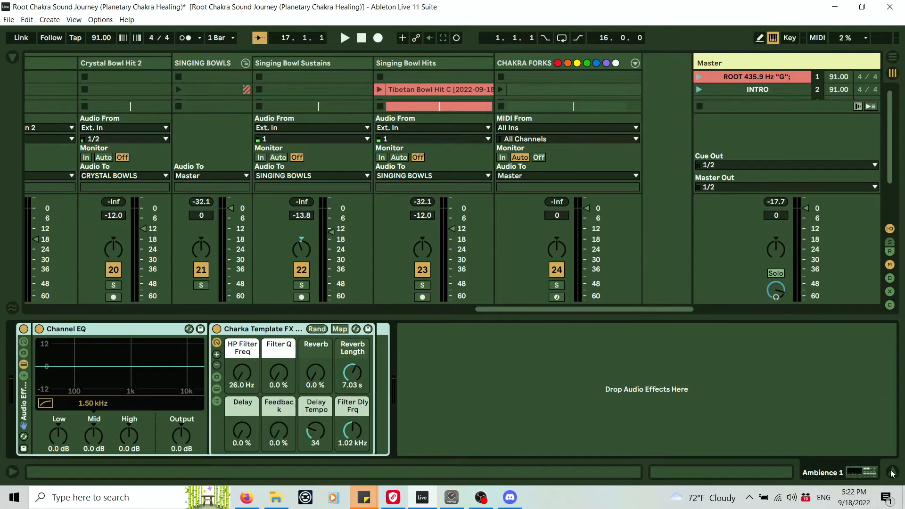
click(891, 473)
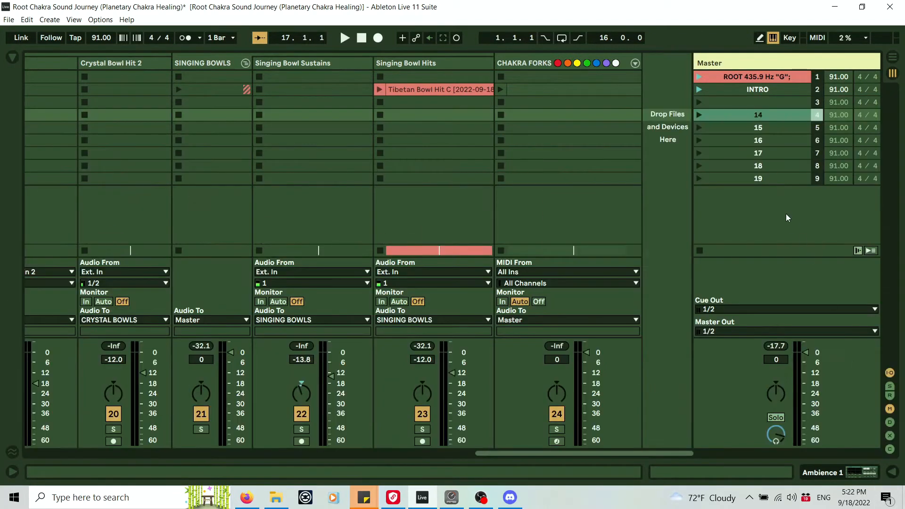
Step: Open the INTRO scene's Peaceful Forest River clip on the Ambience 1 track to examine its waveform and loop settings
click(733, 103)
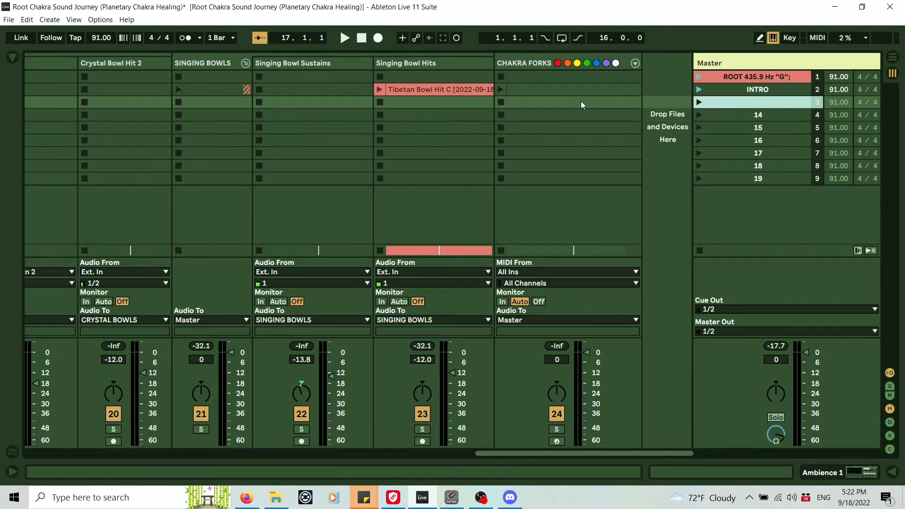
click(765, 90)
drag(646, 452, 116, 456)
double_click(163, 90)
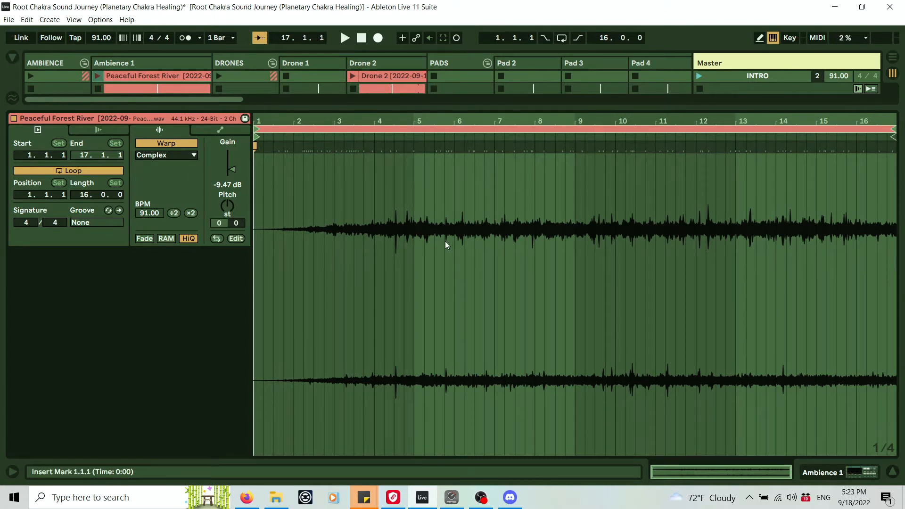
click(892, 471)
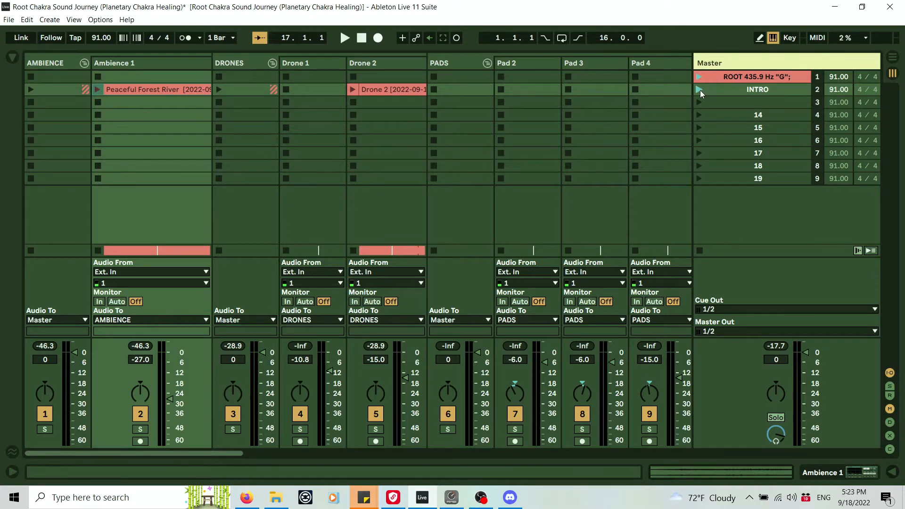
double_click(156, 89)
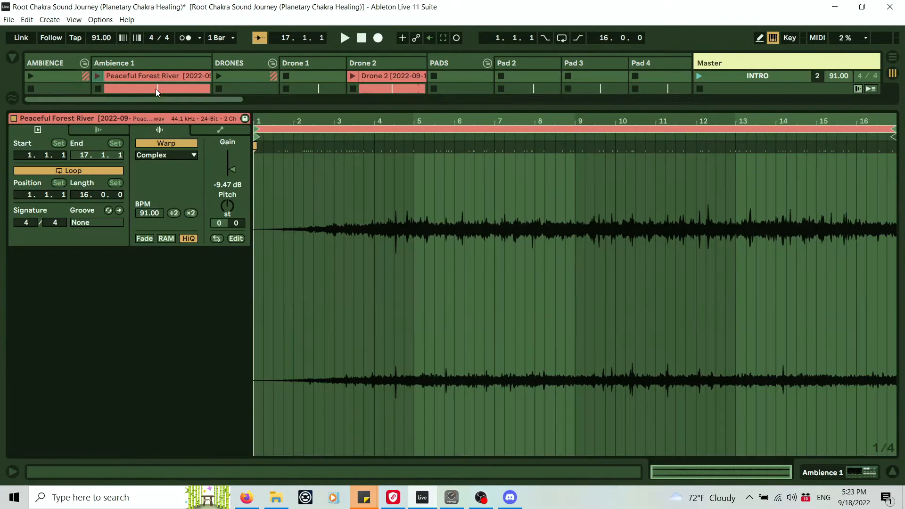
Step: Audition the Peaceful Forest River clip's ending, then reactivate the arrangement and move its loop region to bar 241, past all clips
click(853, 140)
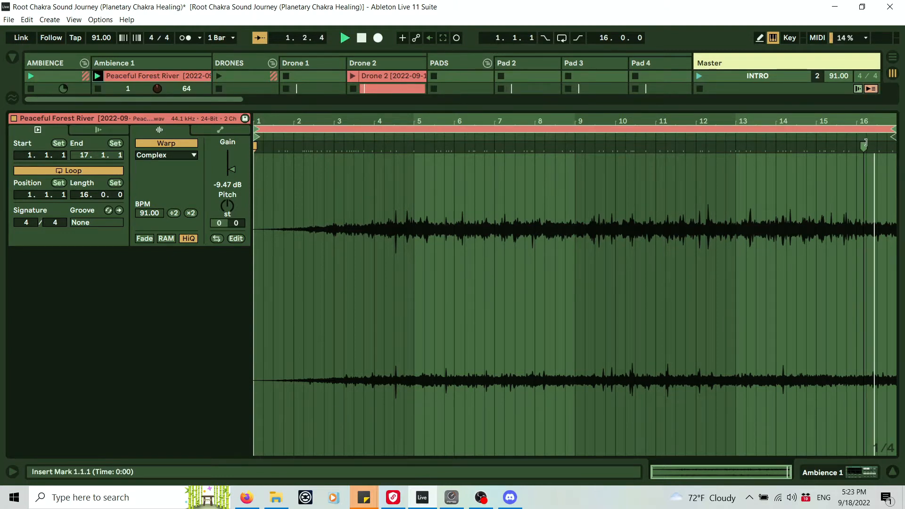
key(Tab)
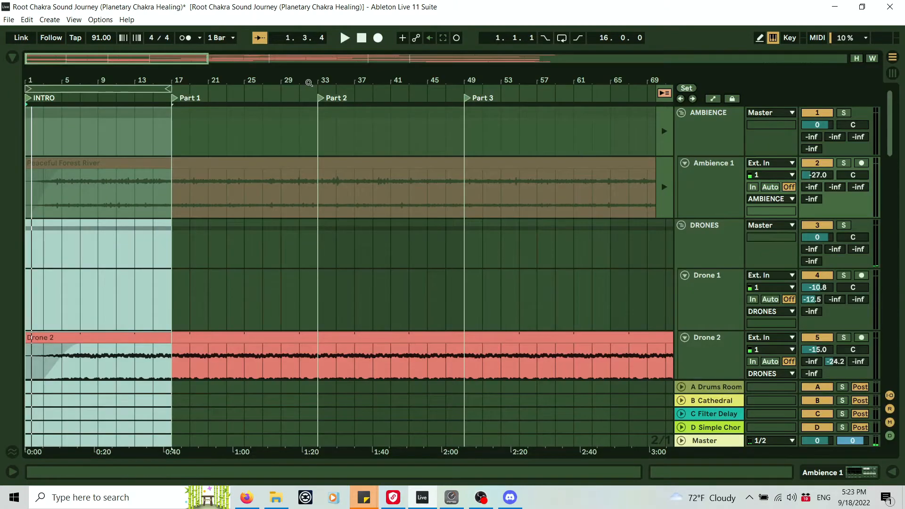
click(664, 93)
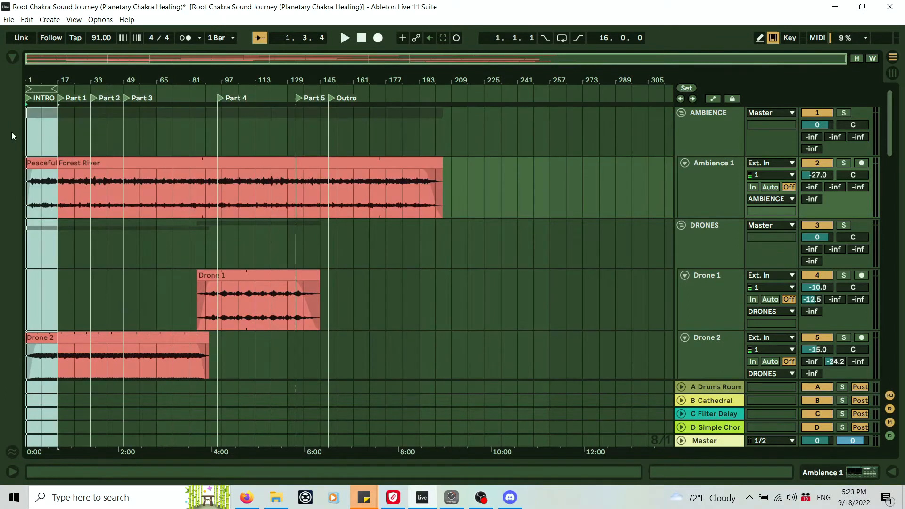
drag(35, 87, 528, 93)
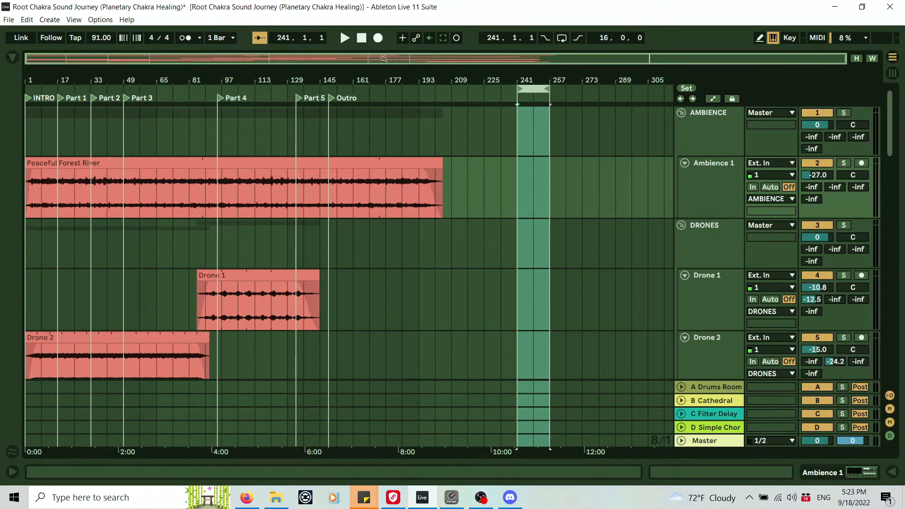
key(space)
Step: Launch the Peaceful Forest River clip in Session View and audition its playback from near bar 16 across the loop point
key(Tab)
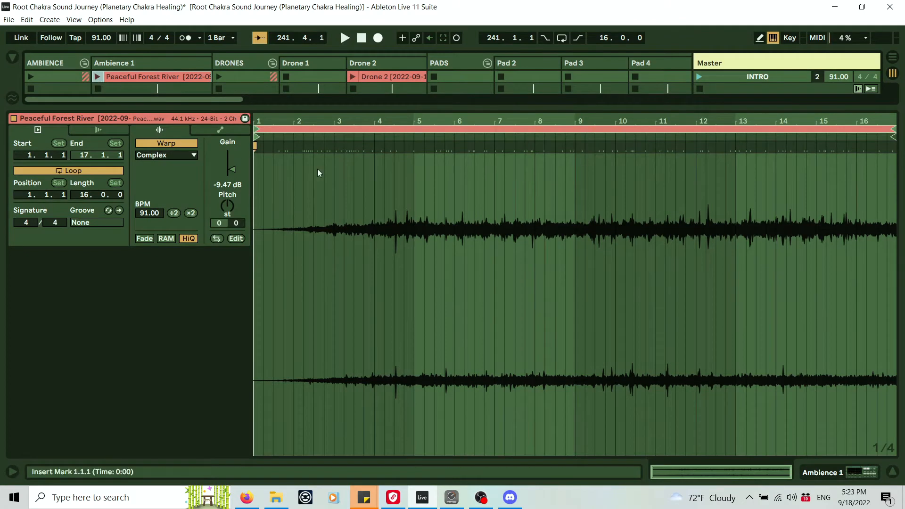
click(98, 77)
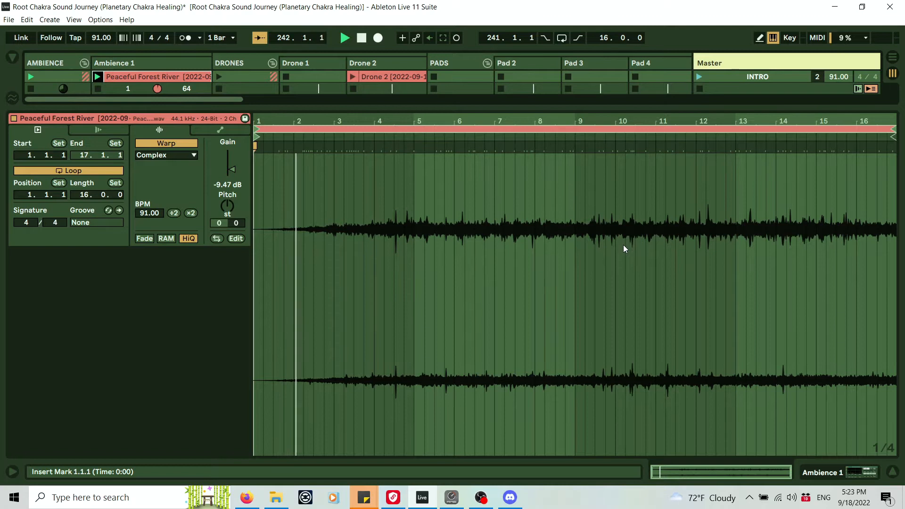
click(855, 139)
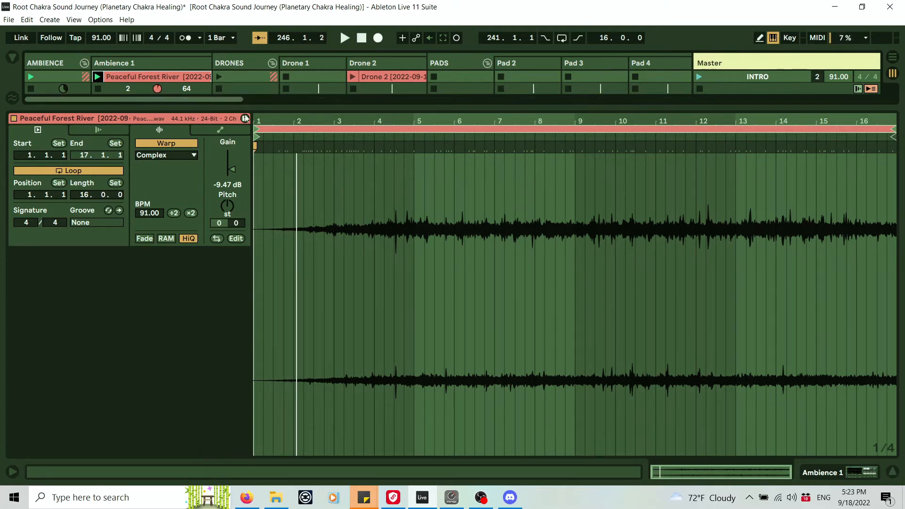
Step: Set the Peaceful Forest River clip's loop to start at 9.1.1 with an 8-bar length, and relaunch the clip
mouse_move(258, 128)
mouse_down()
mouse_move(573, 145)
mouse_move(256, 136)
mouse_up()
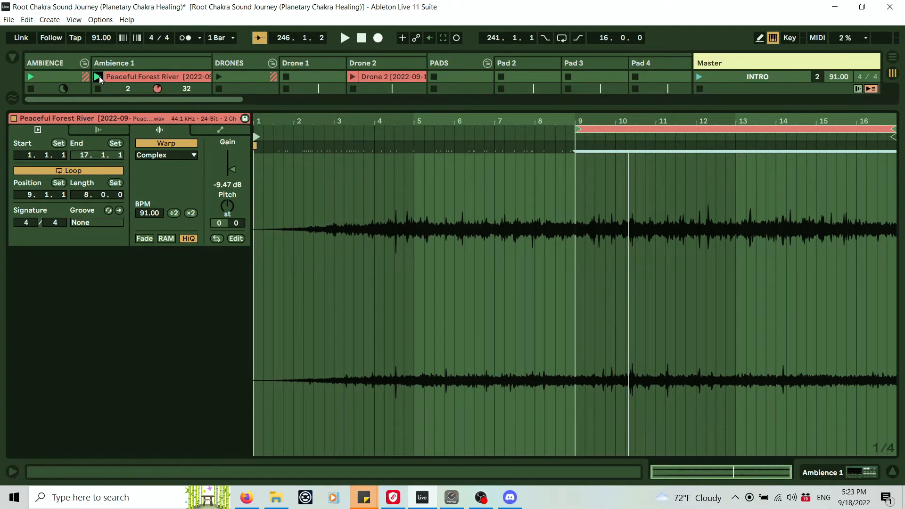
click(98, 75)
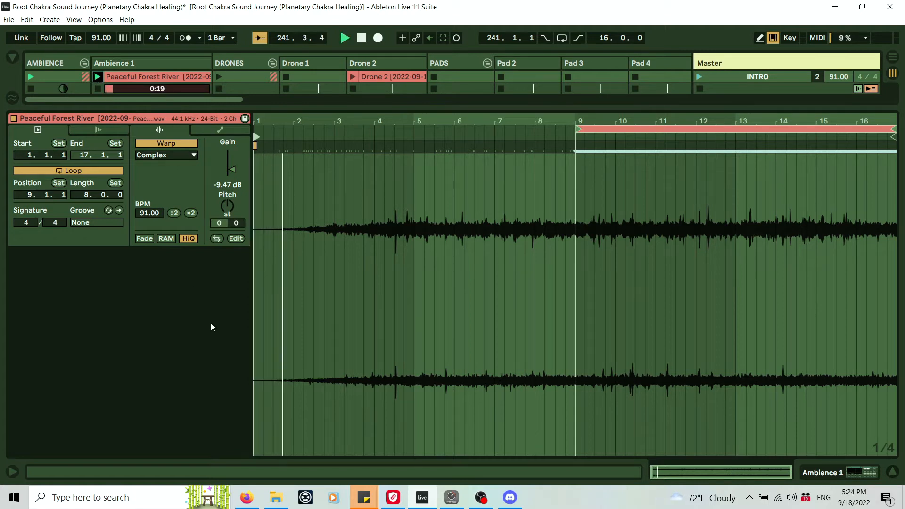
key(space)
Step: Try starting the Peaceful Forest River clip at 2.1.1, audition it, and return the start marker to 1.1.1
drag(259, 137, 297, 136)
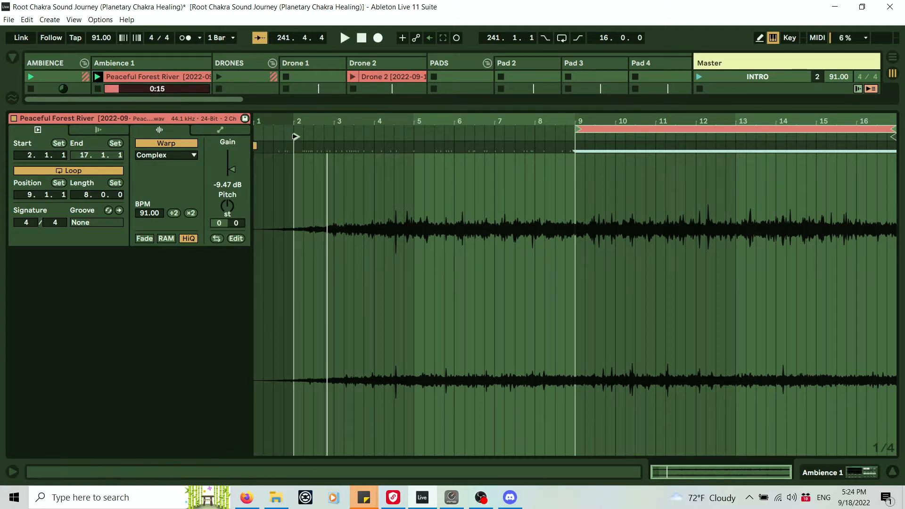
click(98, 77)
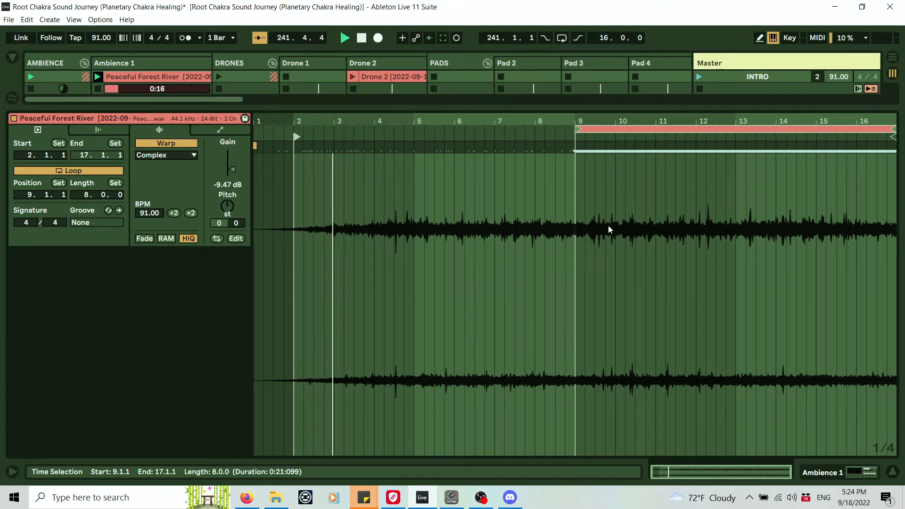
key(space)
drag(296, 136, 259, 136)
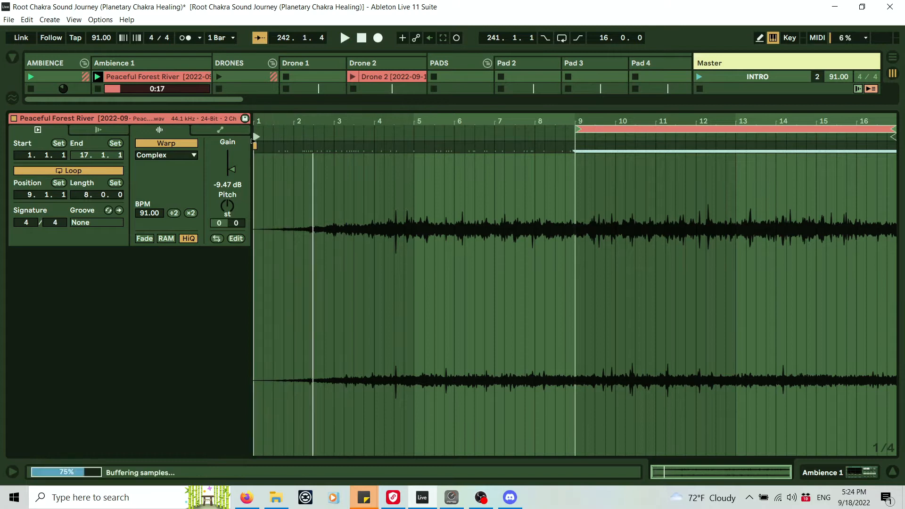
Step: Audition the Peaceful Forest River clip from near bar 16 across its shortened loop point, and close the clip details
click(736, 130)
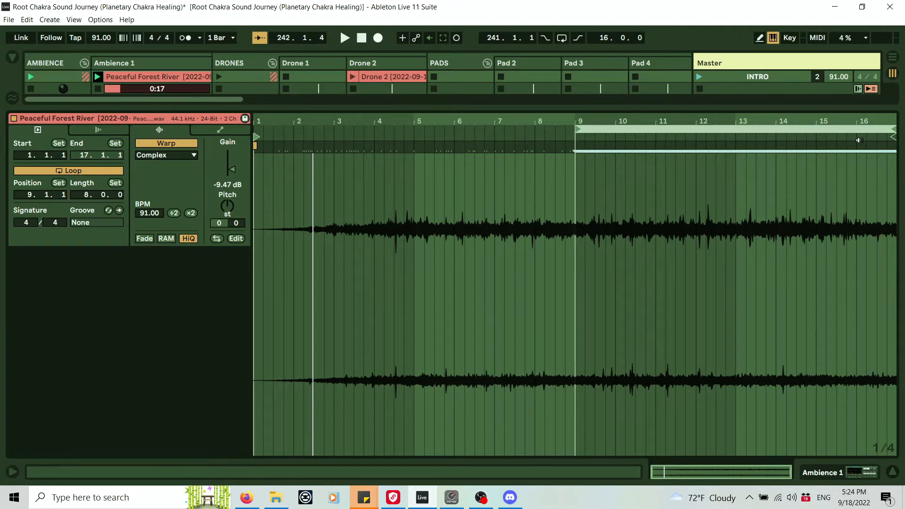
click(856, 139)
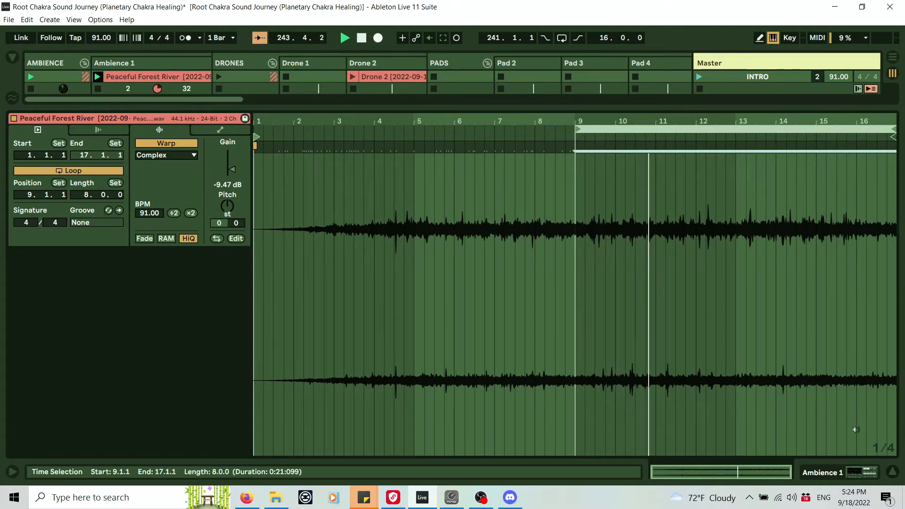
click(888, 471)
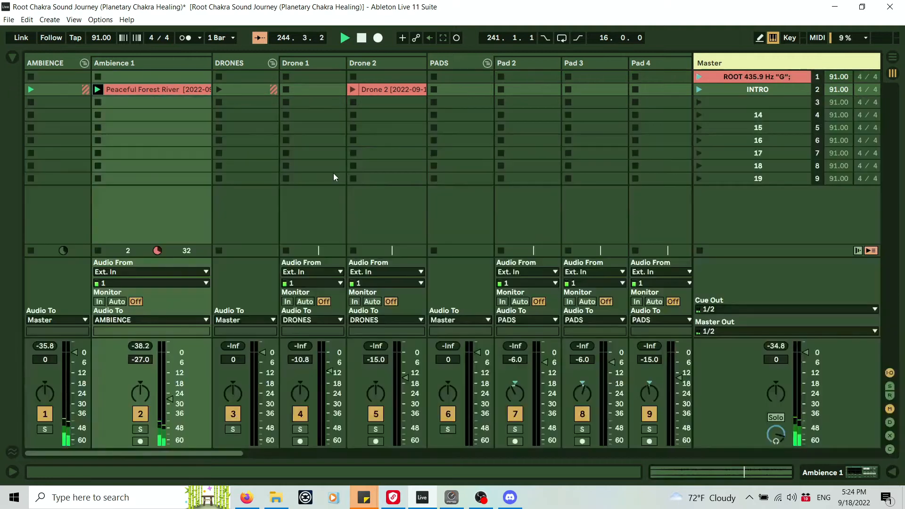
Step: Set the Drone 2 clip's loop to start at 9.1.1 with an 8-bar length, and audition its loop end
double_click(381, 89)
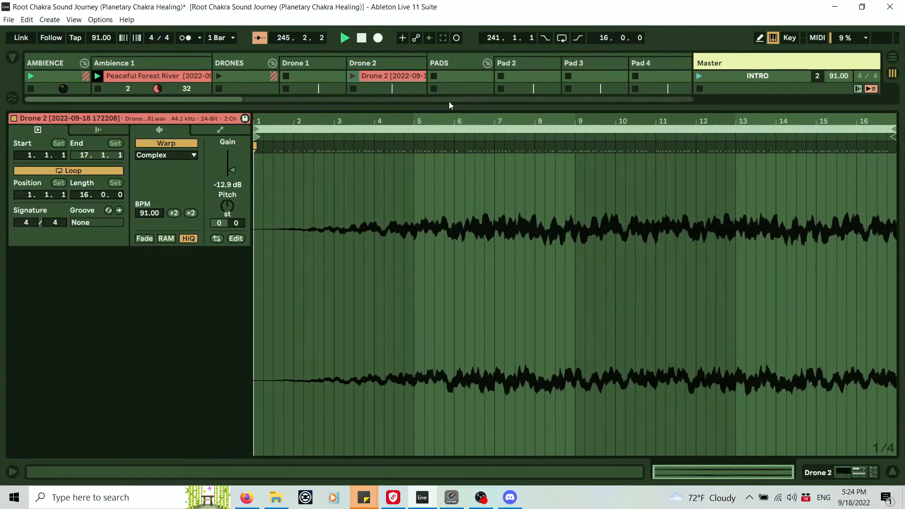
drag(255, 127, 575, 127)
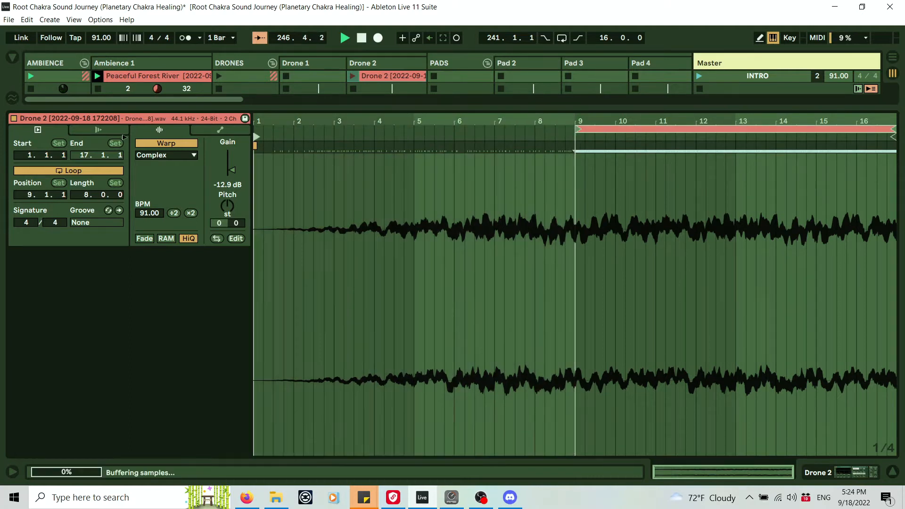
click(812, 138)
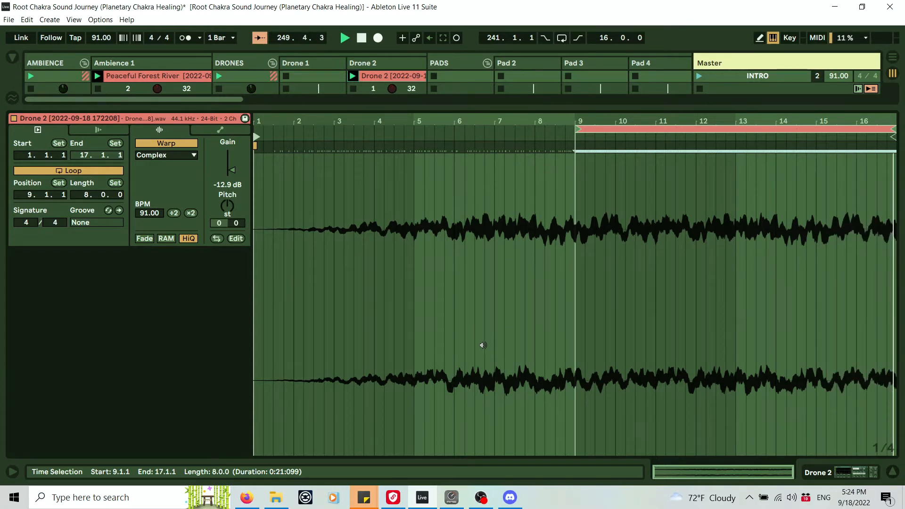
click(891, 473)
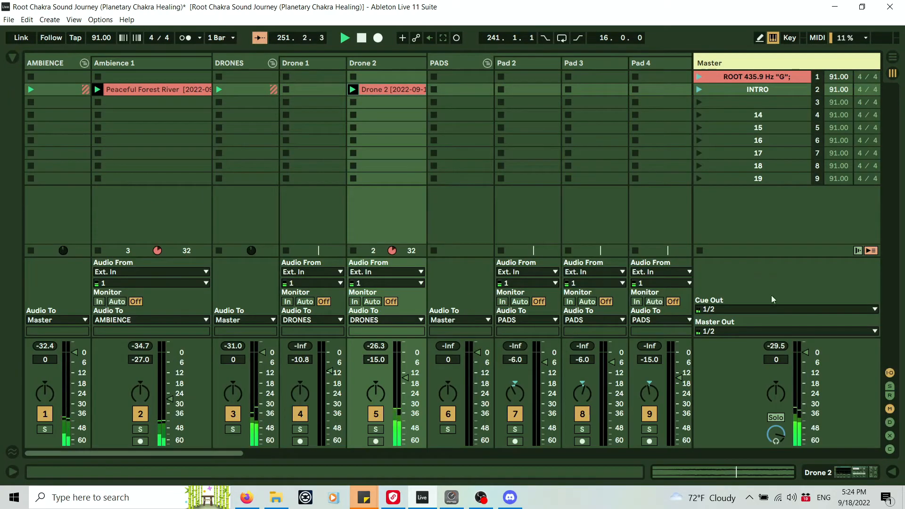
Step: Set the loops of the 194.18 Hz Earth Day and 194.18 Hz Earth Day Chord clips to start at 9.1.1 with an 8-bar length
drag(226, 454, 432, 453)
key(space)
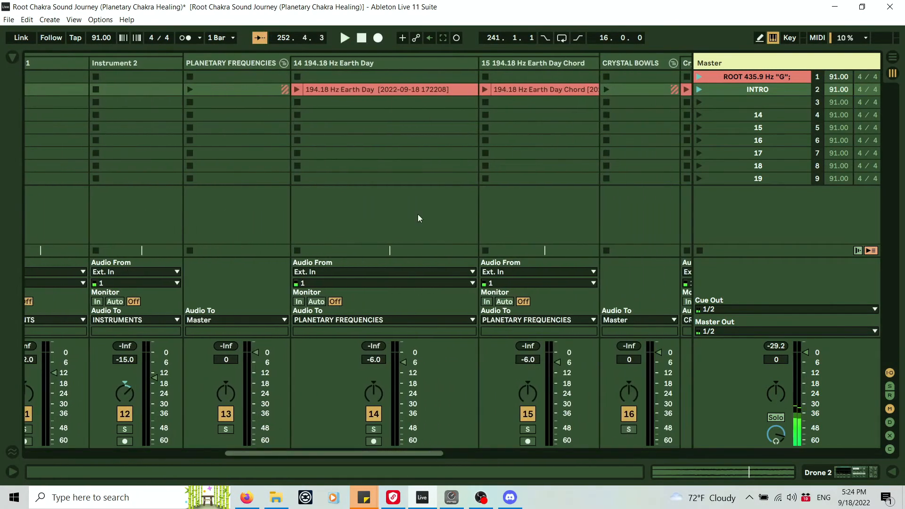
click(366, 93)
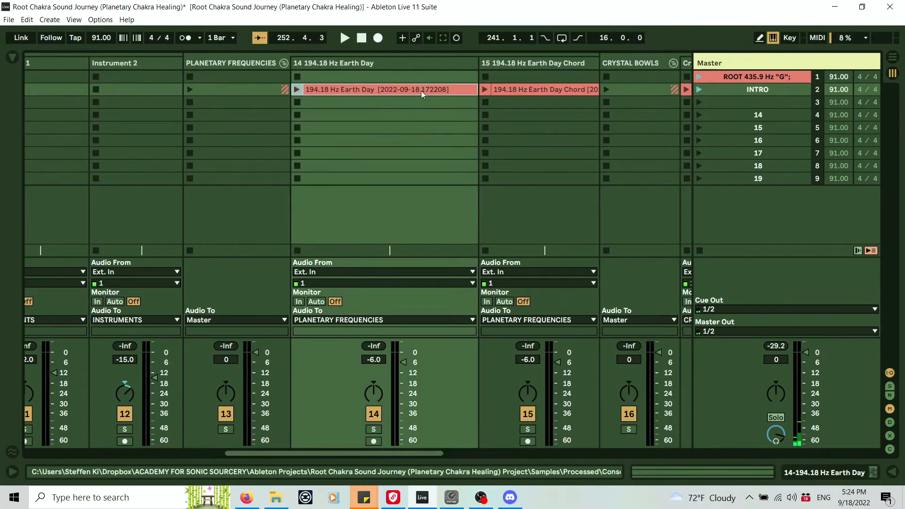
double_click(421, 90)
mouse_move(256, 130)
mouse_down()
mouse_move(585, 132)
mouse_move(255, 135)
mouse_up()
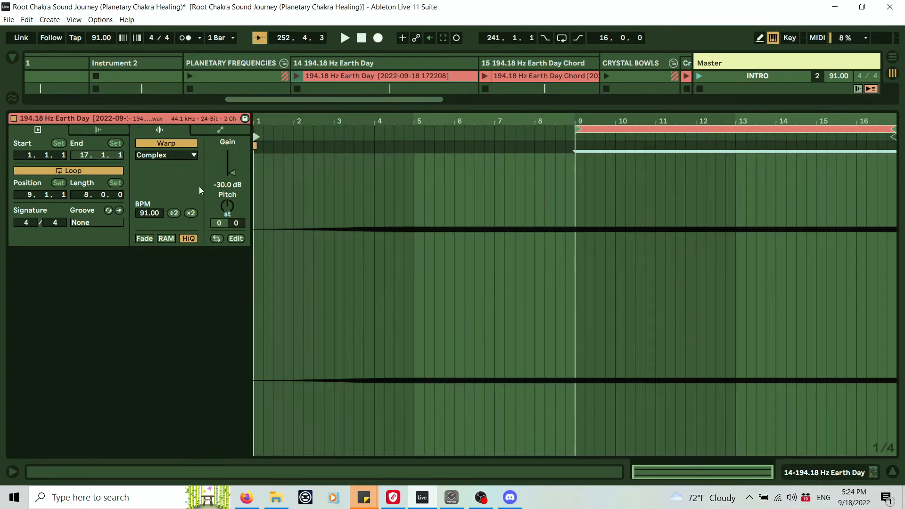
click(892, 471)
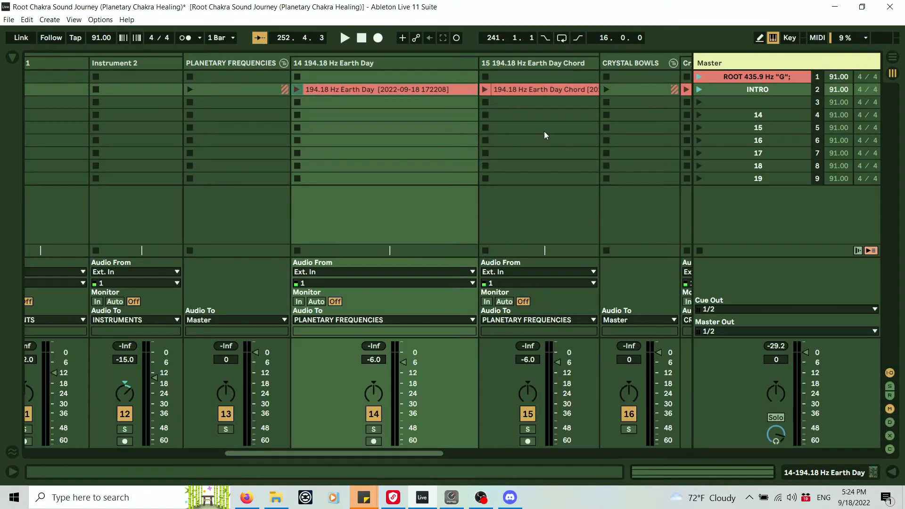
double_click(556, 91)
mouse_move(260, 128)
mouse_down()
mouse_move(572, 133)
mouse_move(255, 137)
mouse_up()
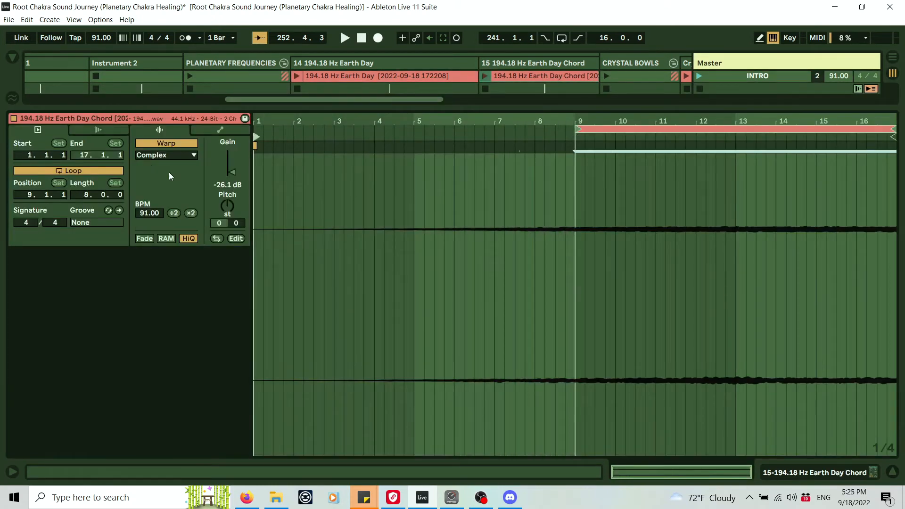
Step: Solo the 194.18 Hz Earth Day track and audition its clip near the loop end to check the transition
click(377, 76)
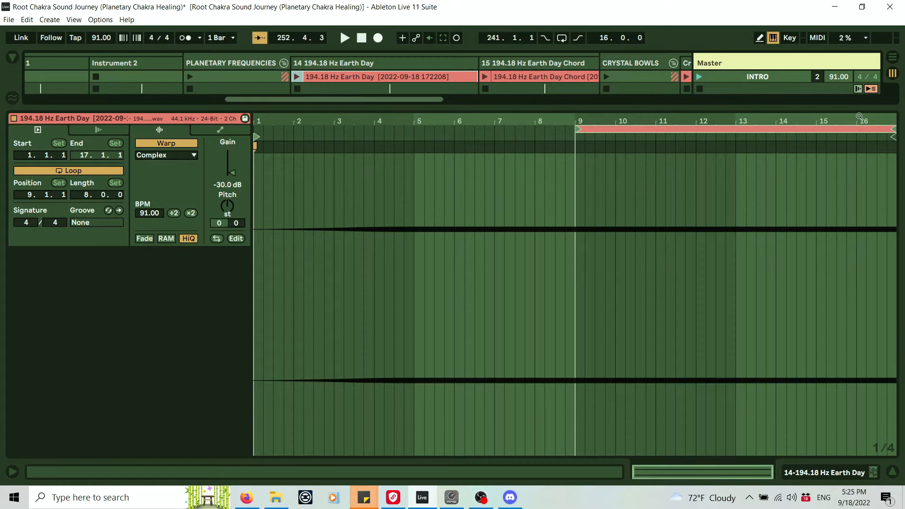
drag(859, 116, 844, 119)
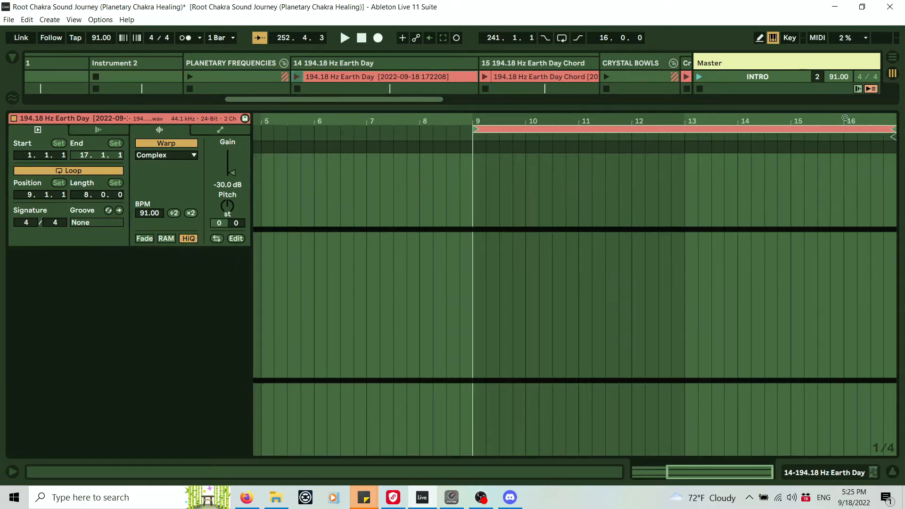
click(893, 472)
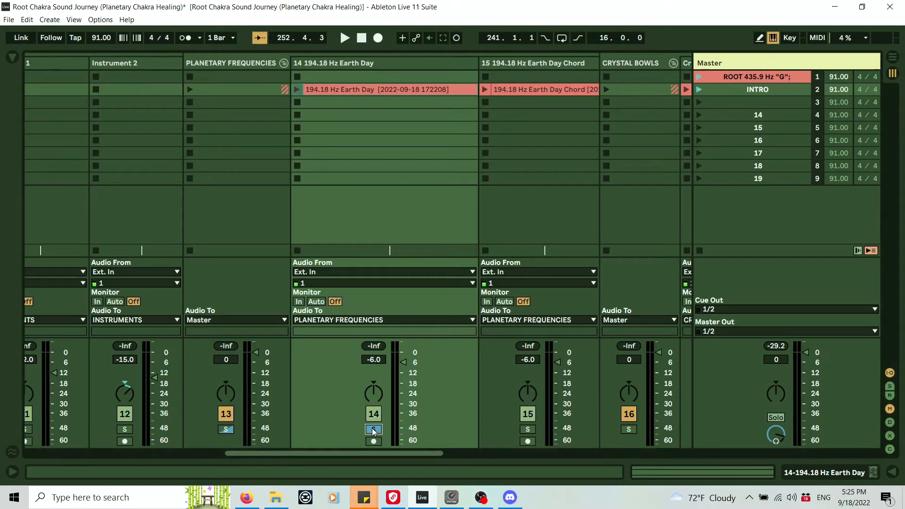
double_click(437, 88)
drag(882, 119, 854, 129)
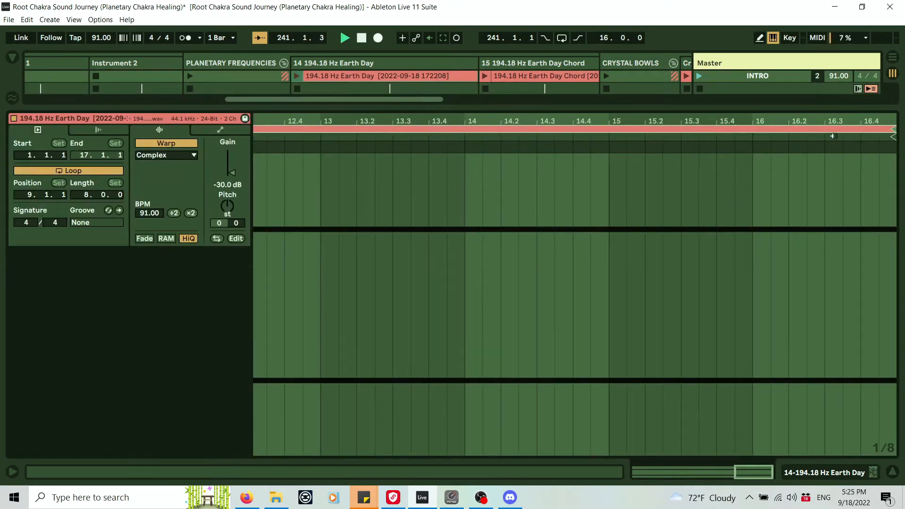
click(714, 137)
drag(731, 121, 731, 96)
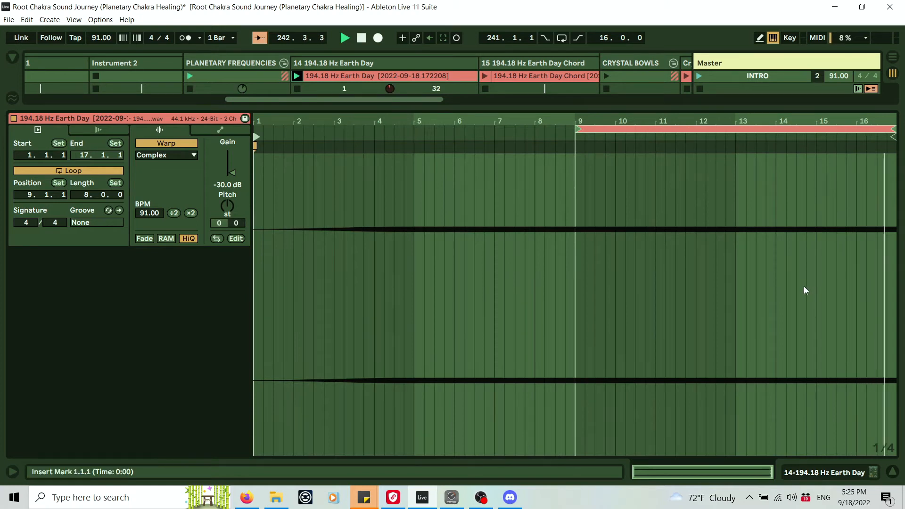
Step: Set the 194.18 Hz Earth Day track's volume to 0 dB, and turn on Fade for its clip while auditioning the loop point
click(892, 472)
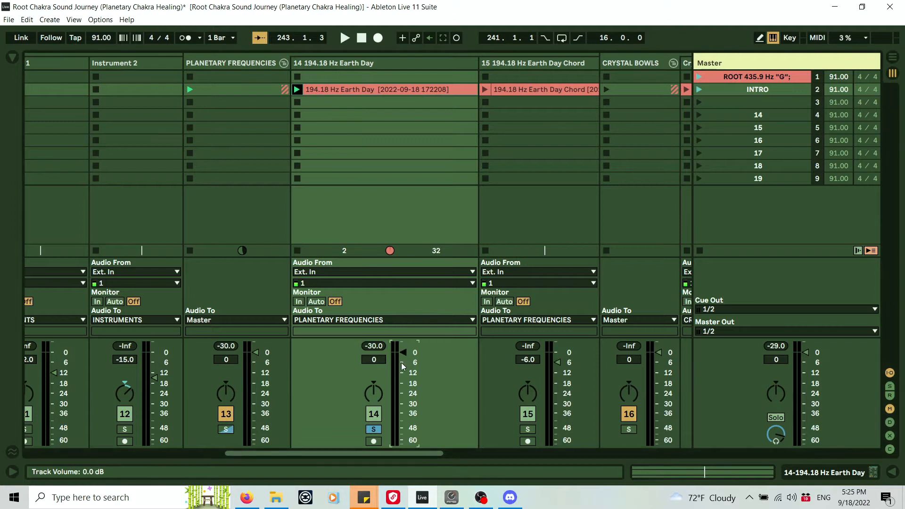
double_click(427, 90)
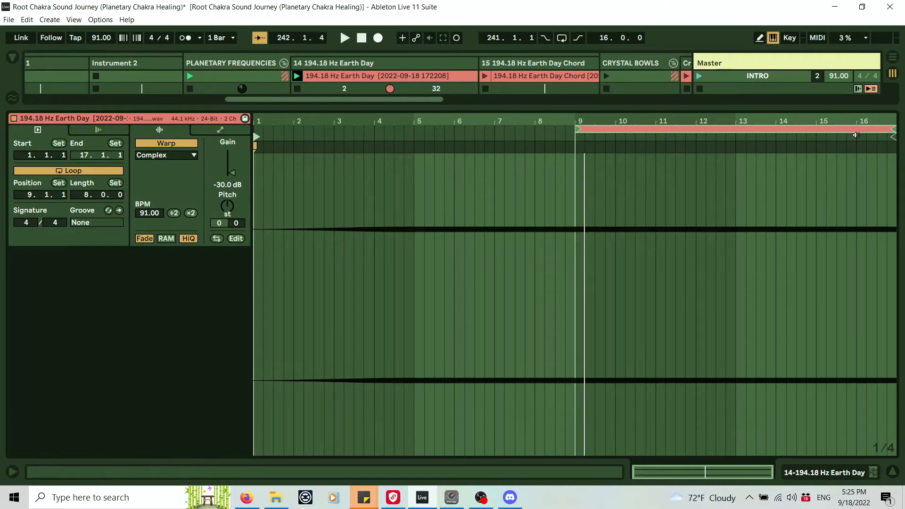
click(854, 135)
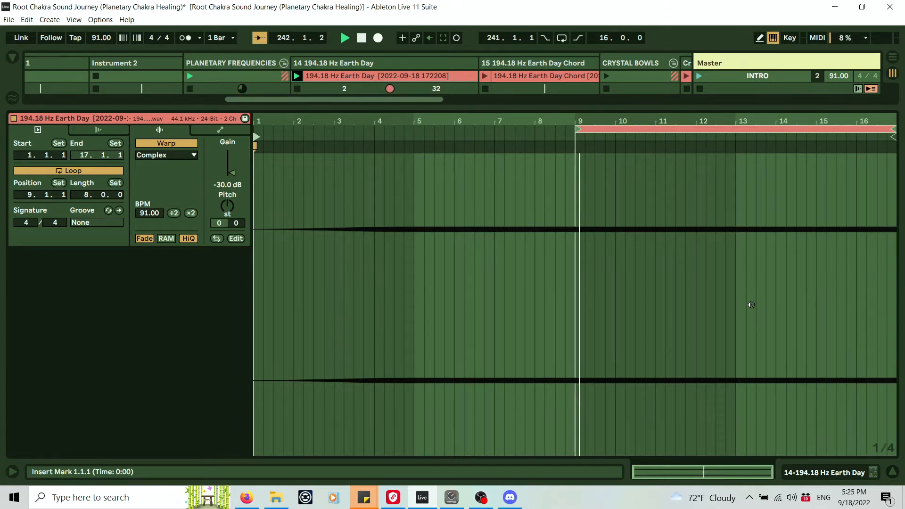
key(space)
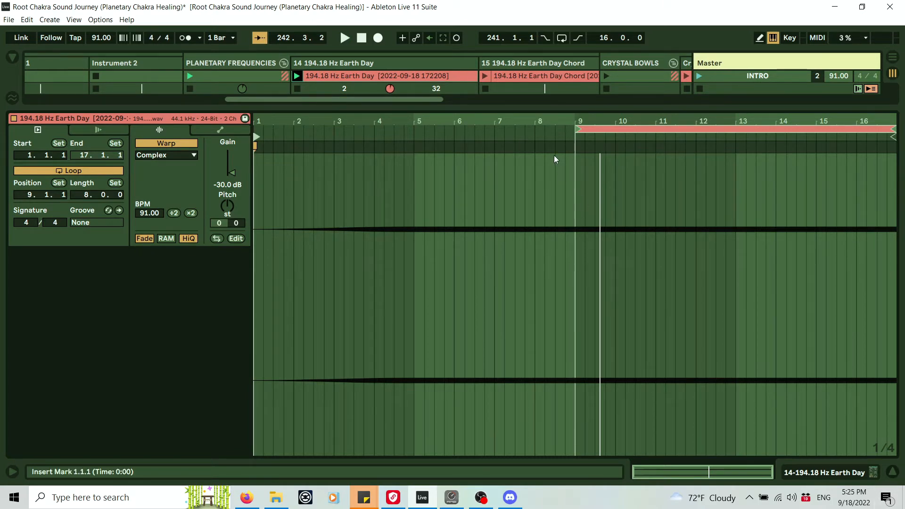
Step: Examine the 194.18 Hz Earth Day waveform closely at the loop start on bar 9, and return to the full clip view
mouse_move(576, 117)
mouse_down()
mouse_move(579, 123)
mouse_move(588, 114)
mouse_move(585, 134)
mouse_up()
mouse_move(347, 120)
mouse_down()
mouse_move(565, 120)
mouse_move(522, 120)
mouse_move(522, 138)
mouse_up()
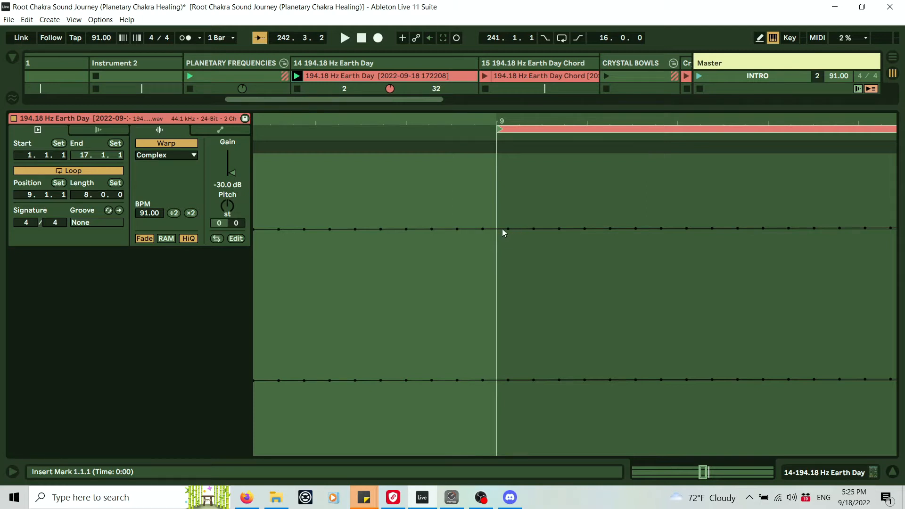
drag(527, 119, 527, 29)
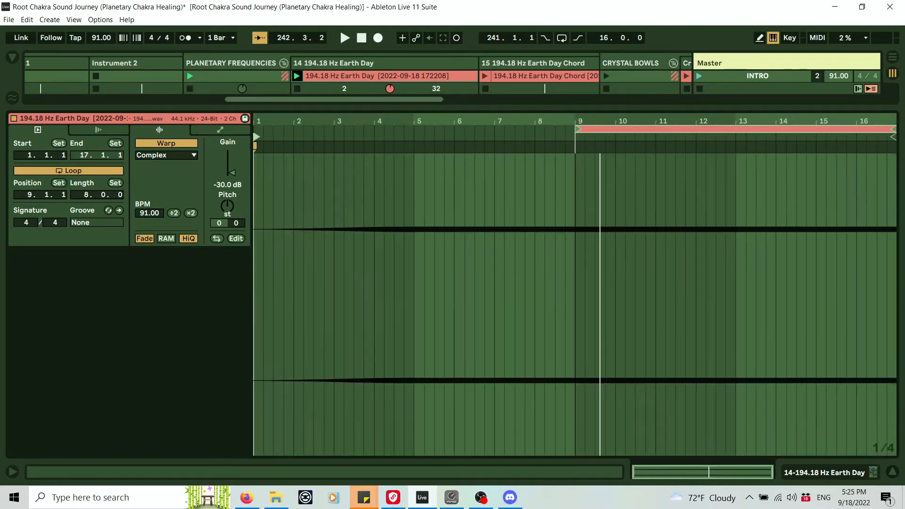
Step: Check the loop and Fade settings of the 194.18 Hz Earth Day Chord clip, and unsolo the 194.18 Hz Earth Day track
click(892, 472)
double_click(534, 93)
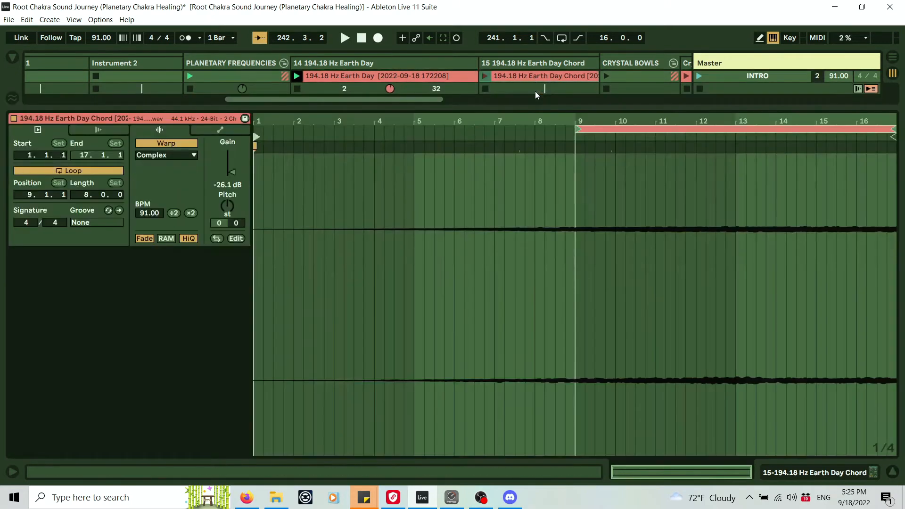
click(891, 472)
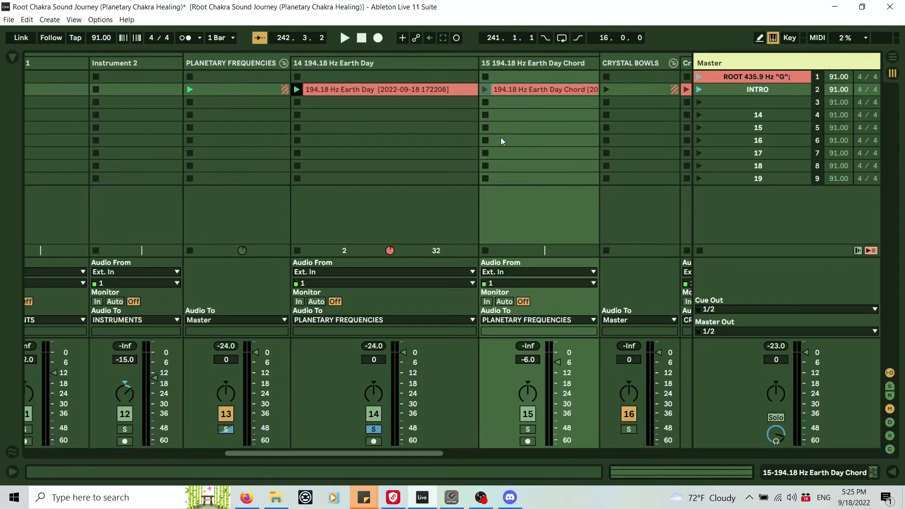
double_click(548, 90)
click(892, 471)
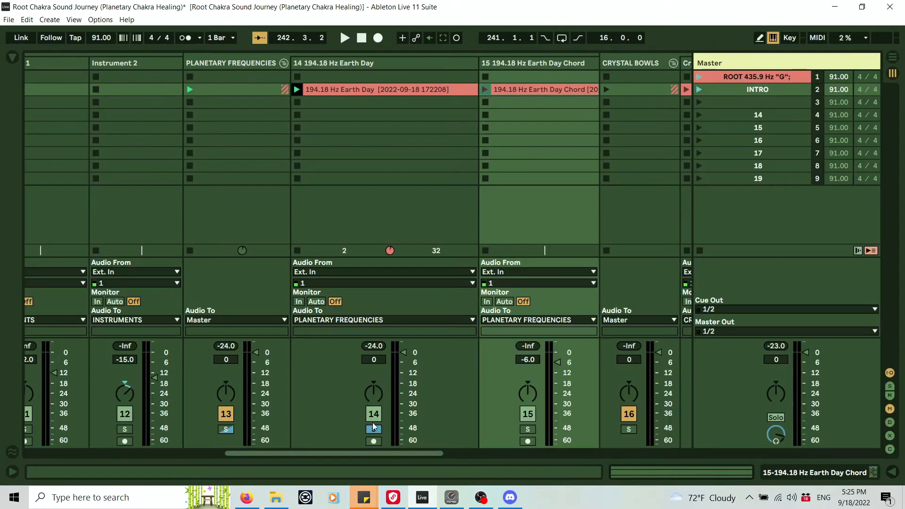
click(373, 429)
Step: Loop the CB Root C sustain clip from 9.1.1 for 8 bars, audition it near the loop end, and turn on its Fade
drag(382, 453, 473, 451)
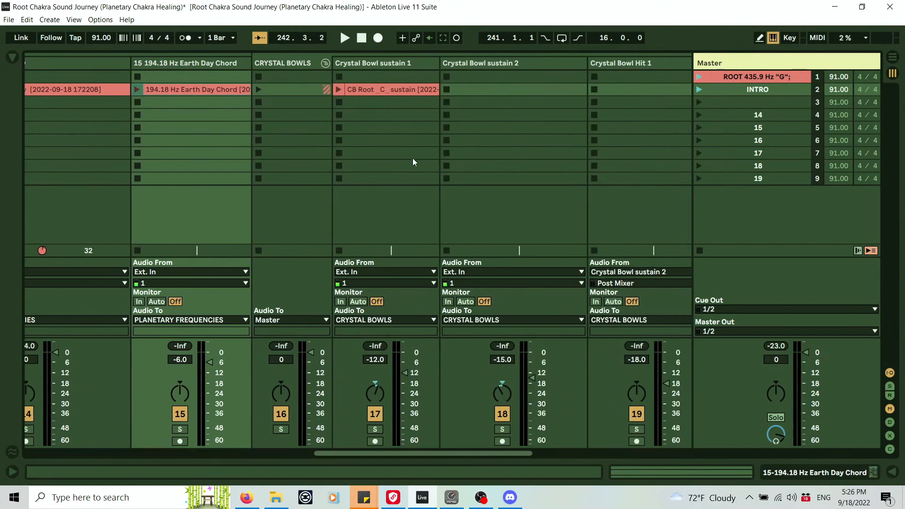
double_click(403, 86)
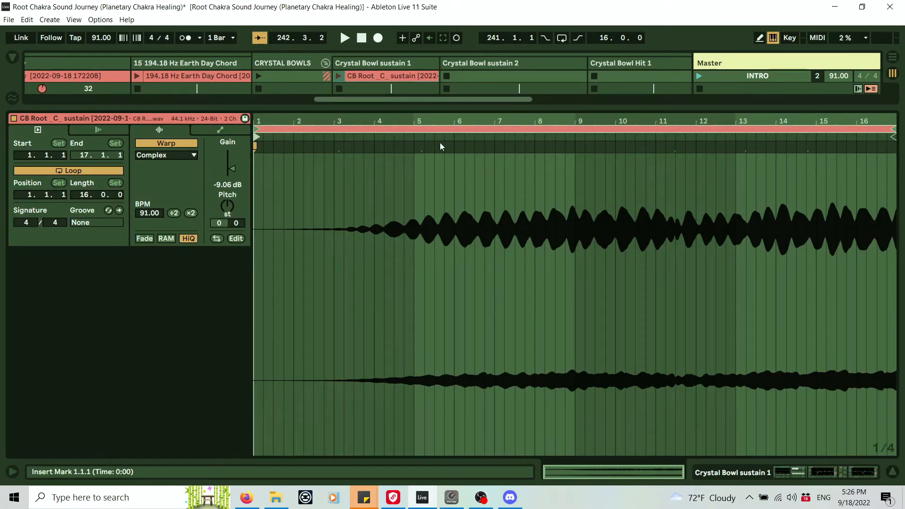
mouse_move(258, 129)
mouse_down()
mouse_move(578, 130)
mouse_move(256, 137)
mouse_up()
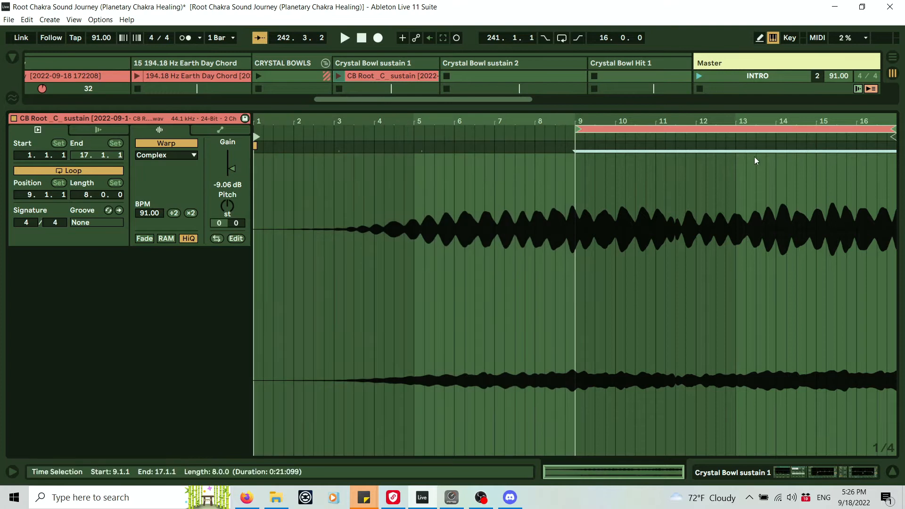
click(813, 137)
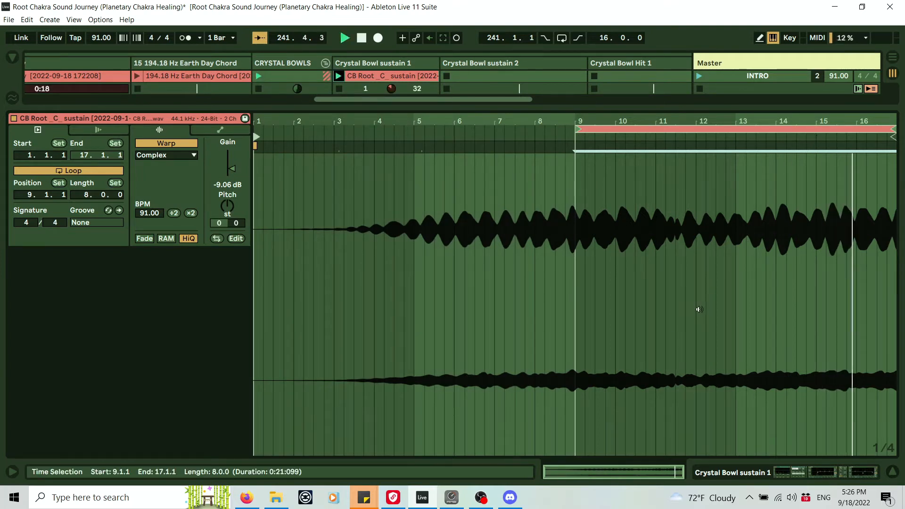
click(145, 239)
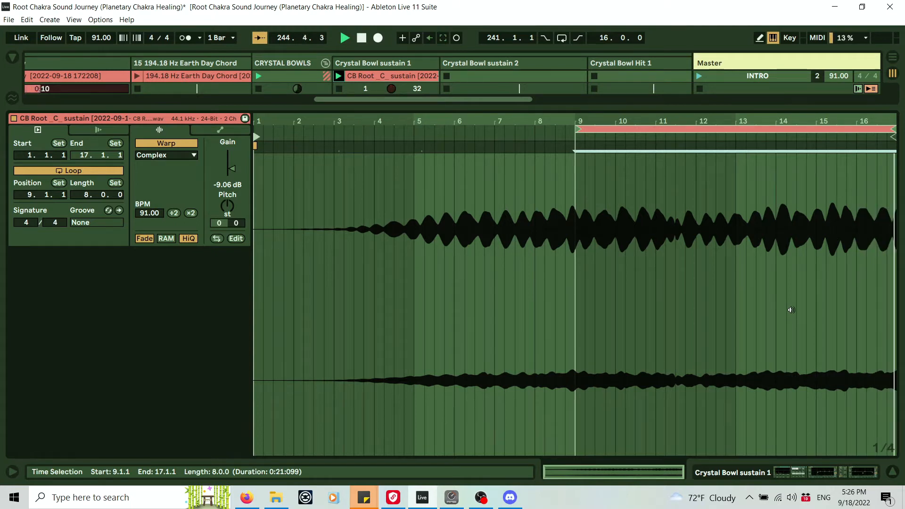
Step: Return playback to the arrangement and examine the original CB Root "C" sustain clip's waveform and settings on the Crystal Bowl sustain 1 track
click(891, 472)
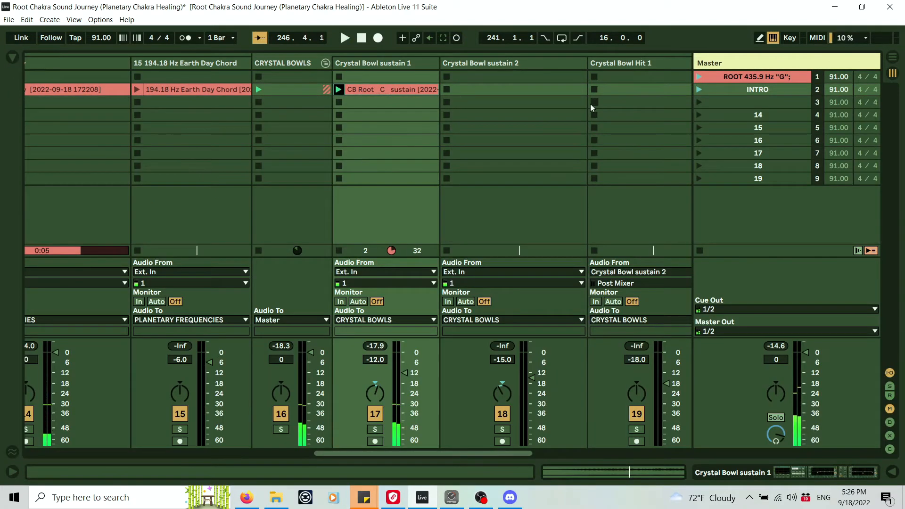
click(892, 58)
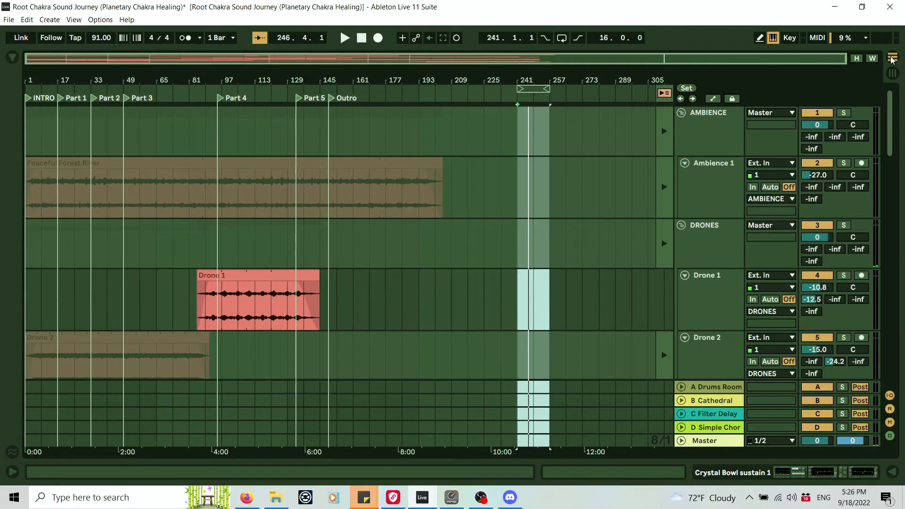
click(664, 94)
drag(889, 143, 900, 317)
double_click(66, 130)
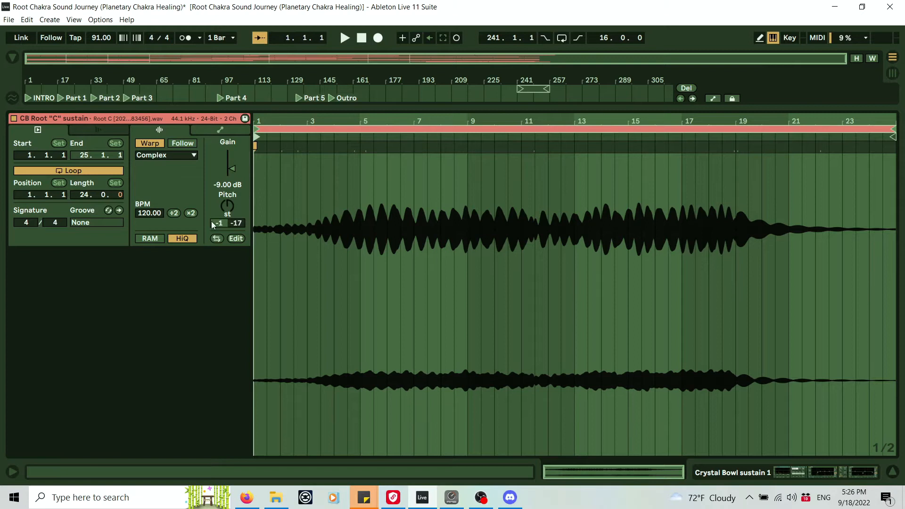
click(892, 473)
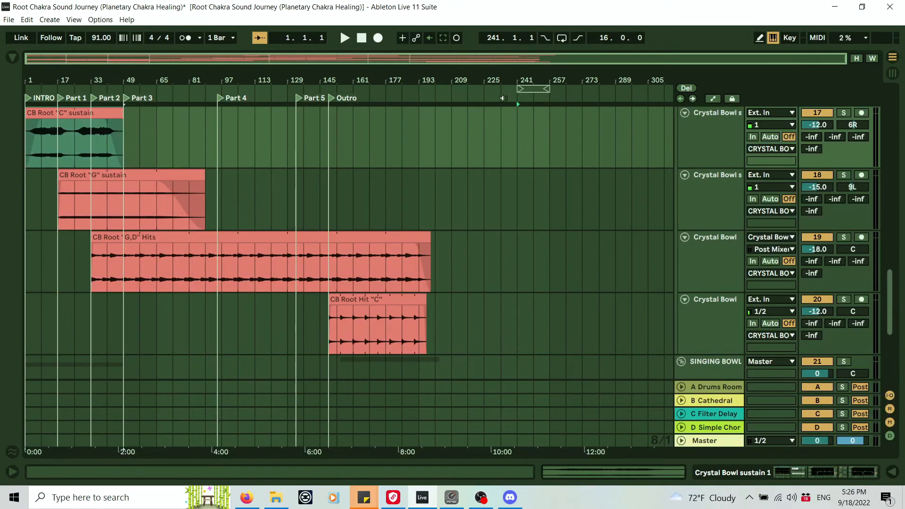
Step: Move the 16-bar arrangement loop to the INTRO section, starting at 1.1.1, and look over the bowl tracks' clips there
drag(537, 90, 22, 94)
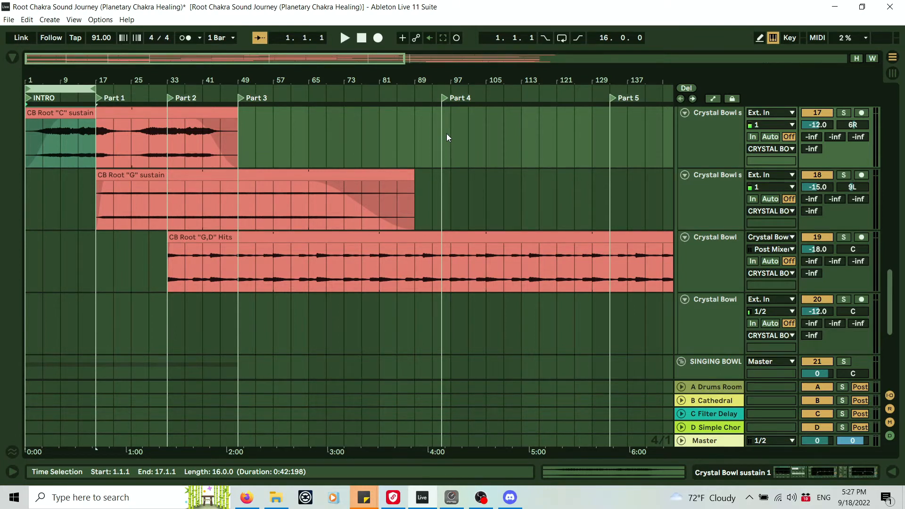
scroll(142, 193, down, 8)
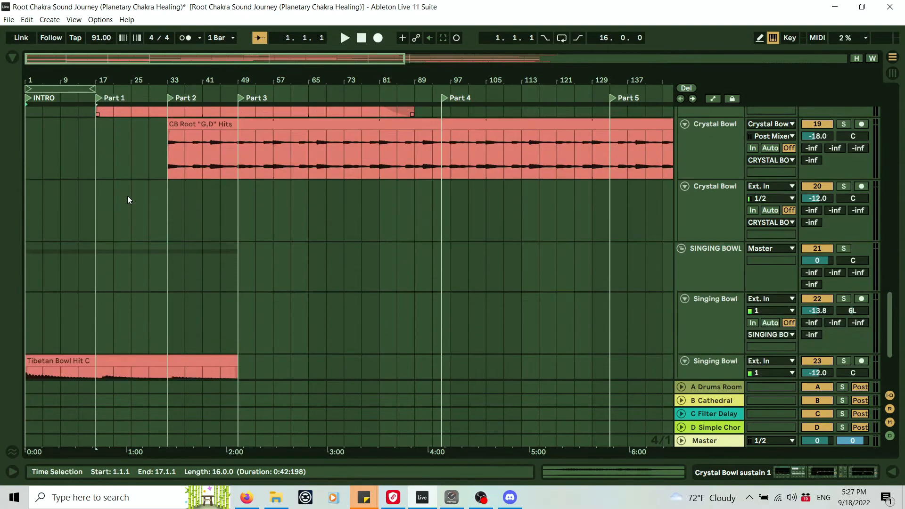
scroll(256, 217, up, 10)
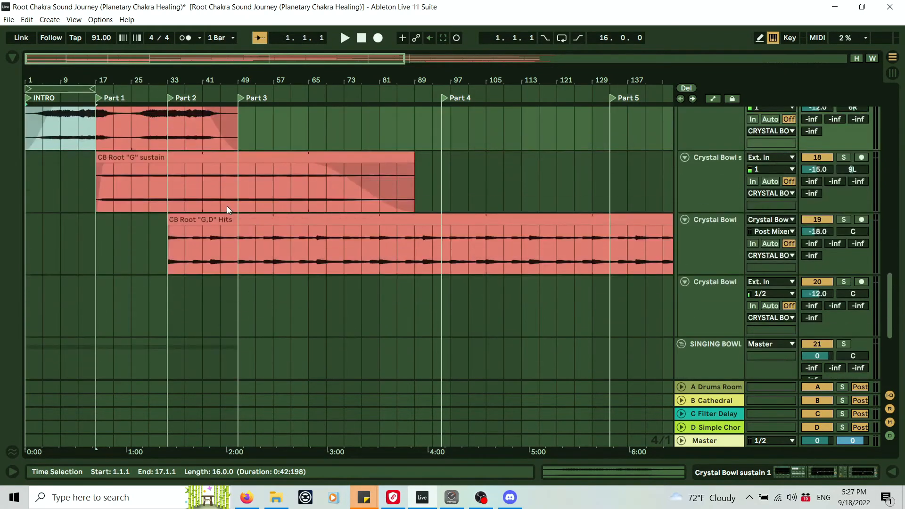
Step: Set the Session View CB Root C sustain clip's loop to start at 5.1.1 with a 12-bar length, and audition the loop transition
click(891, 74)
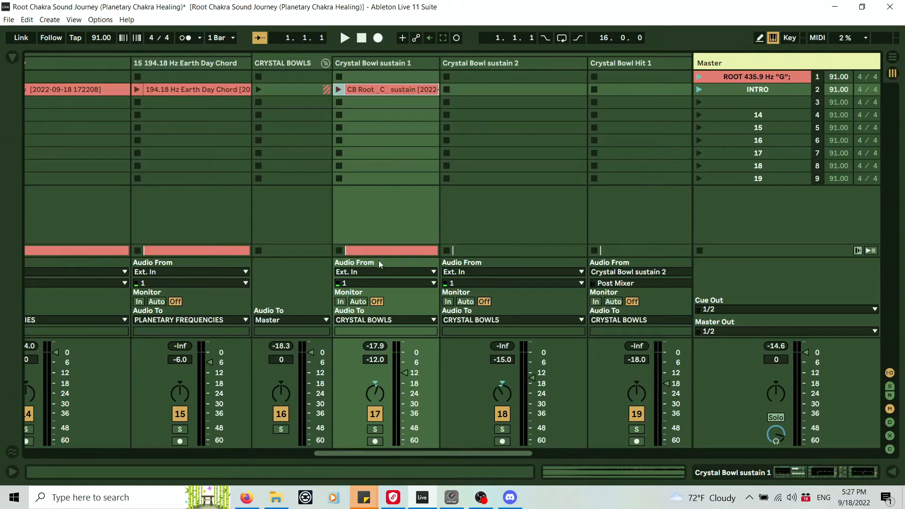
double_click(403, 89)
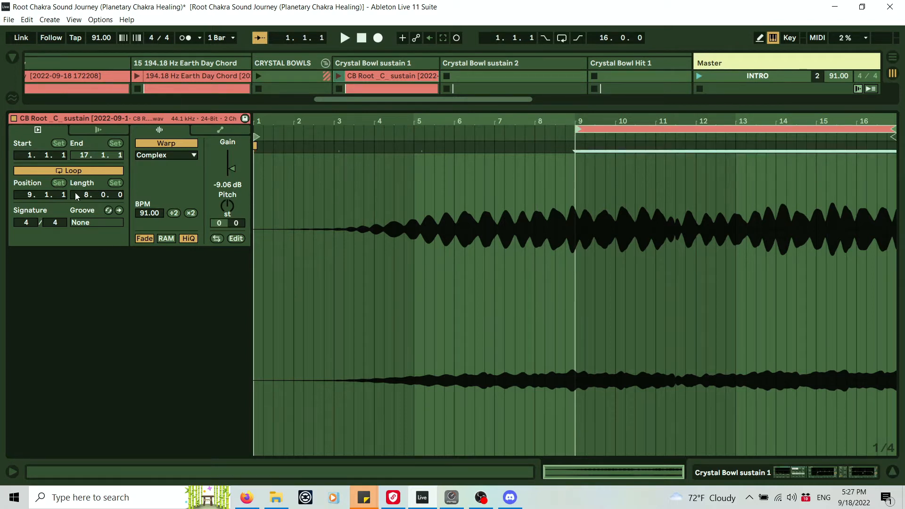
drag(578, 130, 414, 145)
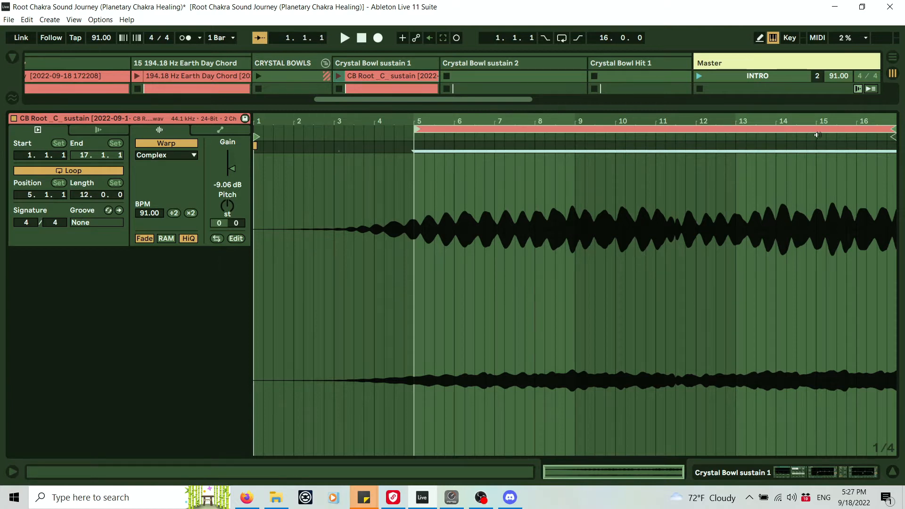
key(space)
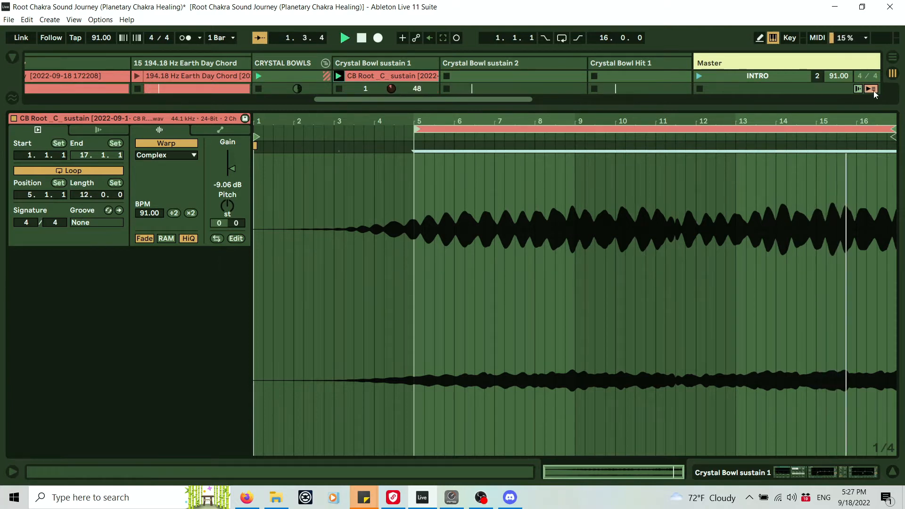
click(823, 137)
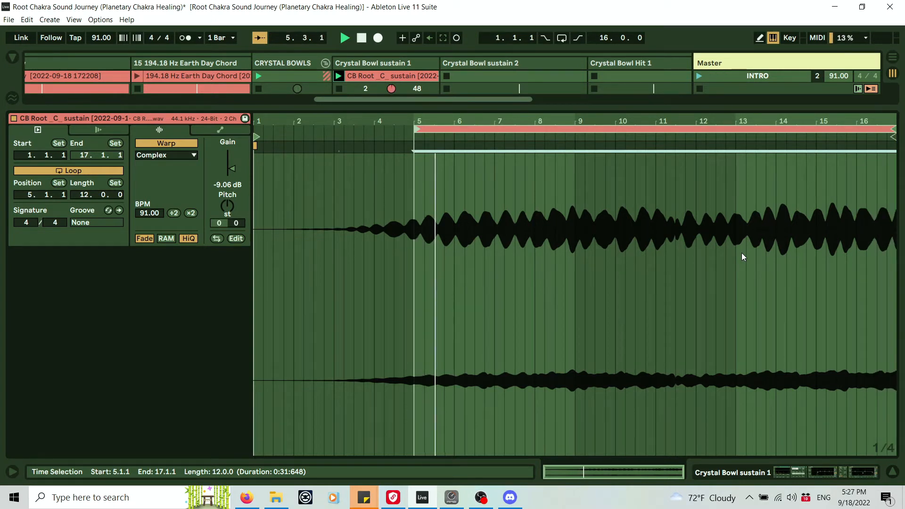
click(893, 472)
key(space)
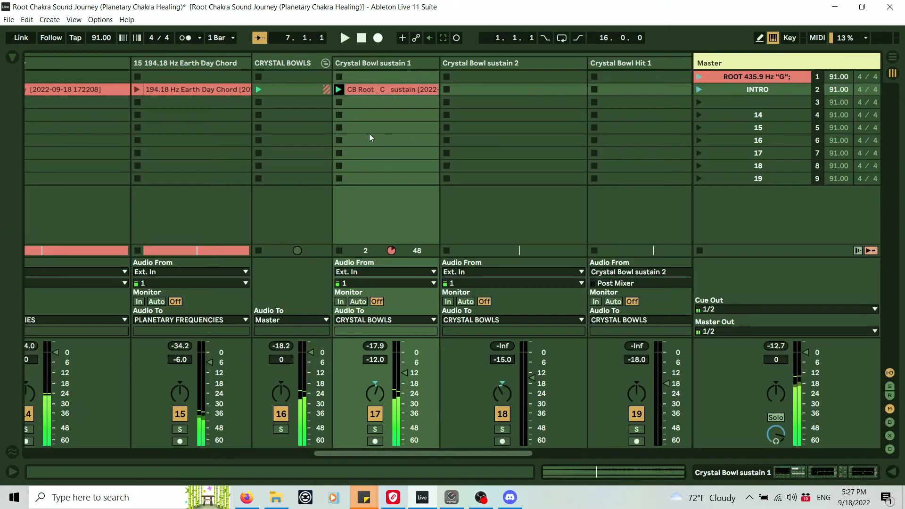
Step: Compare the Tibetan Bowl Hit C session clip on Singing Bowl Hits with its original arrangement clip, examining the waveform and loop length
drag(490, 451, 634, 466)
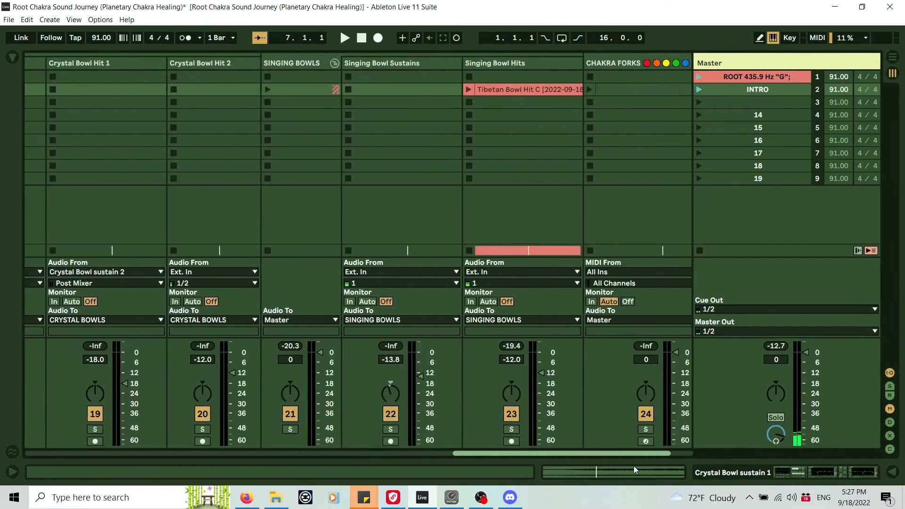
double_click(456, 89)
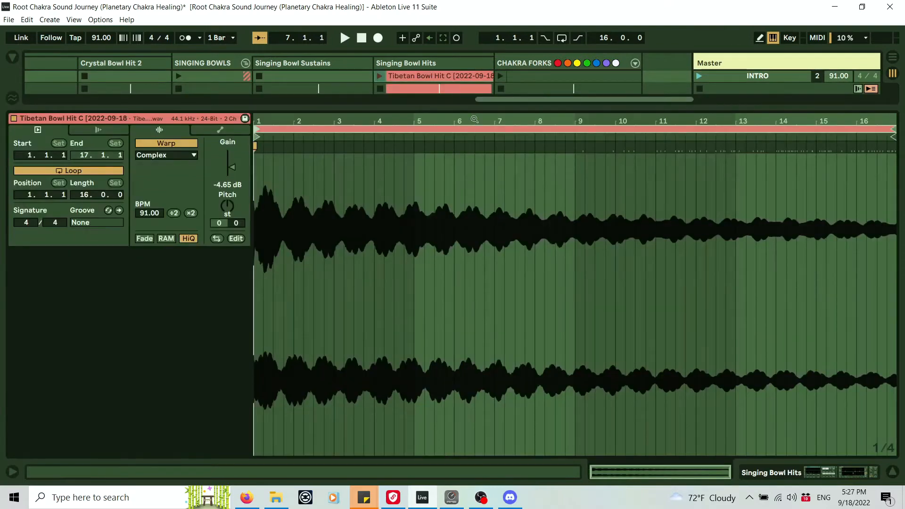
click(894, 60)
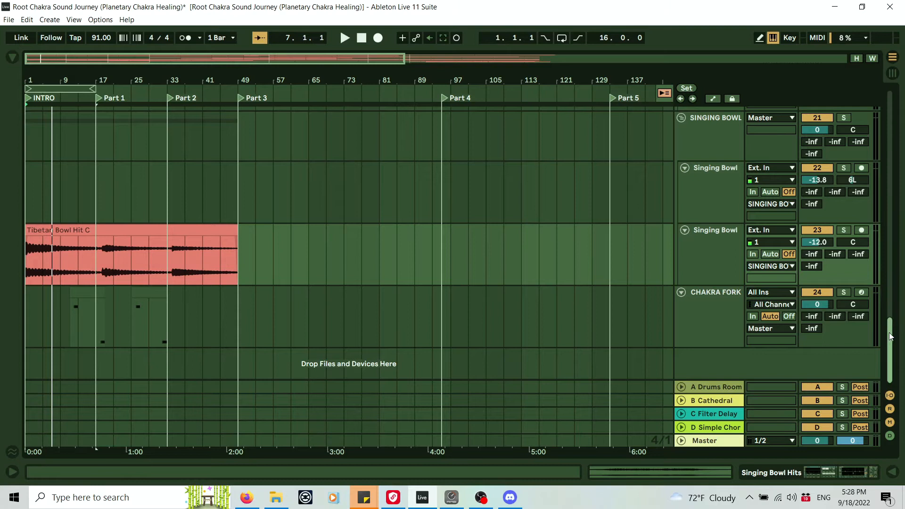
click(80, 230)
double_click(81, 231)
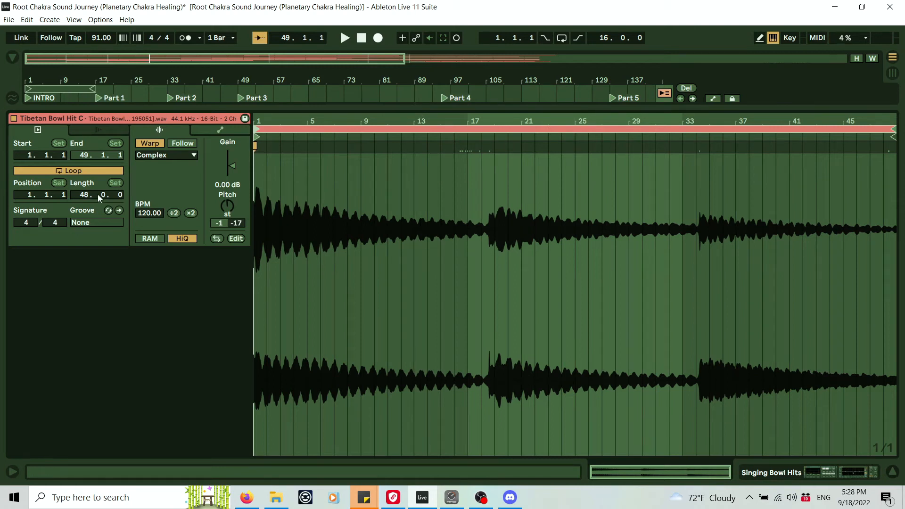
drag(481, 118, 614, 113)
click(894, 472)
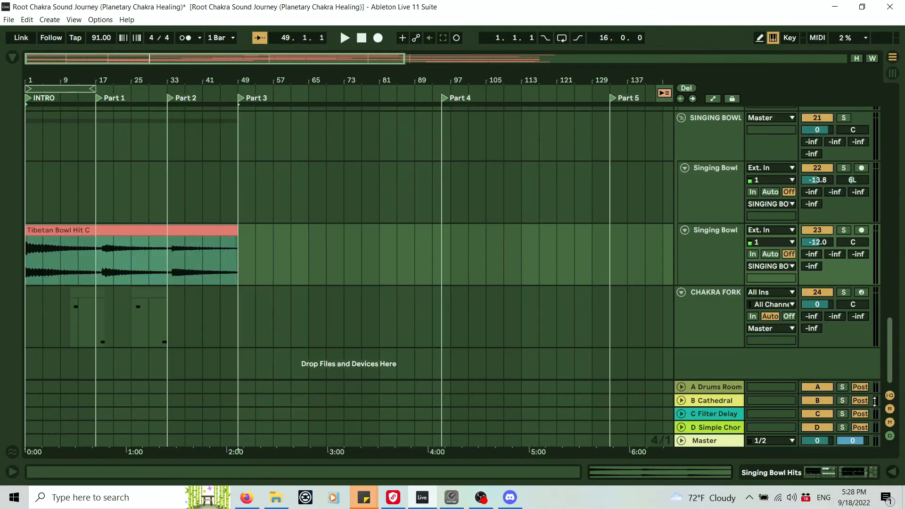
Step: Turn on Fade for the Session View Tibetan Bowl Hit C clip, audition its loop transition near the end, and stop playback
click(894, 75)
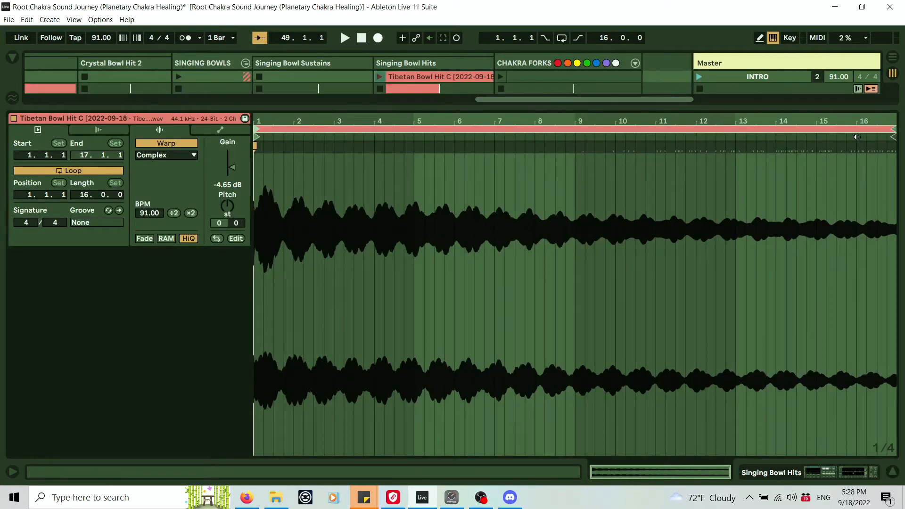
click(145, 238)
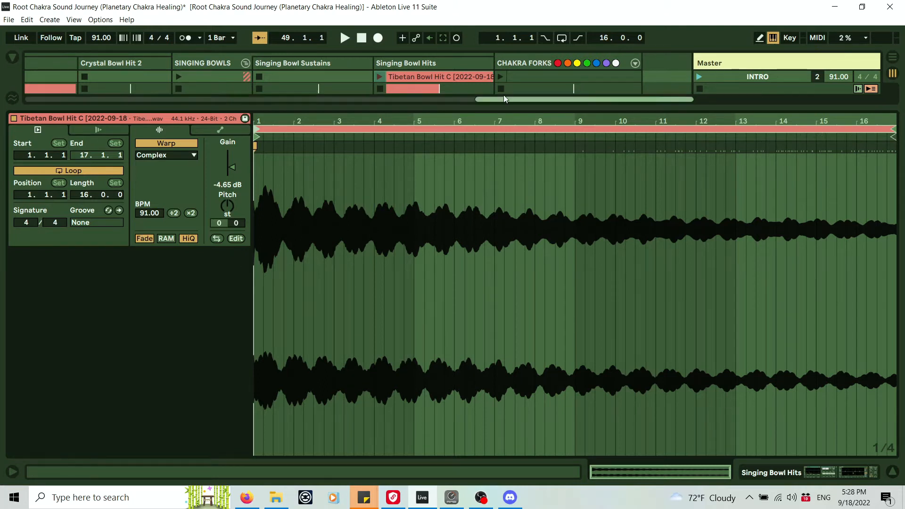
click(812, 137)
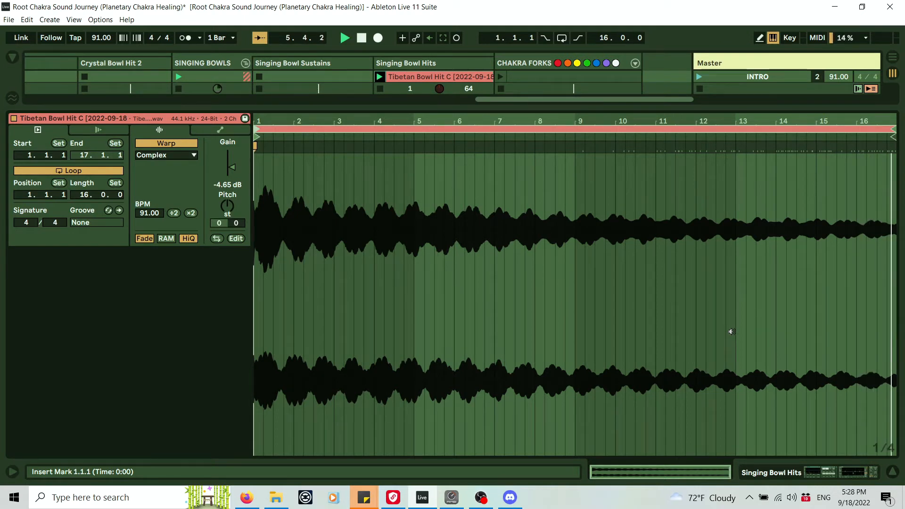
click(892, 473)
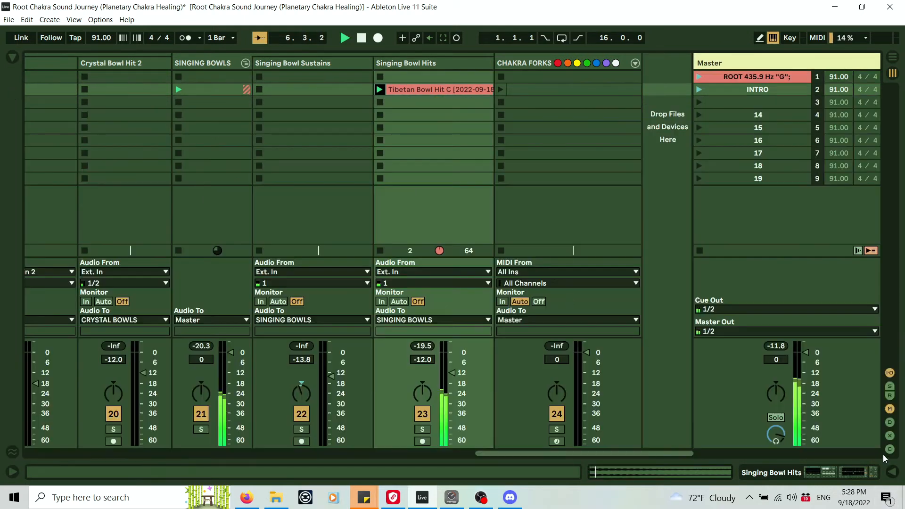
click(359, 40)
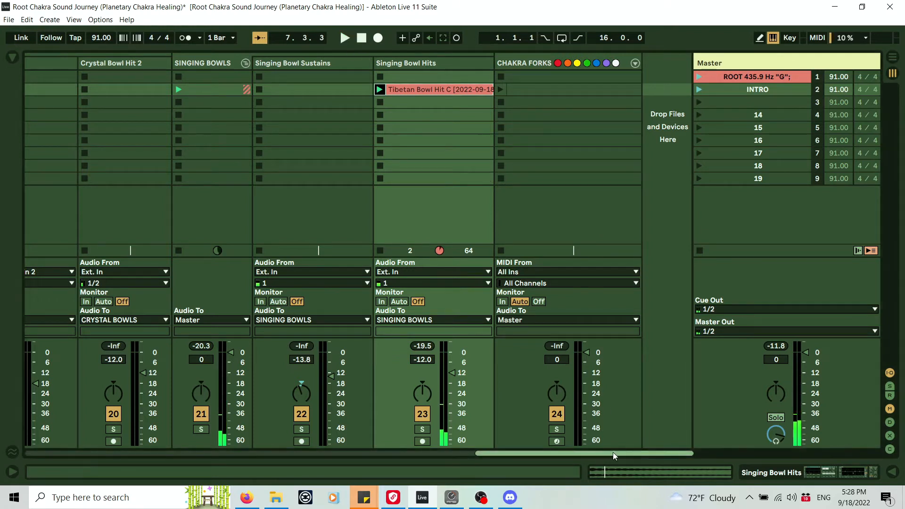
Step: Check the Tibetan Bowl Hit C clip in the INTRO scene once more, and select the empty scene 3 below it
click(761, 90)
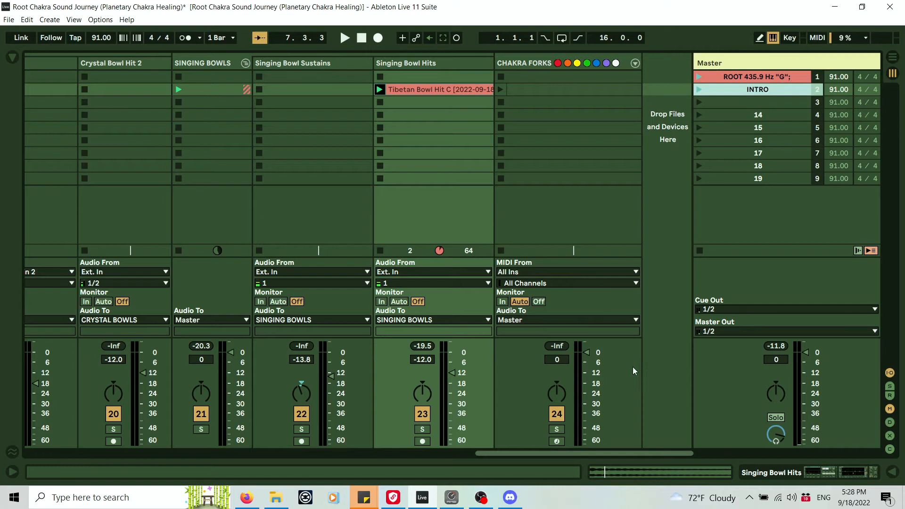
scroll(625, 454, left, 3)
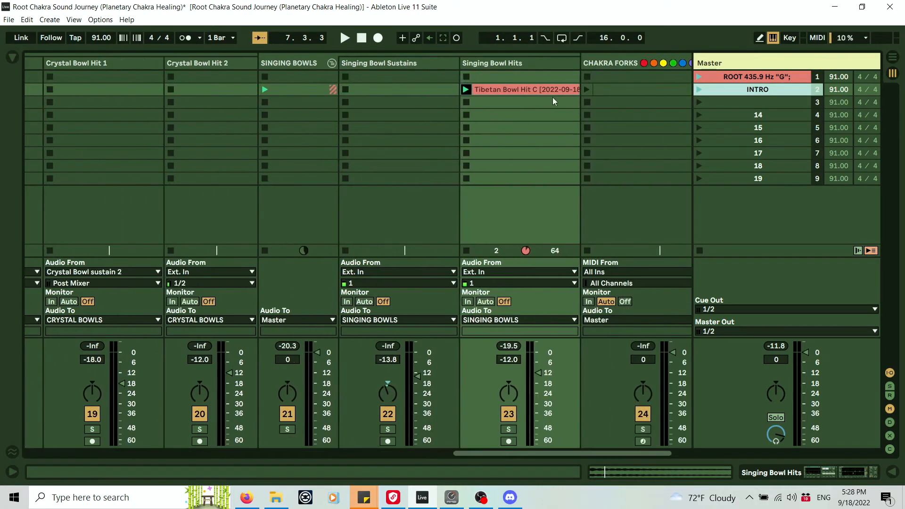
double_click(551, 95)
click(892, 471)
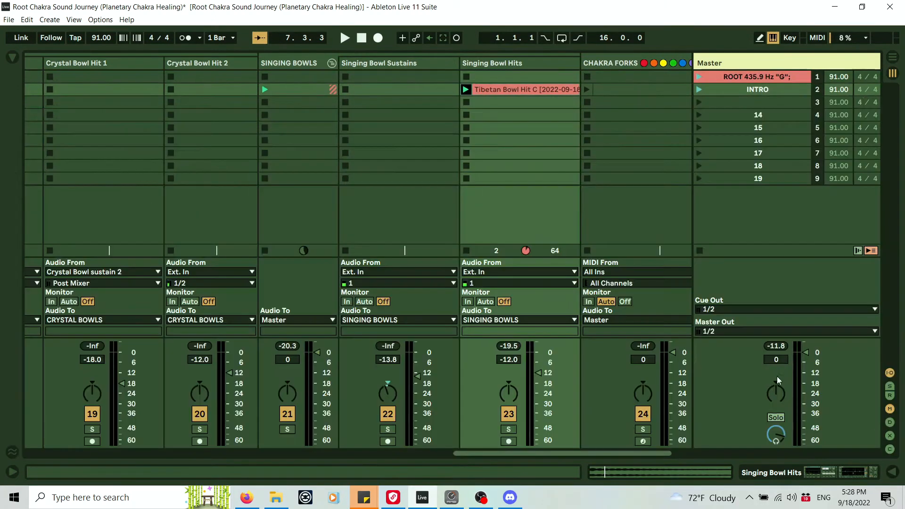
click(786, 102)
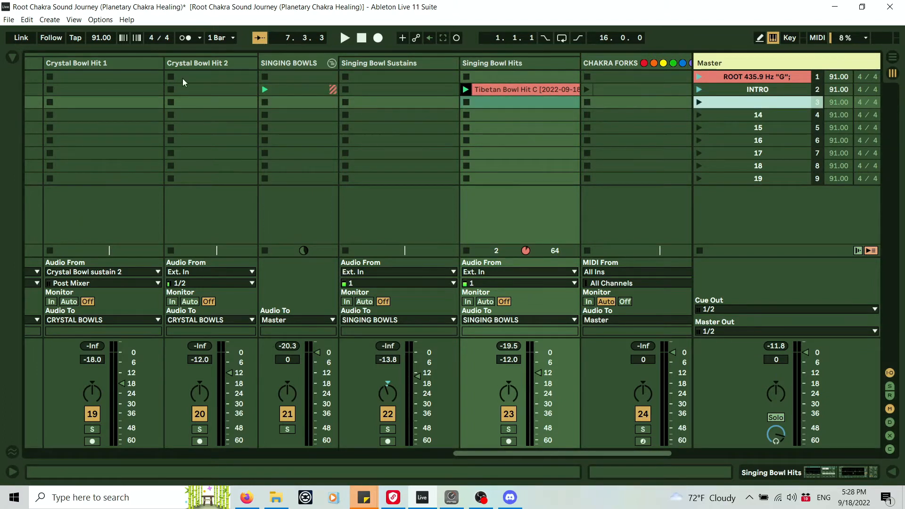
Step: Return playback to the arrangement, select the Part 1 section from bar 17 to 33, and consolidate its time to a new scene
click(893, 58)
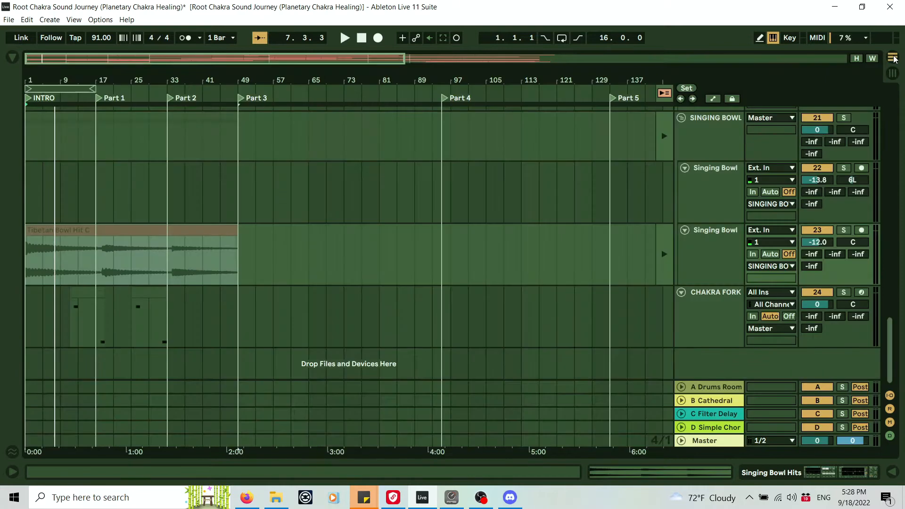
click(666, 96)
drag(79, 79, 167, 86)
right_click(167, 86)
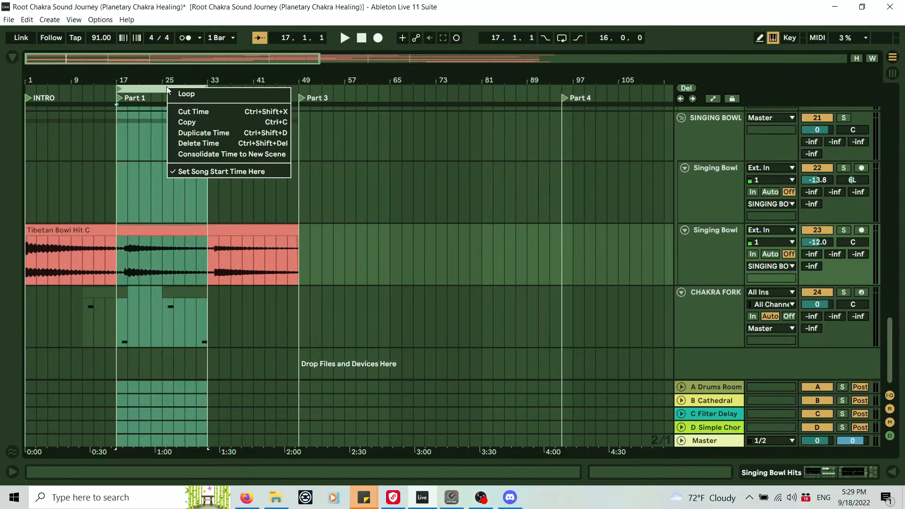
click(252, 155)
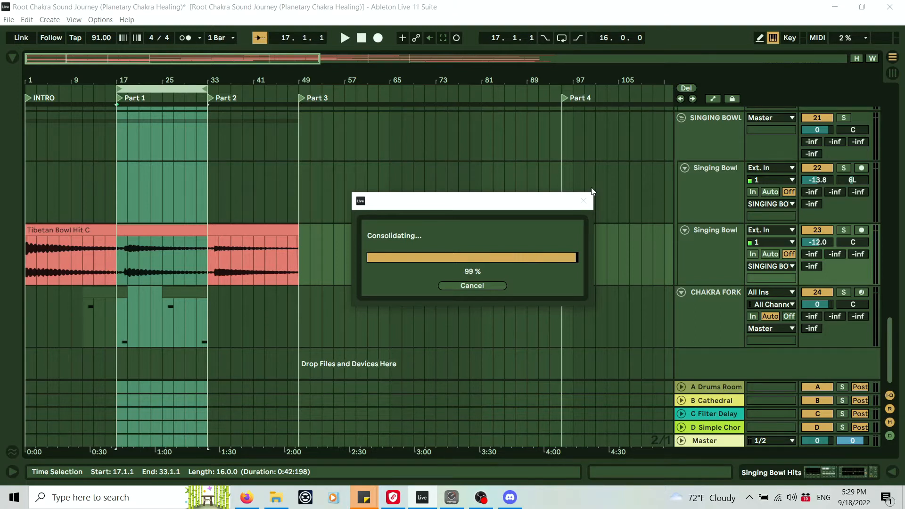
click(891, 74)
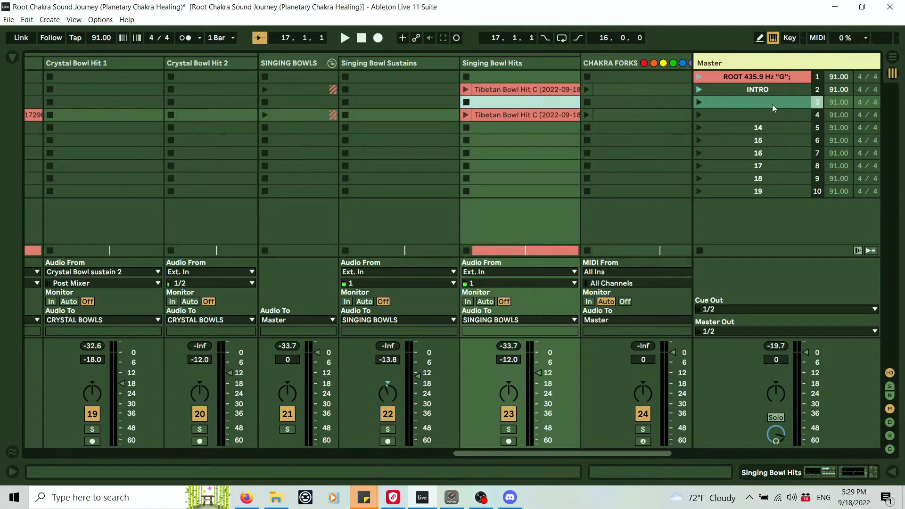
Step: Rename the newly consolidated scene 4 in Session View as PART 1
right_click(753, 99)
click(709, 159)
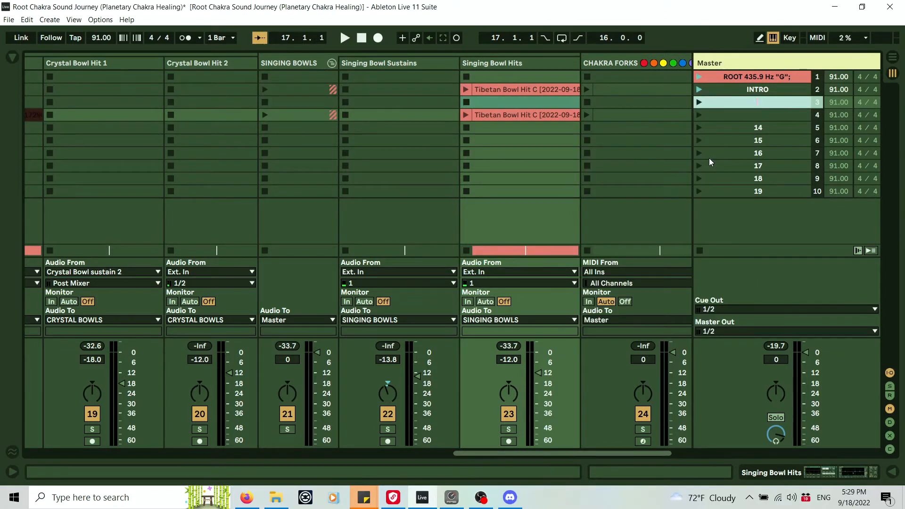
right_click(749, 115)
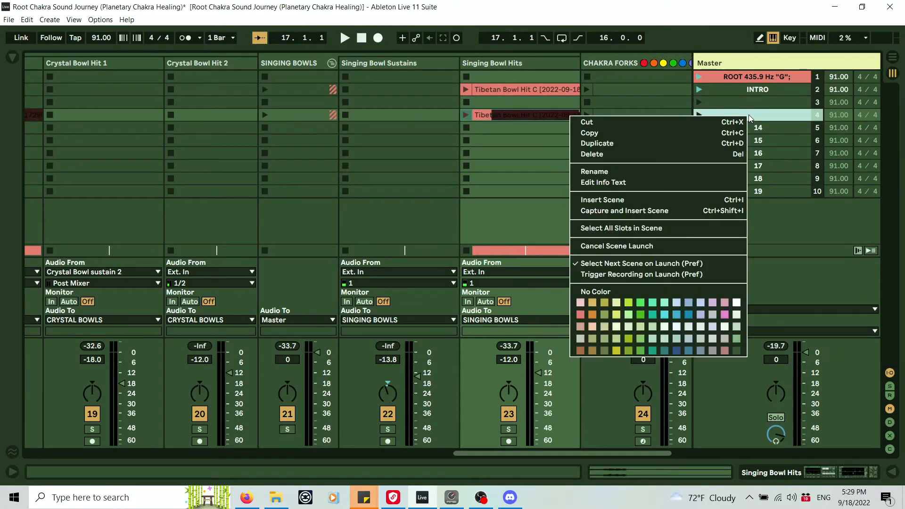
click(677, 172)
text(PART !)
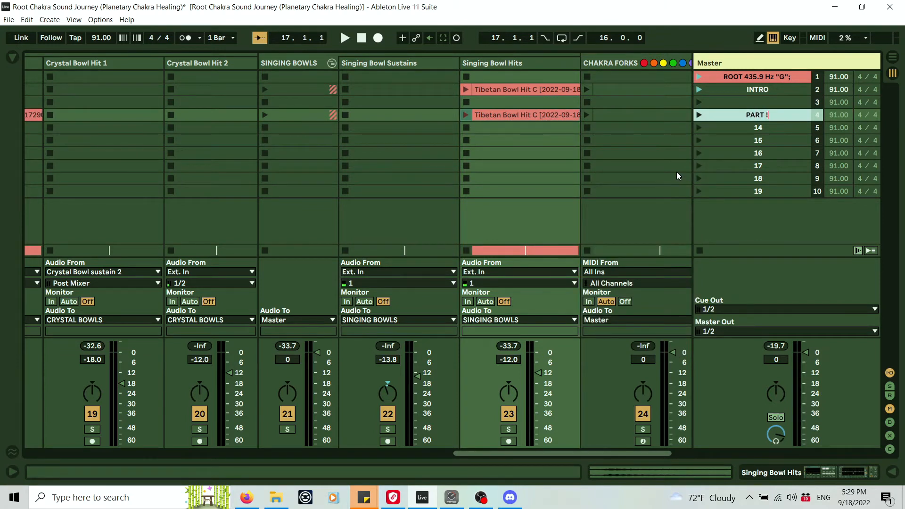
key(BackSpace)
text(1)
Step: Turn on Fade for the Peaceful Forest River clip in the PART 1 scene and audition it from near bar 15
drag(556, 451, 99, 452)
double_click(181, 115)
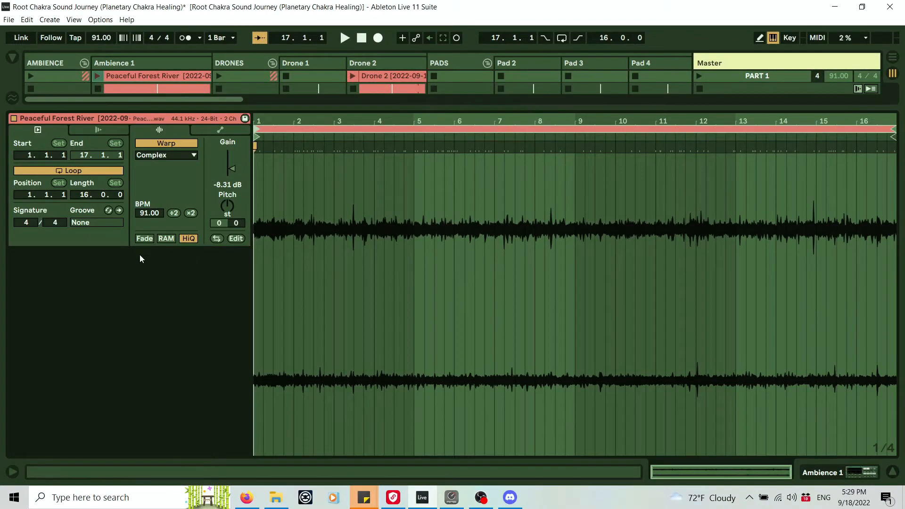
click(148, 239)
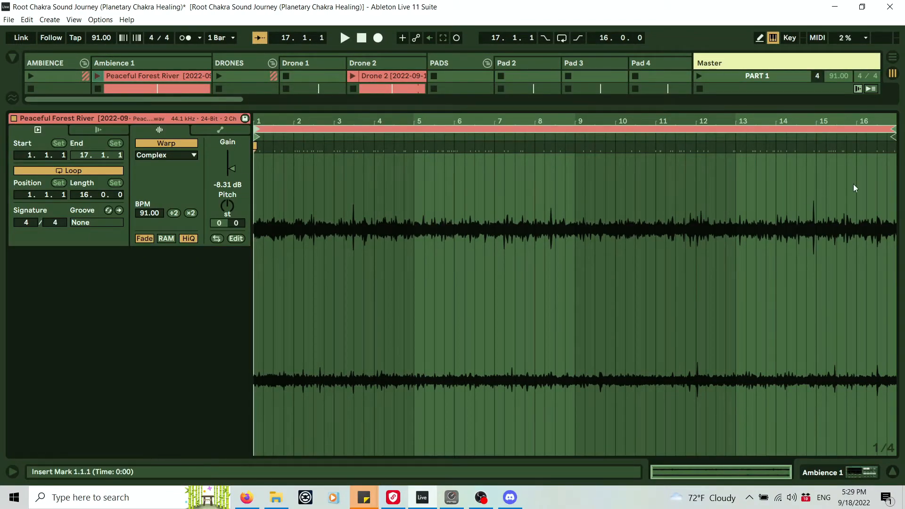
click(820, 140)
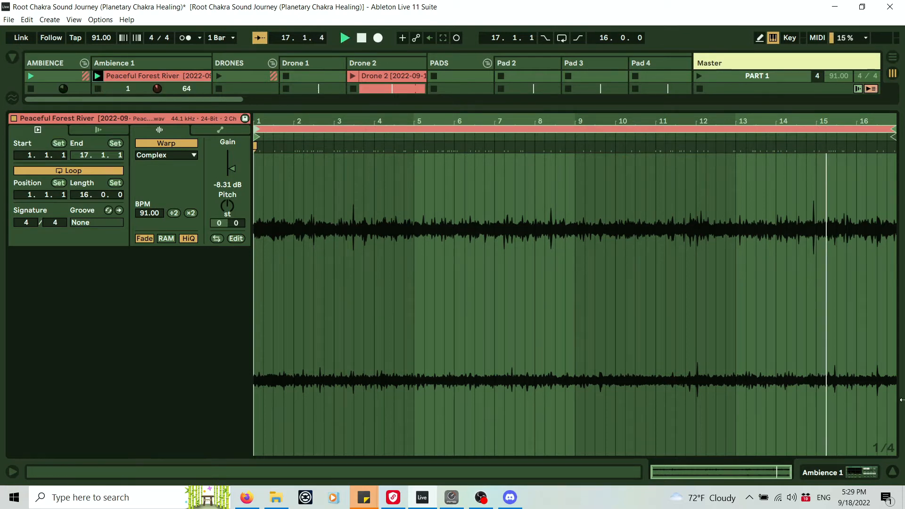
click(893, 472)
key(space)
Step: Move the 16-bar arrangement loop past the Outro to the empty region starting at 225.1.1, and return to Session View
key(Tab)
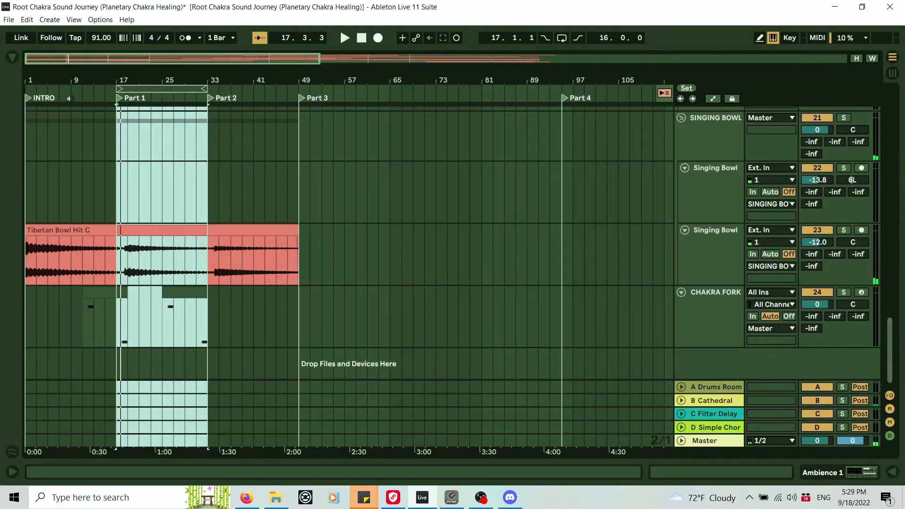
drag(156, 88, 833, 83)
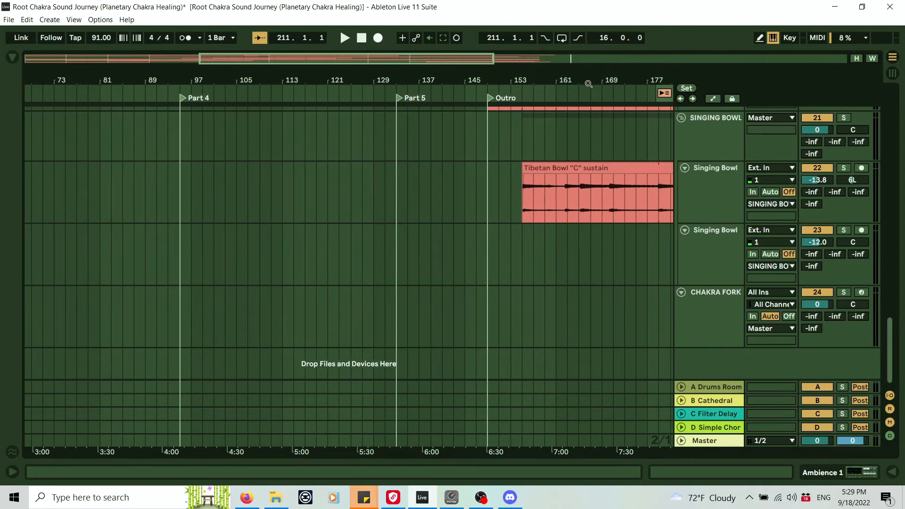
drag(588, 84, 130, 75)
drag(325, 88, 389, 91)
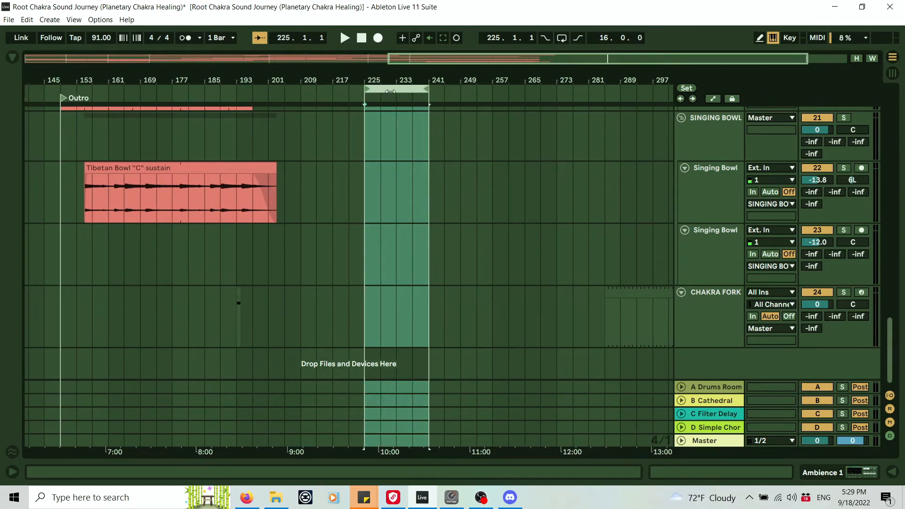
key(Tab)
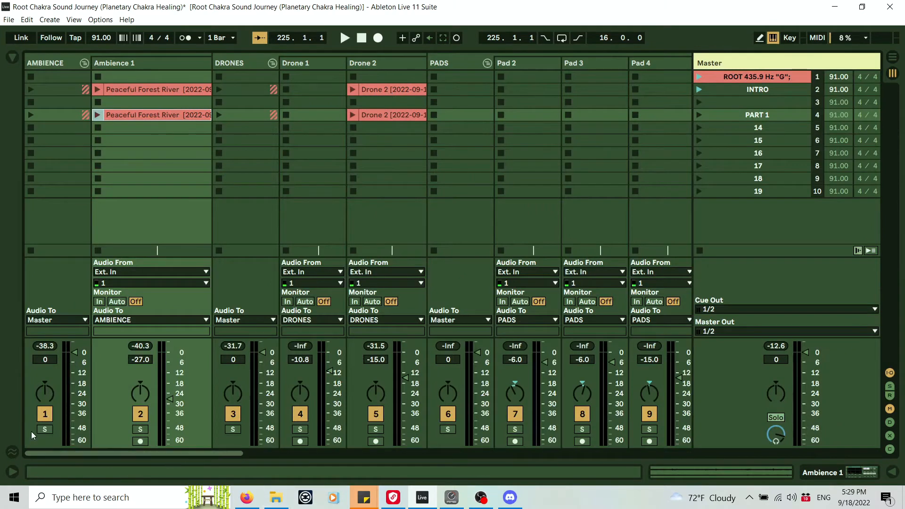
Step: Audition the loop transition of PART 1's Peaceful Forest River clip from just before bar 15
double_click(161, 115)
click(813, 147)
click(843, 136)
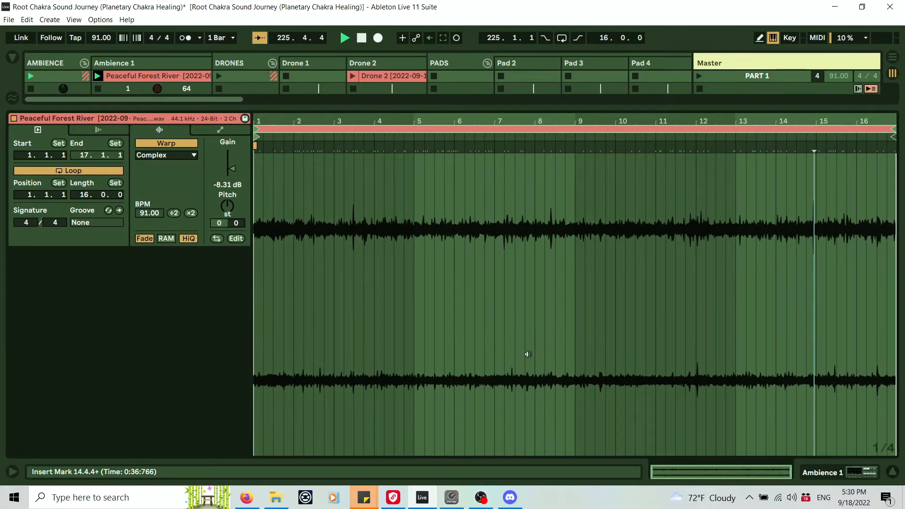
click(892, 472)
key(ctrl+s)
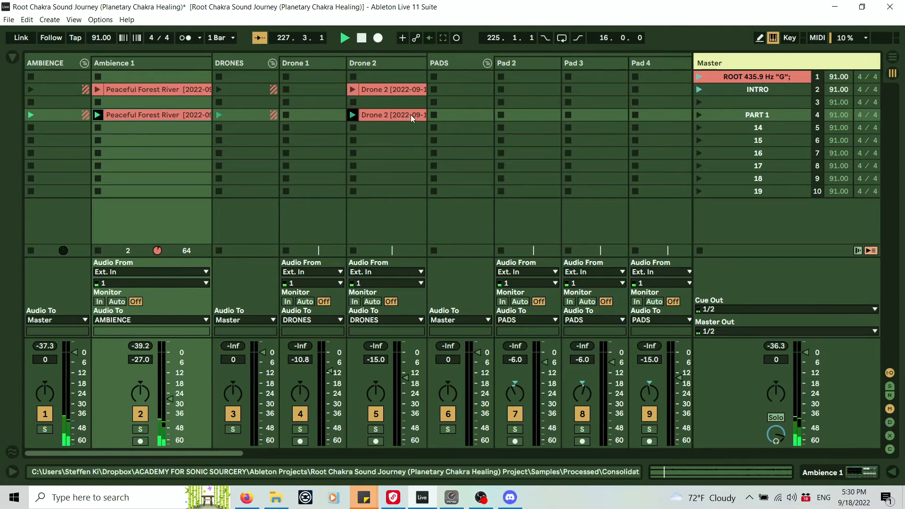
Step: Turn on Fade for the Drone 2 clip in the PART 1 scene while auditioning its loop transition
double_click(411, 114)
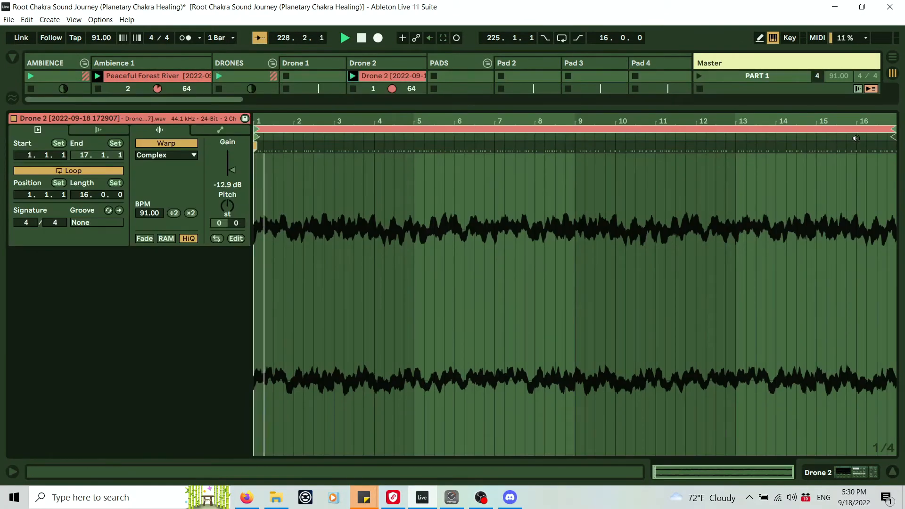
click(143, 238)
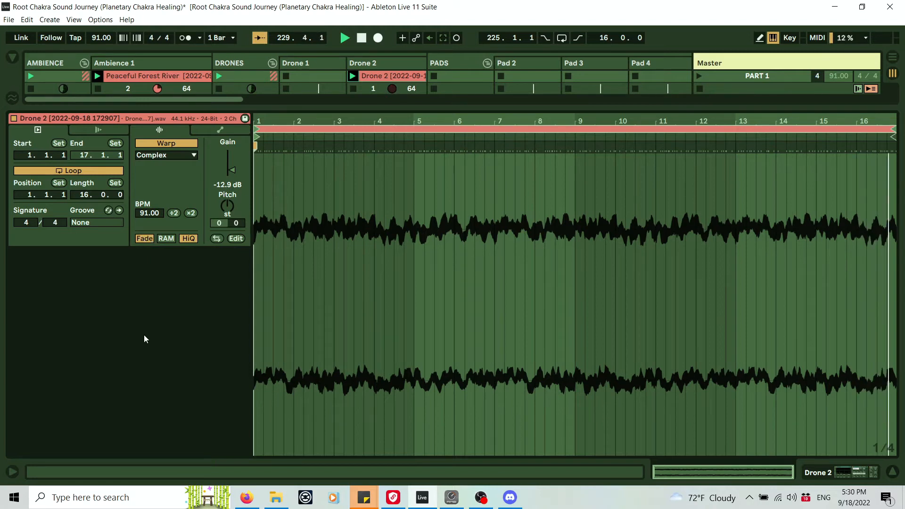
click(891, 472)
Step: Review PART 1's 194.18 Hz Earth Day clip, and turn on Fade for the 194.18 Hz Earth Day Chord clip
drag(212, 453, 408, 465)
click(372, 114)
click(372, 114)
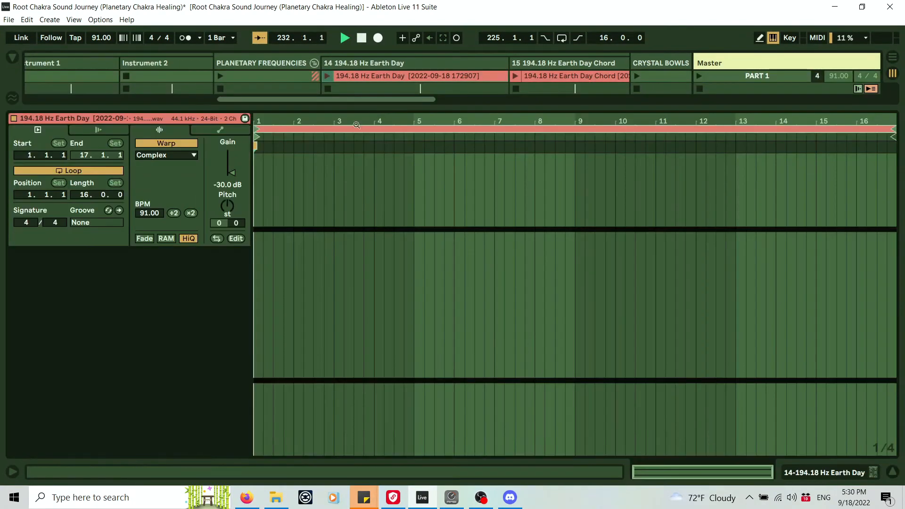
click(892, 472)
double_click(570, 117)
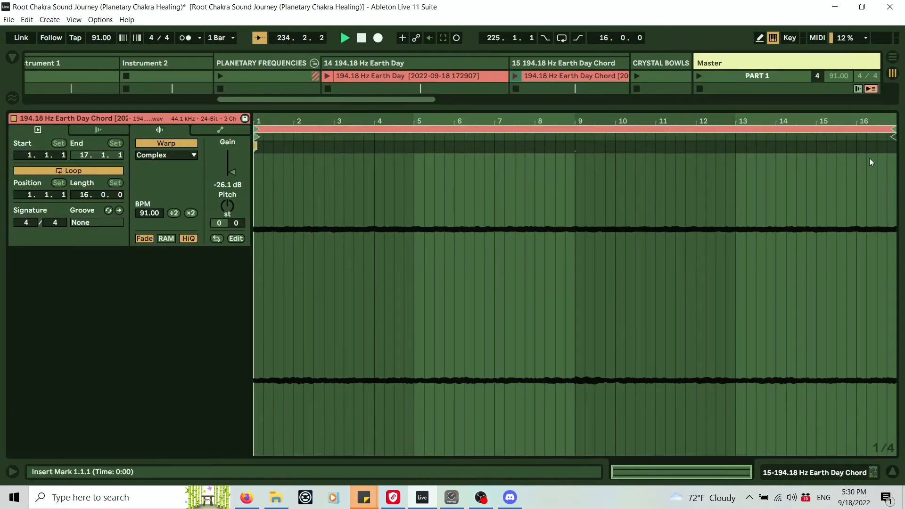
click(893, 472)
Step: Audition the loop transition of PART 1's CB Root C sustain clip on Crystal Bowl sustain 1, starting near bar 13
drag(347, 454, 452, 454)
double_click(363, 116)
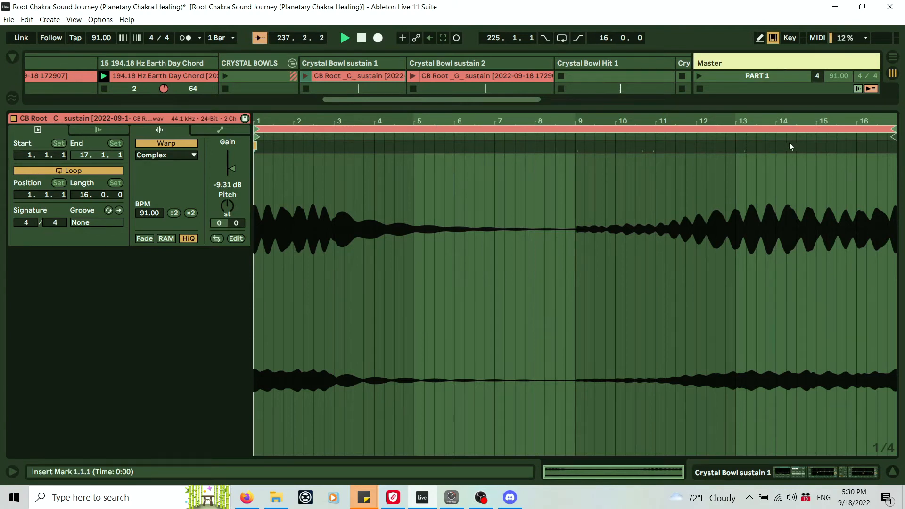
click(732, 139)
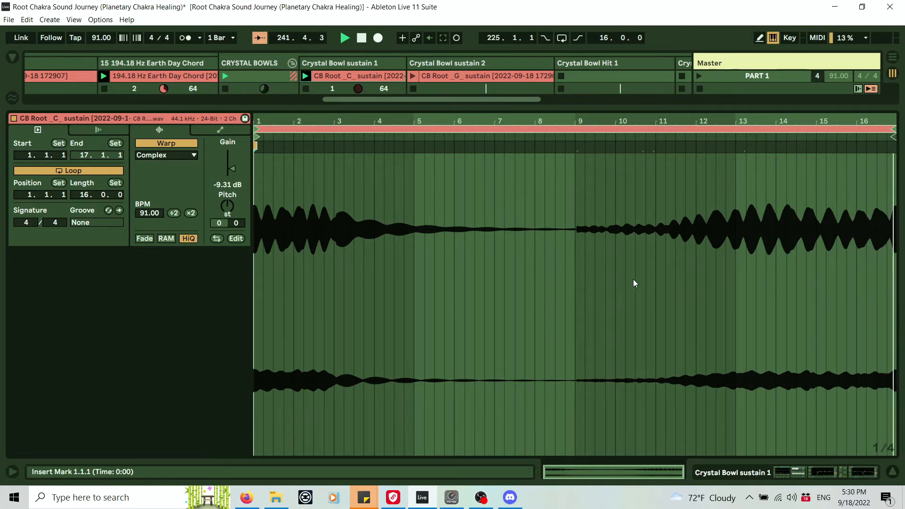
click(892, 473)
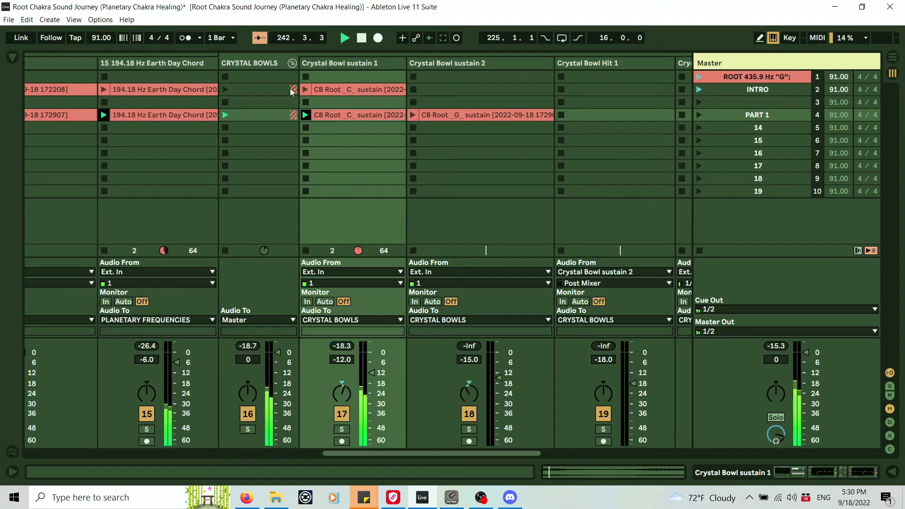
Step: Set the CB Root G sustain clip's loop to start at 9.1.1 with an 8-bar length, and turn on its Fade
double_click(451, 115)
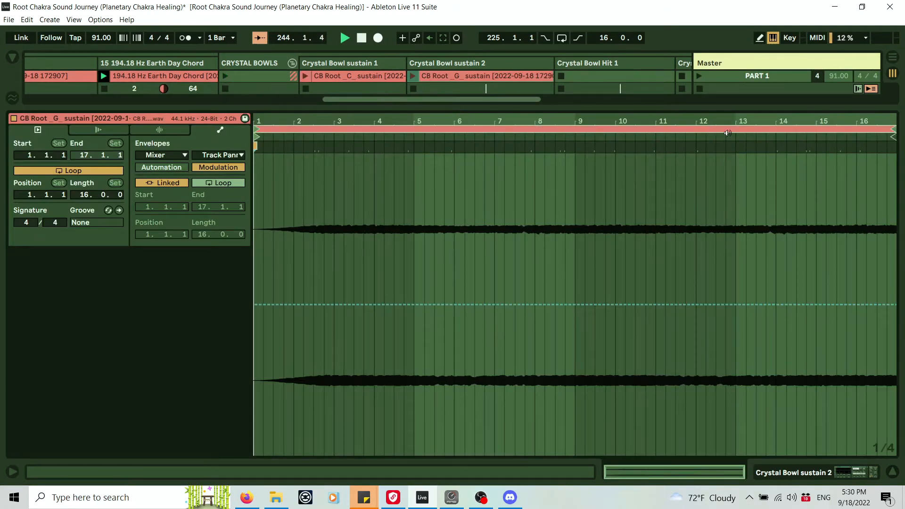
click(832, 138)
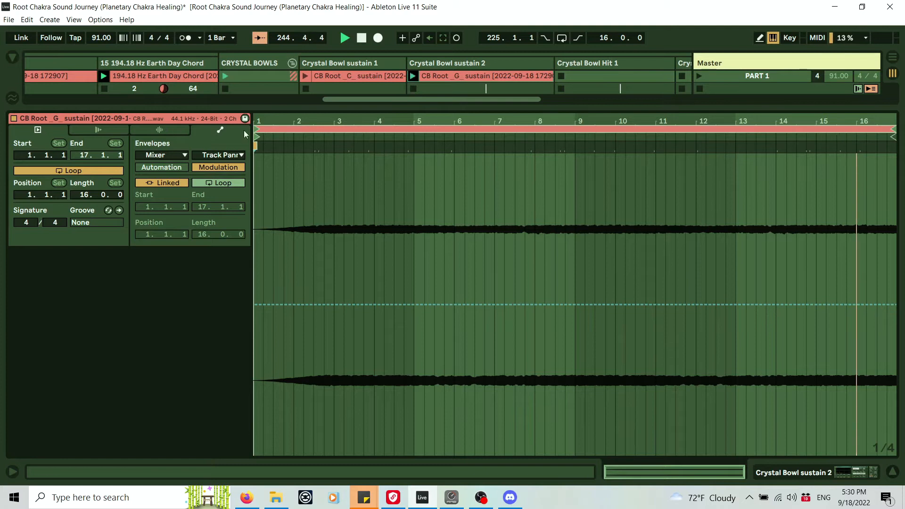
mouse_move(255, 136)
mouse_down()
mouse_move(578, 137)
mouse_move(254, 136)
mouse_up()
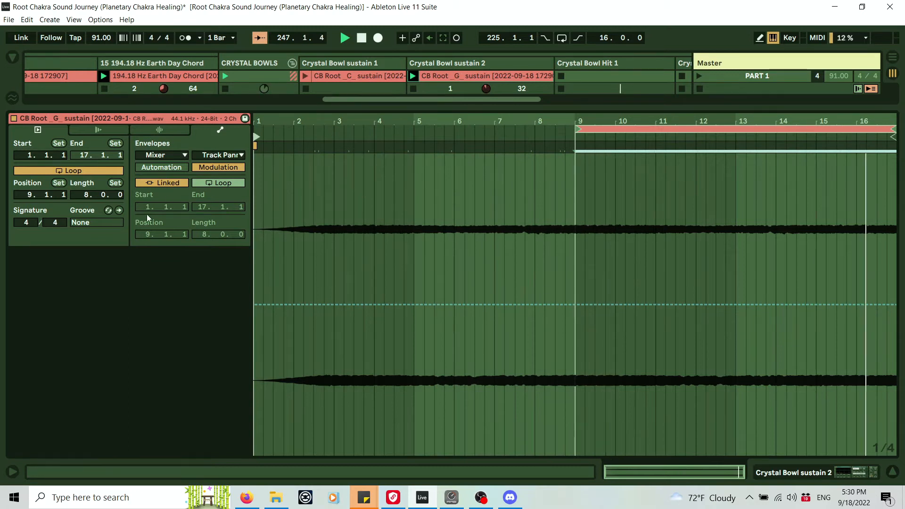
click(159, 129)
click(144, 238)
click(892, 472)
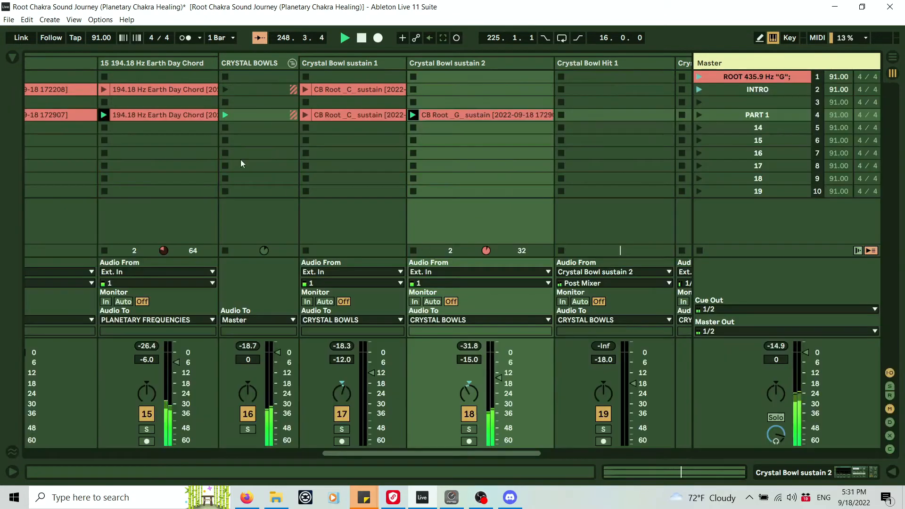
Step: Stop playback and review the remaining PART 1 clips across the singing bowl, planetary frequency and crystal bowl tracks
click(360, 38)
drag(482, 452, 638, 456)
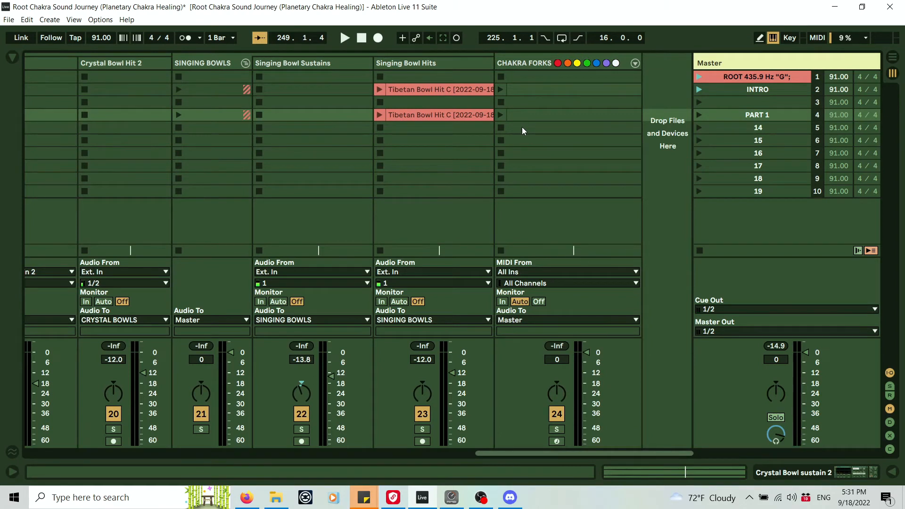
drag(654, 455, 459, 421)
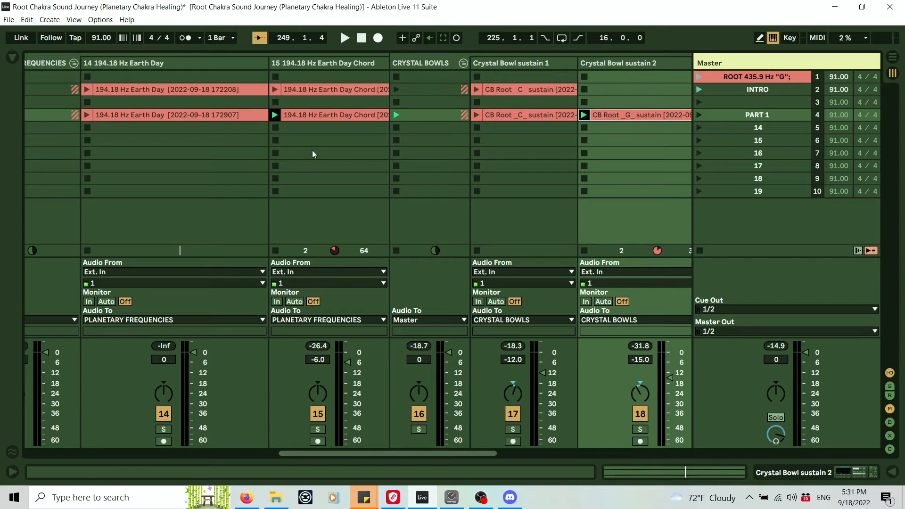
drag(472, 454, 509, 456)
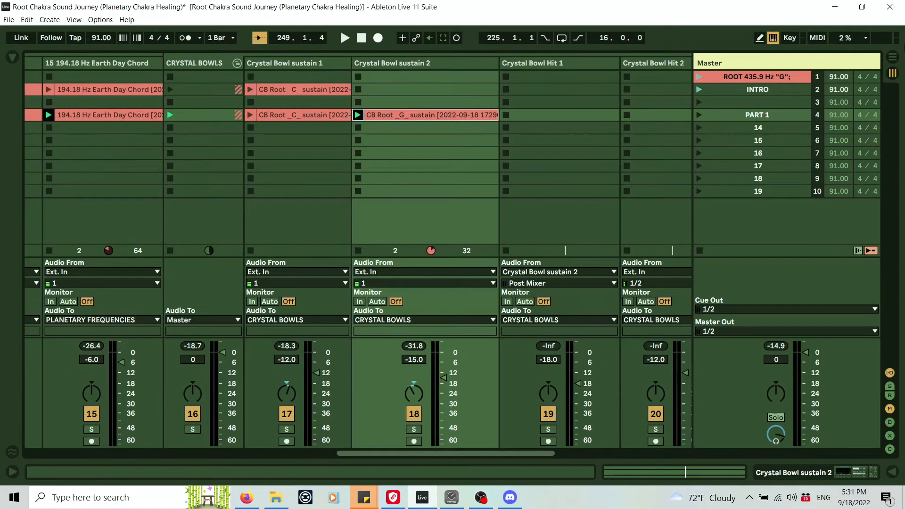
Step: Set the arrangement loop to start at 1.1.1 with a 240-bar length, and return all tracks to arrangement playback
click(892, 57)
drag(404, 78, 404, 33)
drag(488, 88, 27, 88)
mouse_move(208, 77)
mouse_down()
mouse_move(209, 89)
mouse_move(216, 75)
mouse_up()
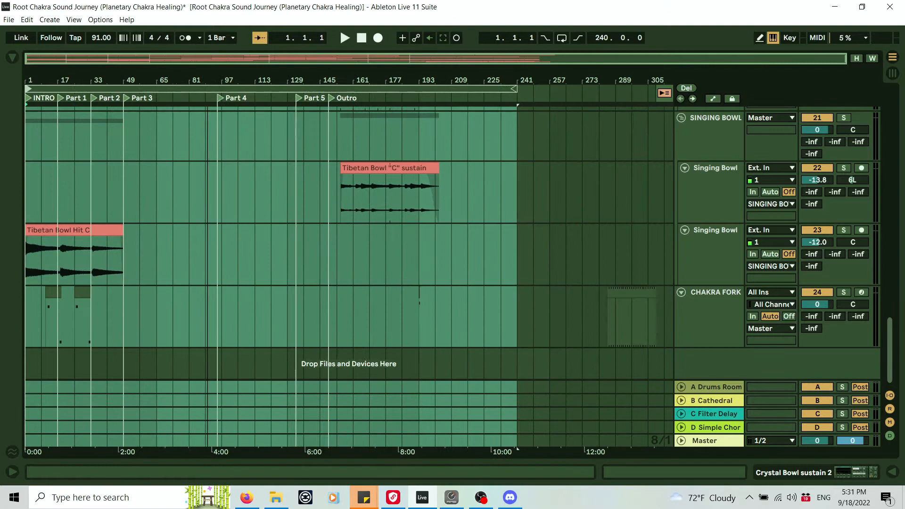
drag(889, 357, 892, 124)
click(665, 94)
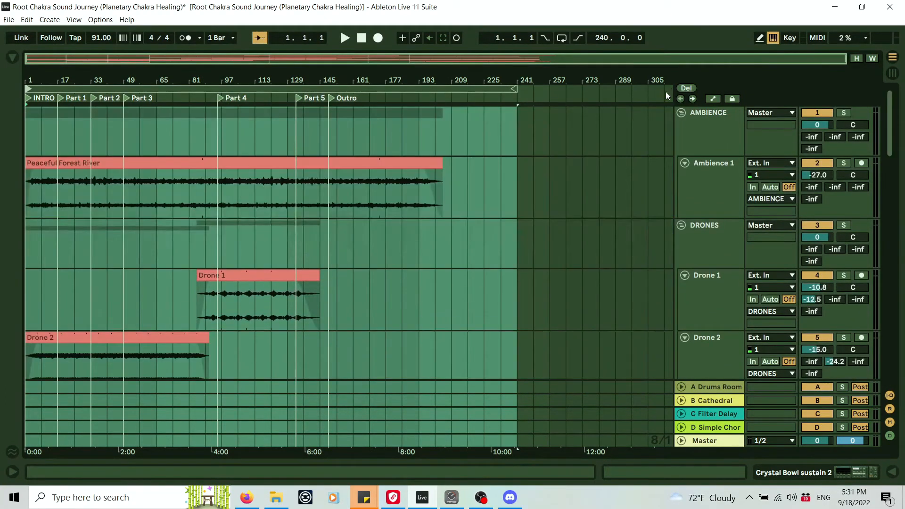
Step: Select all clip slots in Session View and delete their clips
click(892, 75)
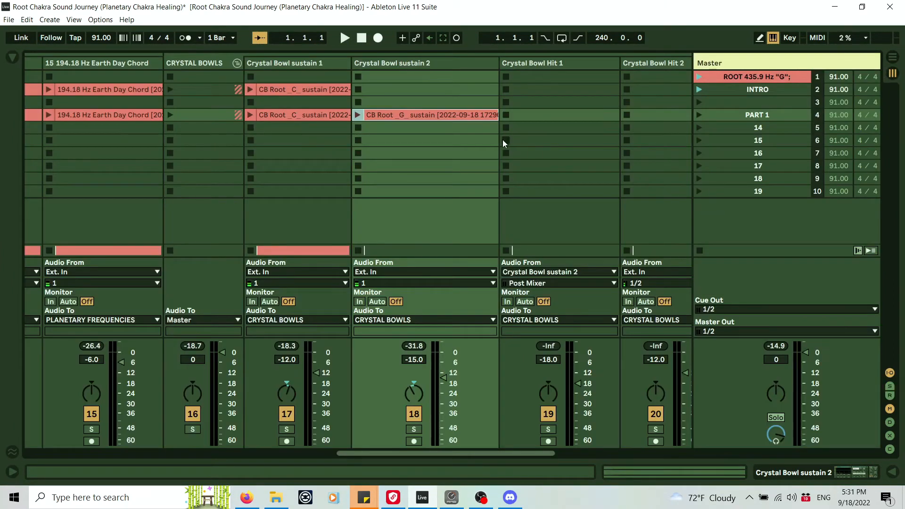
key(ctrl+a)
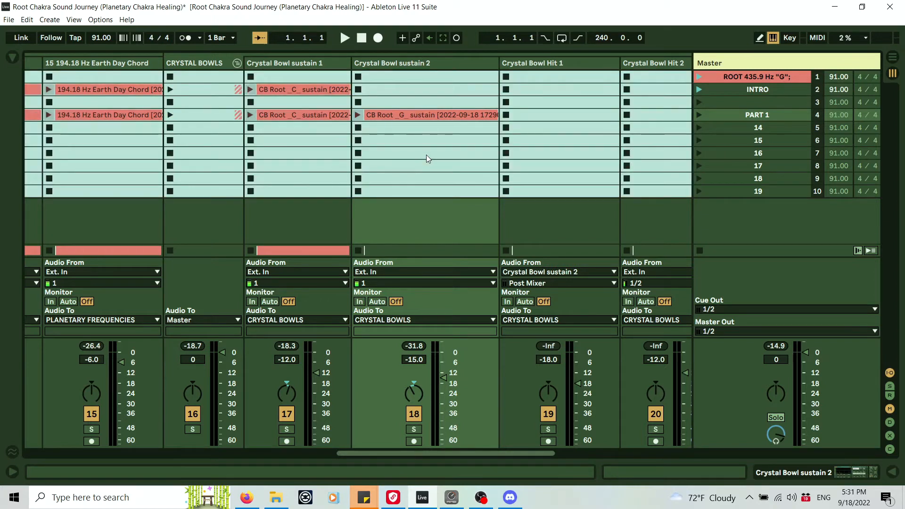
key(Delete)
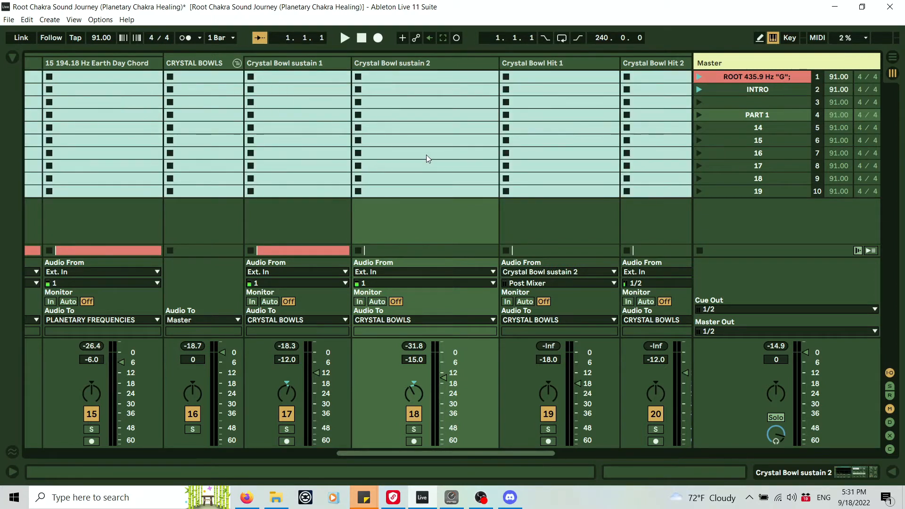
Step: Move the PART 1 scene up to row 3, directly below the INTRO scene
drag(498, 454, 188, 453)
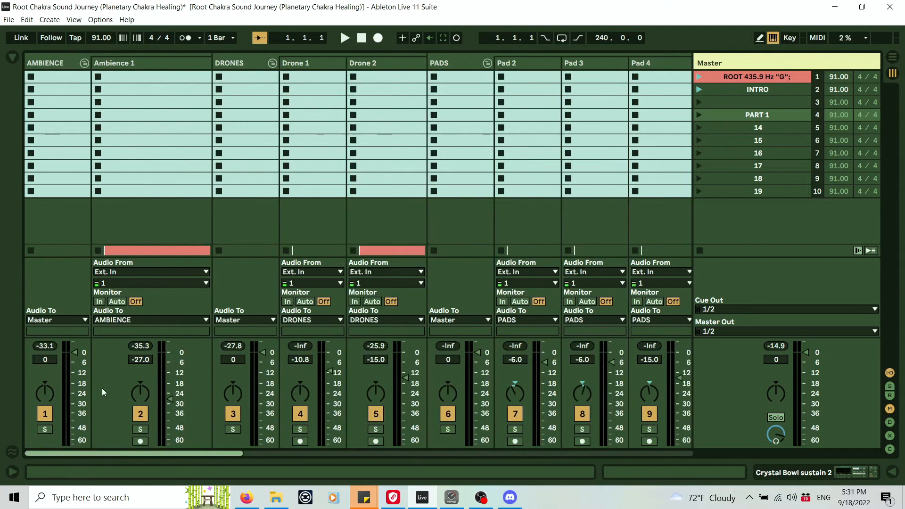
drag(742, 115, 793, 117)
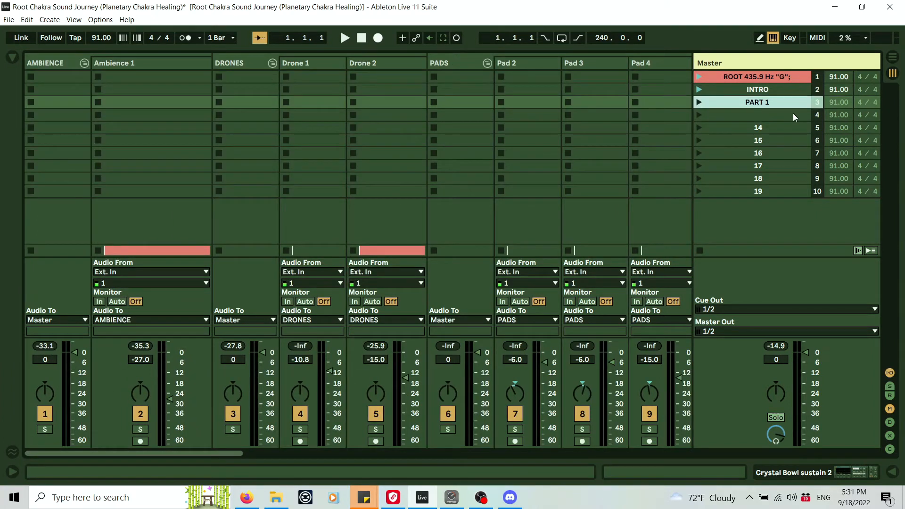
Step: Shorten the arrangement loop to cover only the INTRO section, starting at 1.1.1 with a 16-bar length
click(892, 57)
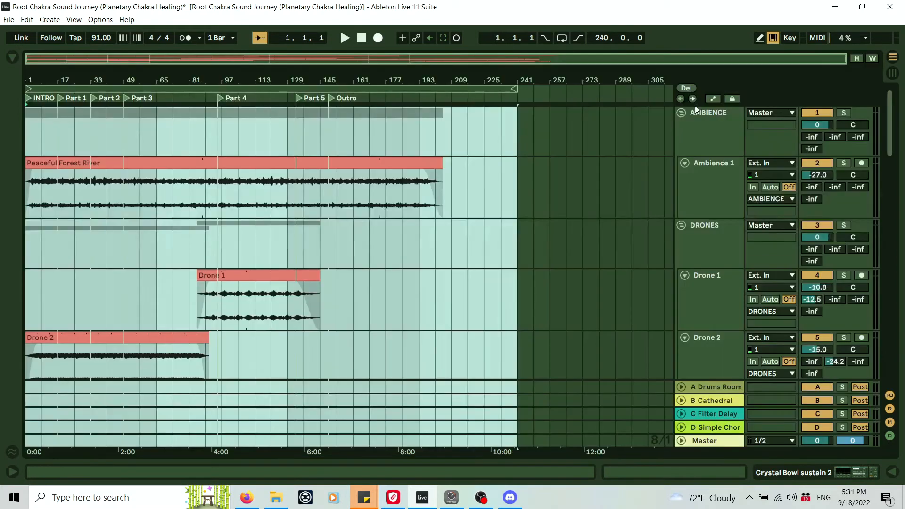
click(549, 120)
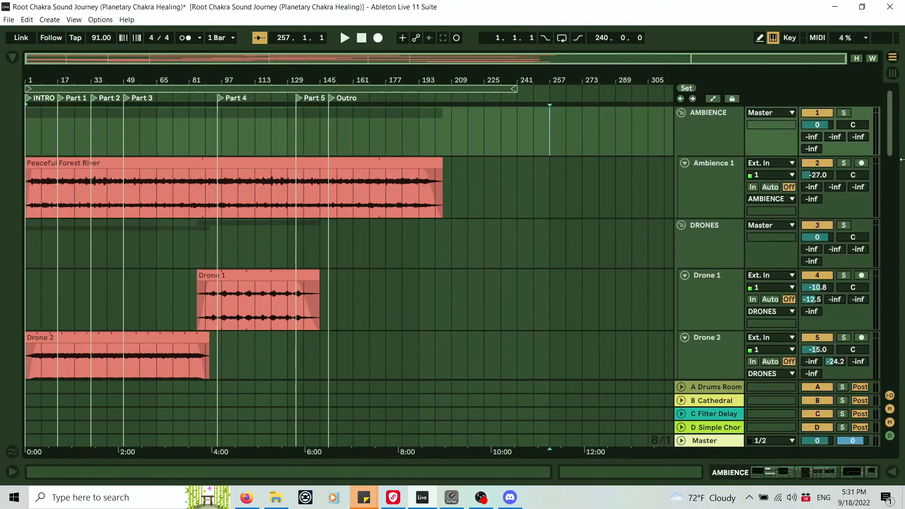
click(513, 88)
drag(513, 88, 104, 108)
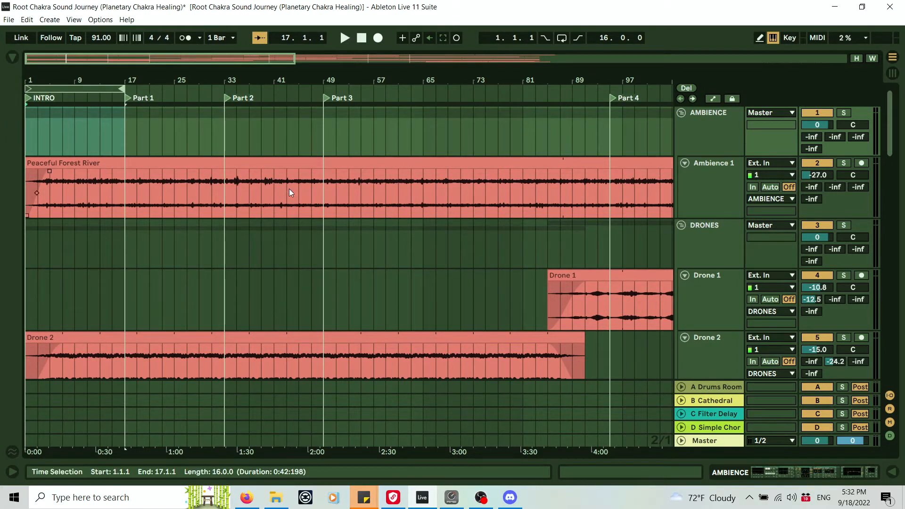
click(12, 57)
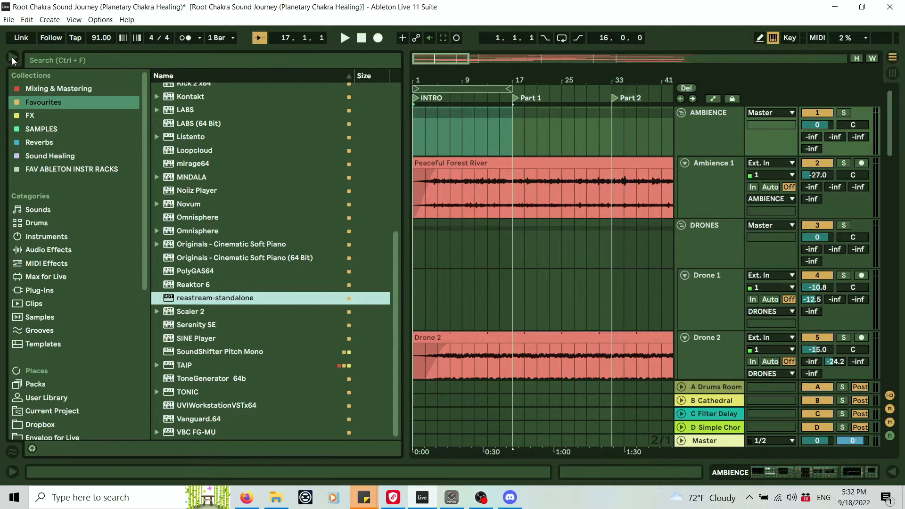
click(13, 60)
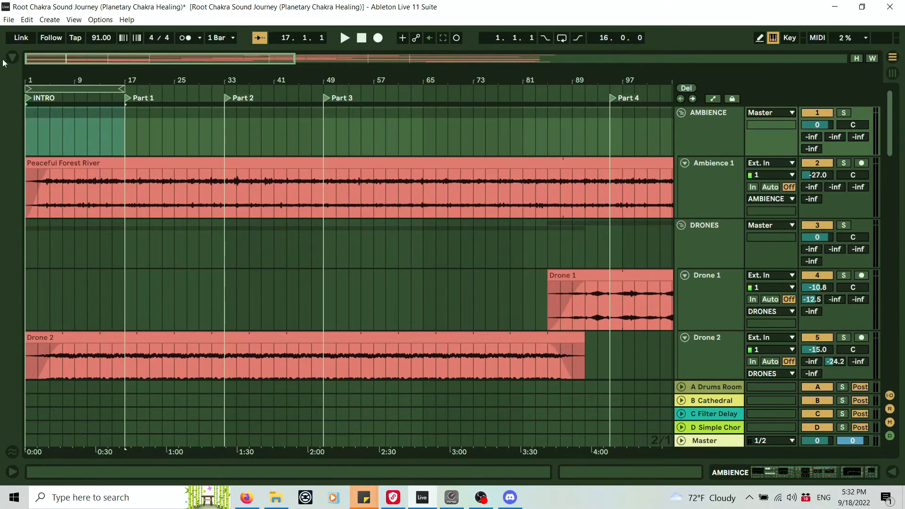
Step: Open a second window for the arrangement, switch the main window to Session View, and move the second window off this screen
click(73, 20)
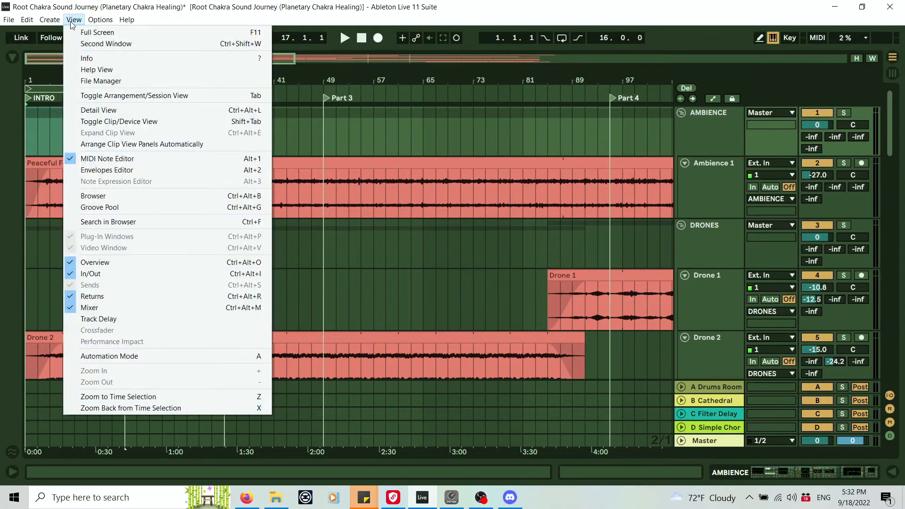
click(123, 43)
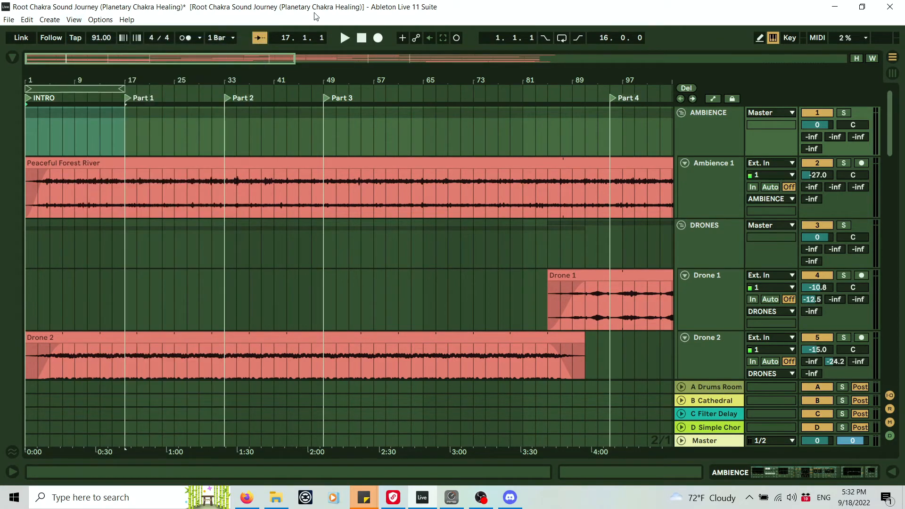
drag(357, 18, 354, 221)
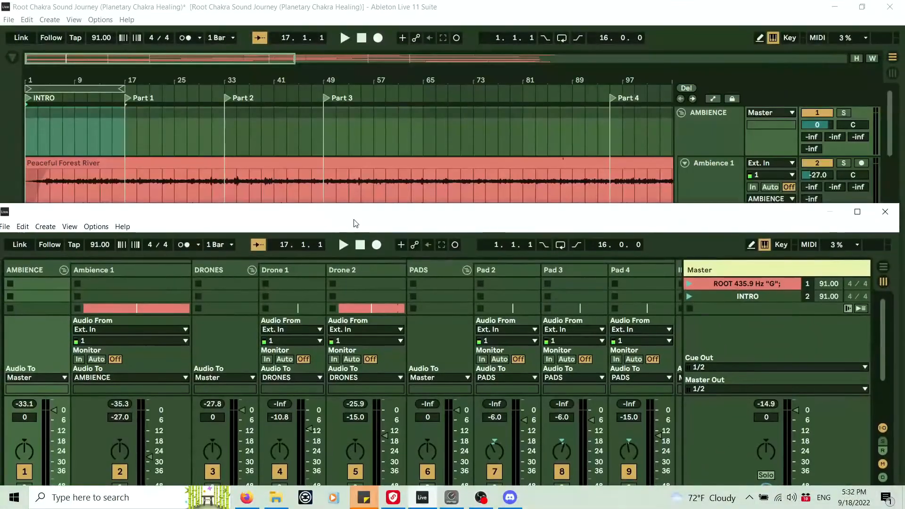
drag(356, 224, 369, 183)
click(891, 73)
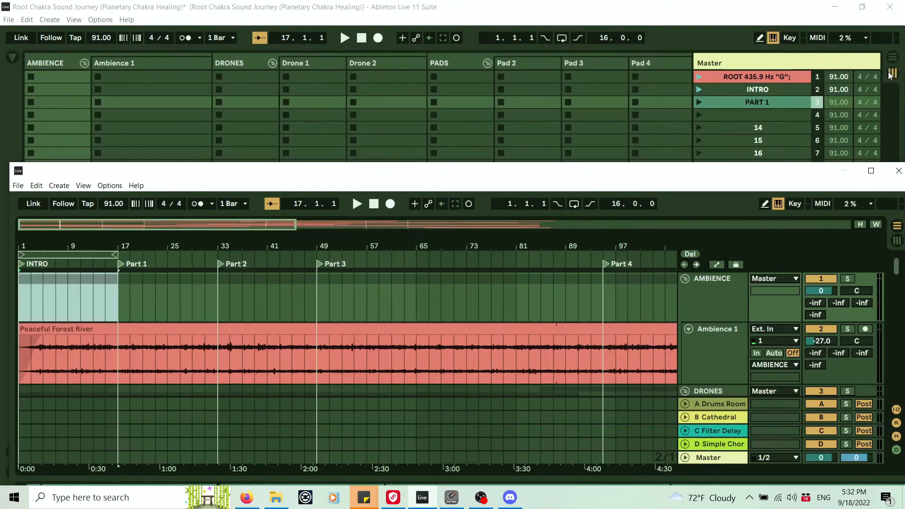
drag(546, 180, 542, 0)
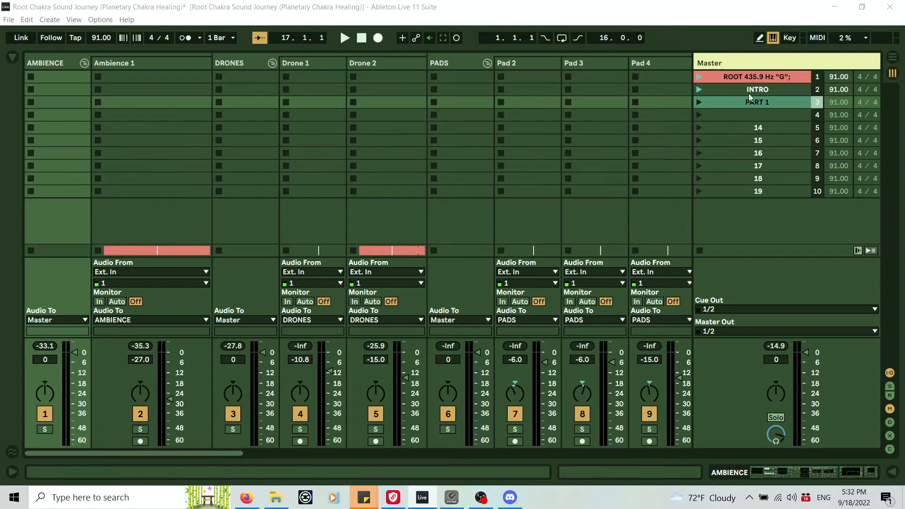
Step: In the browser, expand the PLANETARY CHAKRA SOUND HEALING TEMPLATE (Live 11) set down to the clips of its Ambience 1 track
click(722, 88)
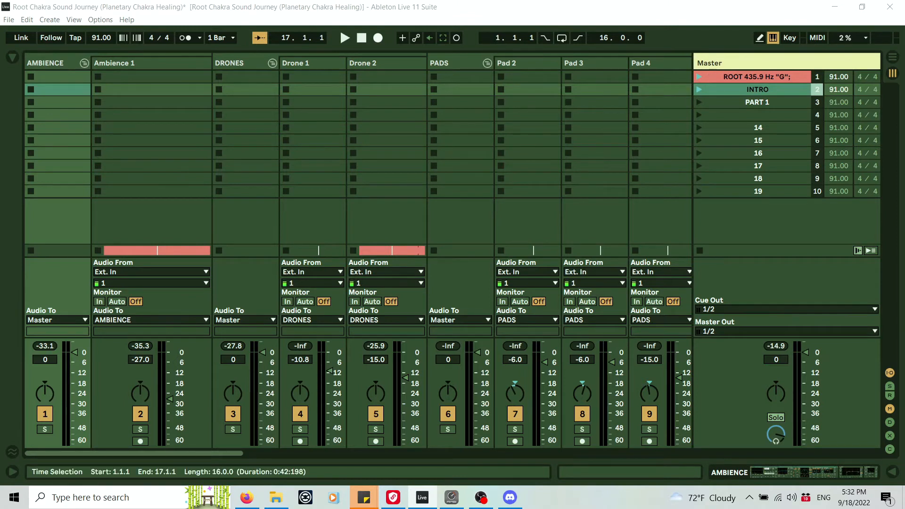
click(14, 57)
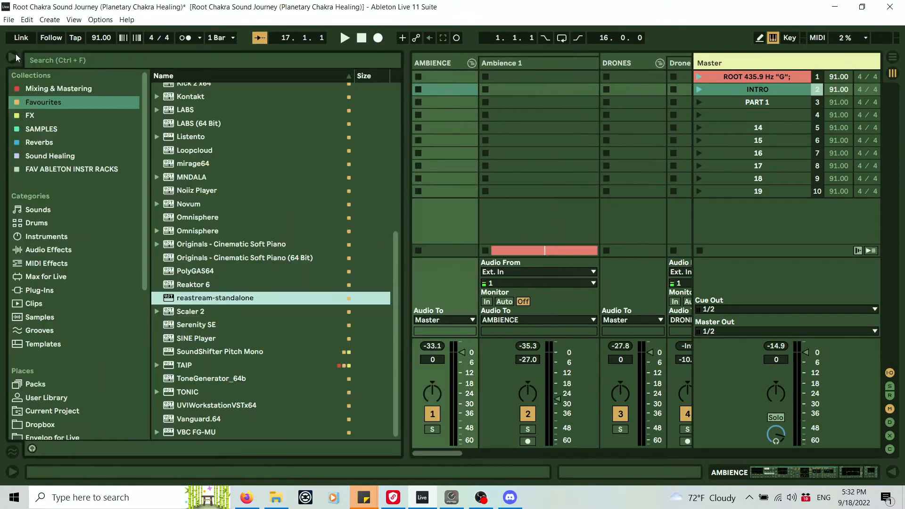
drag(147, 263, 154, 448)
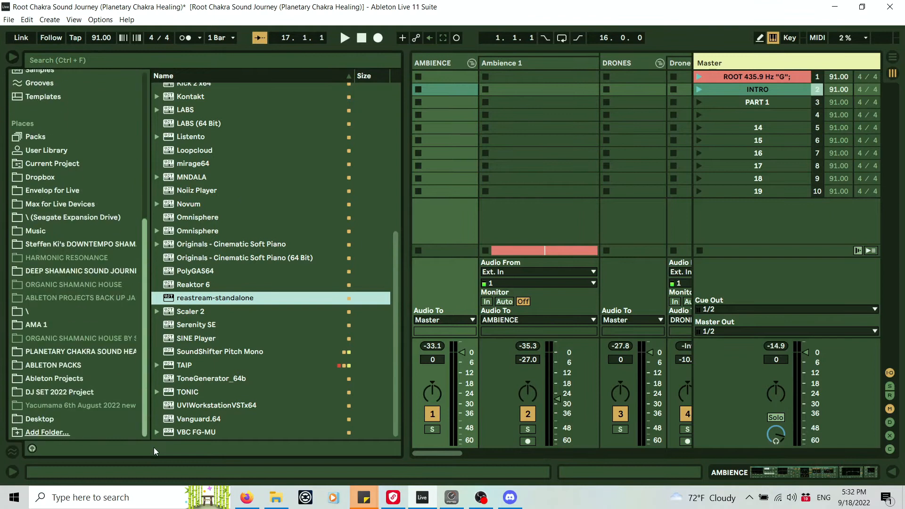
click(78, 351)
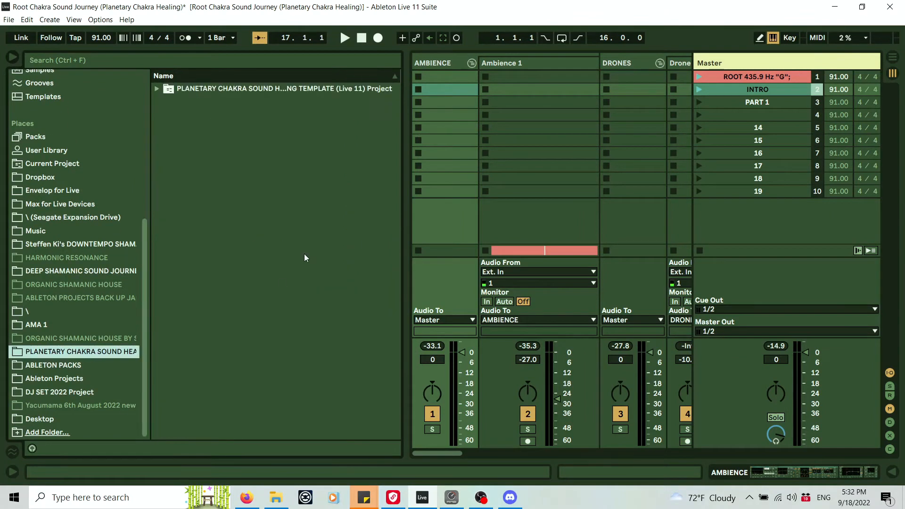
click(157, 89)
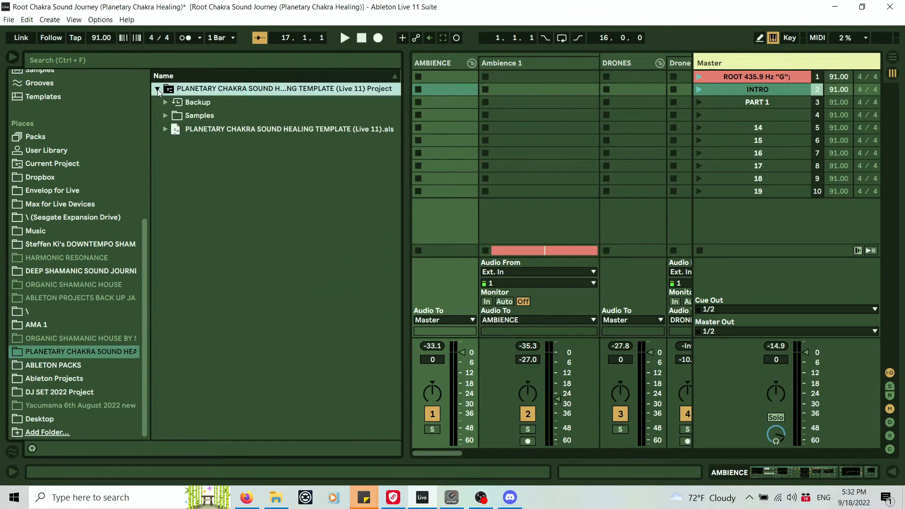
click(166, 129)
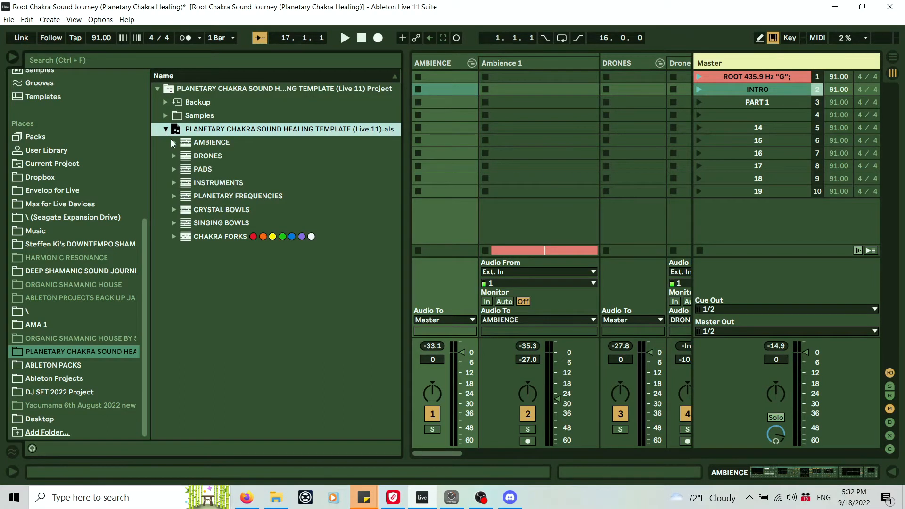
click(174, 142)
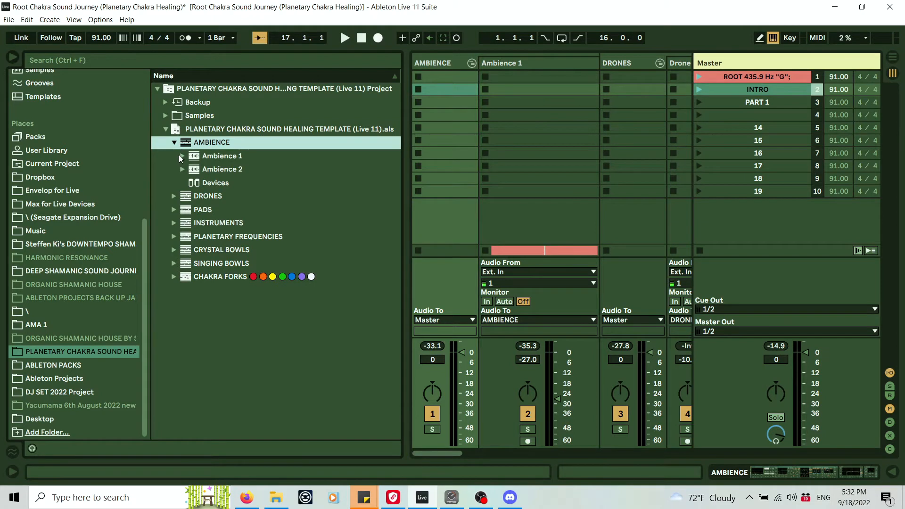
click(182, 156)
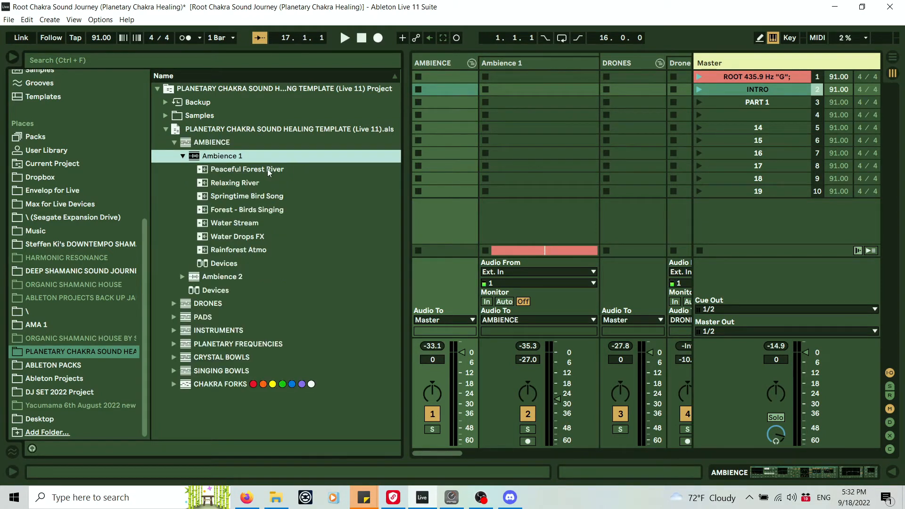
Step: Load the Peaceful Forest River clip into the first slot of the Ambience 1 track and launch it
click(286, 169)
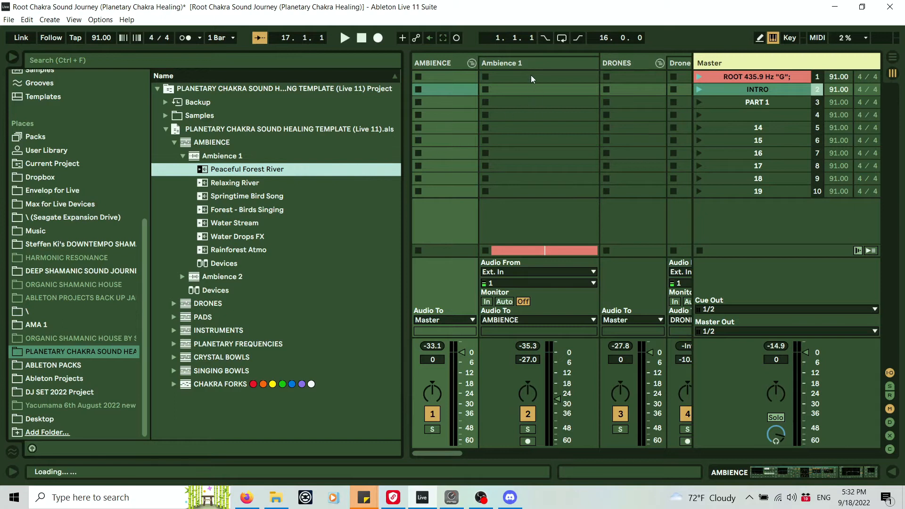
drag(531, 75, 530, 75)
click(485, 76)
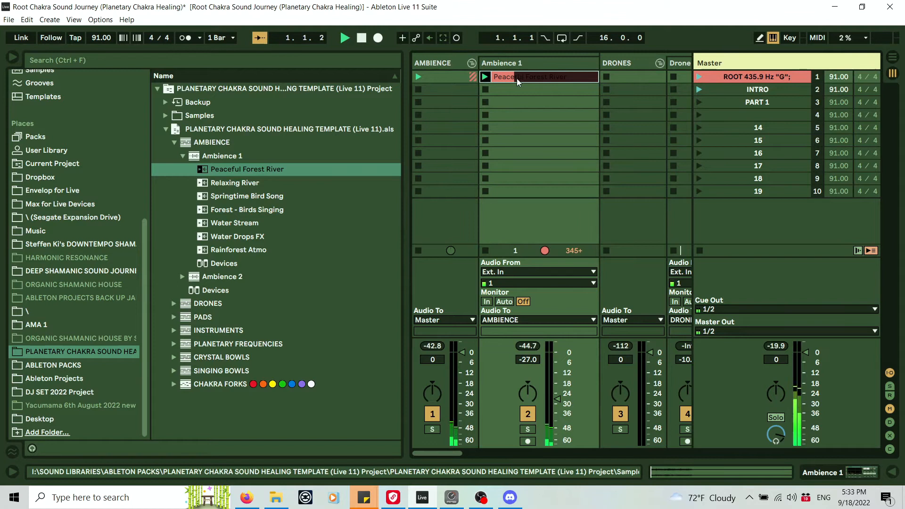
Step: Stop playback, move the 16-bar arrangement loop to start at 209.1.1, and return all tracks to arrangement playback
key(Tab)
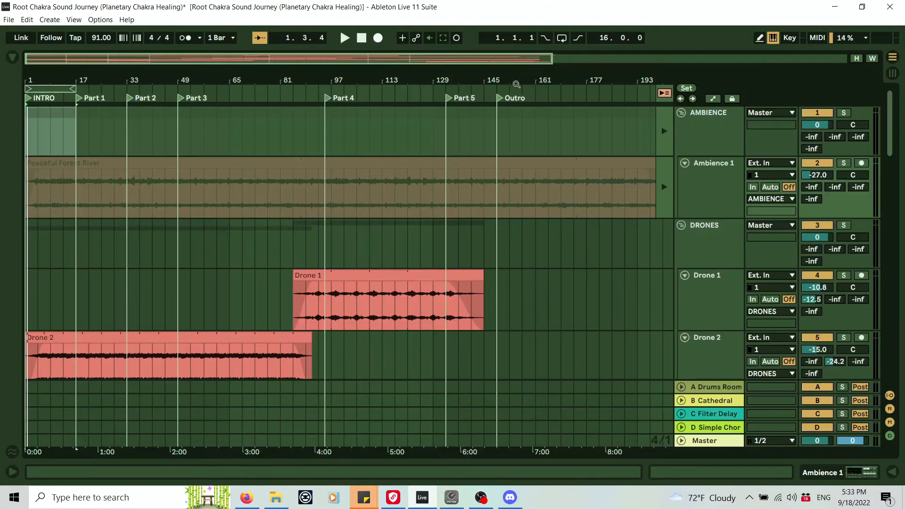
drag(65, 87, 612, 158)
drag(599, 80, 600, 47)
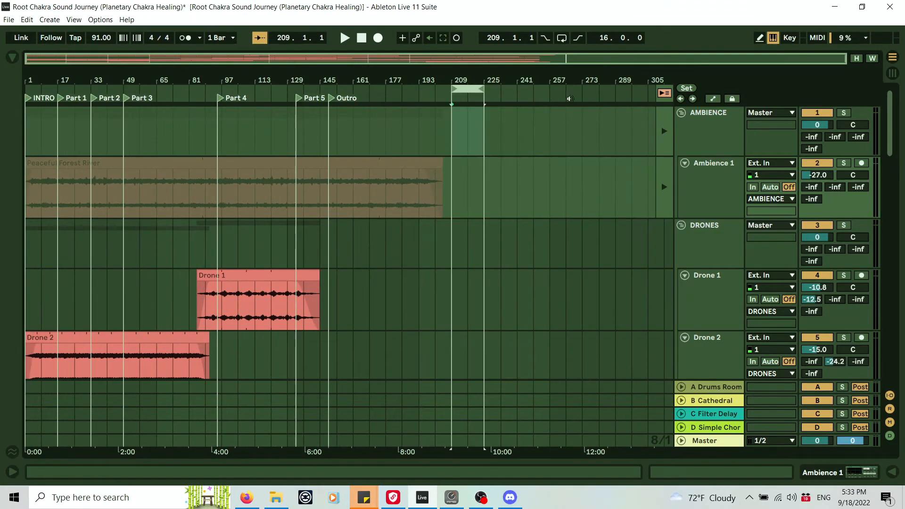
click(664, 93)
mouse_move(455, 81)
mouse_down()
mouse_move(456, 105)
mouse_move(460, 96)
mouse_up()
key(Tab)
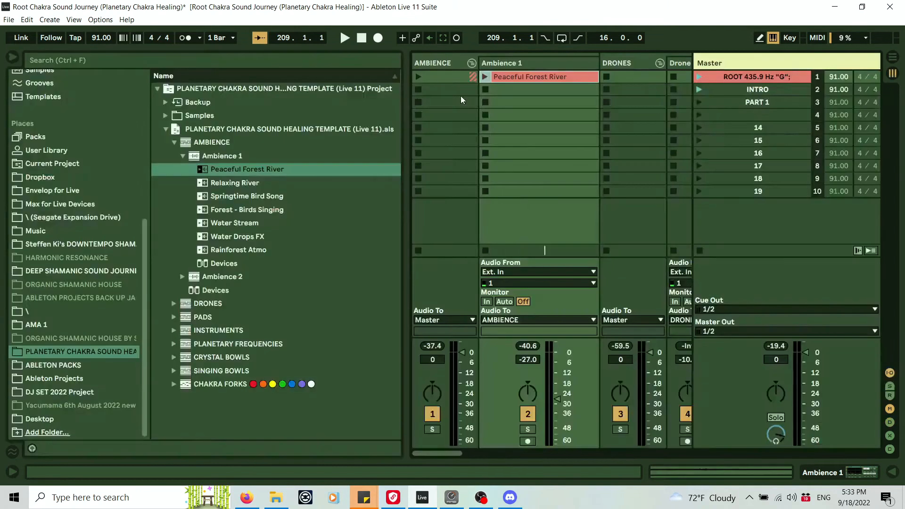
Step: Launch the Peaceful Forest River clip in Session View and inspect its loop, warp and fade settings
click(485, 77)
double_click(533, 75)
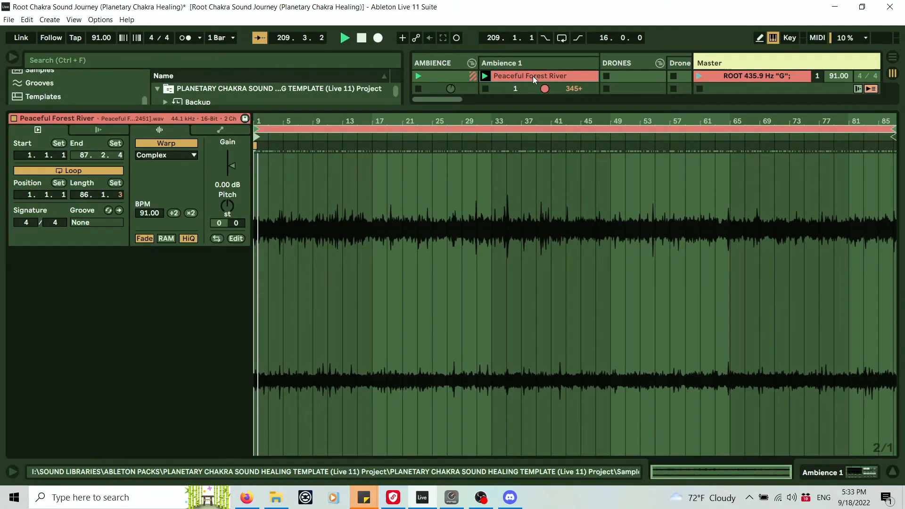
click(890, 473)
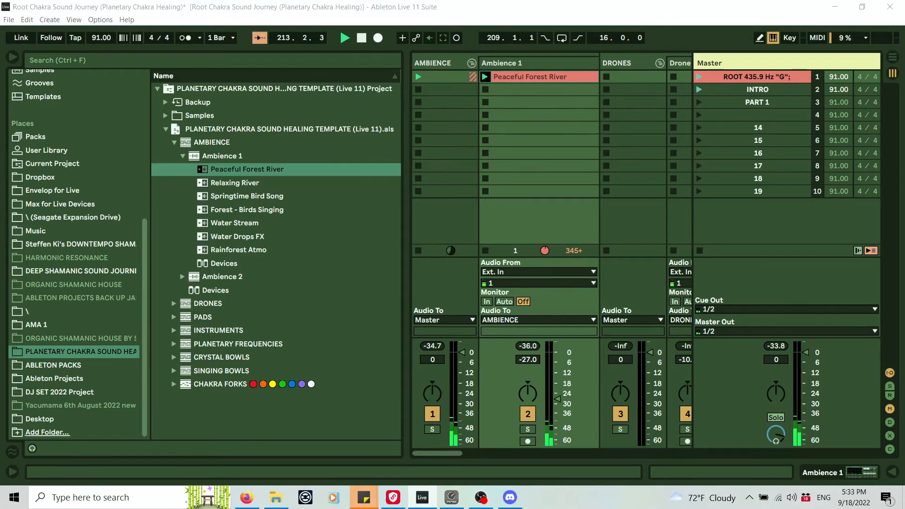
Step: Review the arrangement from the Ambience 1 track down to the instrument tracks, and stop playback
key(Tab)
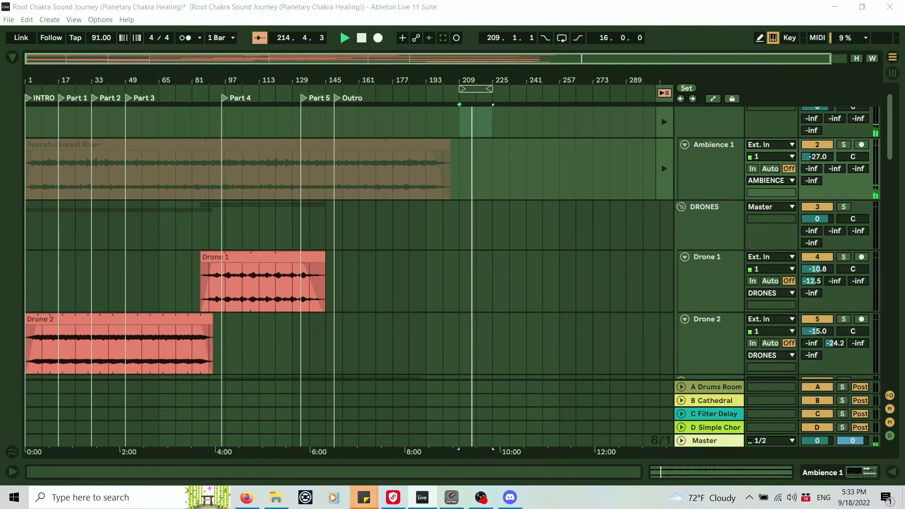
scroll(264, 269, down, 10)
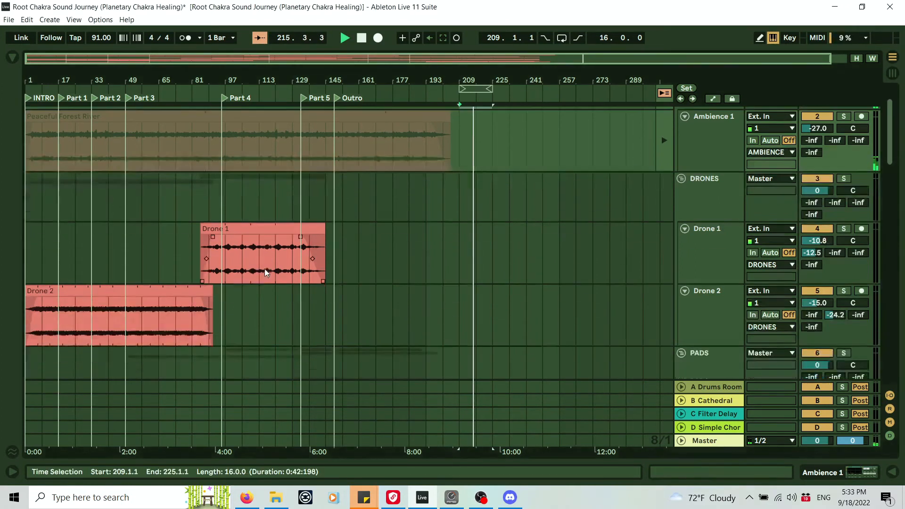
scroll(138, 258, down, 15)
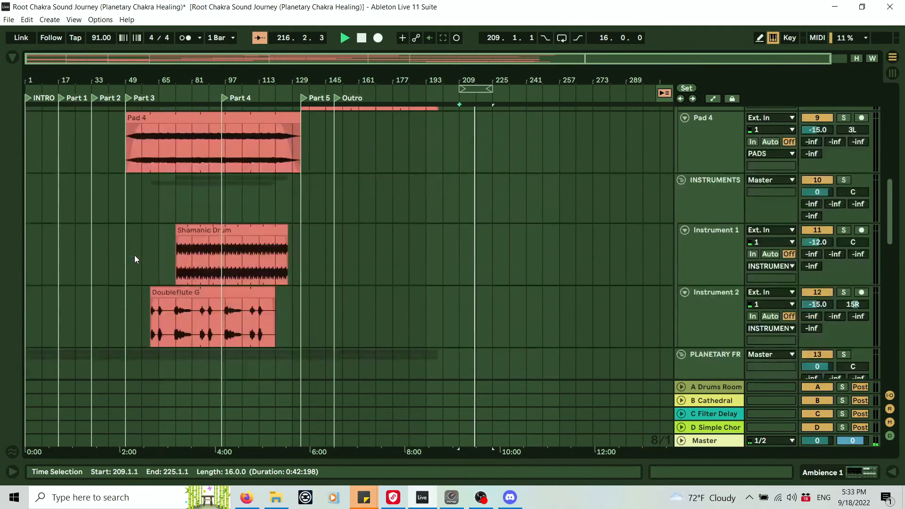
key(Tab)
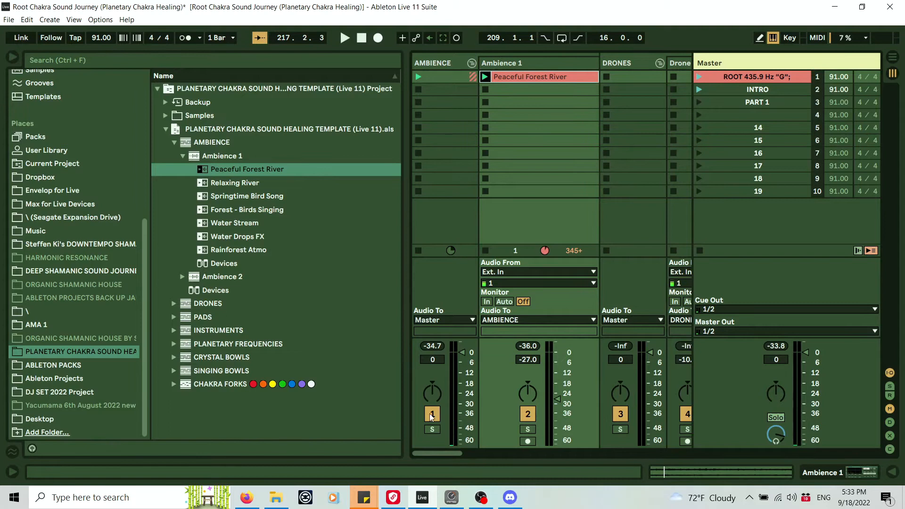
Step: Narrow the browser, expand the template's PLANETARY FREQUENCIES group, and bring the session's 194.18 Hz Earth Day tracks into view
drag(403, 228, 327, 234)
click(178, 341)
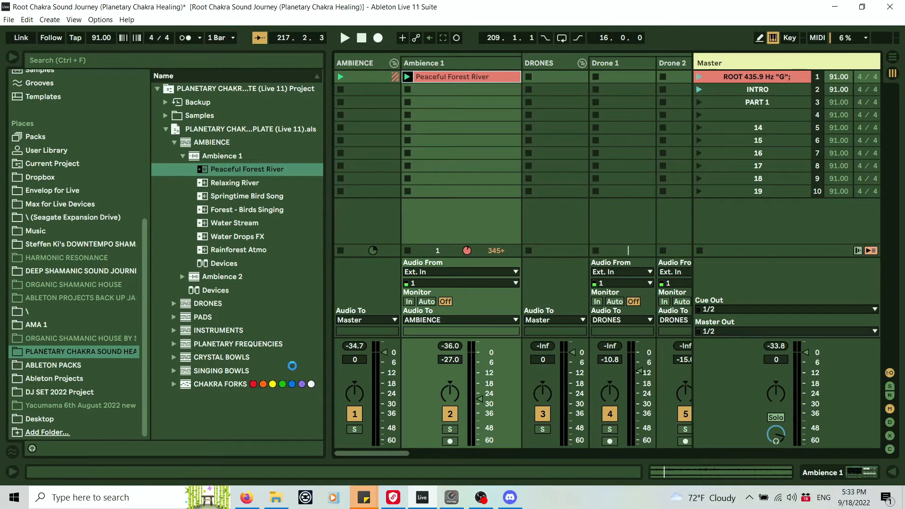
drag(378, 450, 518, 476)
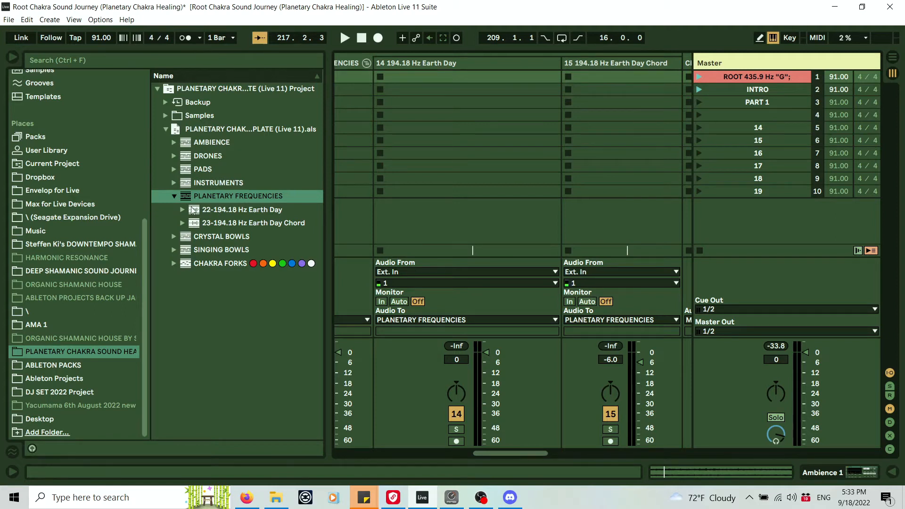
Step: Try placing the template's 22-194.18 Hz Earth Day track clips in the session's 194.18 Hz Earth Day track, and undo the placement
click(220, 209)
drag(222, 211, 405, 83)
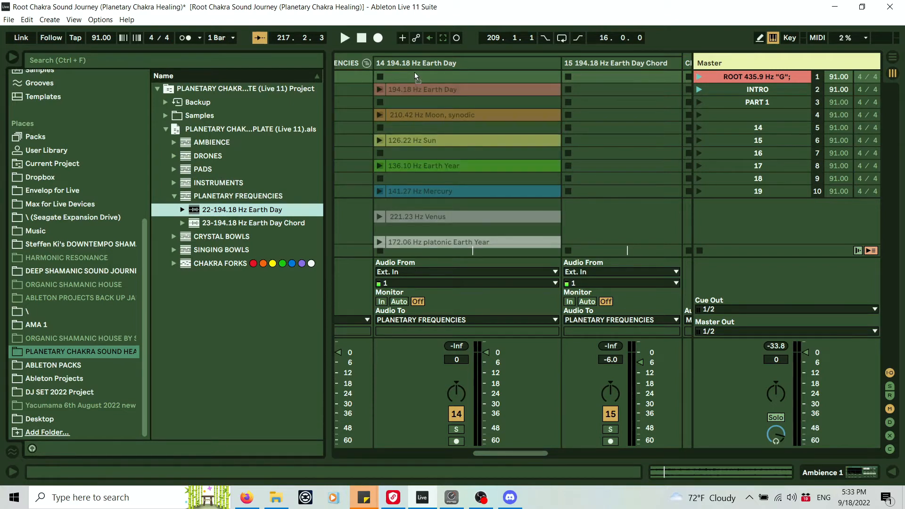
key(ctrl+z)
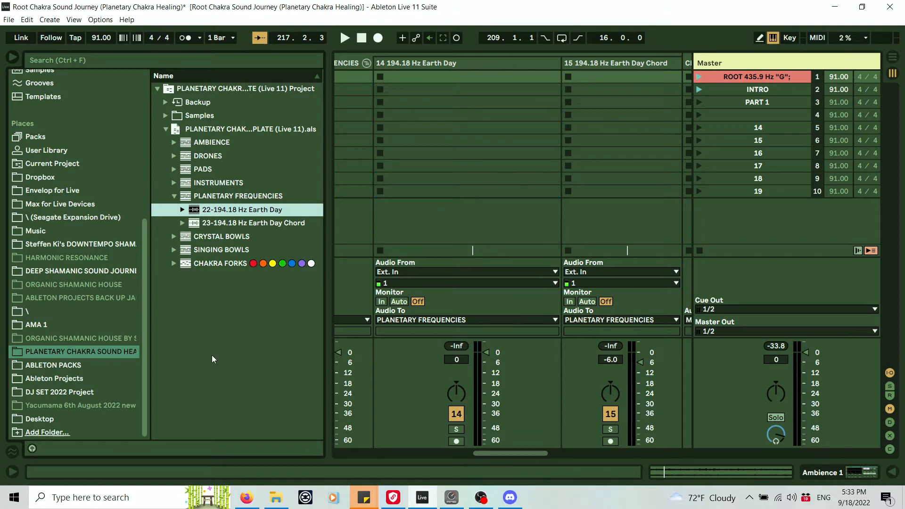
Step: Load the template's 194.18 Hz Earth Day clip into the INTRO scene of the 194.18 Hz Earth Day track
click(182, 211)
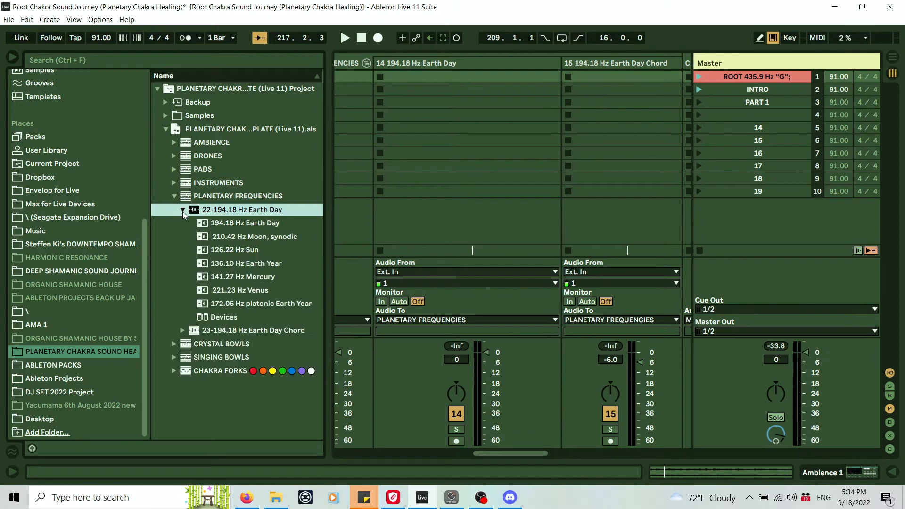
click(242, 223)
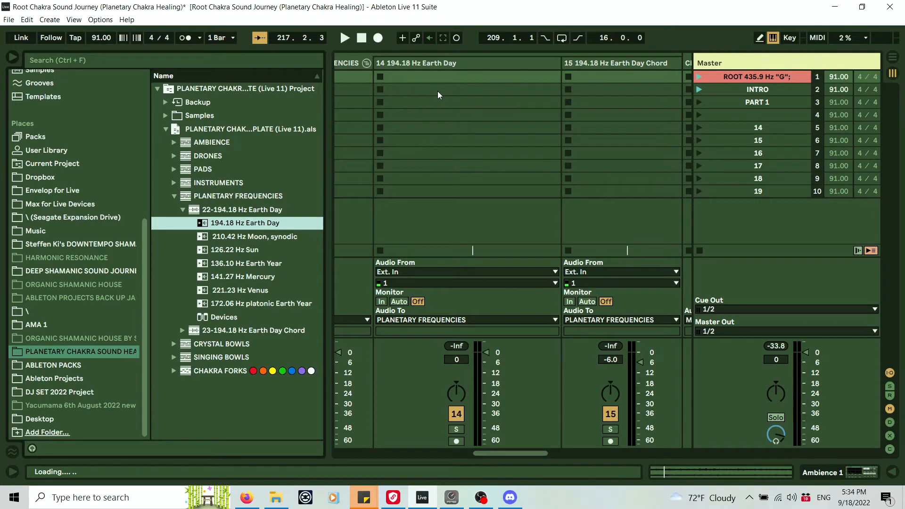
drag(438, 91, 437, 91)
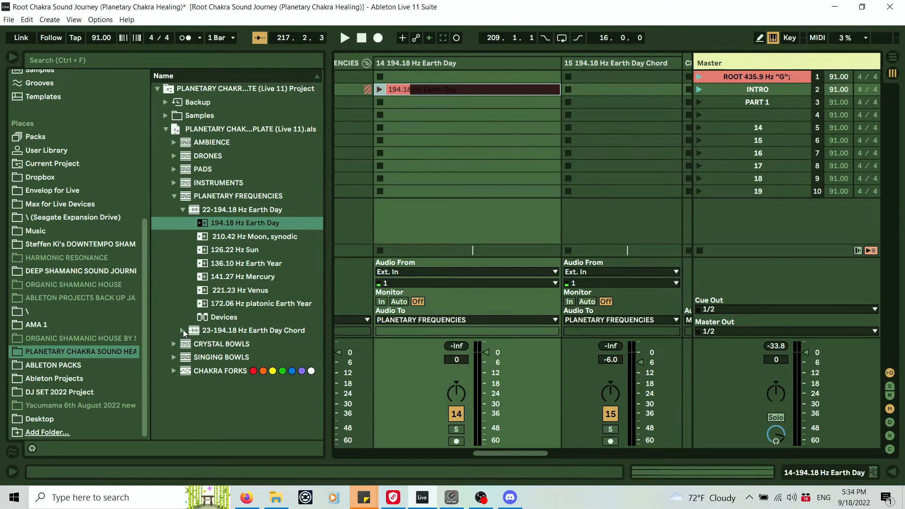
Step: Load the template's 194.18 Hz Earth Day Chord clip into the INTRO scene of the 194.18 Hz Earth Day Chord track
click(183, 209)
click(182, 223)
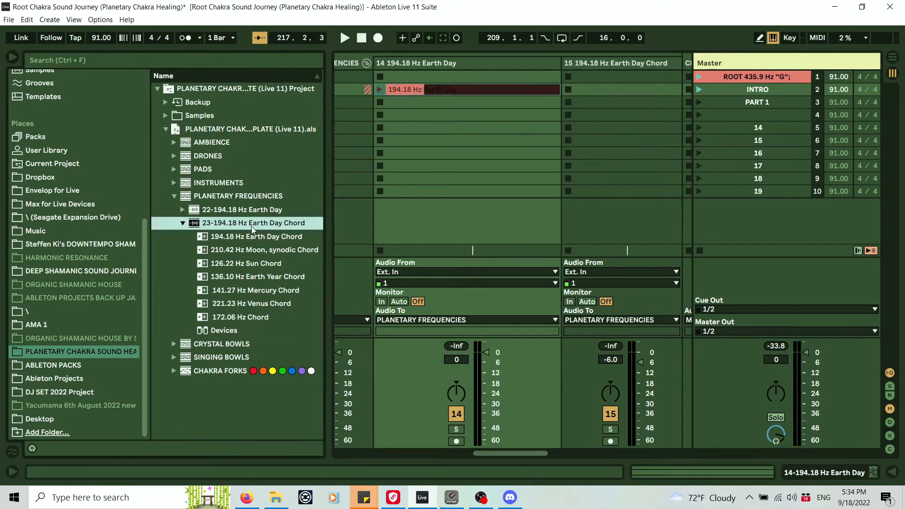
drag(234, 237, 409, 189)
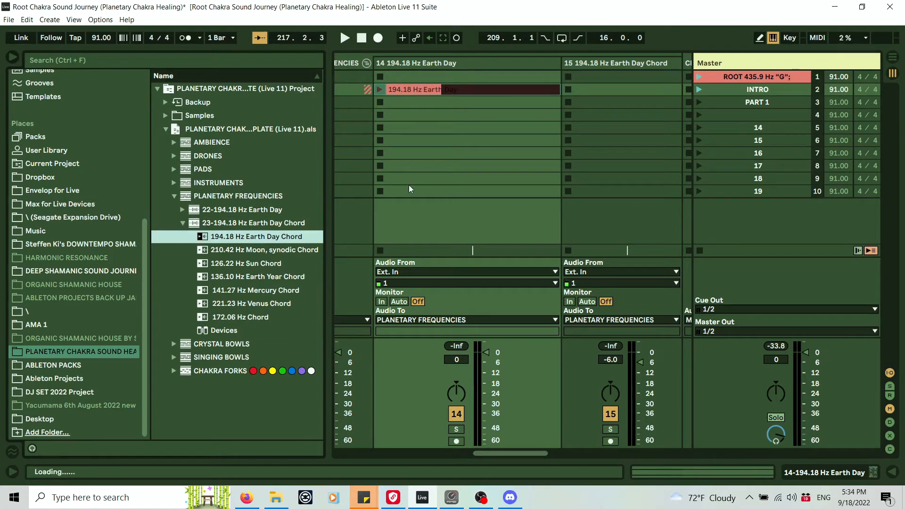
drag(628, 91, 615, 91)
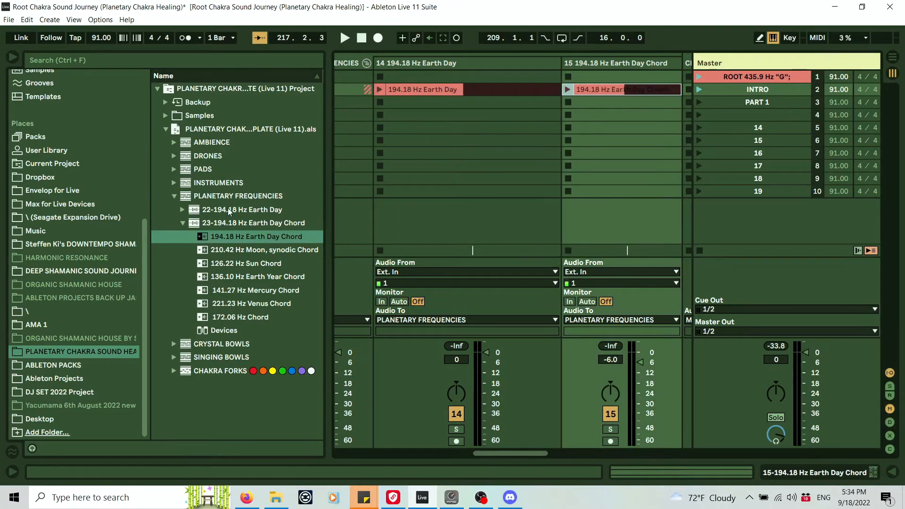
click(199, 212)
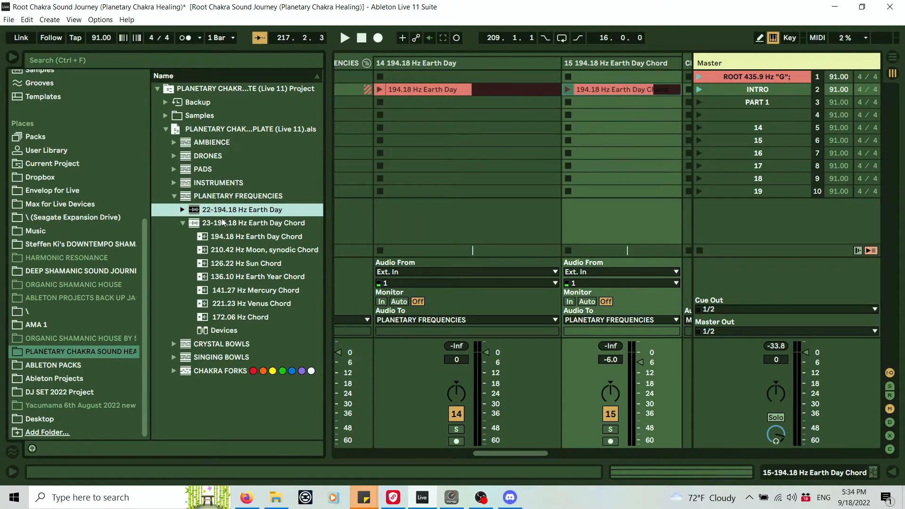
Step: Rename the 194.18 Hz Earth Day track as Planetary Freq
click(449, 66)
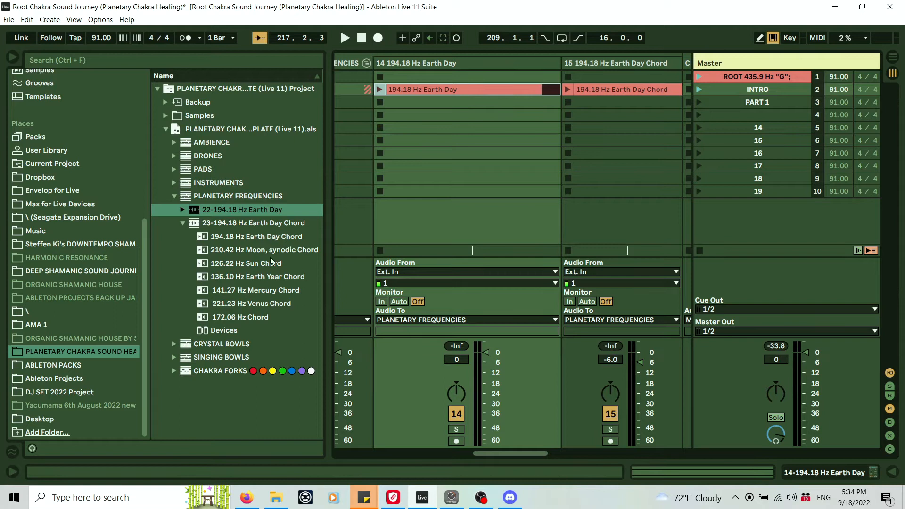
click(464, 63)
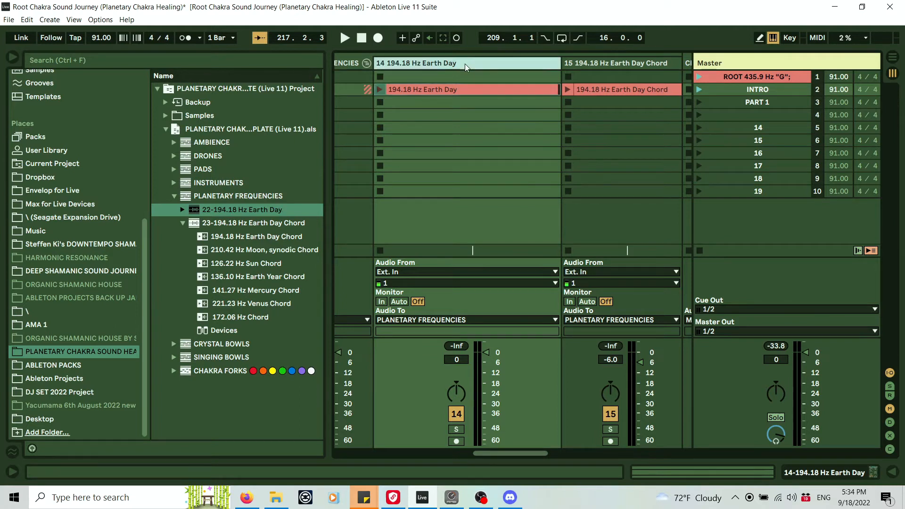
right_click(436, 63)
click(465, 119)
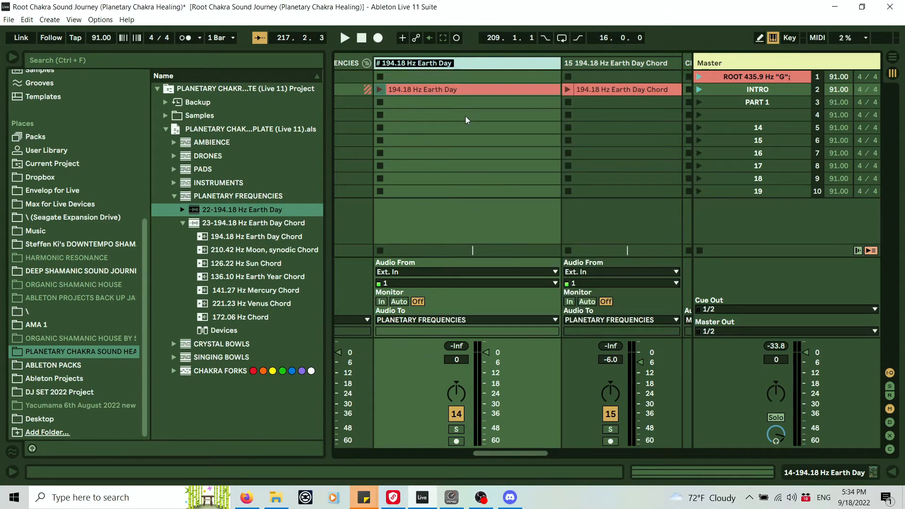
text(Planetar)
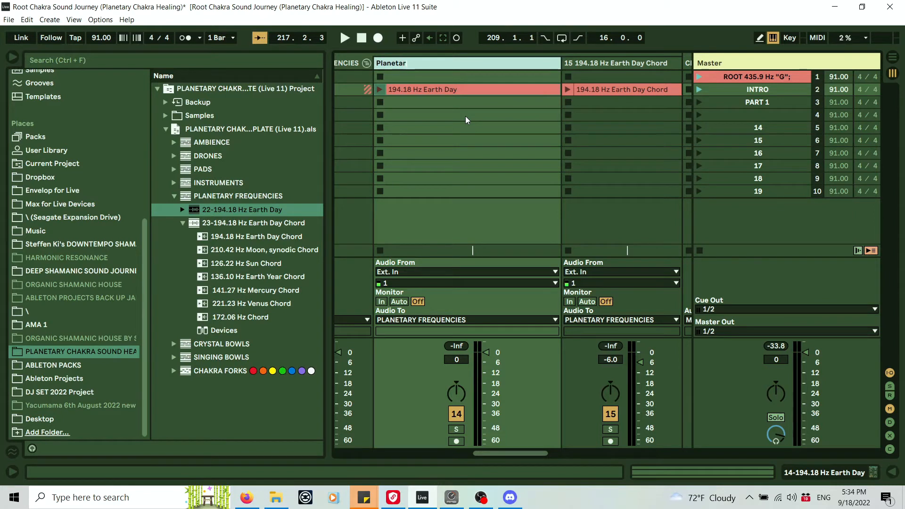
text(y Freq)
key(Return)
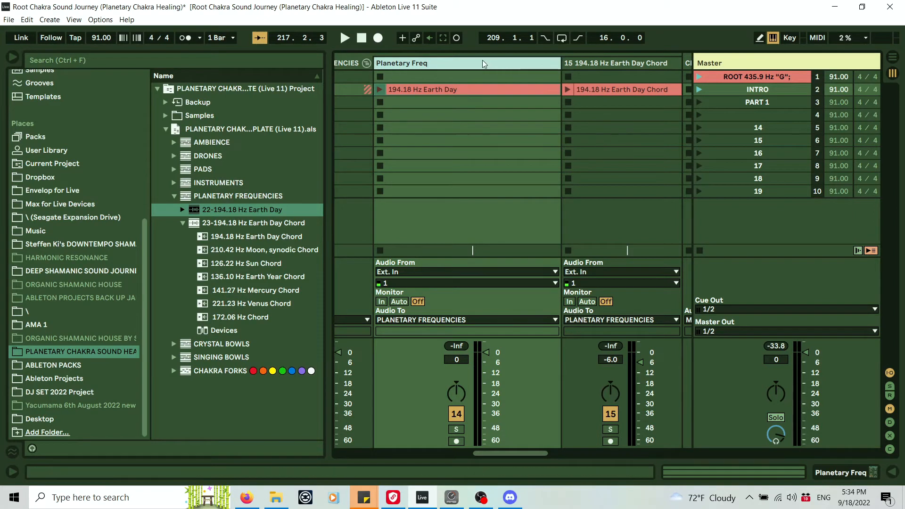
Step: Copy the Planetary Freq track's name to the Earth Day Chord track and extend it to Planetary Freq Chord
key(ctrl+r)
key(ctrl+c)
click(595, 67)
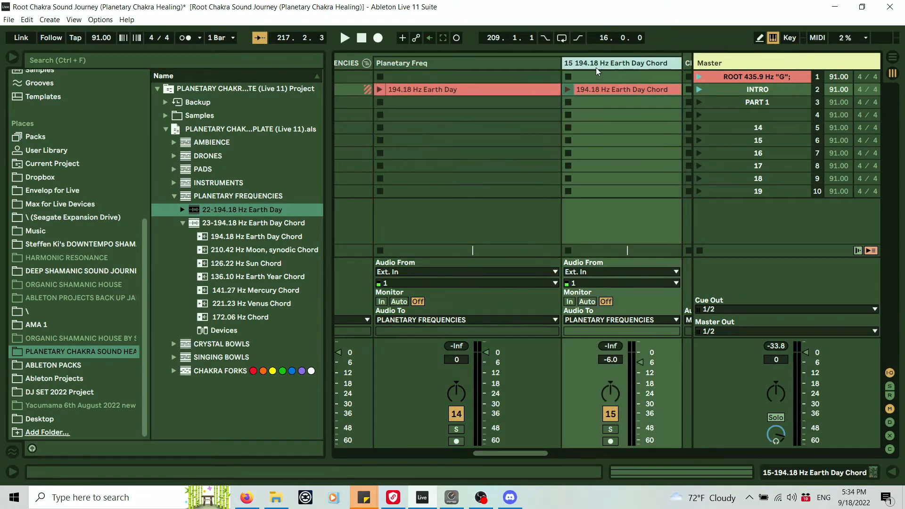
key(ctrl+r)
key(ctrl+v)
key(Return)
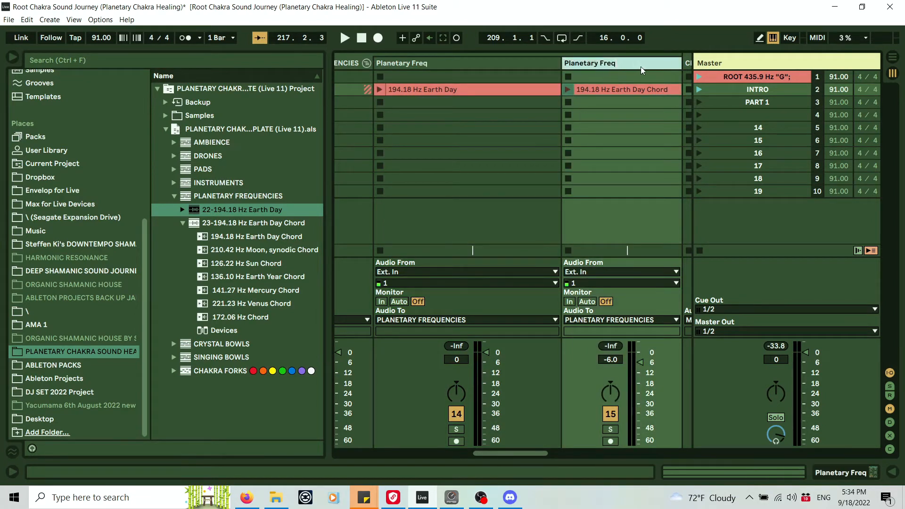
text(Chrord)
key(Return)
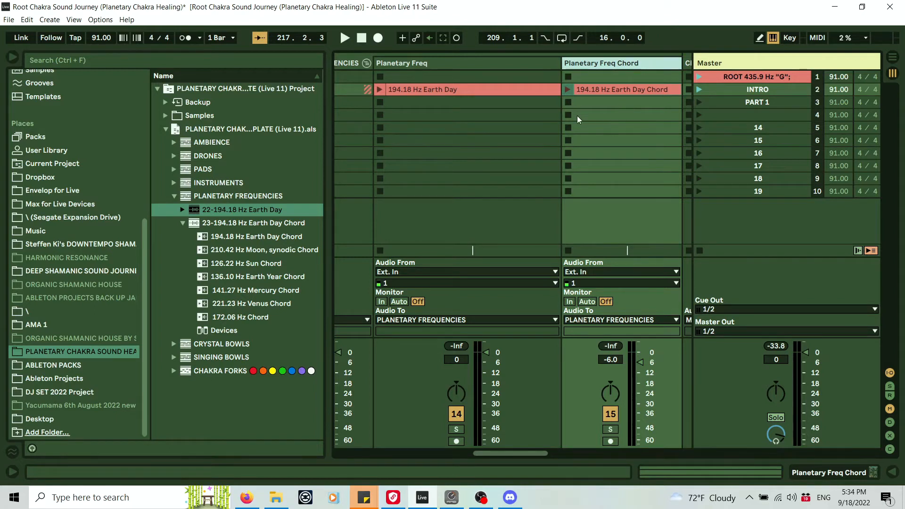
Step: Open the 194.18 Hz Earth Day clip in the INTRO scene to examine its loop and warp settings
double_click(487, 91)
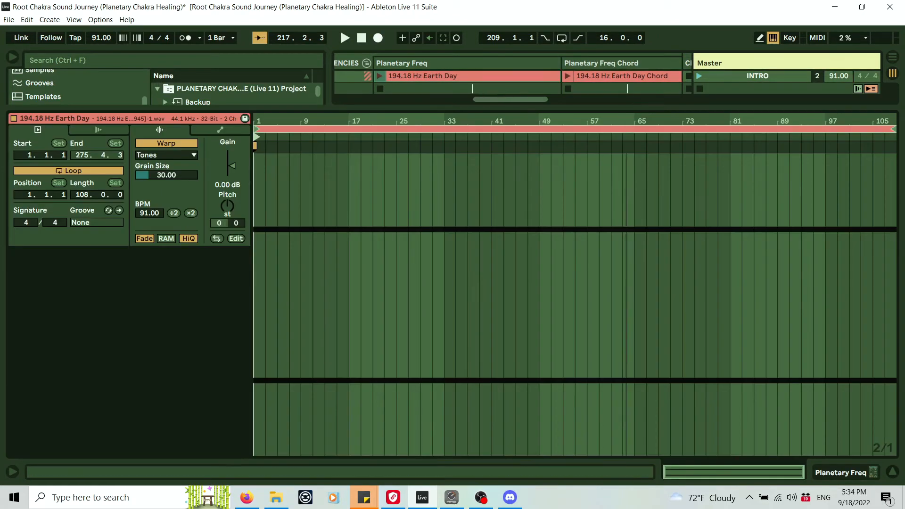
Step: Inspect the 194.18 Hz Earth Day Chord clip and check where the drone clips sit in the arrangement
click(628, 75)
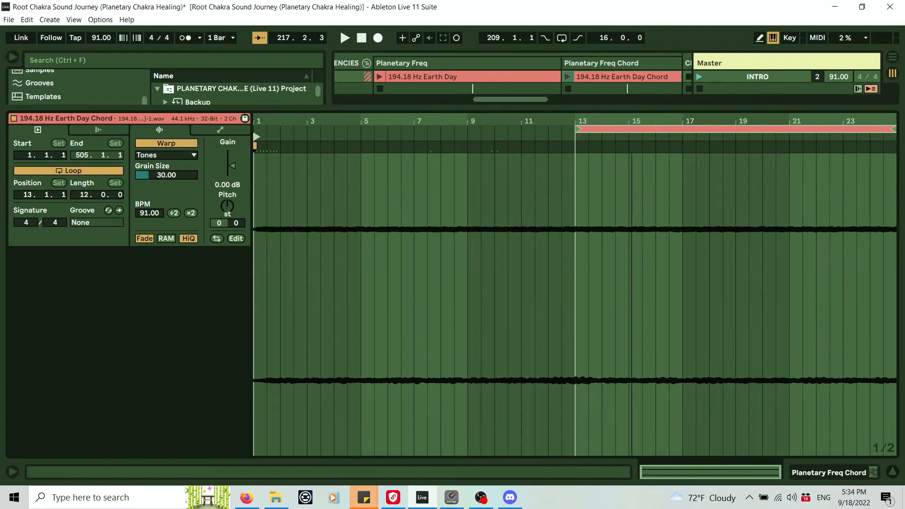
click(892, 471)
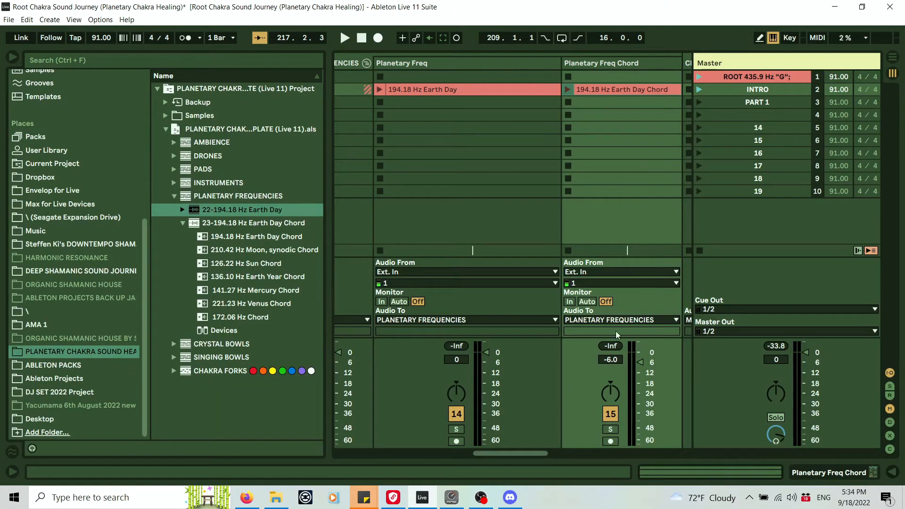
click(892, 57)
drag(892, 264, 881, 135)
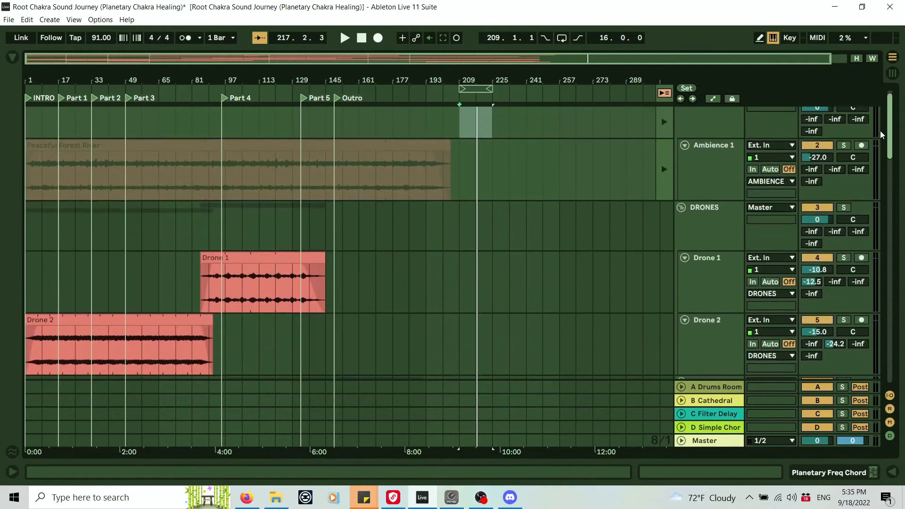
Step: Place the first Drone 2 clip from the template's DRONES group in the Drone 2 track's first scene slot in Session View
click(892, 74)
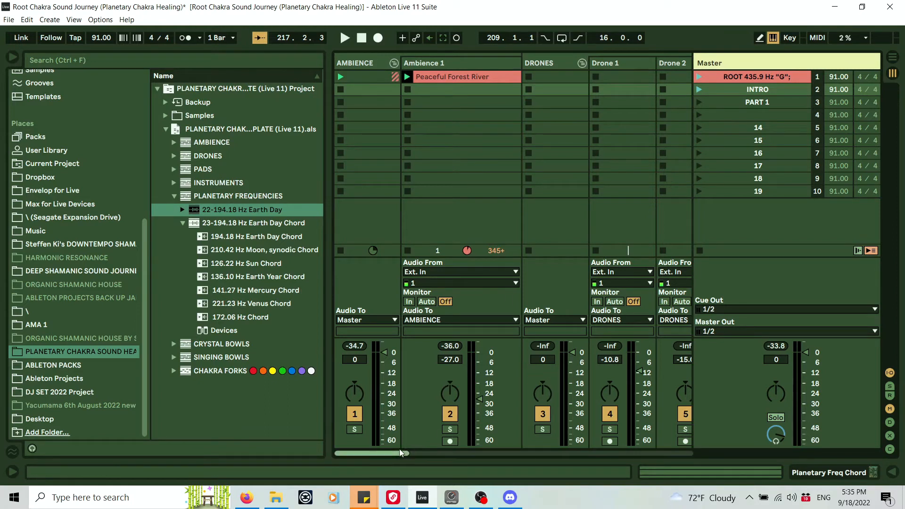
scroll(401, 454, right, 3)
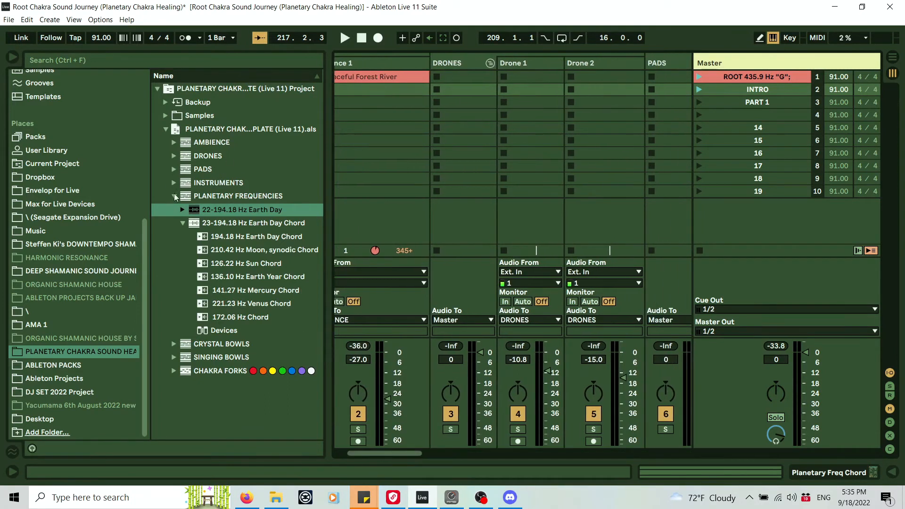
click(174, 196)
click(174, 156)
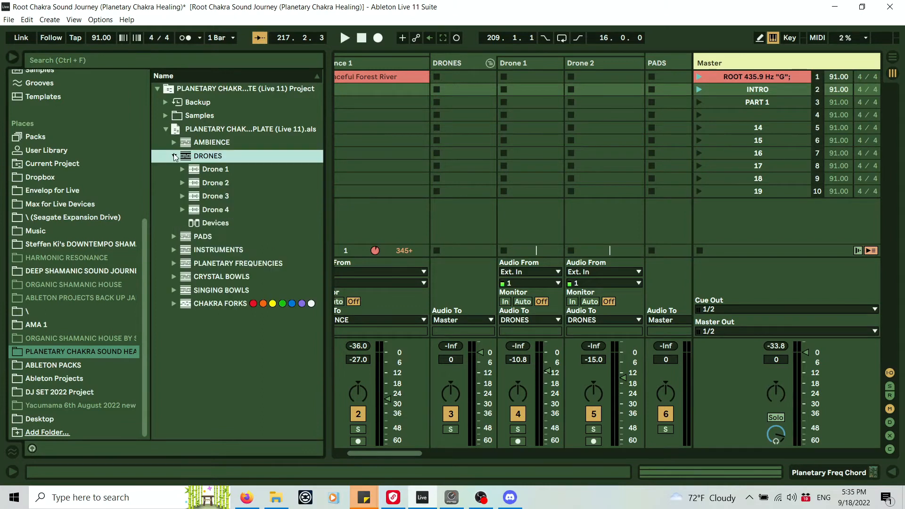
click(181, 183)
click(226, 197)
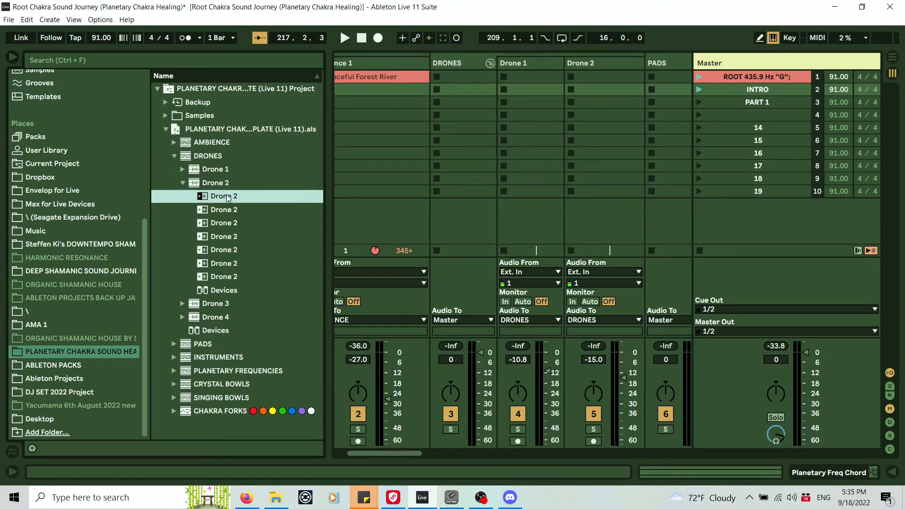
drag(599, 76, 598, 75)
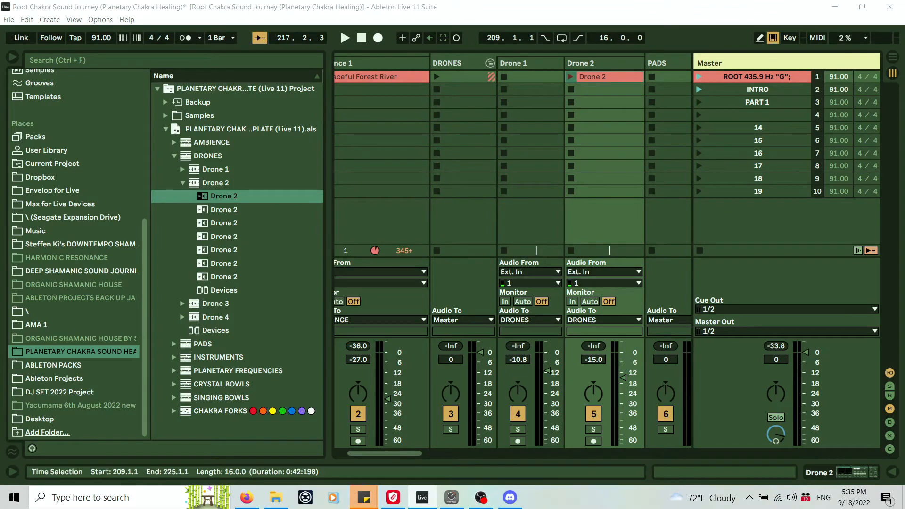
Step: Browse the clips of the template's Singing Bowl Sustains track and bring the set's singing bowl tracks into view
drag(395, 455, 632, 457)
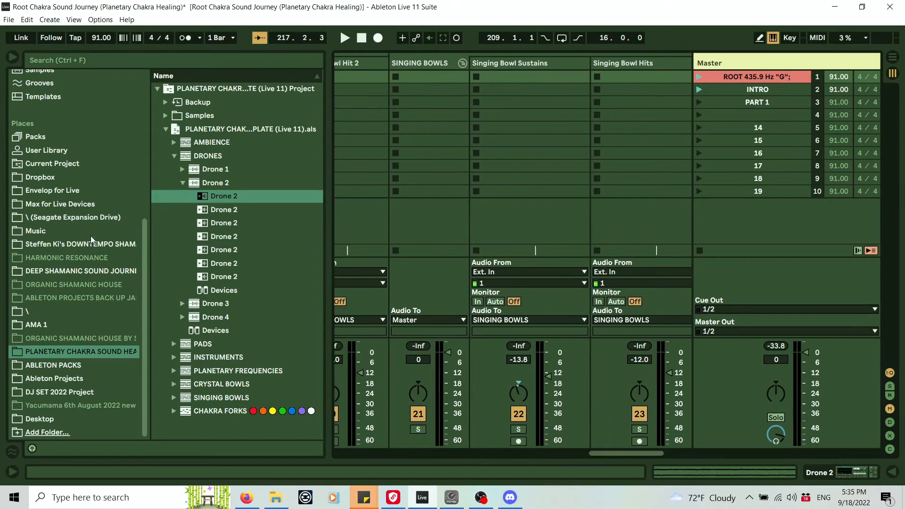
click(183, 183)
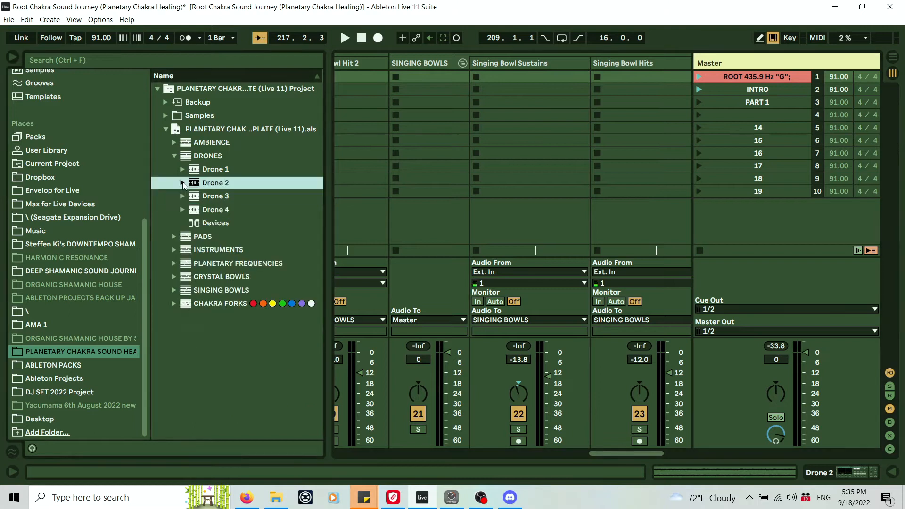
click(175, 289)
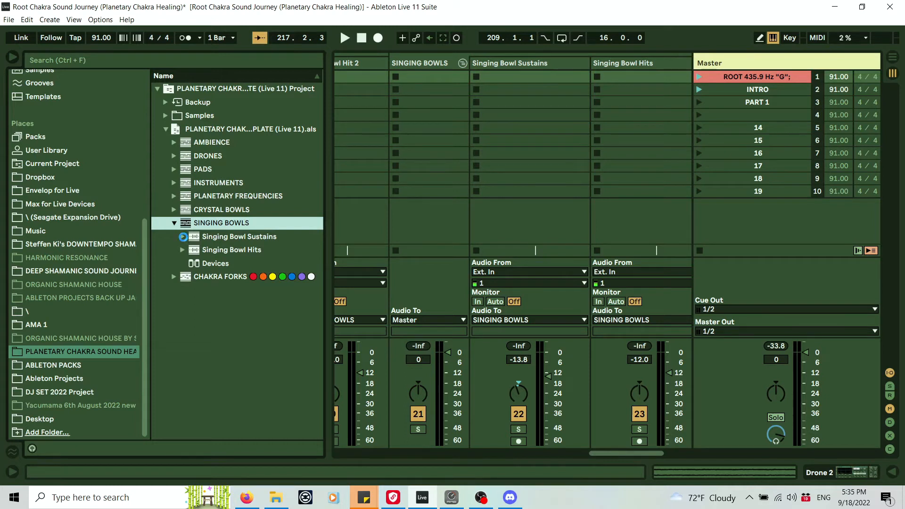
click(183, 236)
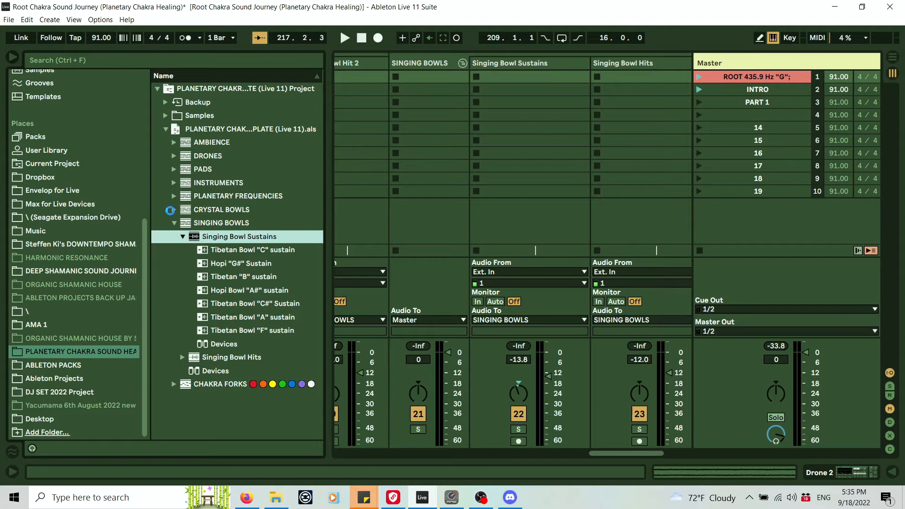
Step: Place the CB Root "C" sustain clip from the template's CRYSTAL BOWLS group in the INTRO slot of the Crystal Bowl sustain 1 track
click(173, 210)
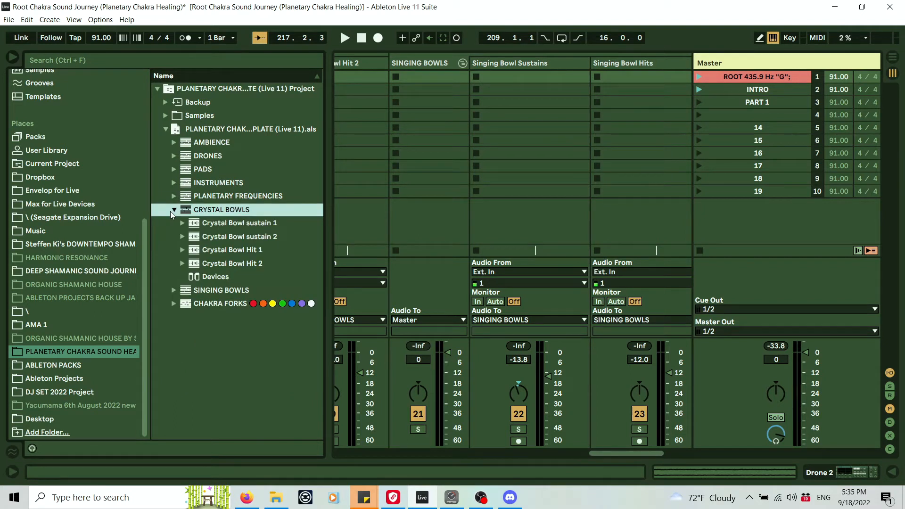
click(182, 223)
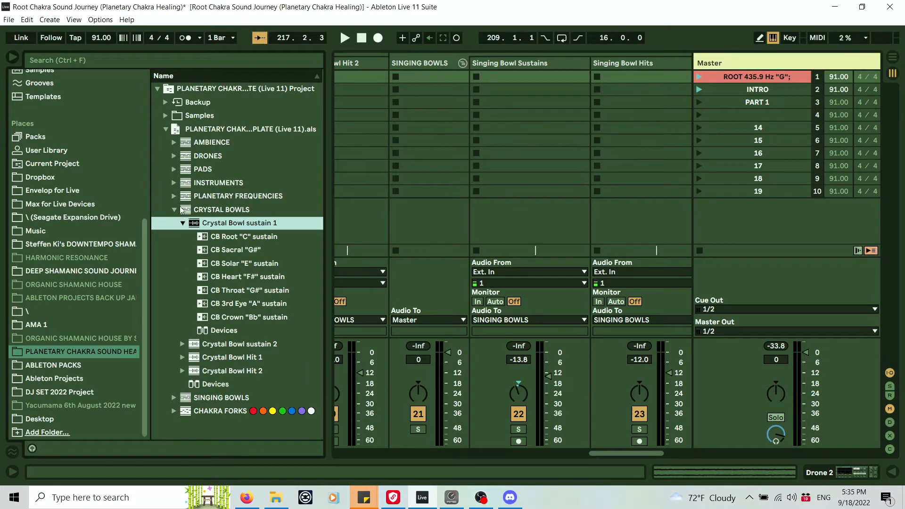
click(264, 238)
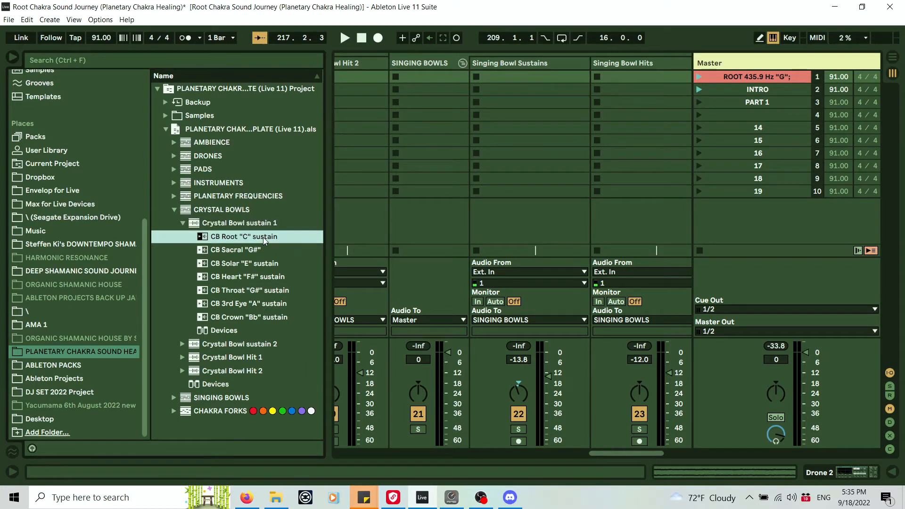
drag(263, 238, 288, 229)
drag(398, 126, 471, 88)
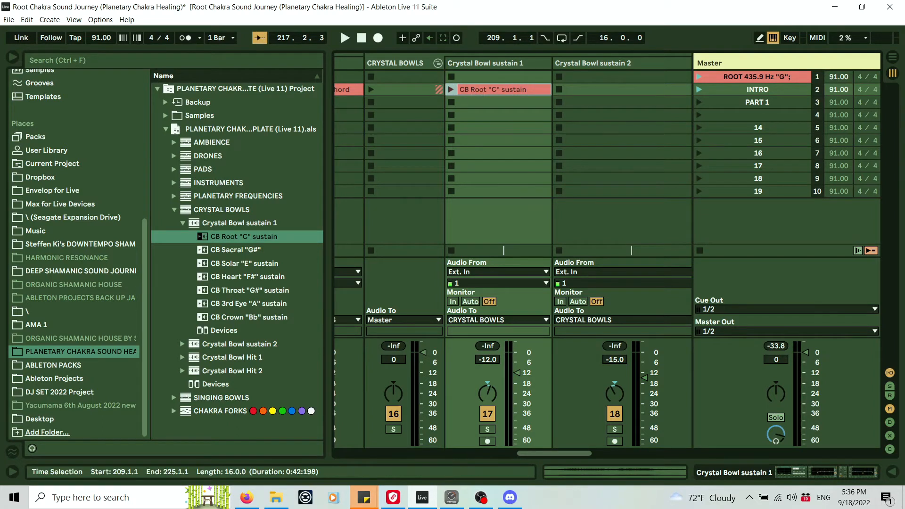
Step: Examine in the arrangement where the CB Root "C" sustain, "G" sustain and "G,D" Hits clips enter relative to the part markers
key(Tab)
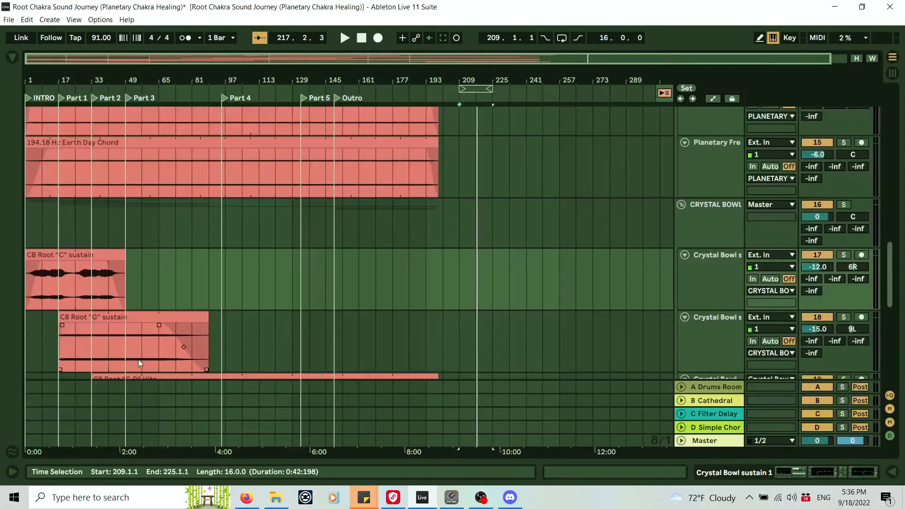
drag(71, 89, 118, 93)
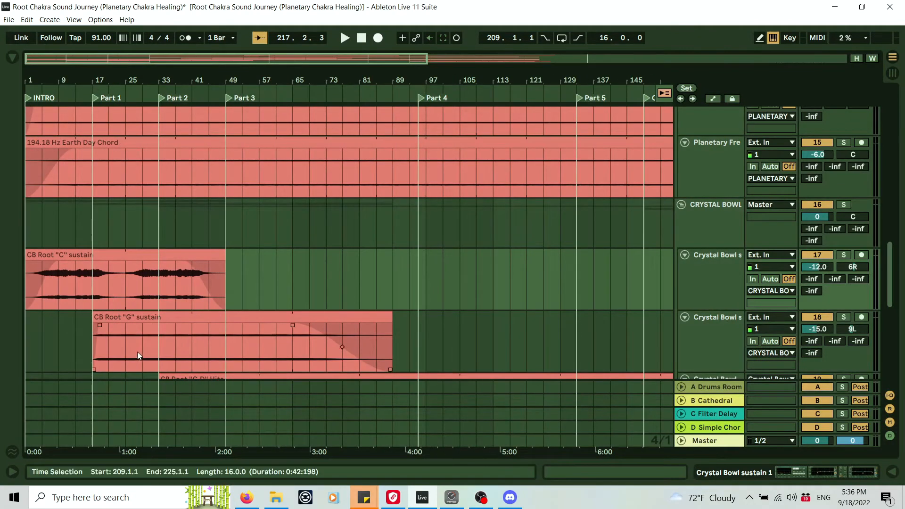
scroll(138, 351, down, 1)
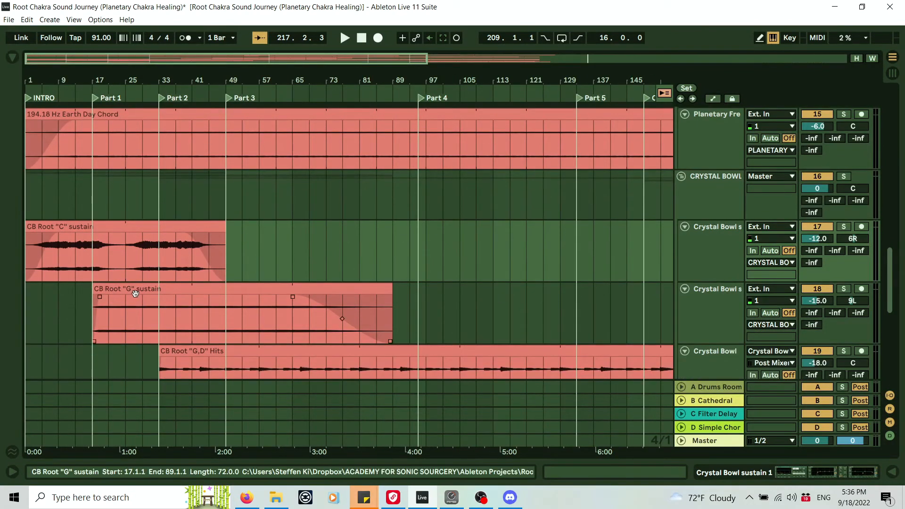
scroll(135, 292, down, 1)
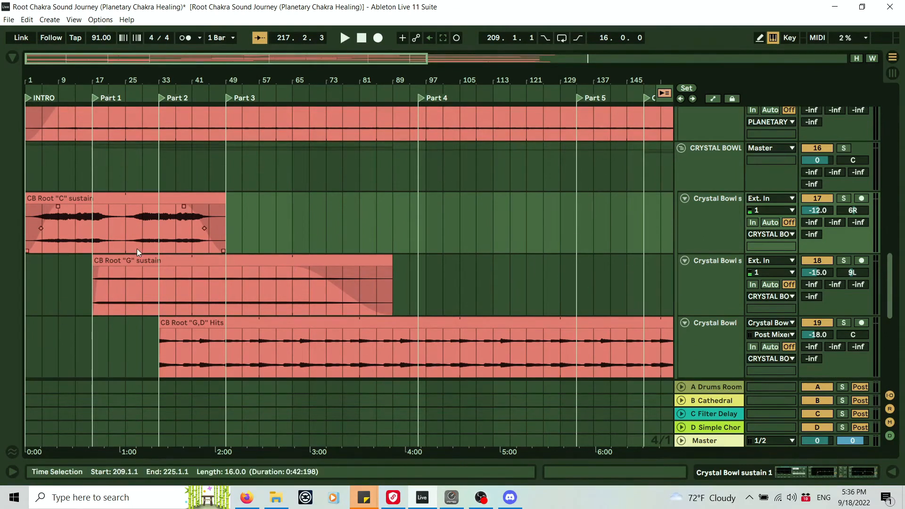
drag(180, 82, 181, 75)
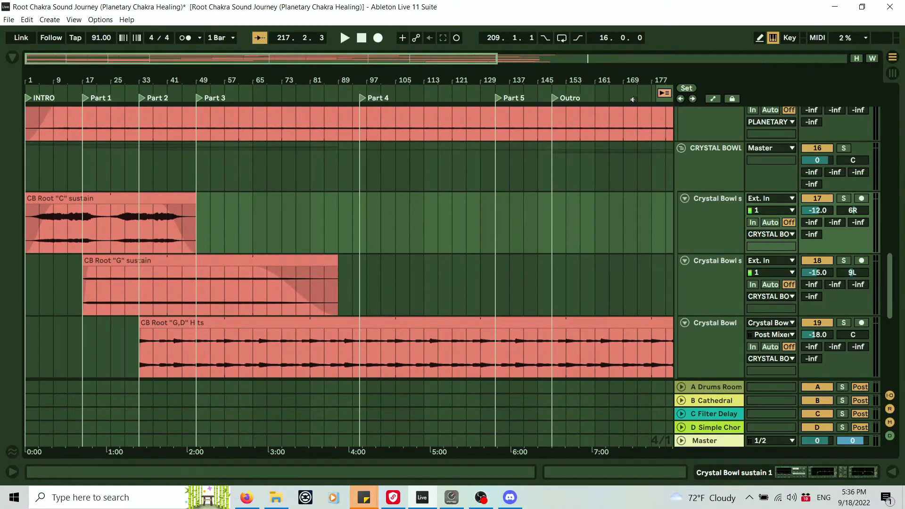
Step: Return to Session View, hide the browser and select the PADS group's slot in the first scene
click(892, 74)
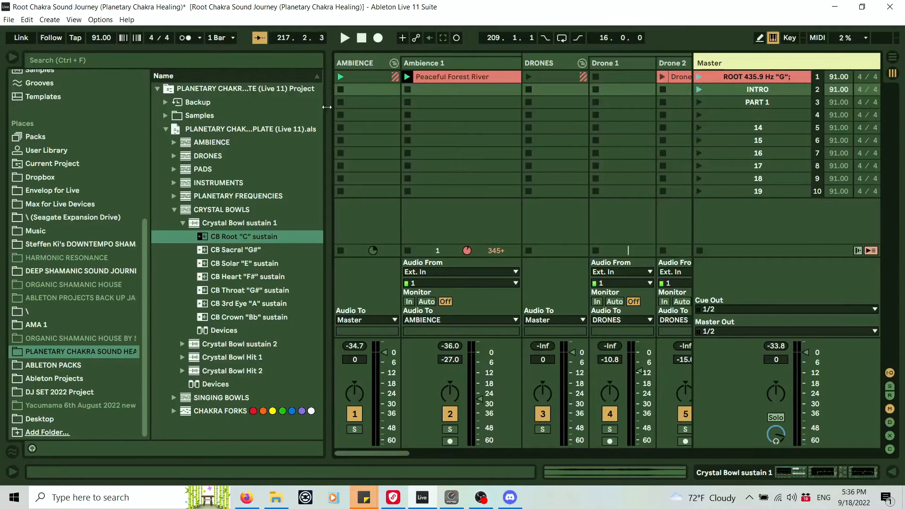
click(16, 61)
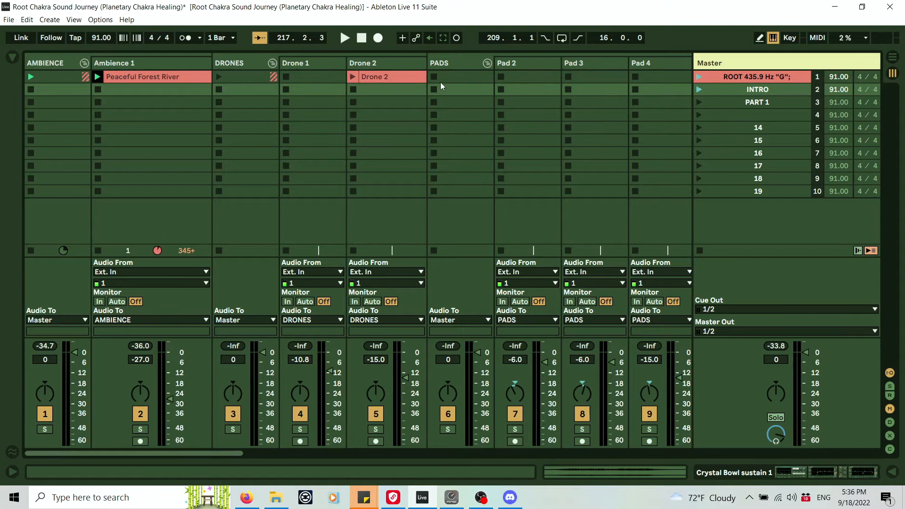
click(470, 79)
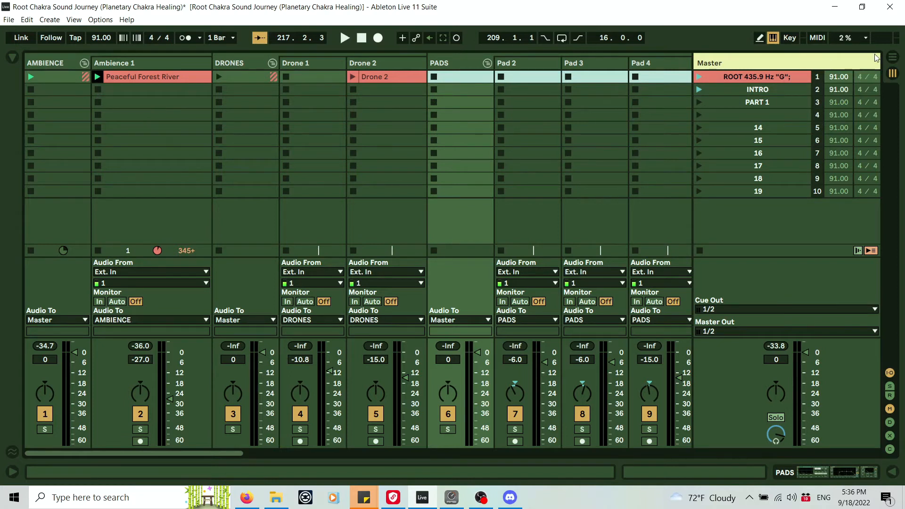
Step: Compare the crystal bowl clips' layout over the full arrangement timeline with the clip slots in Session View
key(Tab)
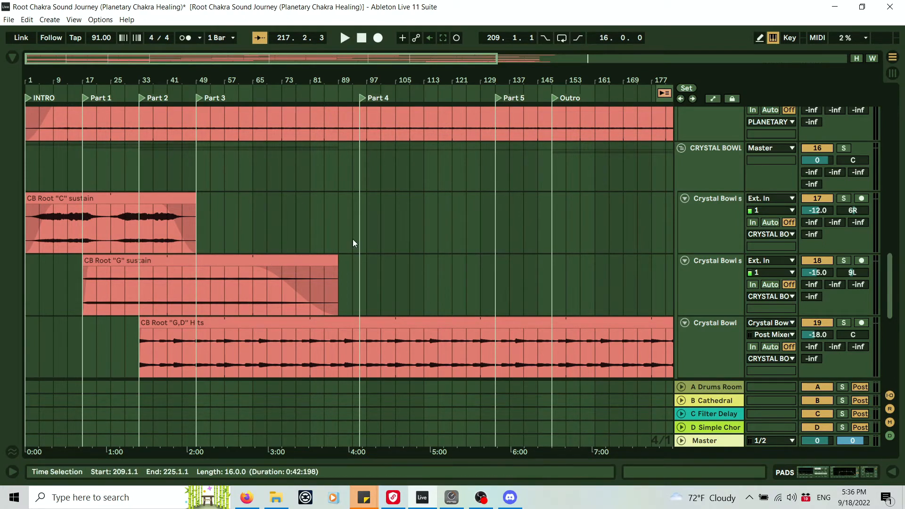
scroll(364, 229, down, 1)
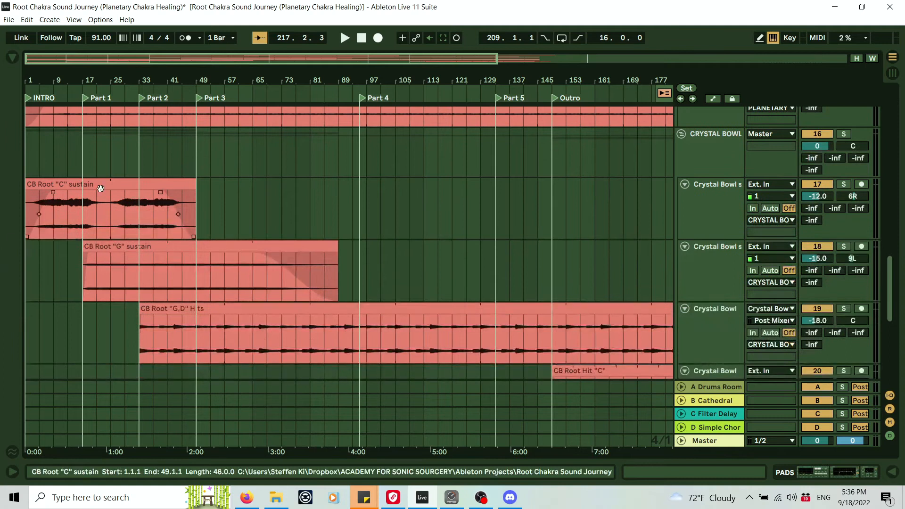
mouse_move(128, 192)
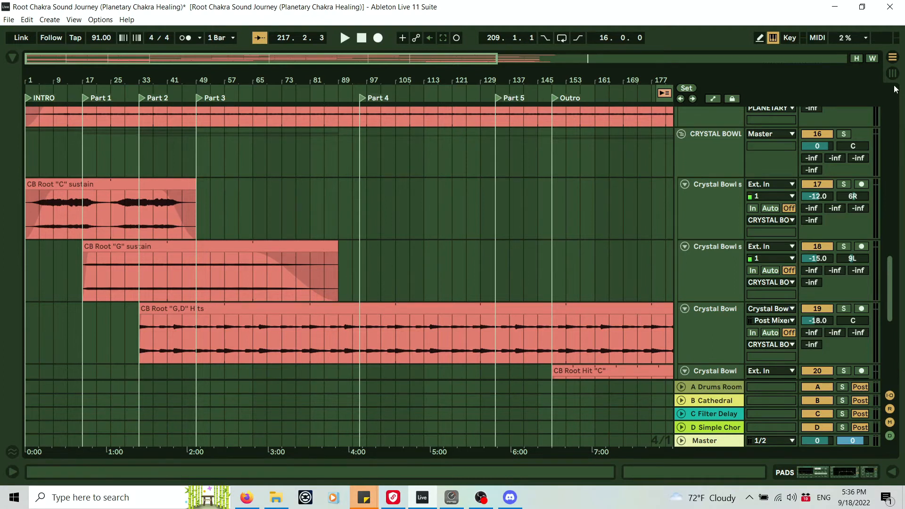
key(Tab)
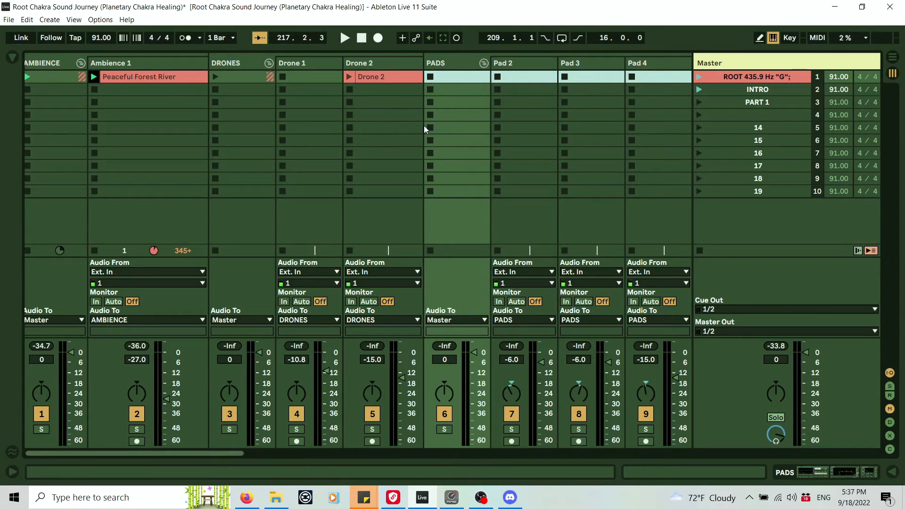
click(892, 57)
drag(376, 73, 376, 42)
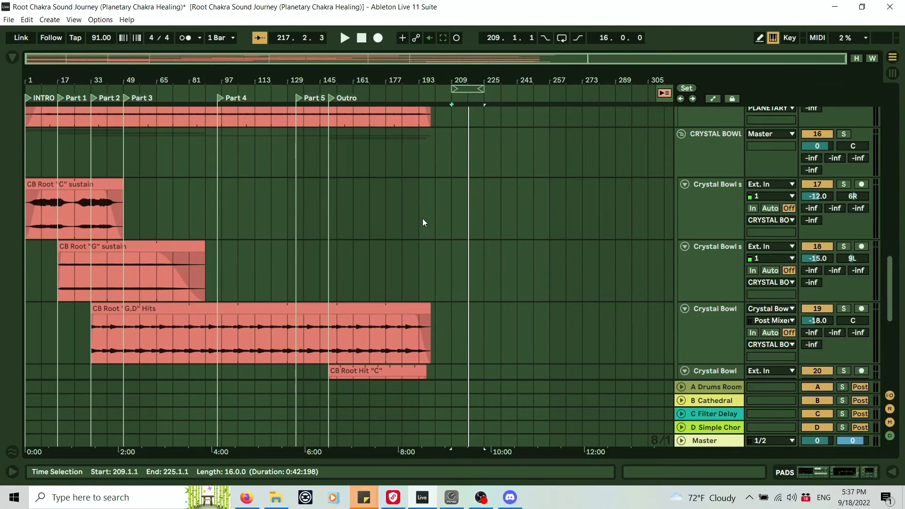
Step: Place the CB Root "G" sustain clip from the template's Crystal Bowl sustain 2 track in the INTRO slot of the set's matching track
click(892, 73)
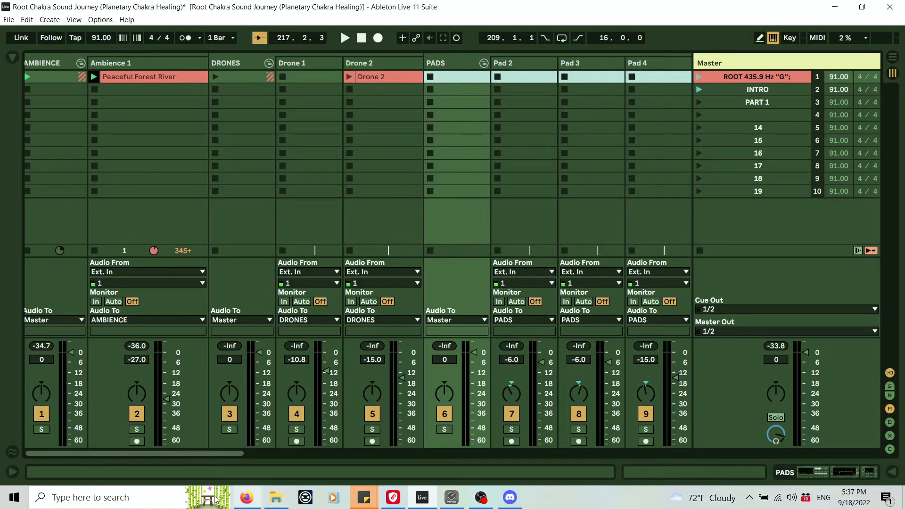
drag(203, 454, 208, 454)
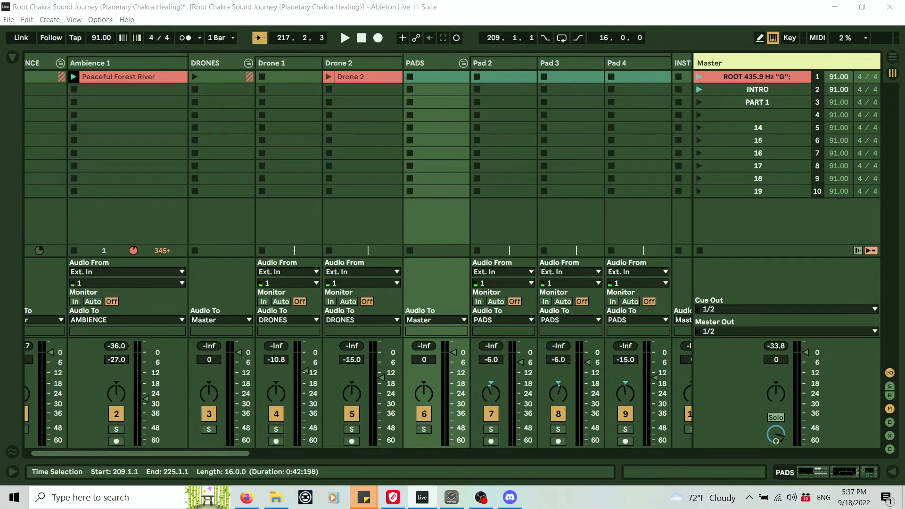
drag(235, 454, 550, 472)
click(12, 58)
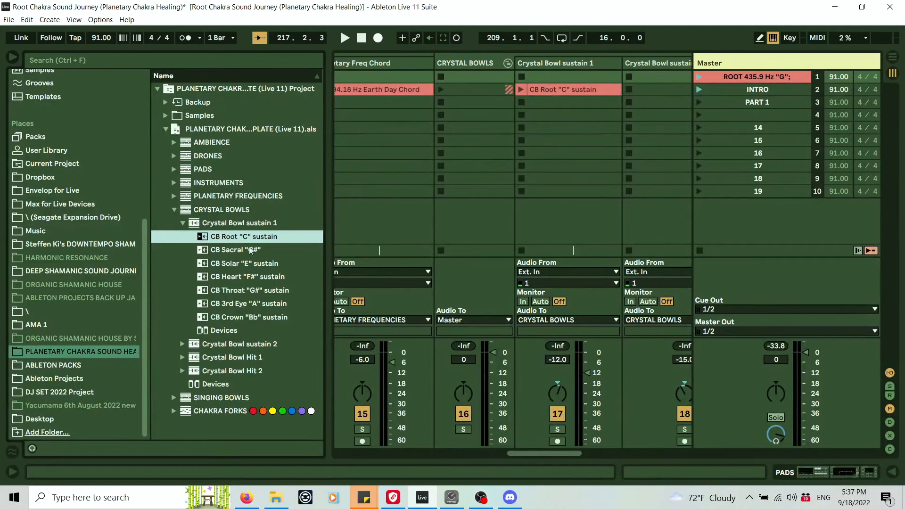
click(180, 341)
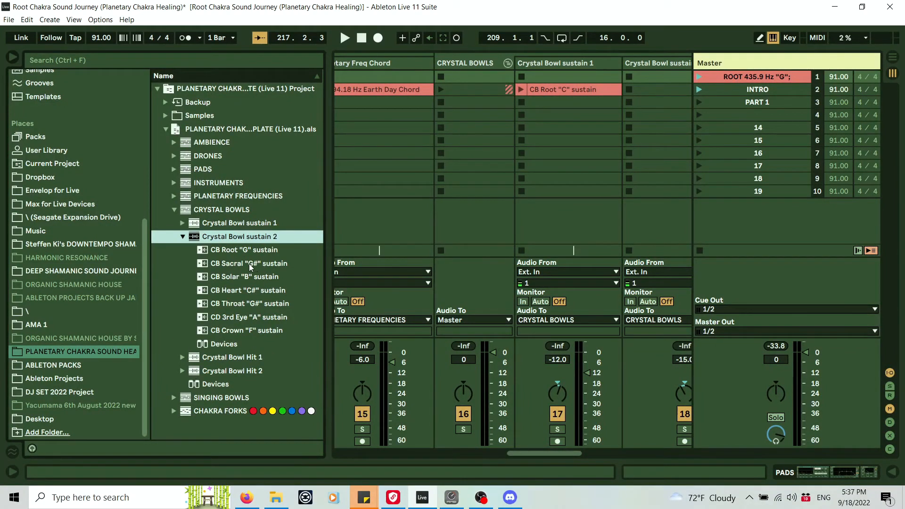
click(230, 250)
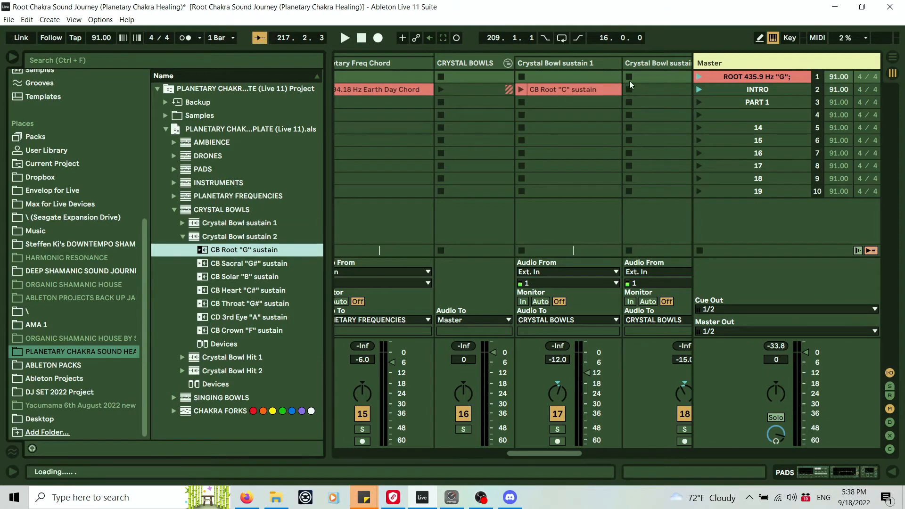
drag(647, 90, 646, 90)
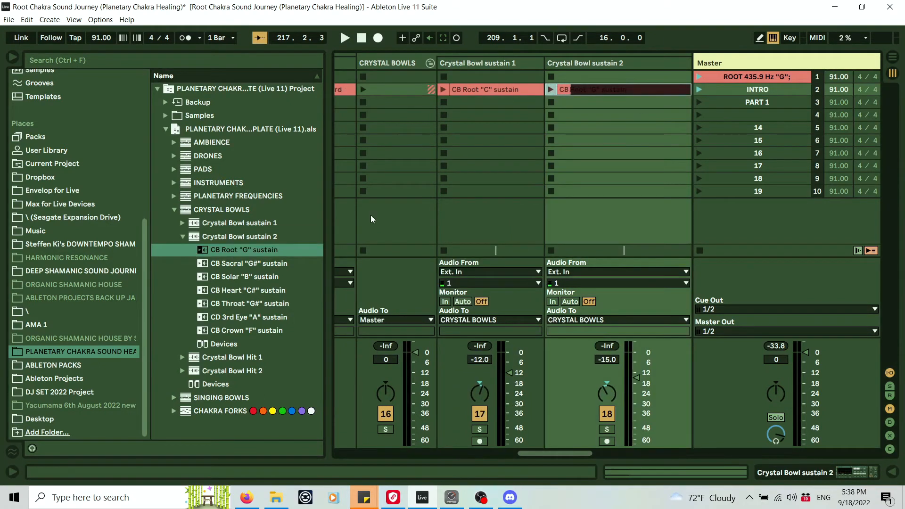
Step: Place the Tibetan Bowl Hit C clip from the template's Singing Bowl Hits track in the set's matching INTRO slot, and hide the browser
drag(567, 452, 639, 457)
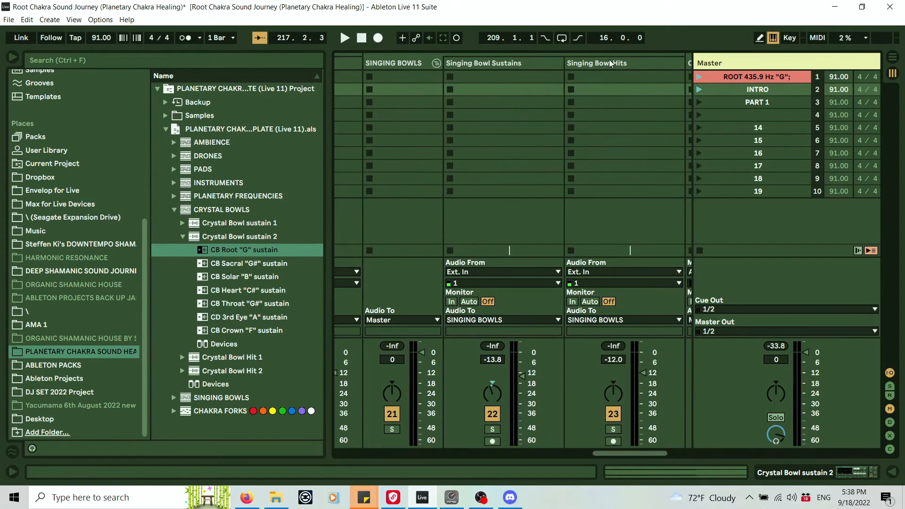
click(182, 236)
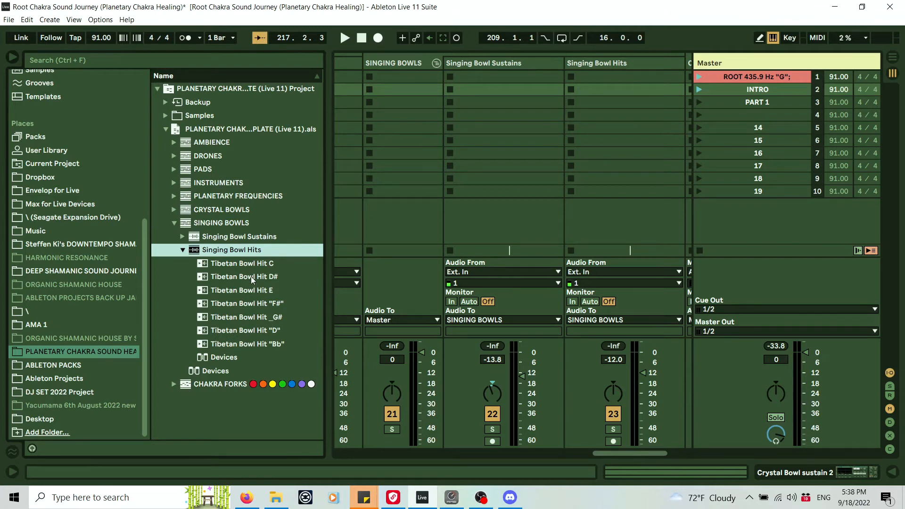
click(253, 268)
drag(617, 84, 617, 89)
click(12, 57)
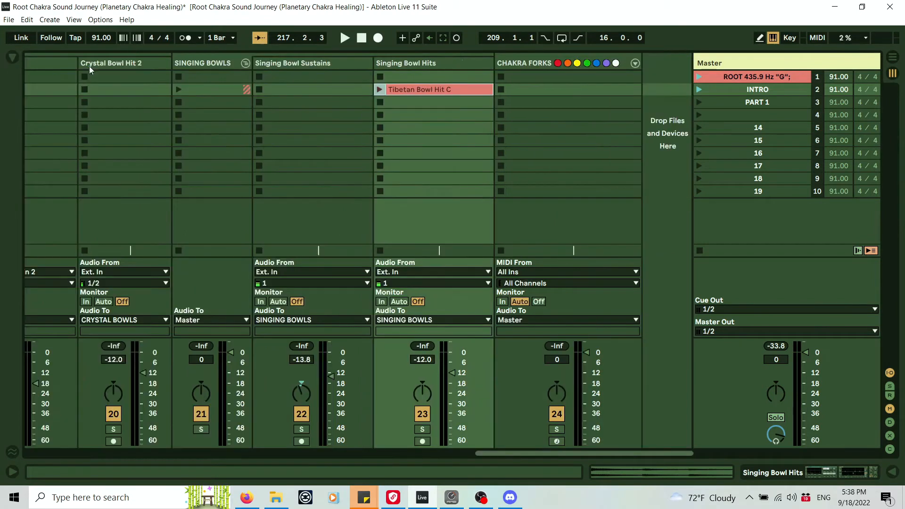
Step: Move the Drone 2 and Peaceful Forest River clips from the first scene down to the INTRO scene on their own tracks
drag(629, 452, 508, 450)
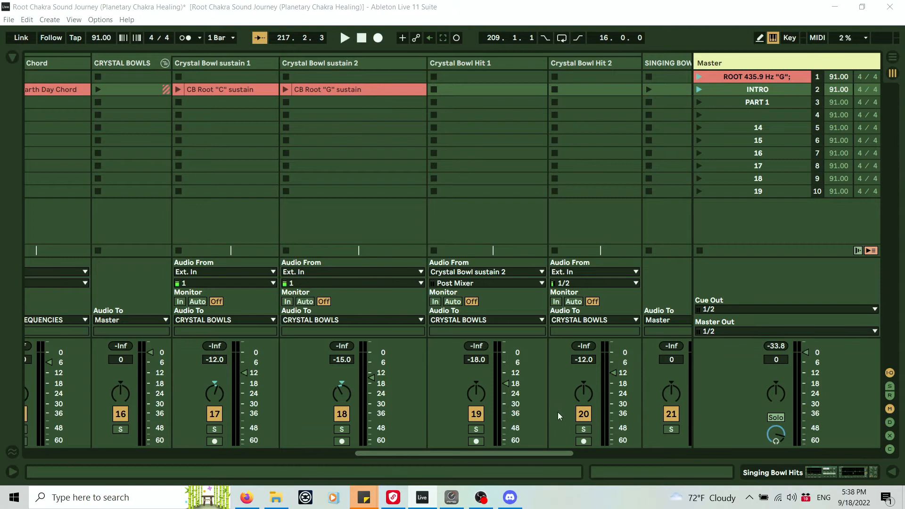
drag(563, 453, 218, 418)
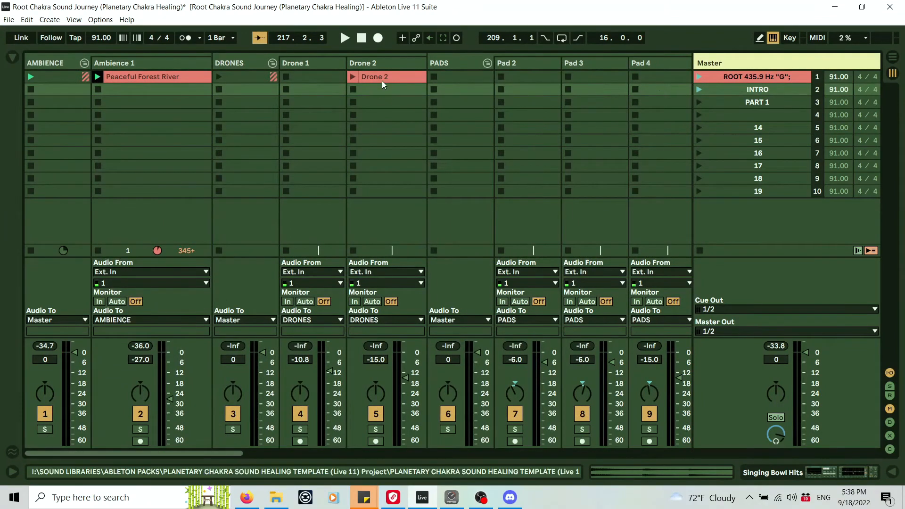
drag(378, 86, 378, 89)
drag(187, 78, 188, 89)
drag(199, 452, 660, 451)
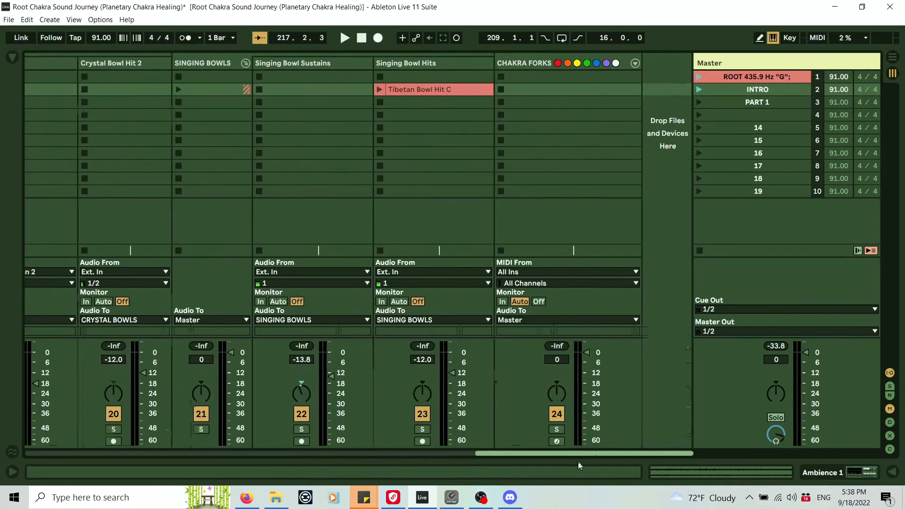
drag(577, 454, 50, 420)
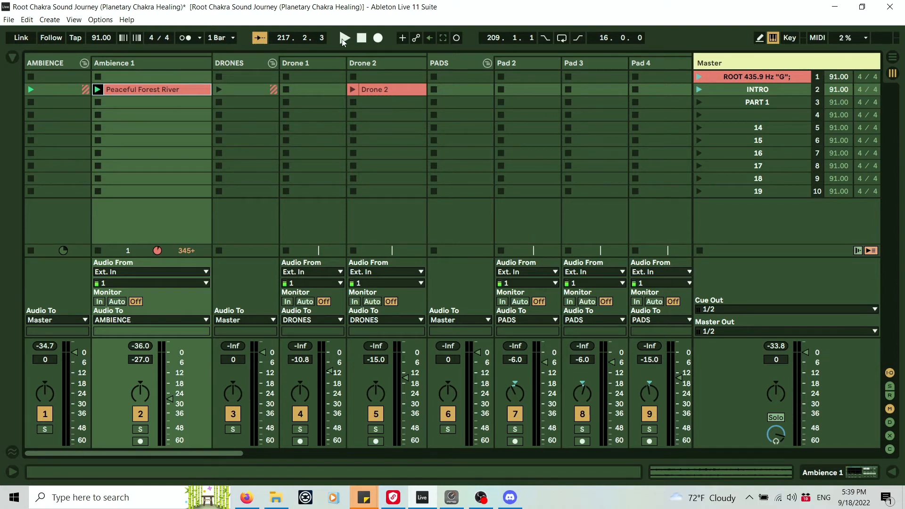
Step: Launch both 194.18 Hz Earth Day clips together from the PLANETARY FREQUENCIES group's INTRO slot
drag(229, 453, 446, 451)
click(183, 61)
click(193, 89)
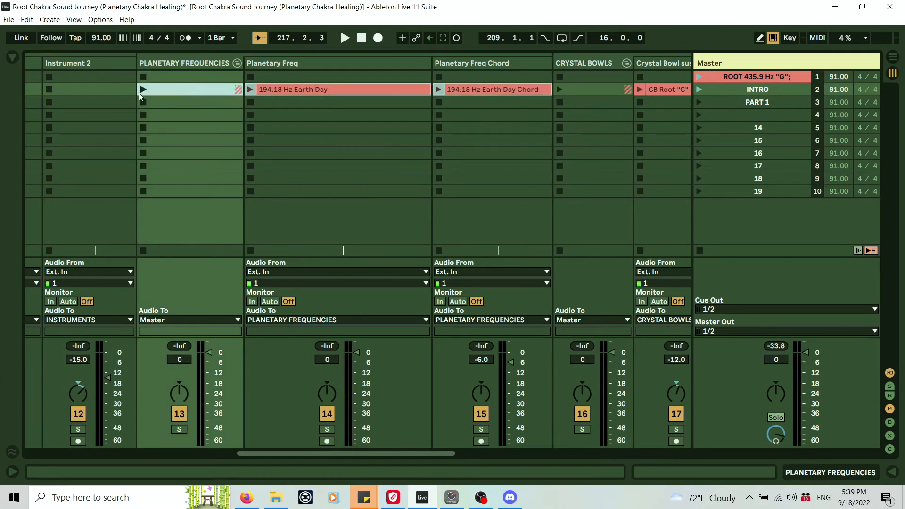
click(286, 93)
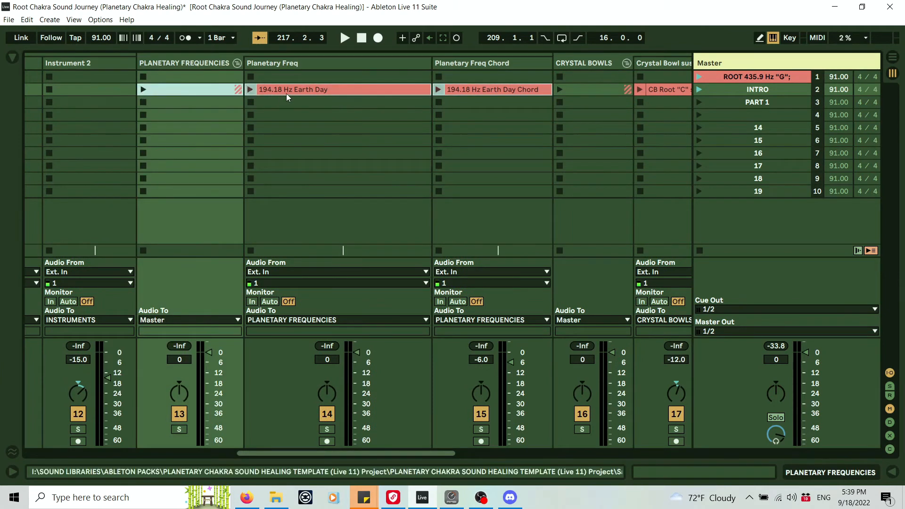
click(476, 90)
click(368, 92)
click(476, 90)
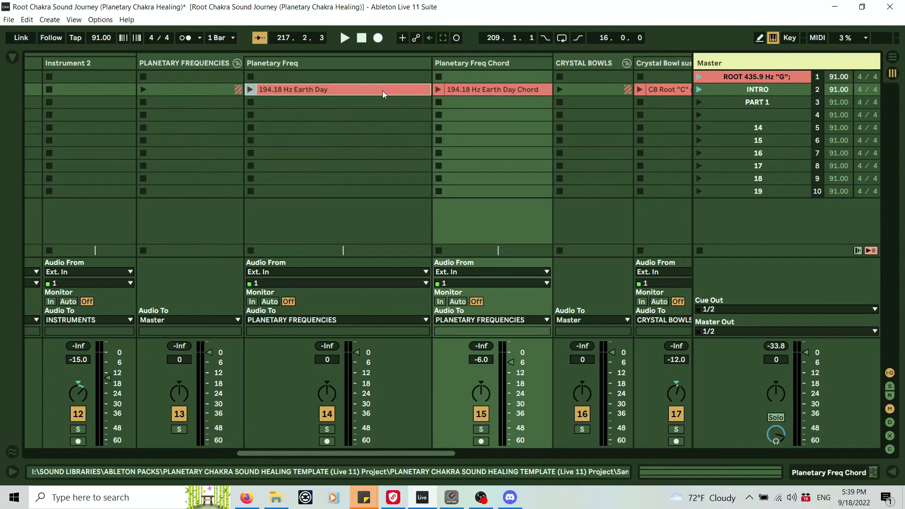
click(382, 90)
click(143, 89)
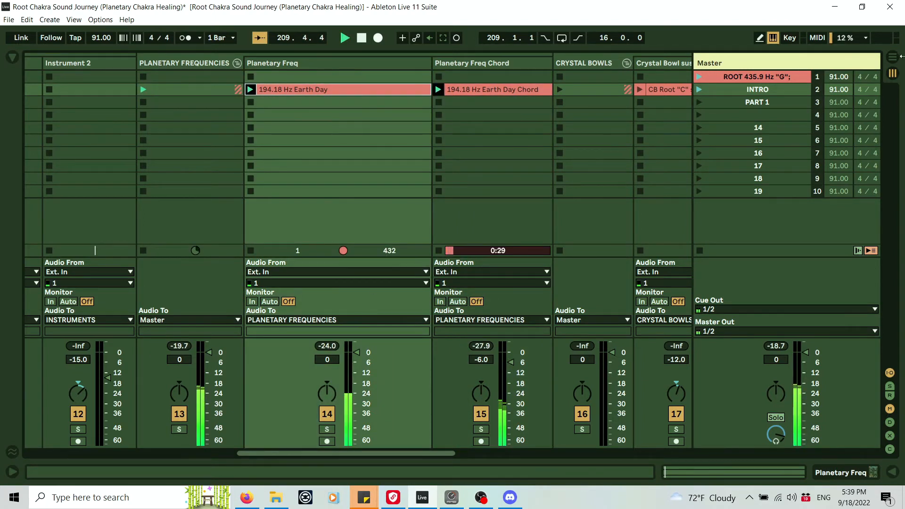
Step: Fade in the Peaceful Forest River clip by launching it with Ambience 1 at -inf and raising the track volume to -27.0 dB
click(890, 58)
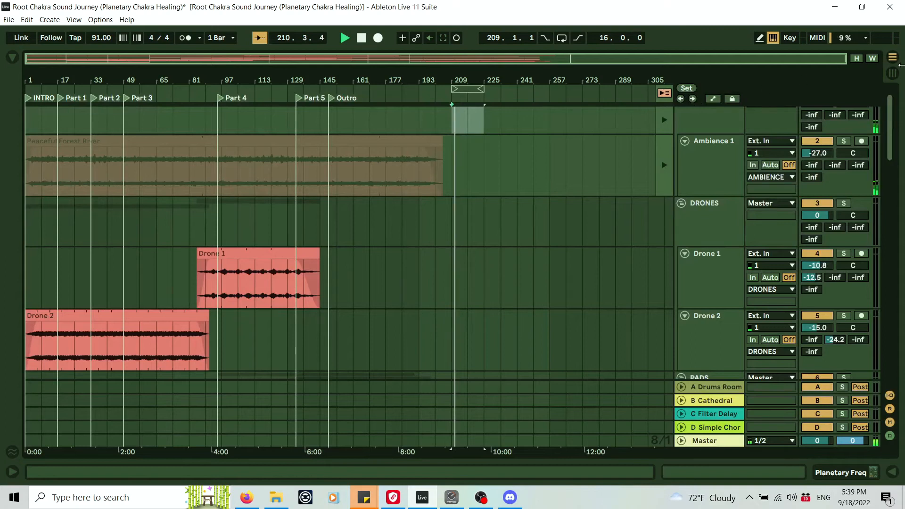
click(892, 73)
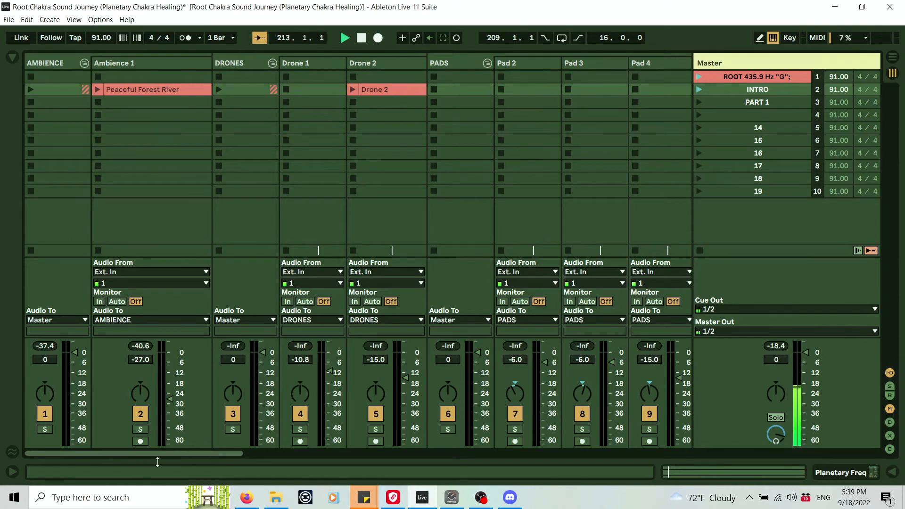
drag(171, 400, 170, 445)
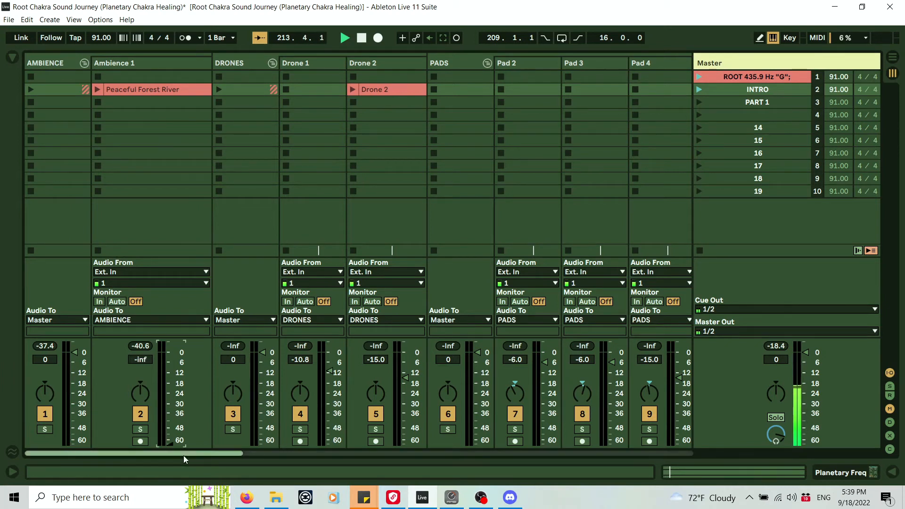
click(99, 89)
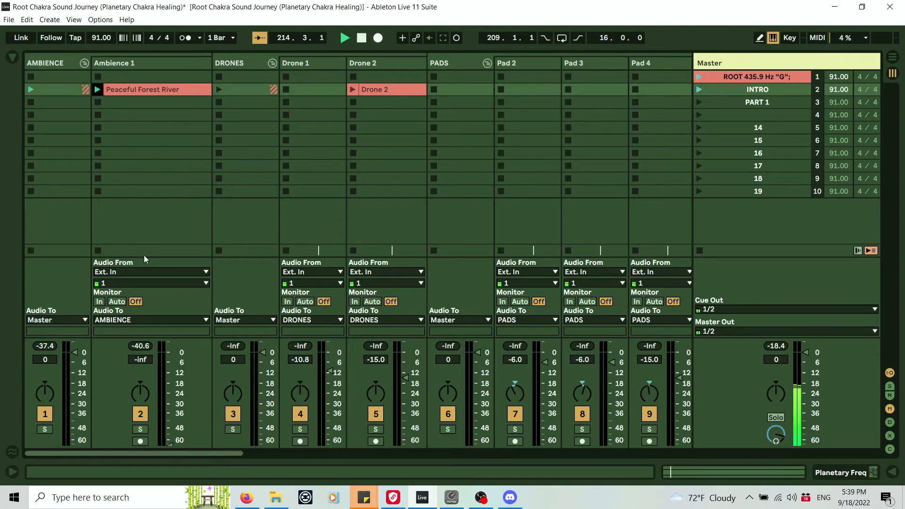
drag(171, 442, 169, 401)
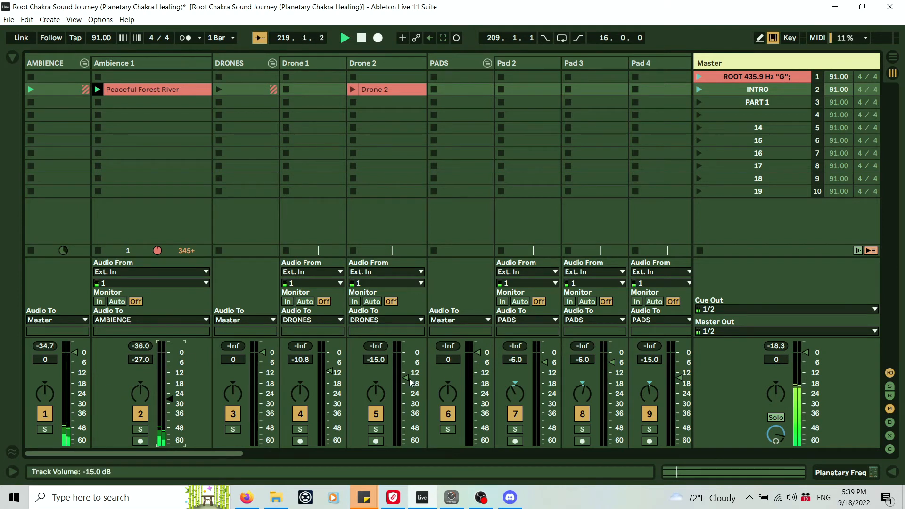
Step: Play the Tibetan Bowl Hit C clip in INTRO, bringing the Singing Bowl Hits volume down and back up to -12.0 dB
drag(200, 453, 485, 405)
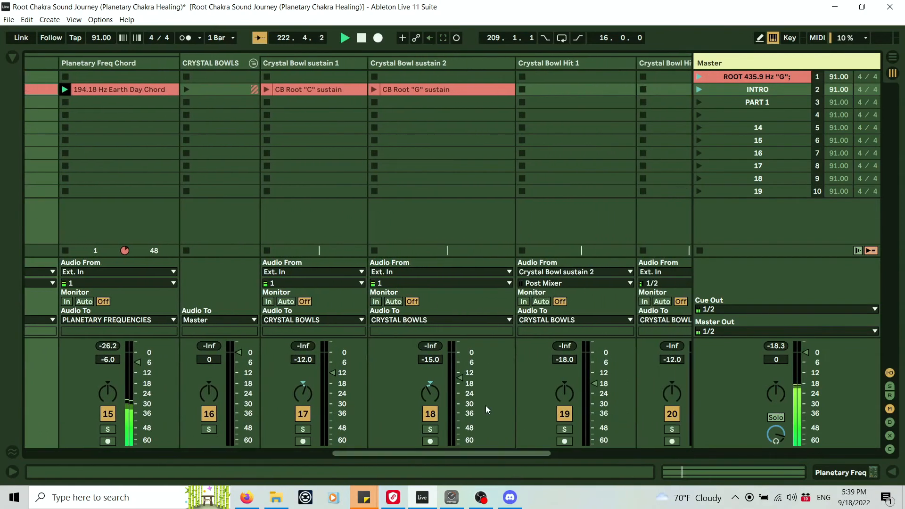
drag(504, 451, 632, 466)
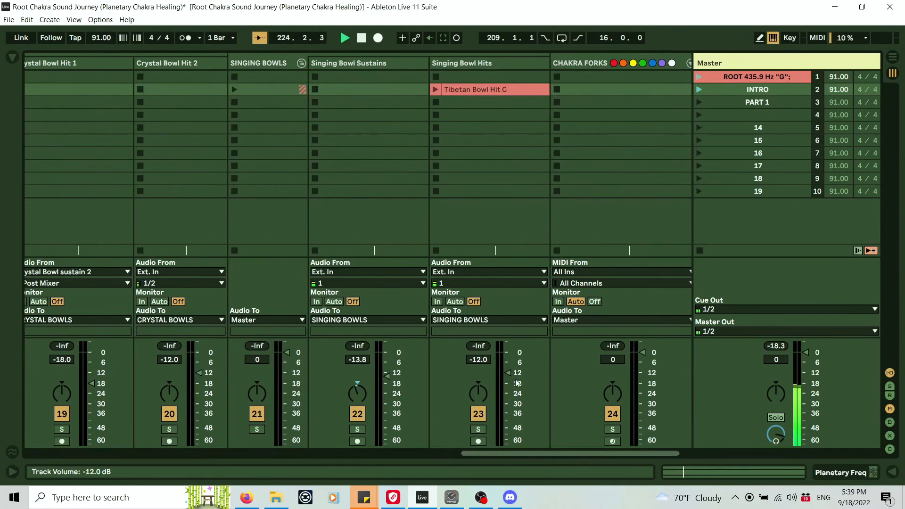
drag(508, 374, 508, 391)
drag(508, 394, 508, 372)
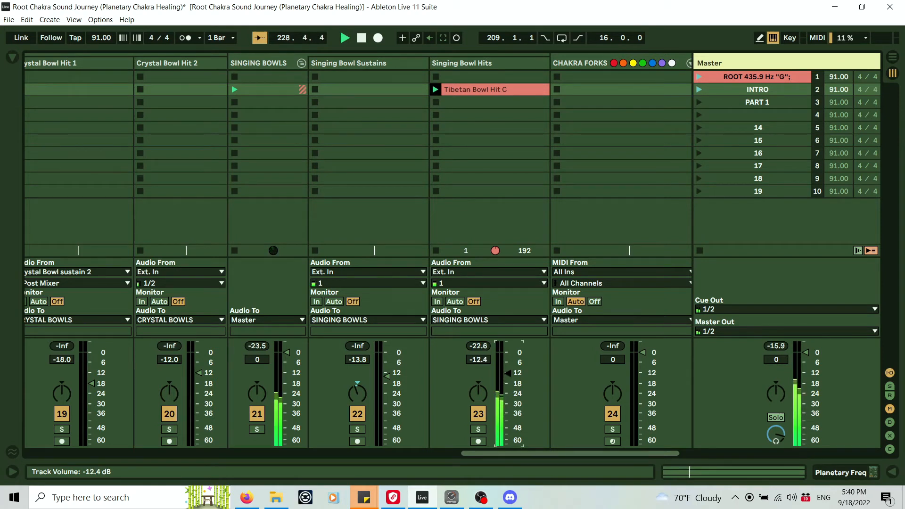
click(435, 102)
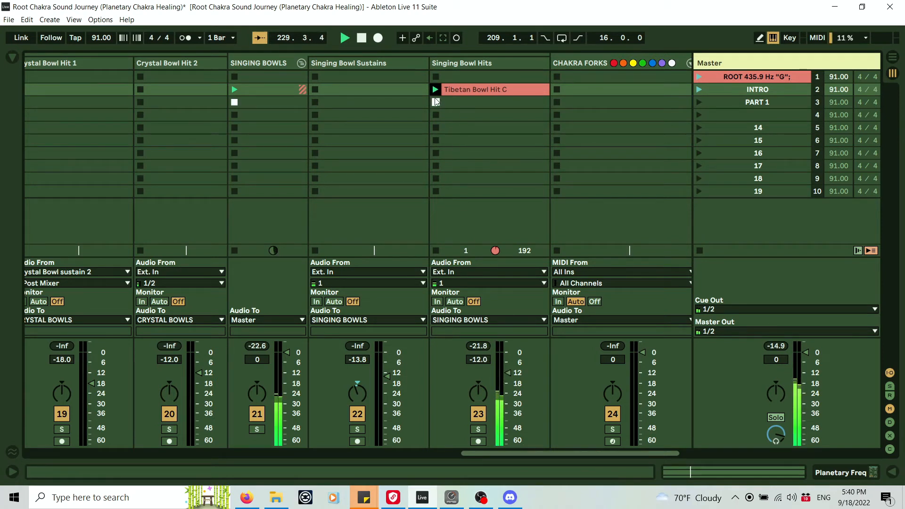
click(434, 90)
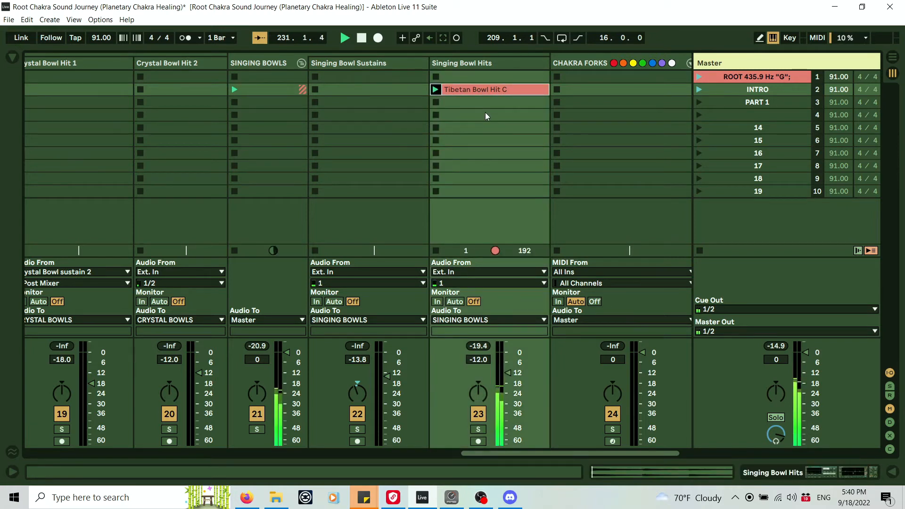
Step: Launch the CB Root "C" sustain clip in INTRO and raise the Crystal Bowl sustain 1 volume to -6.0 dB
drag(574, 453, 416, 468)
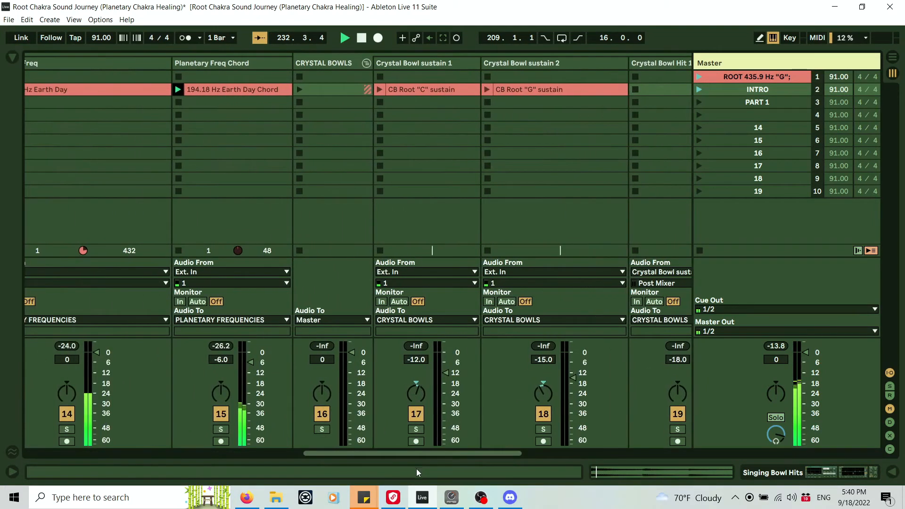
click(376, 88)
drag(444, 382, 444, 362)
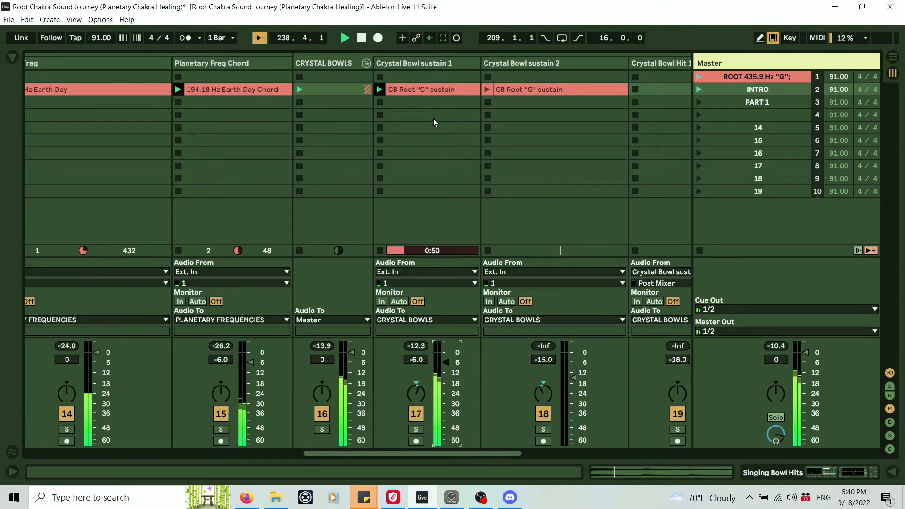
Step: Launch the Drone 2 clip with its track volume at -inf and fade it up to -12.0 dB
drag(503, 451, 183, 454)
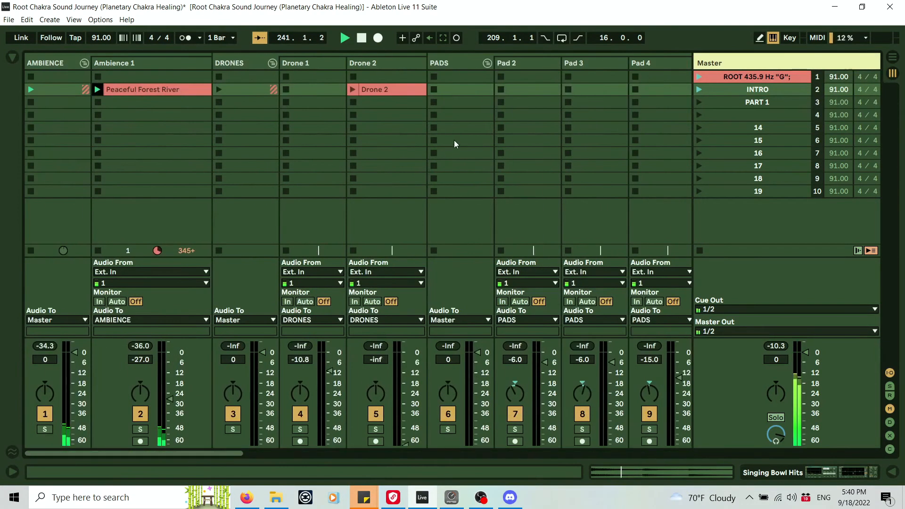
click(352, 89)
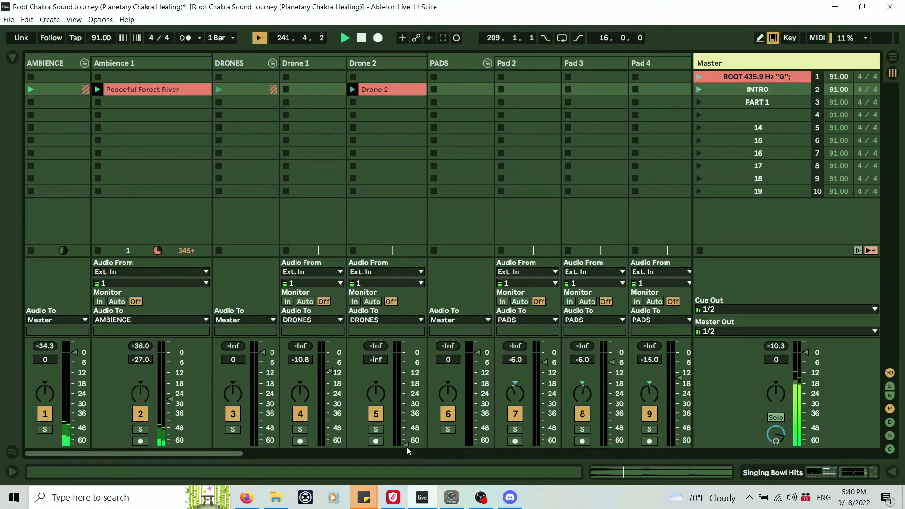
drag(405, 444, 408, 375)
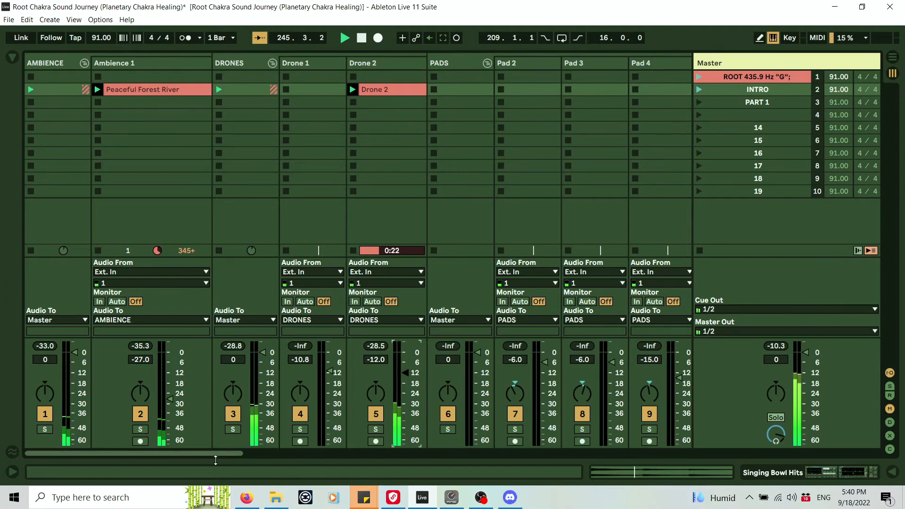
Step: Turn on looping for the CB Root "C" sustain clip, check the CB Root "G" sustain clip's loop settings, and hide the clip details
drag(216, 453, 537, 484)
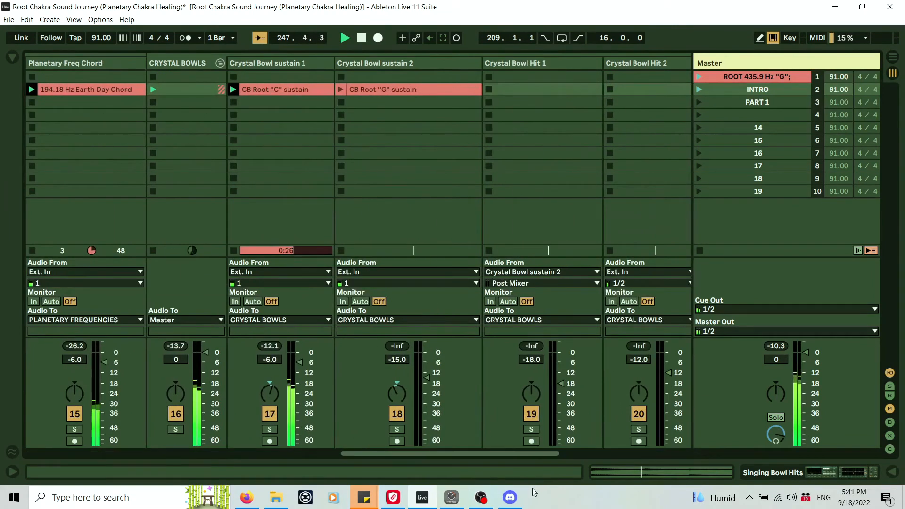
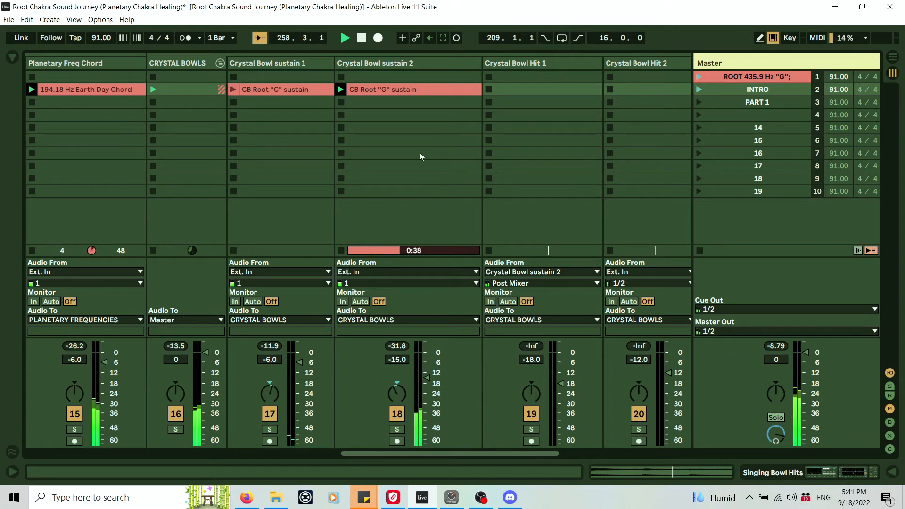
double_click(275, 88)
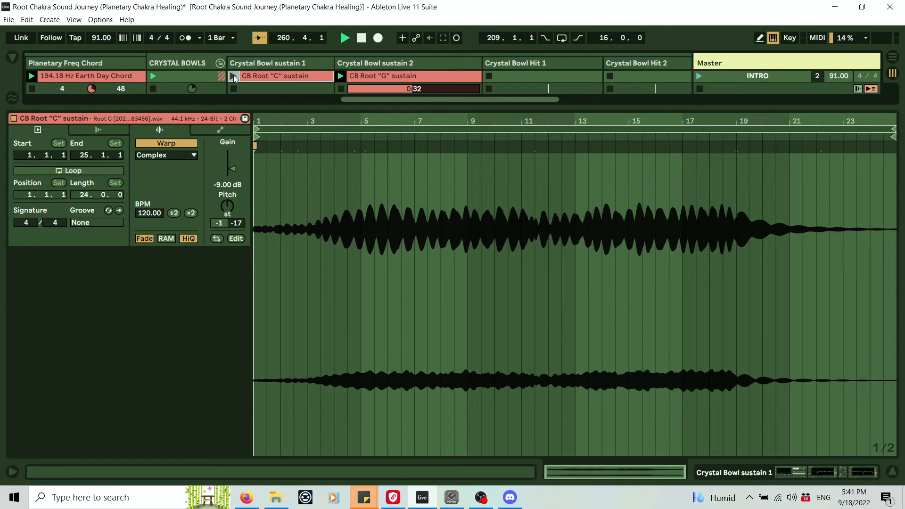
click(104, 170)
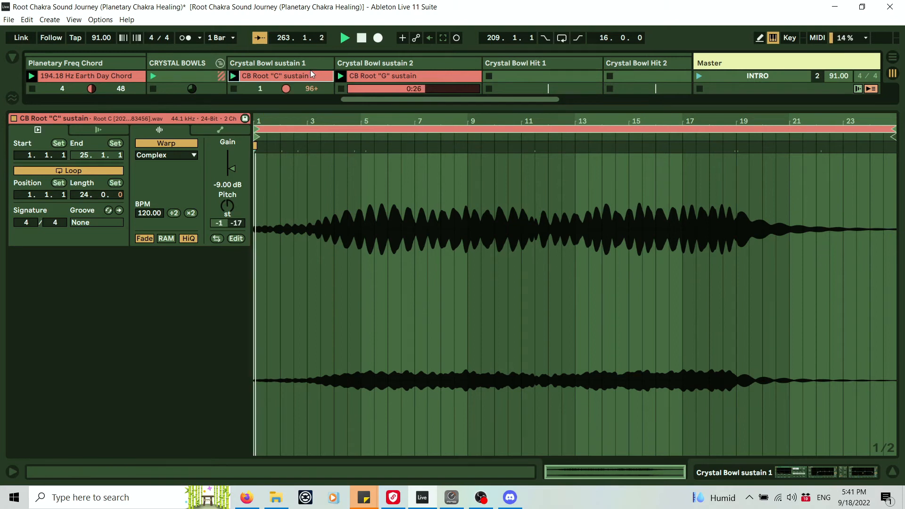
click(385, 74)
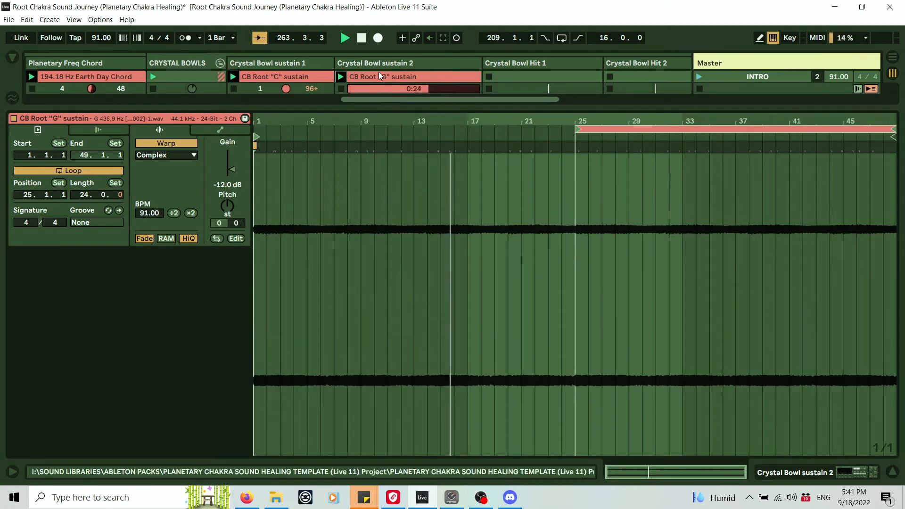
click(272, 76)
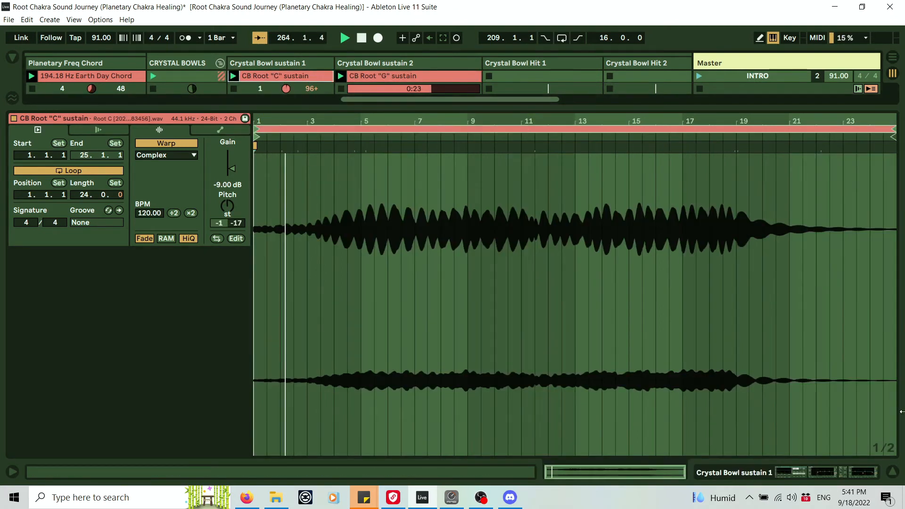
click(893, 472)
Step: Stop playback and switch to Arrangement View
drag(493, 453, 103, 442)
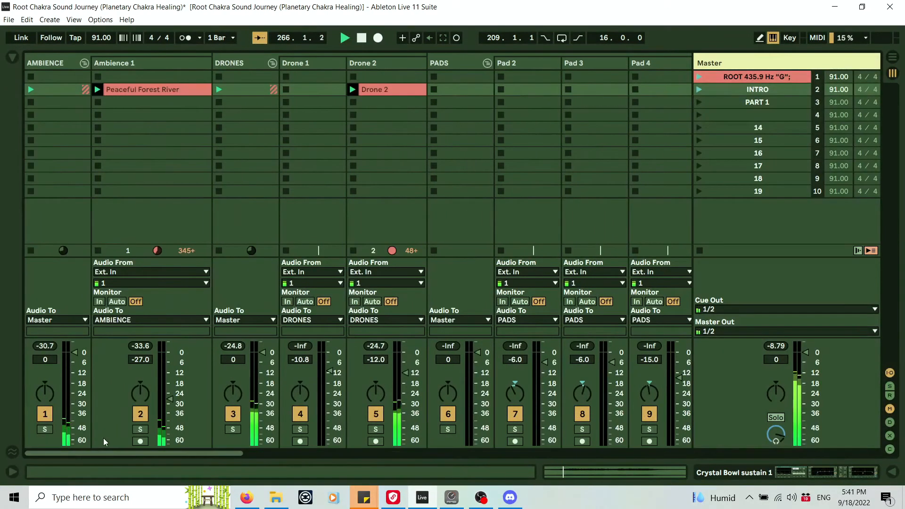
click(361, 39)
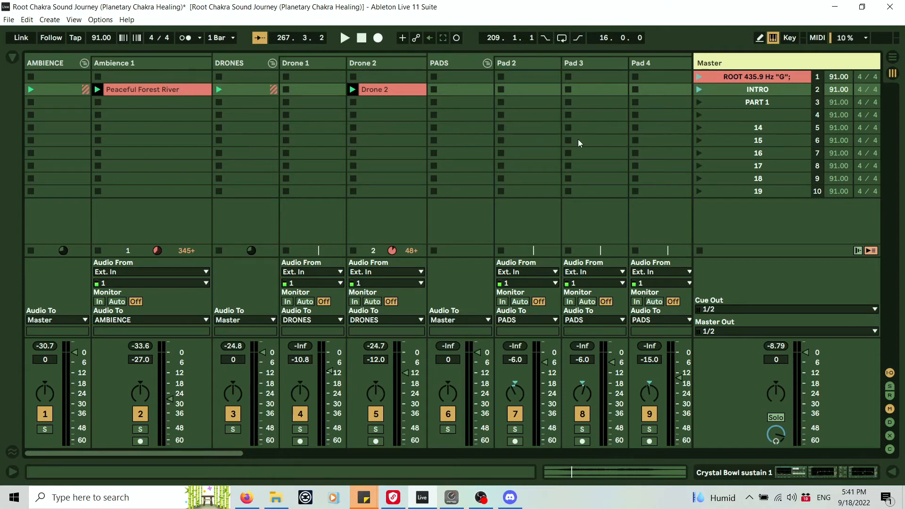
click(892, 57)
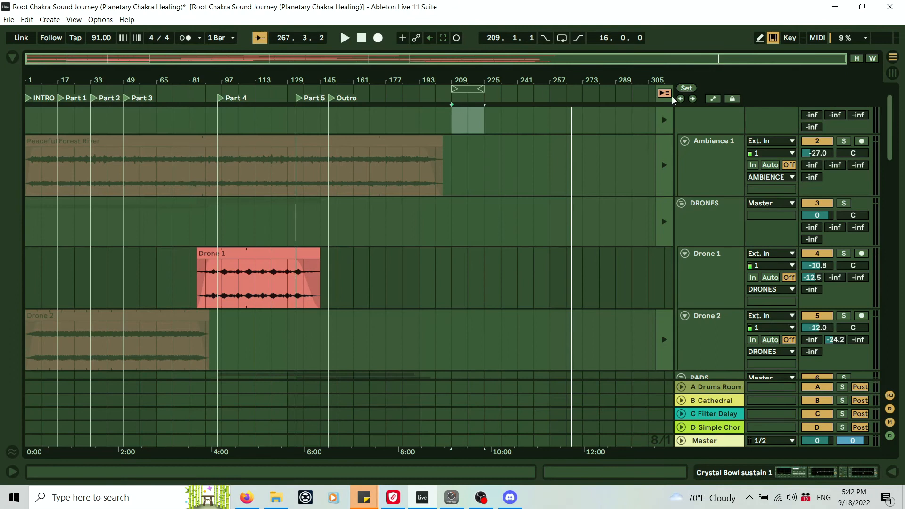
Step: Move the 16-bar loop brace to Part 1 at bar 17 and examine which clips play in that section
drag(64, 76, 98, 72)
drag(437, 76, 474, 53)
drag(472, 88, 79, 89)
scroll(134, 243, down, 15)
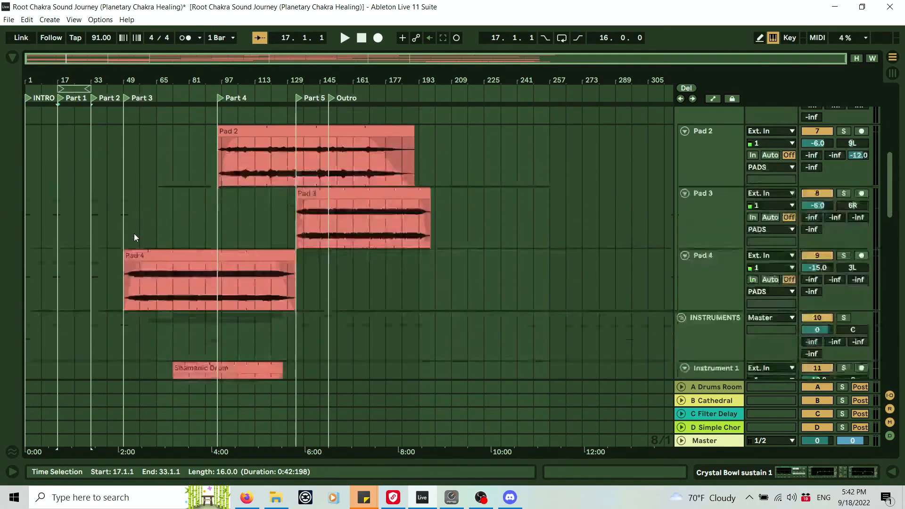
scroll(134, 230, down, 10)
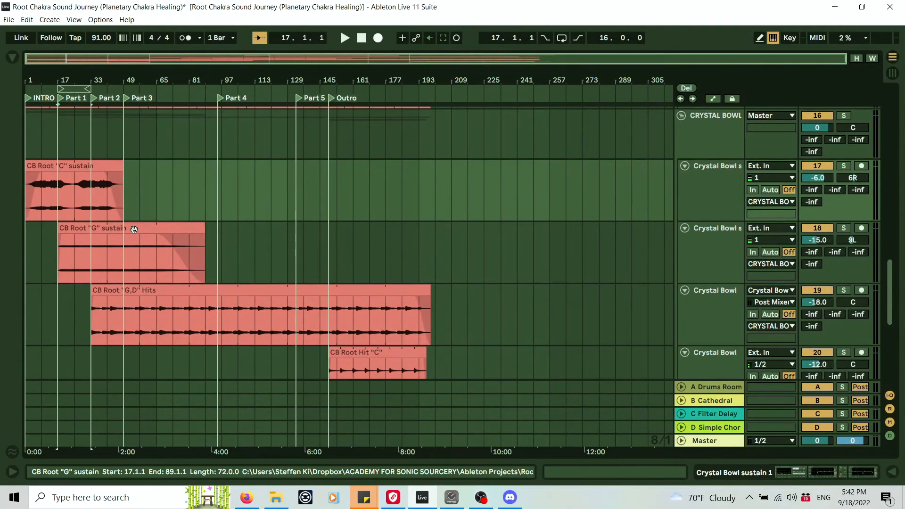
Step: Move the loop brace to Part 2 at bar 33 and examine which track clips play in that section
drag(82, 87, 115, 87)
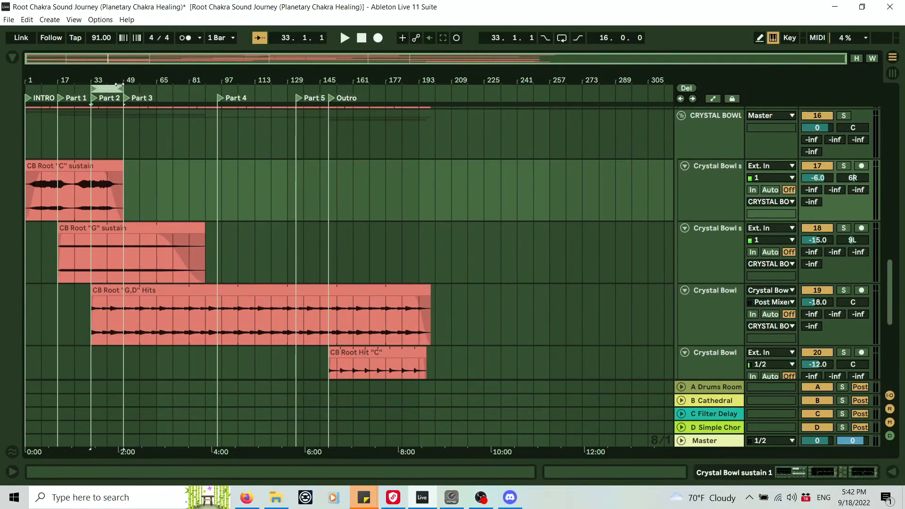
scroll(150, 244, down, 3)
scroll(149, 242, down, 4)
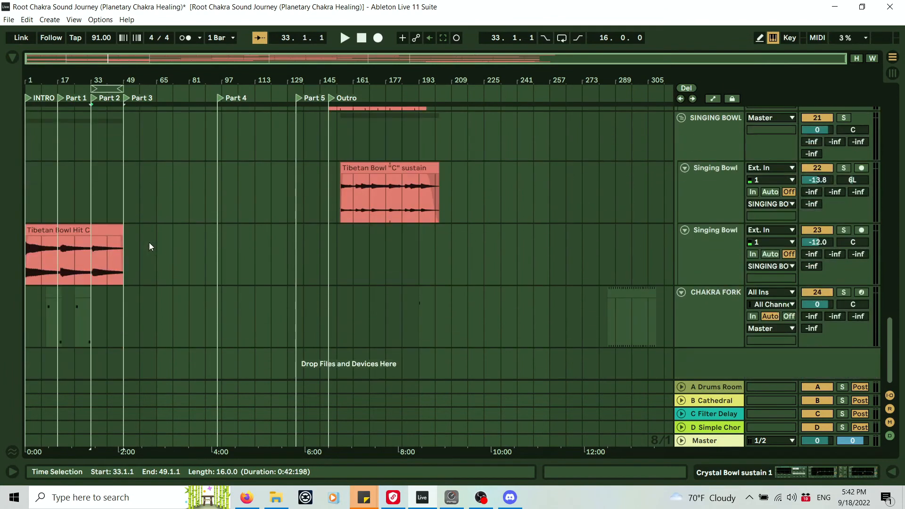
scroll(149, 242, up, 8)
scroll(149, 242, up, 10)
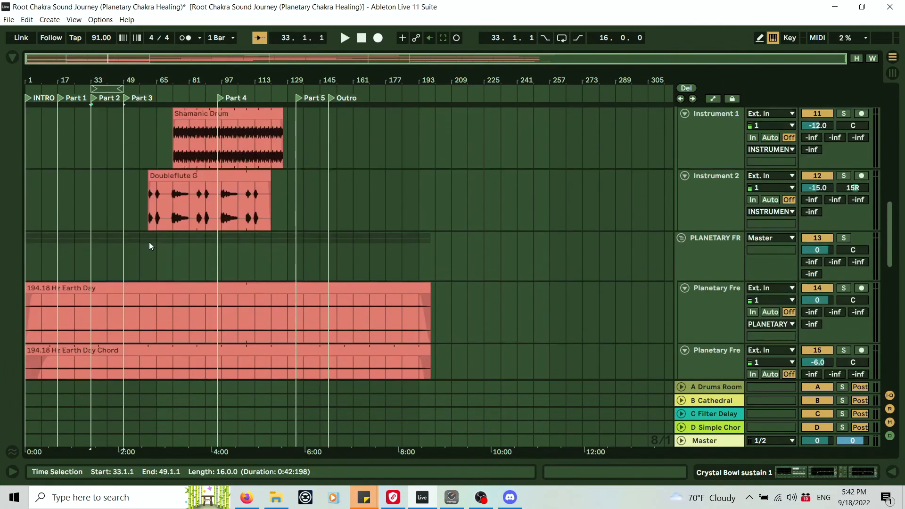
scroll(149, 242, up, 5)
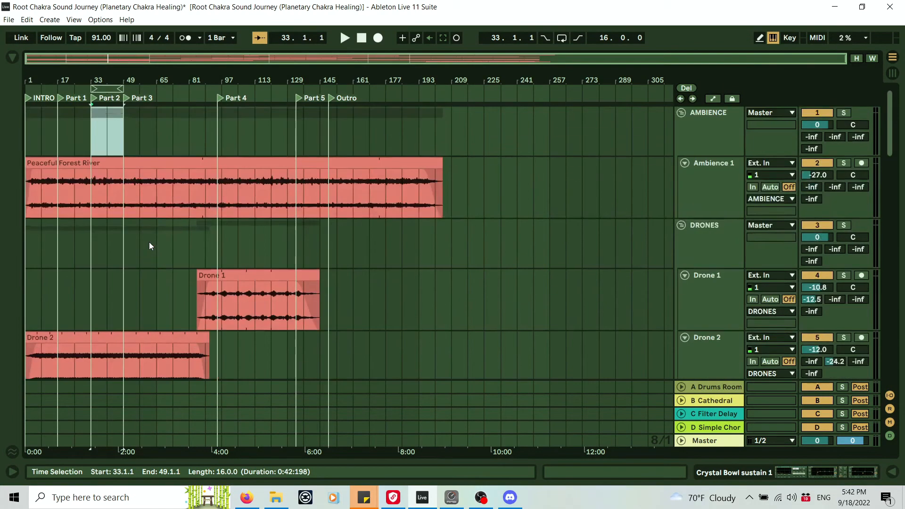
Step: Move the loop brace to Part 3 at bar 49 and examine its pad, instrument, crystal bowl and singing bowl clips
drag(106, 86, 139, 86)
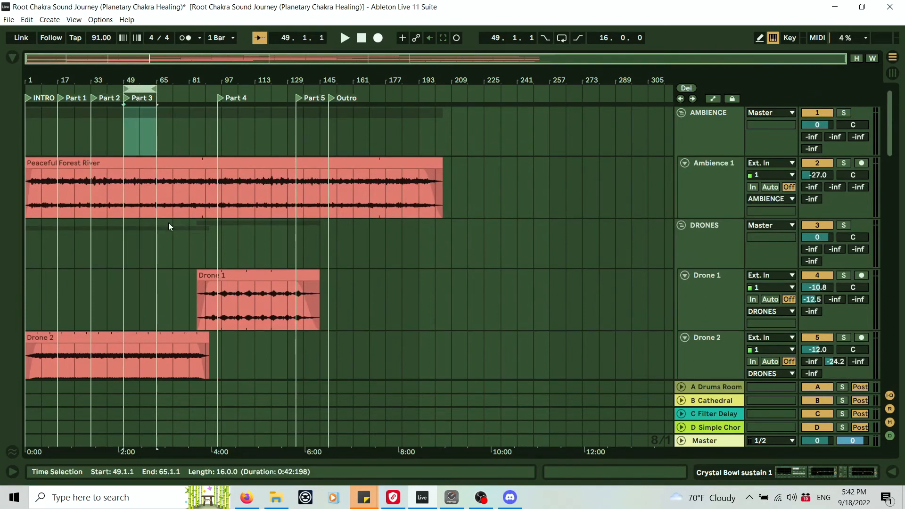
scroll(168, 215, down, 5)
scroll(168, 215, down, 2)
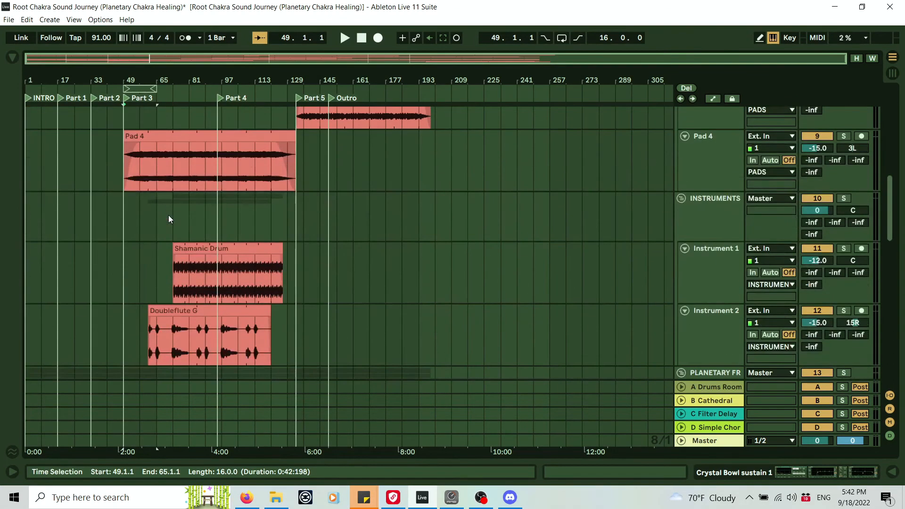
click(160, 135)
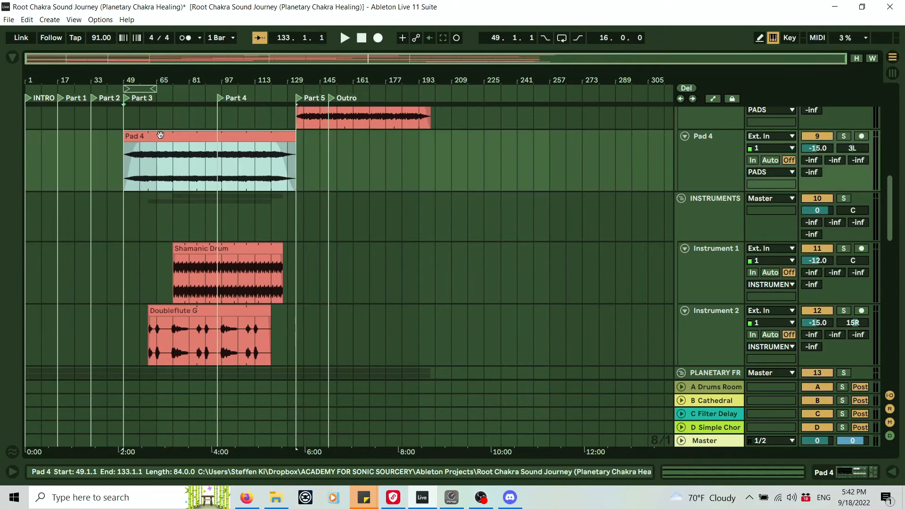
scroll(160, 135, down, 2)
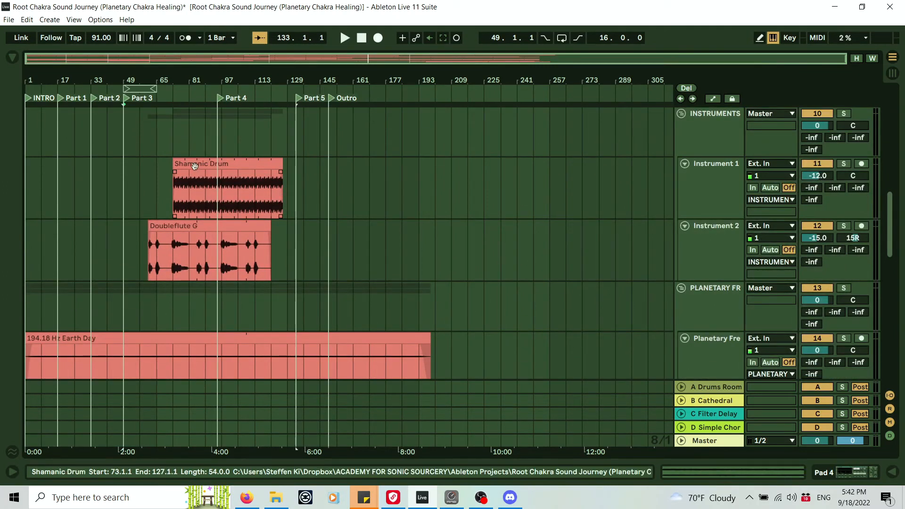
click(194, 180)
click(178, 237)
scroll(178, 237, down, 8)
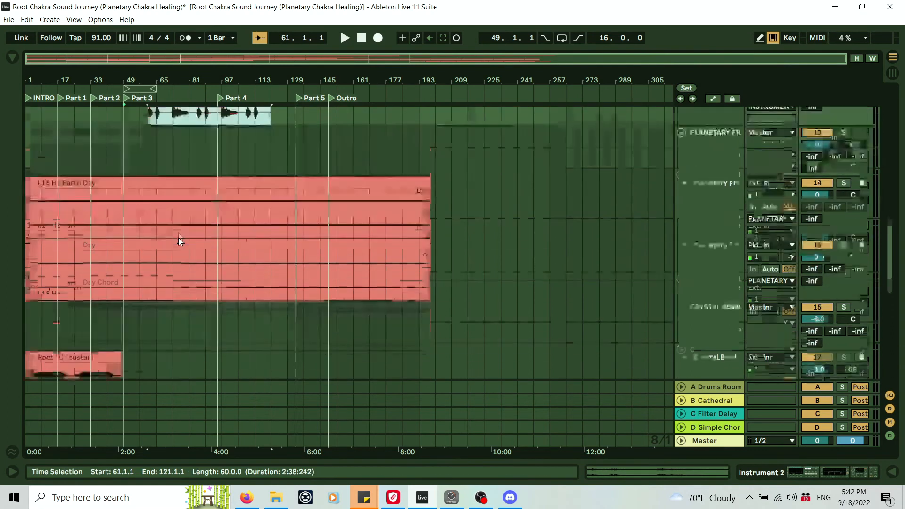
scroll(178, 239, down, 2)
click(168, 224)
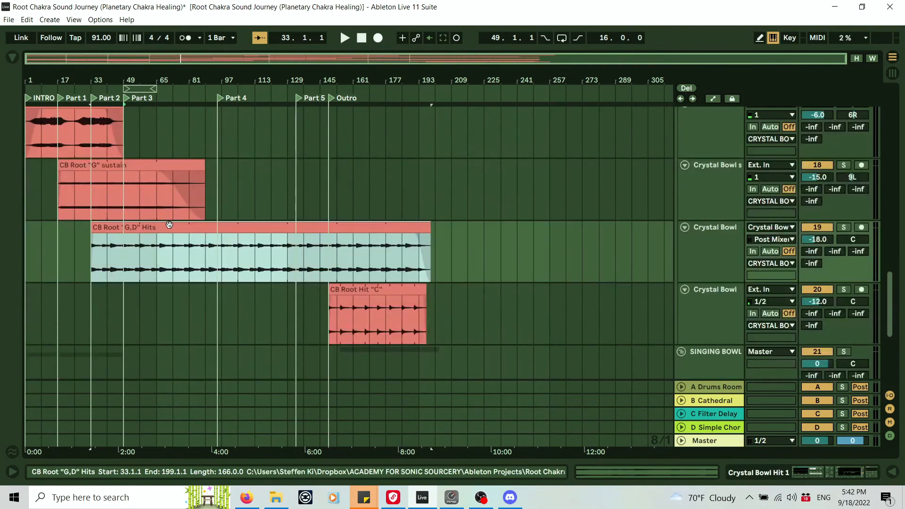
scroll(168, 225, down, 8)
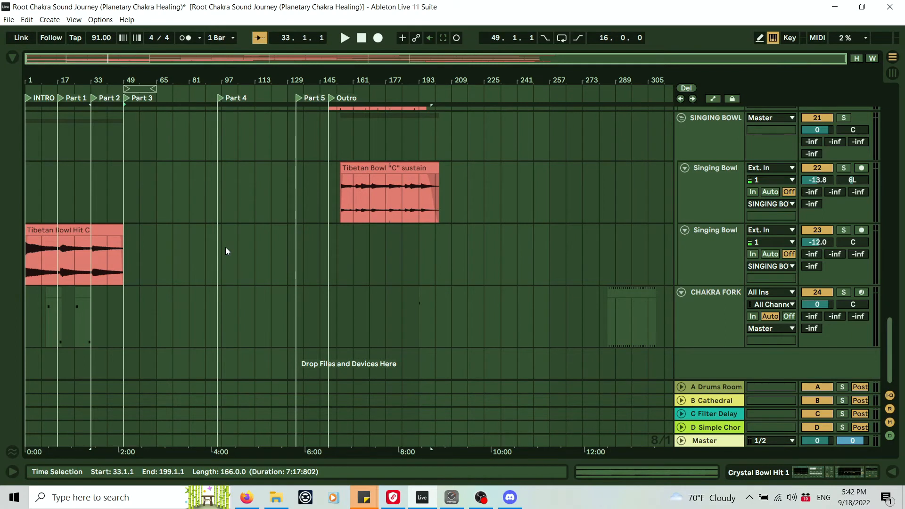
Step: Switch to Session View and copy all INTRO clips, from Ambience 1 through Singing Bowl Hits, into the PART 1 scene
key(Tab)
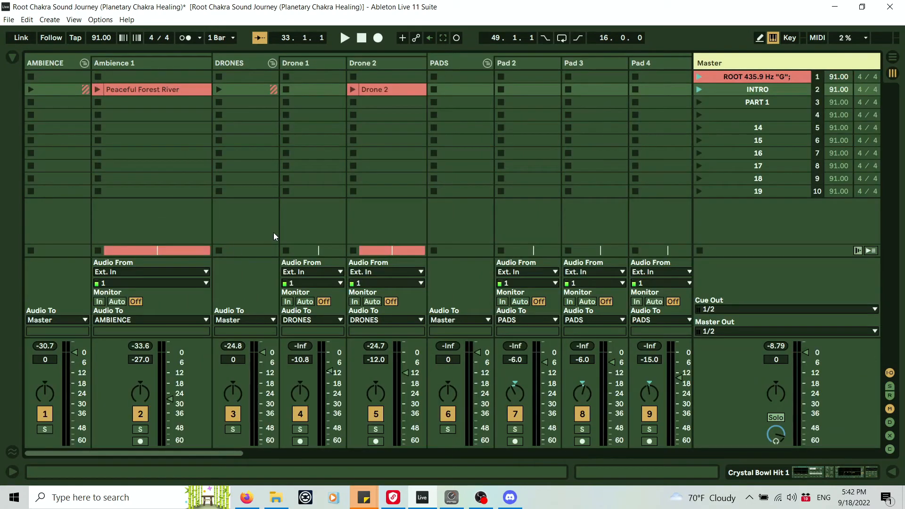
click(162, 90)
drag(203, 454, 657, 423)
click(470, 89)
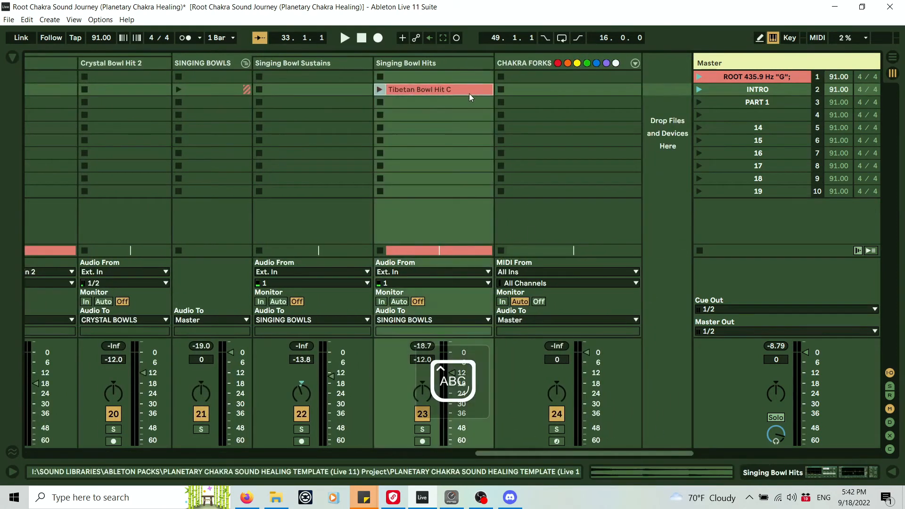
drag(567, 455, 56, 434)
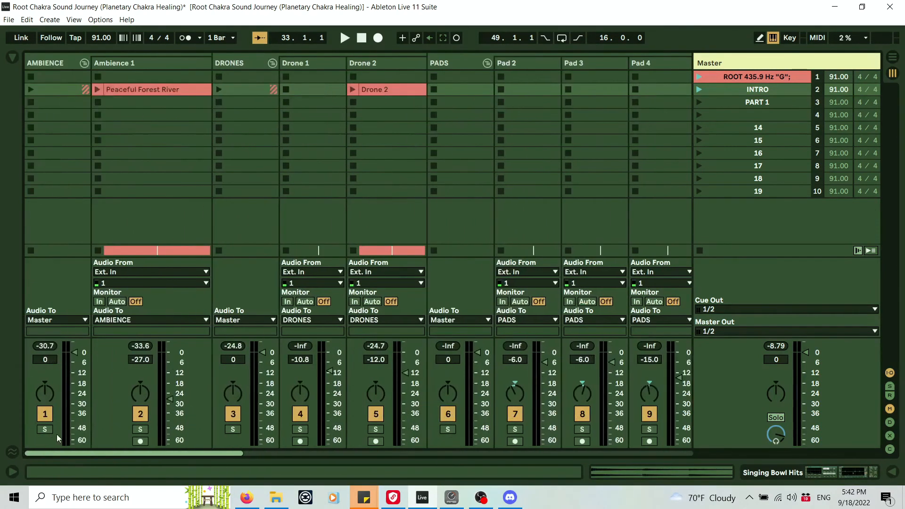
click(159, 89)
drag(158, 87, 159, 98)
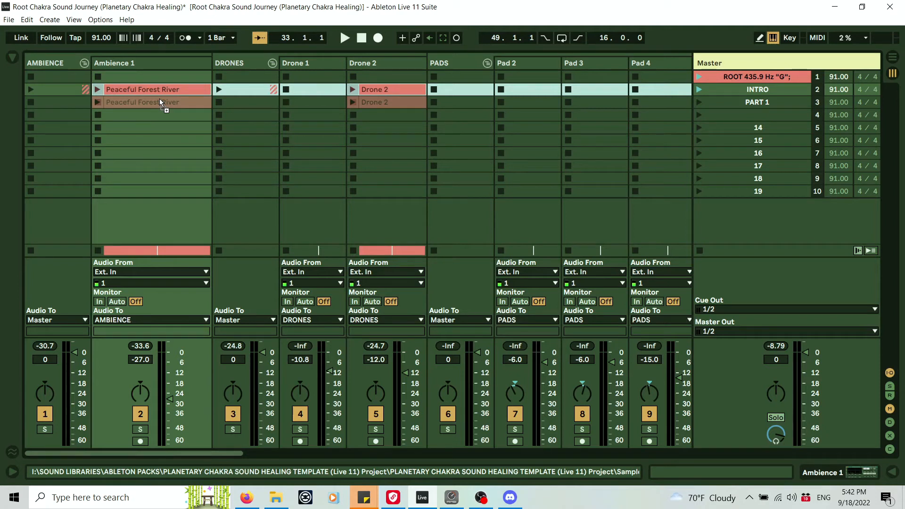
drag(159, 98, 159, 98)
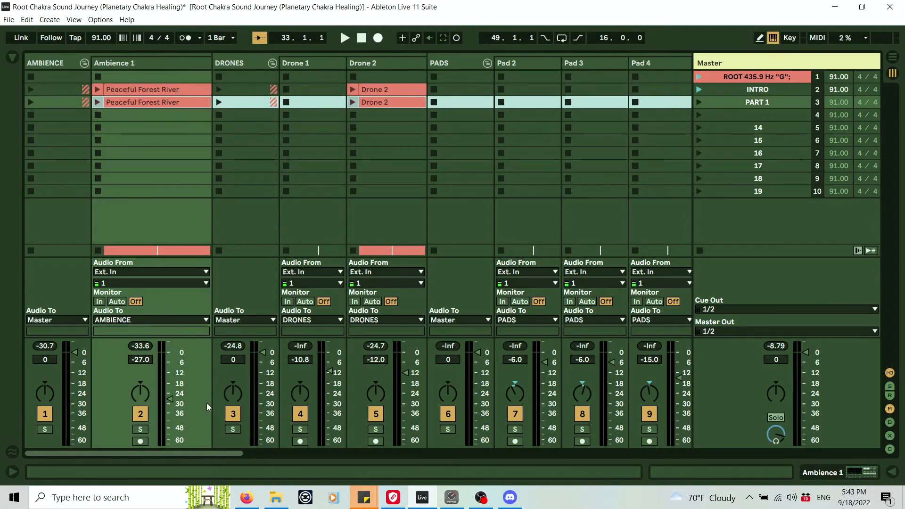
Step: Review the copied PART 1 clips across the planetary frequency, crystal bowl and singing bowl tracks
drag(211, 452, 540, 449)
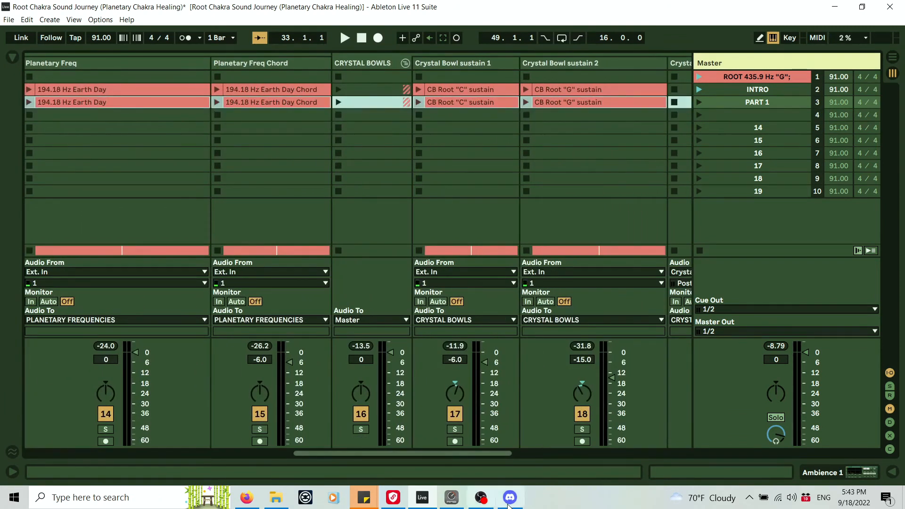
drag(496, 451, 520, 457)
click(487, 131)
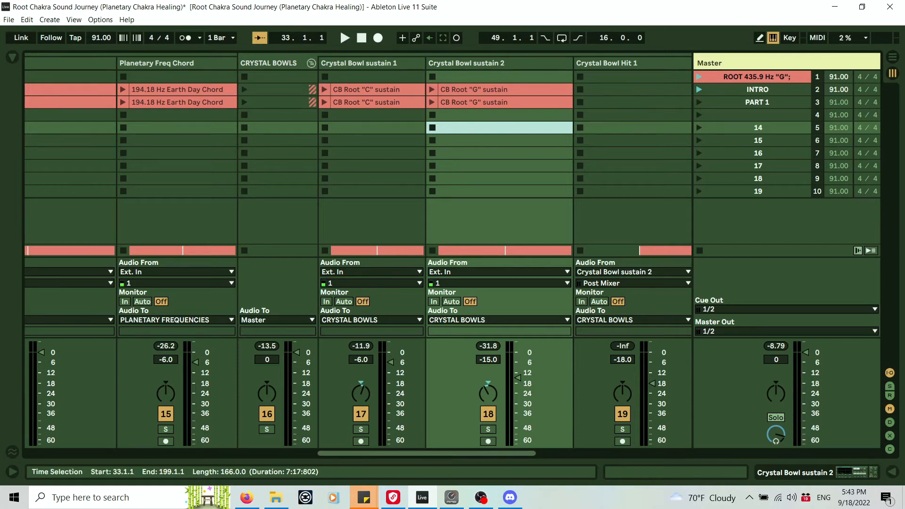
key(Right)
key(Right)
key(Right)
key(Right)
key(Right)
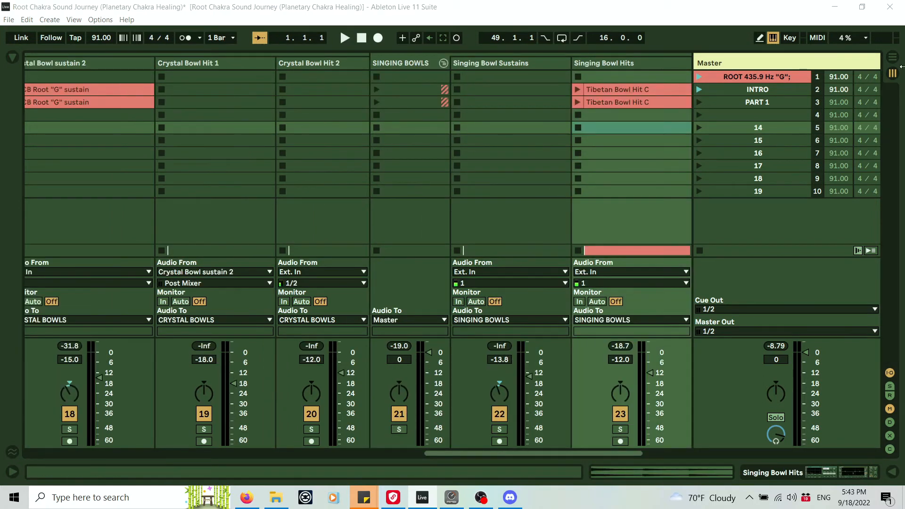
Step: Delete the Tibetan Bowl Hit C clip from the PART 1 scene on the Singing Bowl Hits track
click(892, 57)
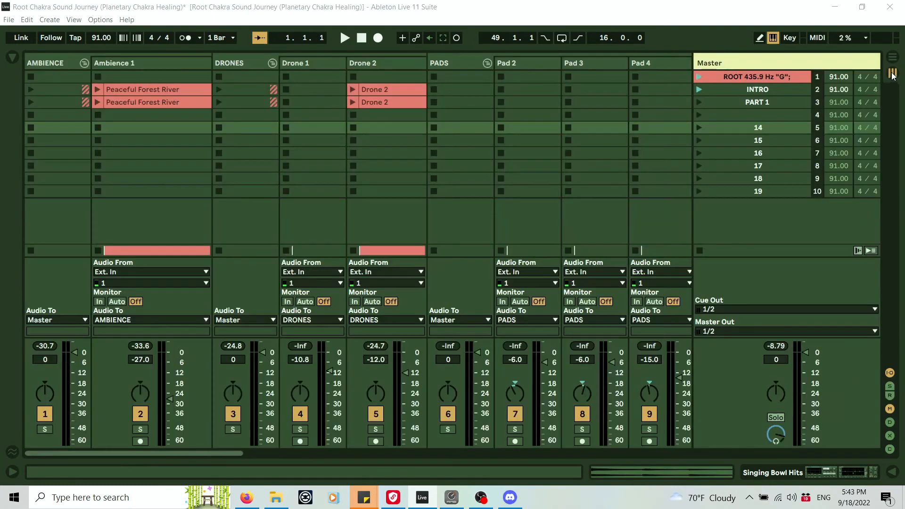
click(891, 73)
drag(223, 447, 693, 466)
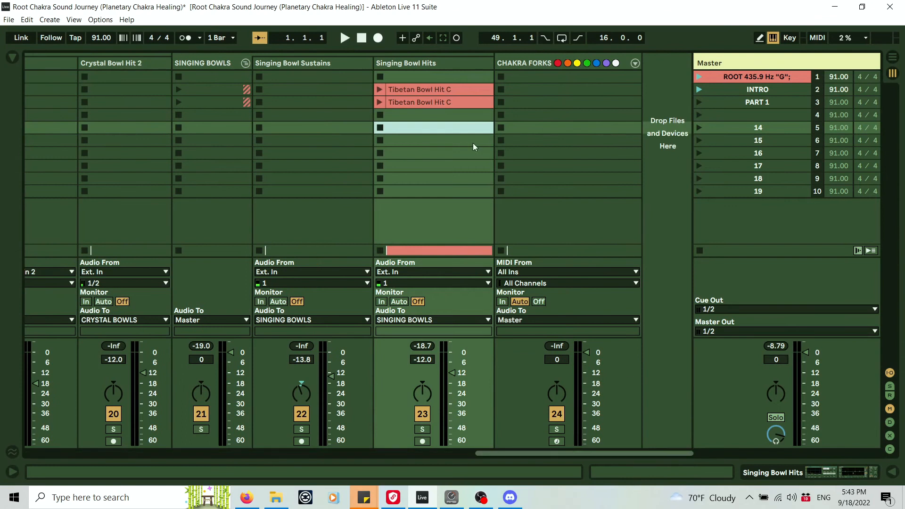
click(466, 103)
key(Delete)
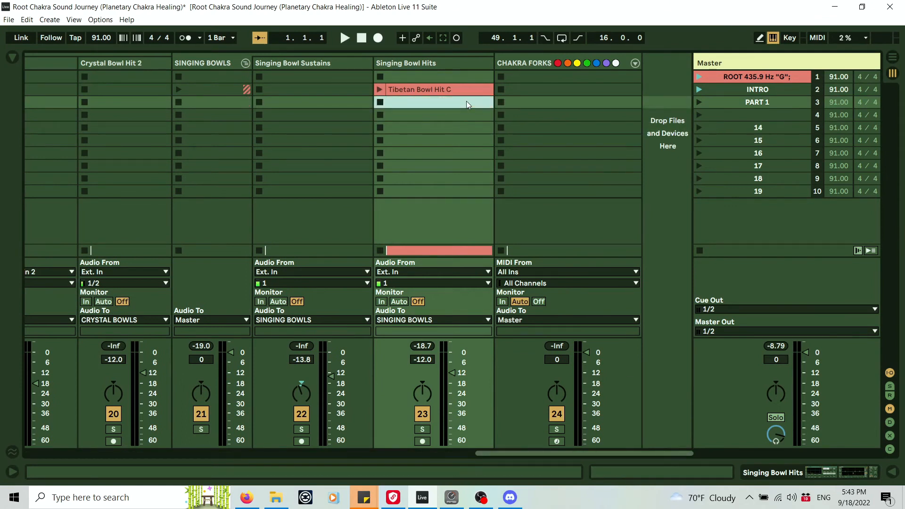
click(773, 103)
click(466, 104)
drag(571, 452, 541, 431)
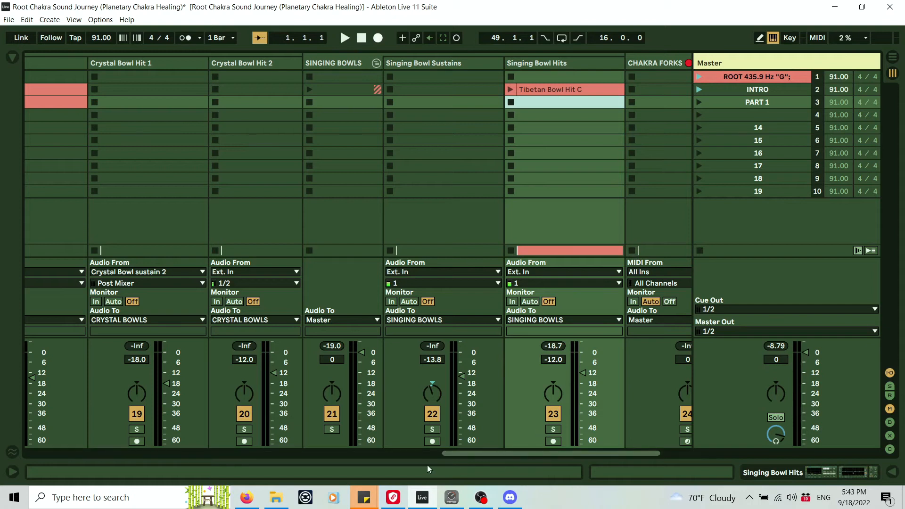
drag(499, 449, 575, 457)
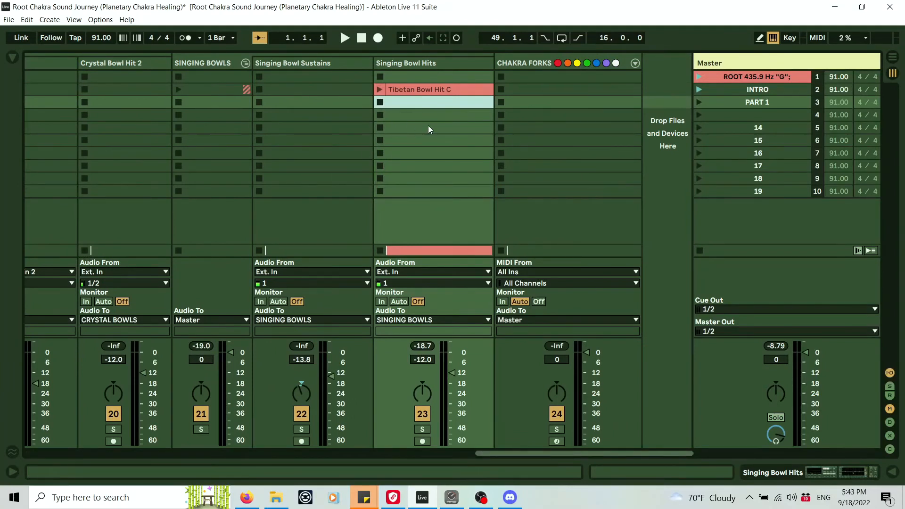
Step: Check the crystal bowl clips in Arrangement View, and delete the CB Root "C" sustain clip from the PART 1 scene in Session View
click(892, 58)
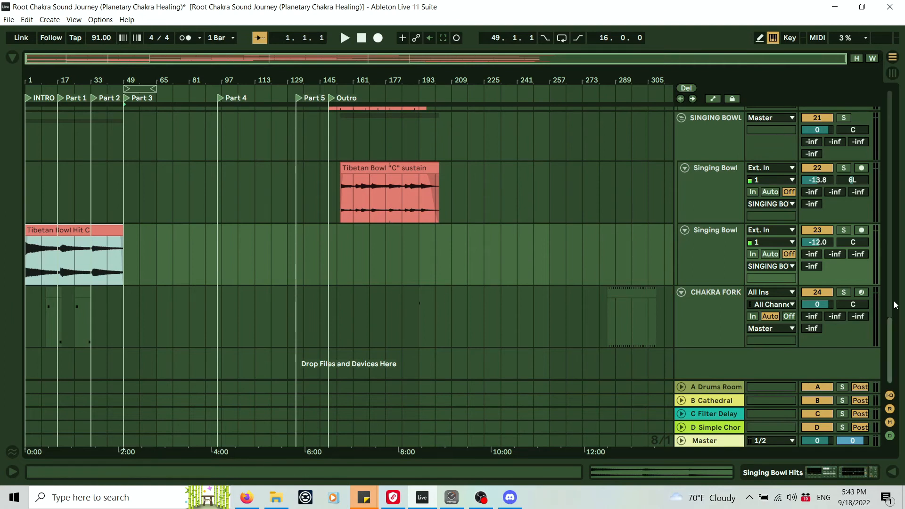
drag(890, 329, 896, 277)
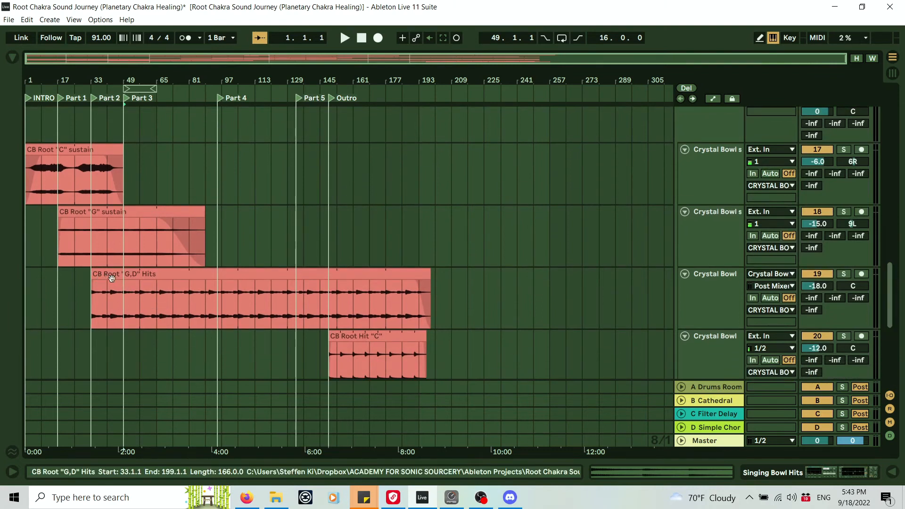
click(892, 73)
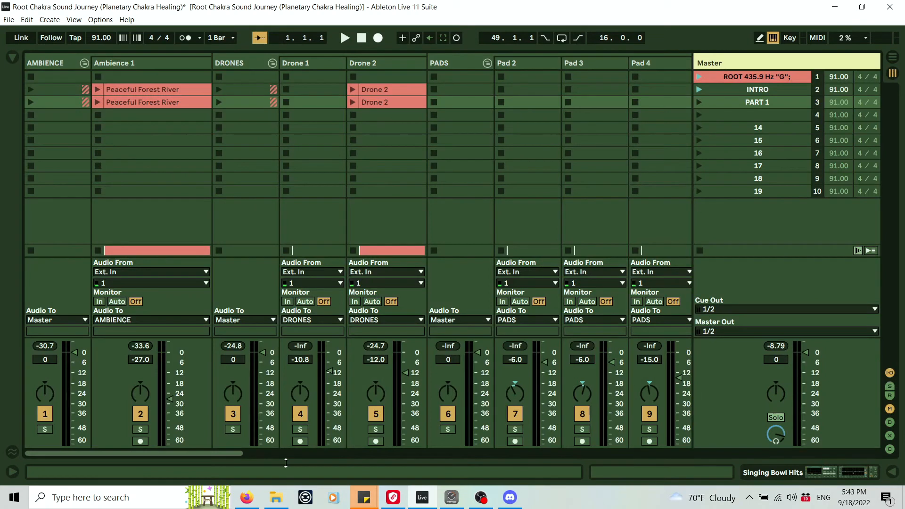
click(892, 57)
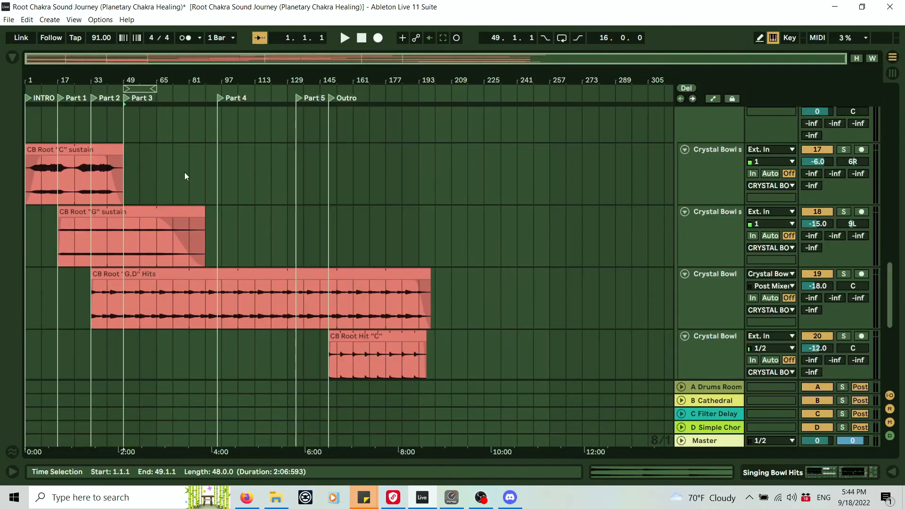
click(891, 77)
drag(228, 451, 533, 471)
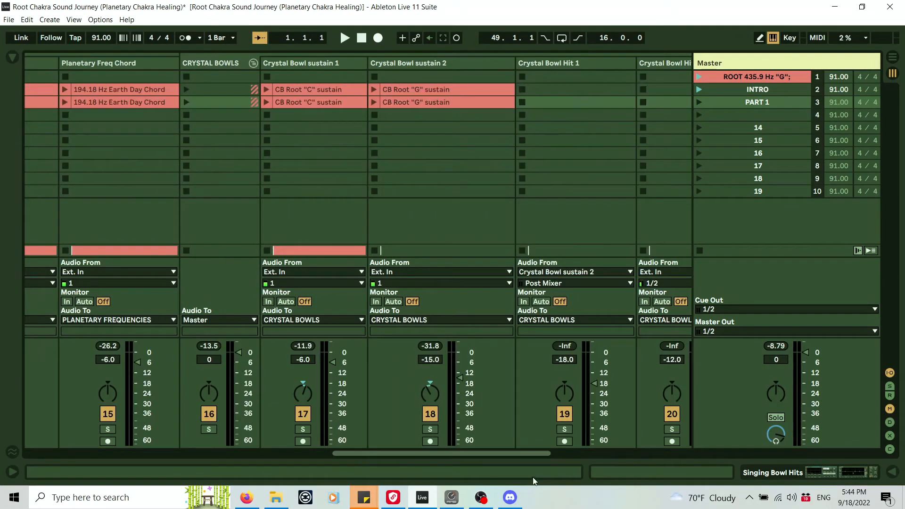
click(323, 104)
key(Delete)
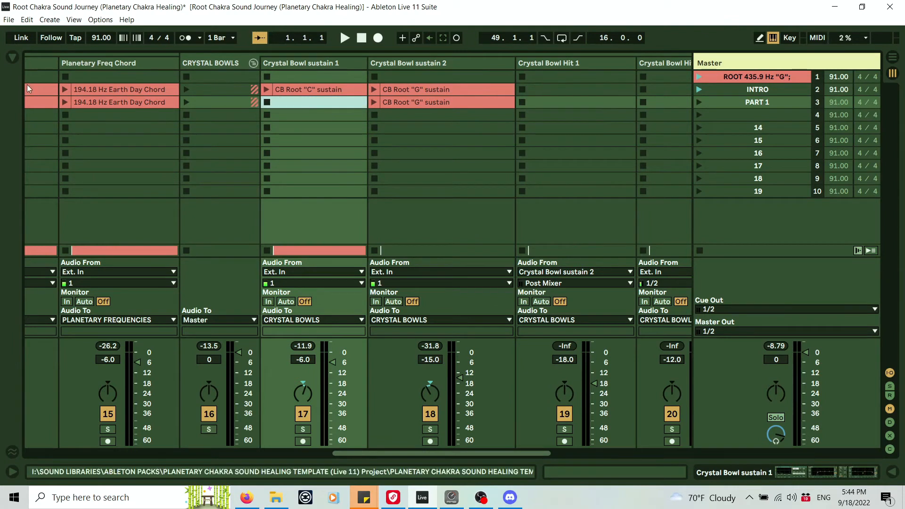
Step: Add the CB Root "G,D" Hits clip from the template's CRYSTAL BOWLS group to the PART 1 scene on the Crystal Bowl Hit 1 track
click(12, 58)
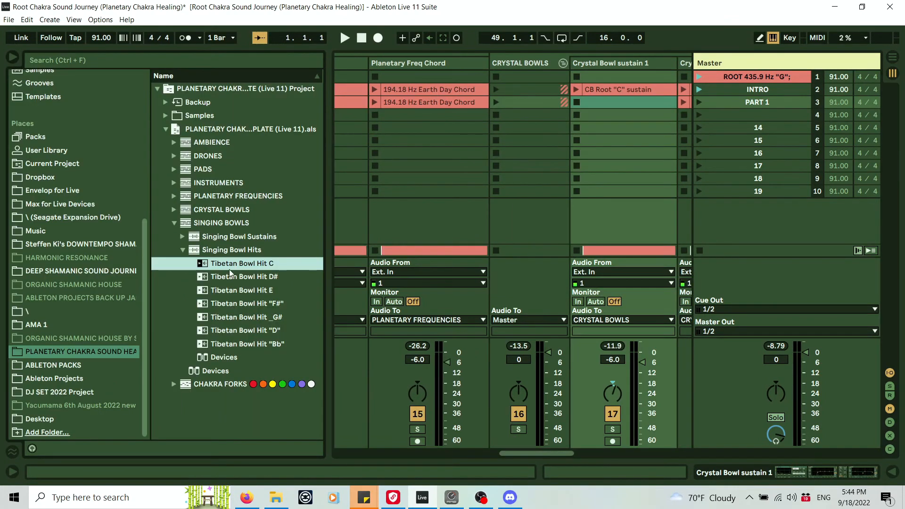
click(173, 222)
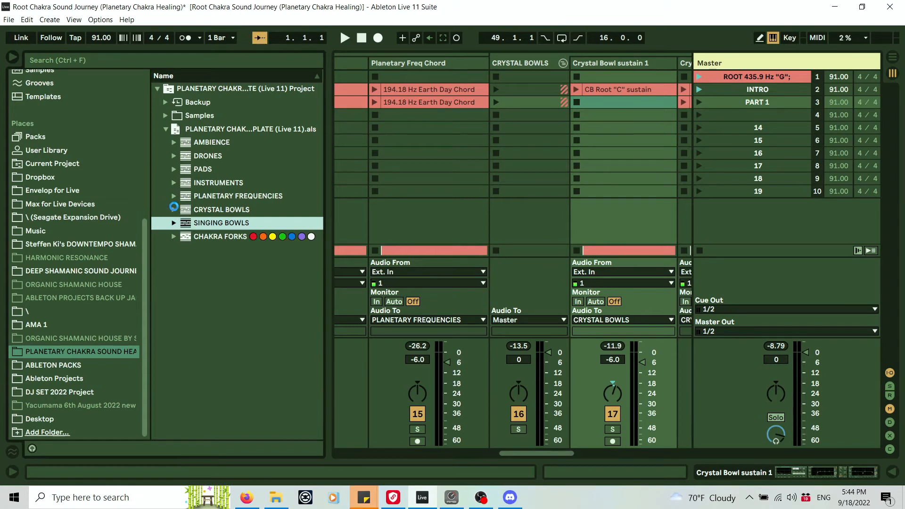
click(174, 209)
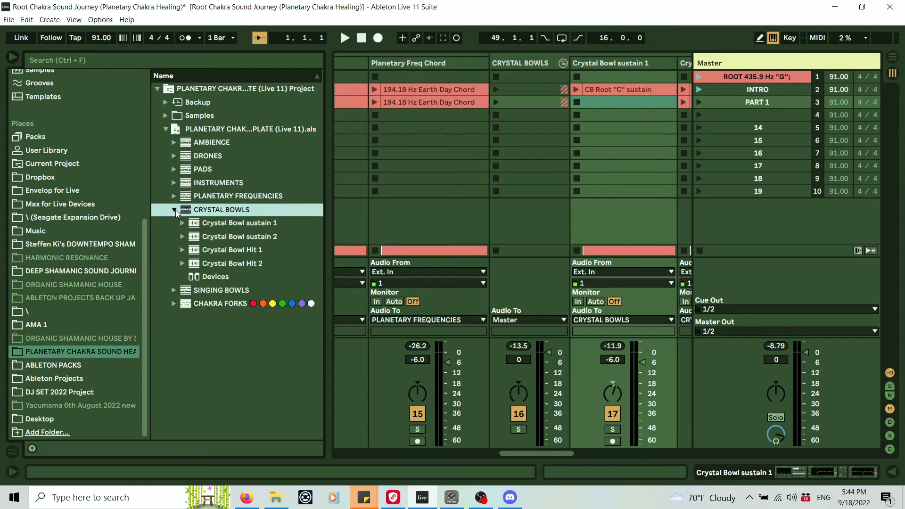
click(181, 250)
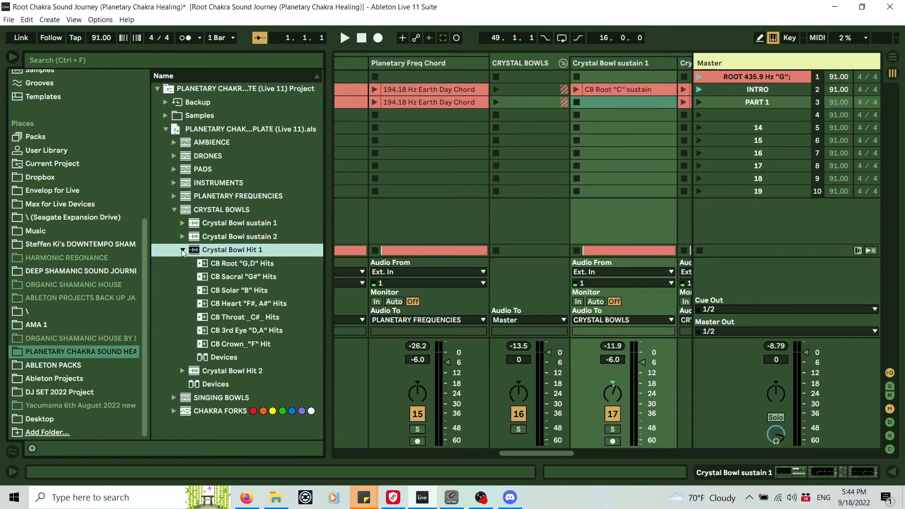
drag(555, 453, 605, 458)
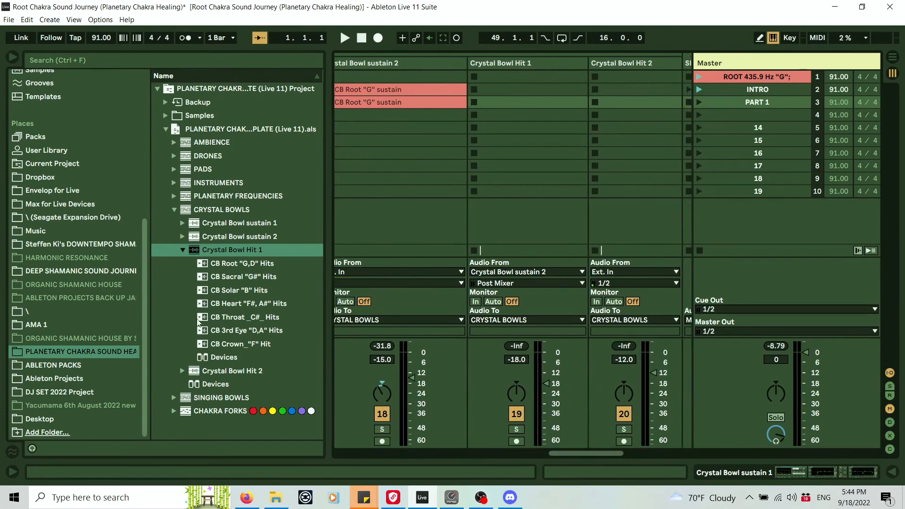
click(228, 263)
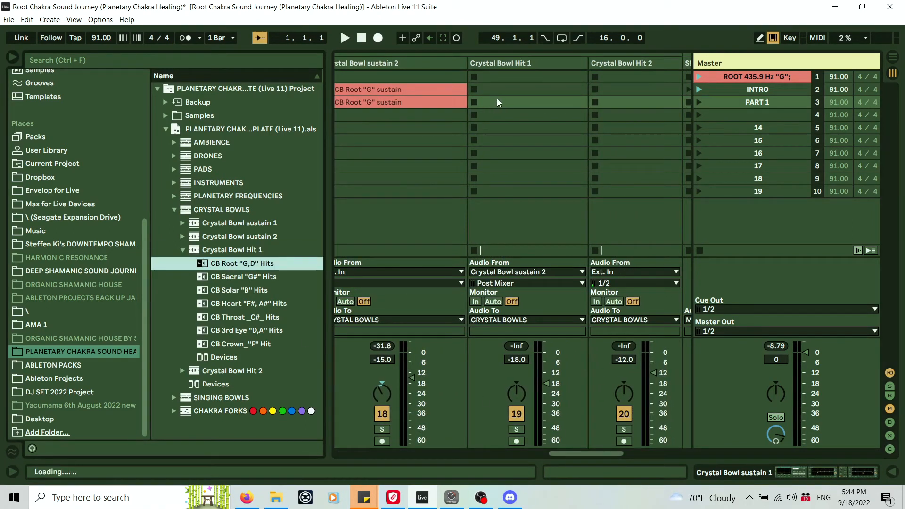
drag(505, 101, 505, 101)
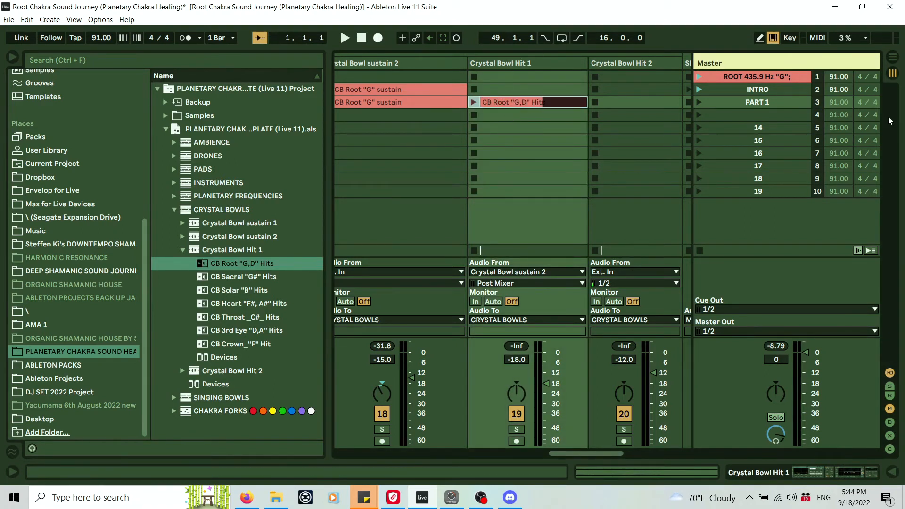
Step: Check the clips in Arrangement View, and add the template's Shamanic Drum clip to the PART 1 scene on the Instrument 1 track
key(Tab)
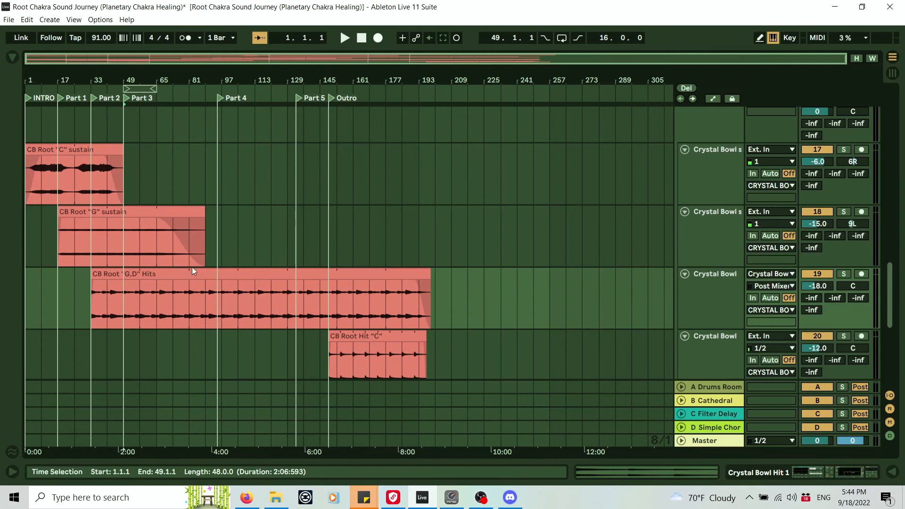
scroll(191, 264, down, 10)
scroll(192, 266, up, 10)
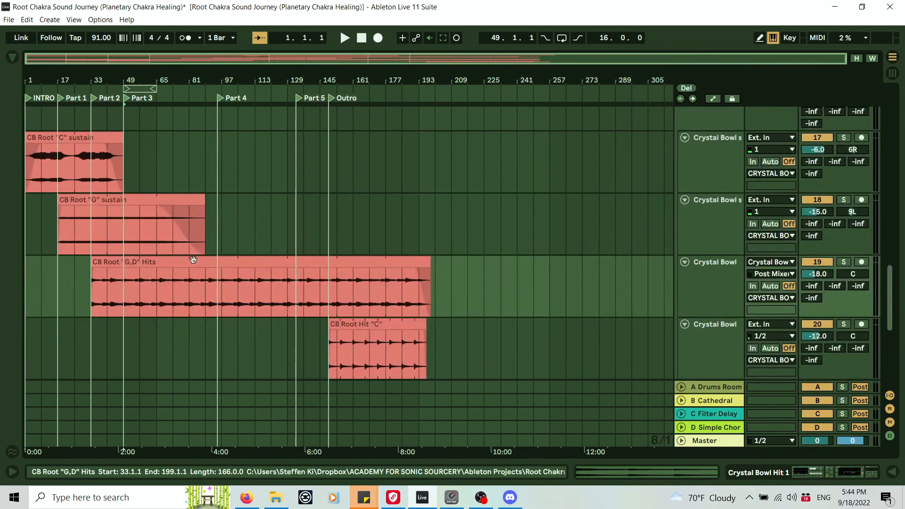
scroll(196, 264, up, 6)
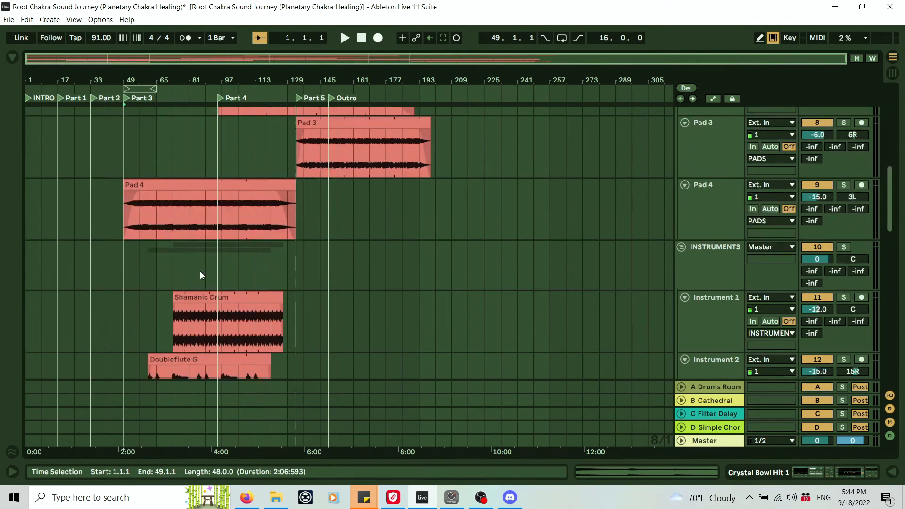
click(888, 75)
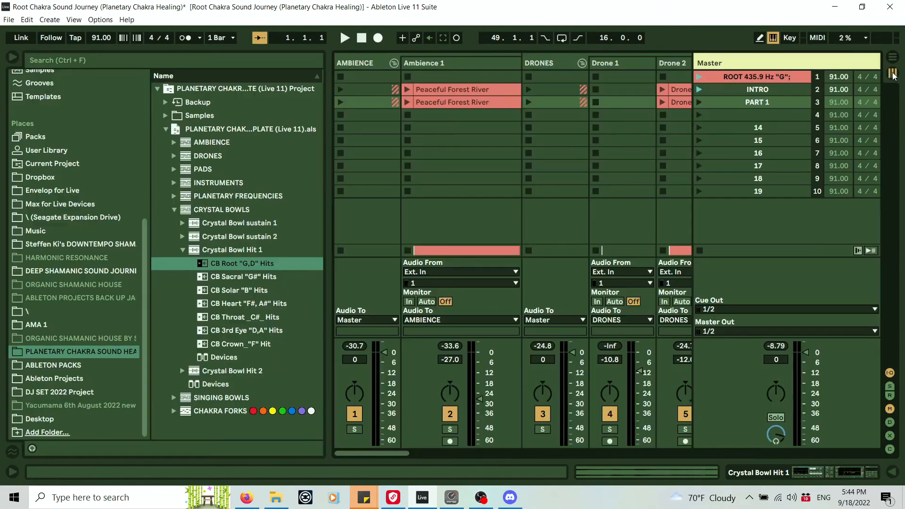
click(172, 209)
click(173, 182)
drag(393, 454, 490, 454)
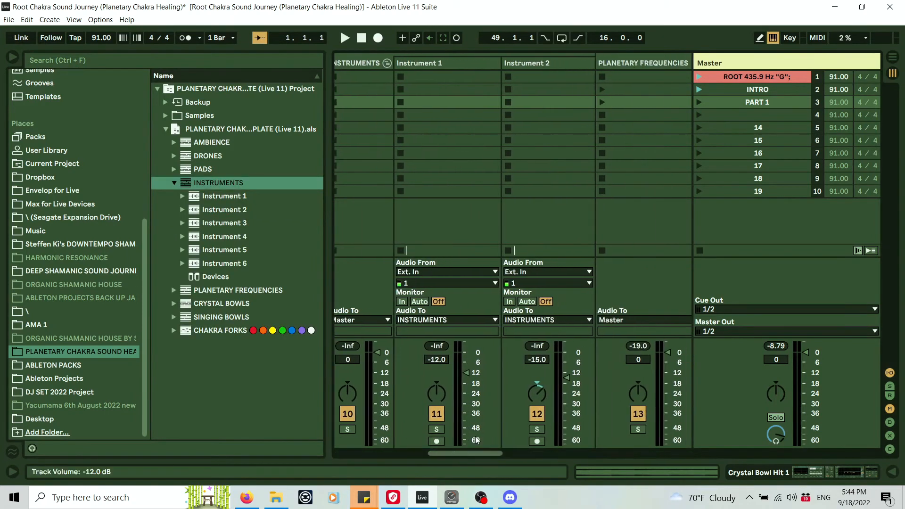
click(183, 196)
click(239, 208)
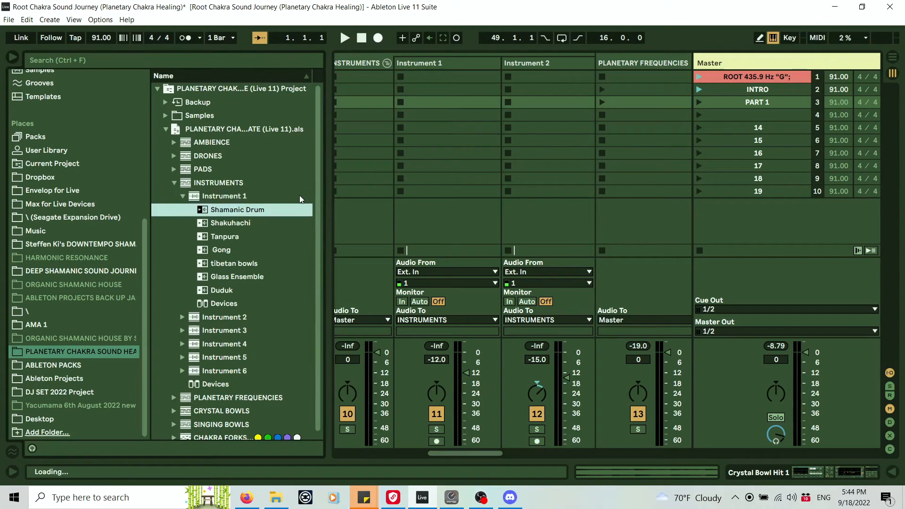
drag(428, 104, 429, 102)
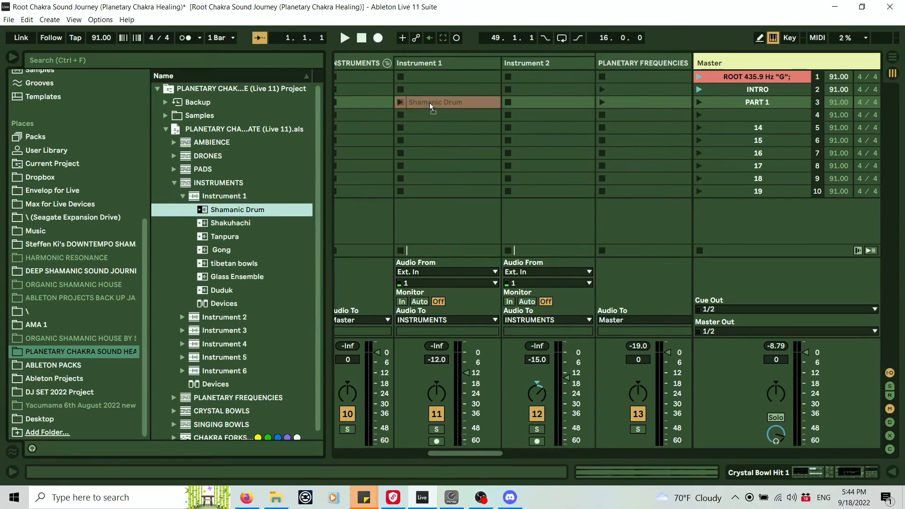
Step: Add the Doubleflute G clip from the template's Instrument 2 to the PART 1 scene on the Instrument 2 track
click(188, 316)
click(239, 224)
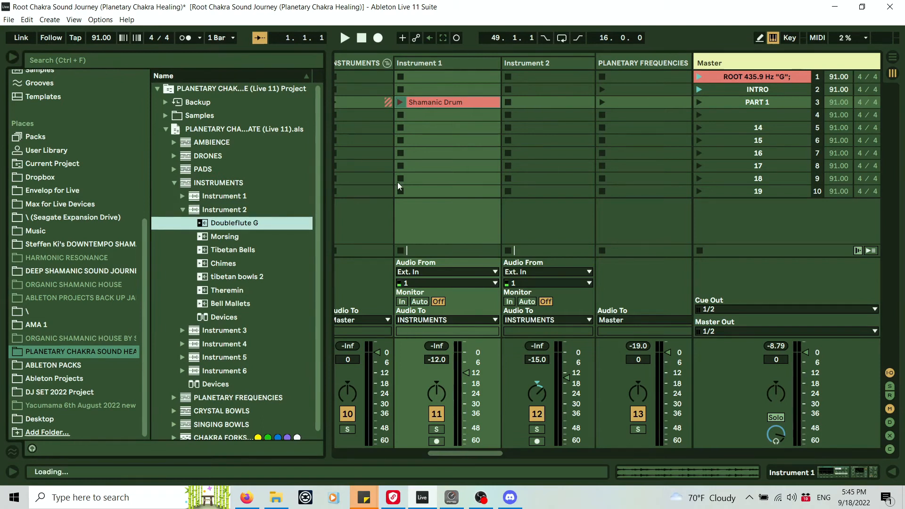
drag(535, 102, 535, 101)
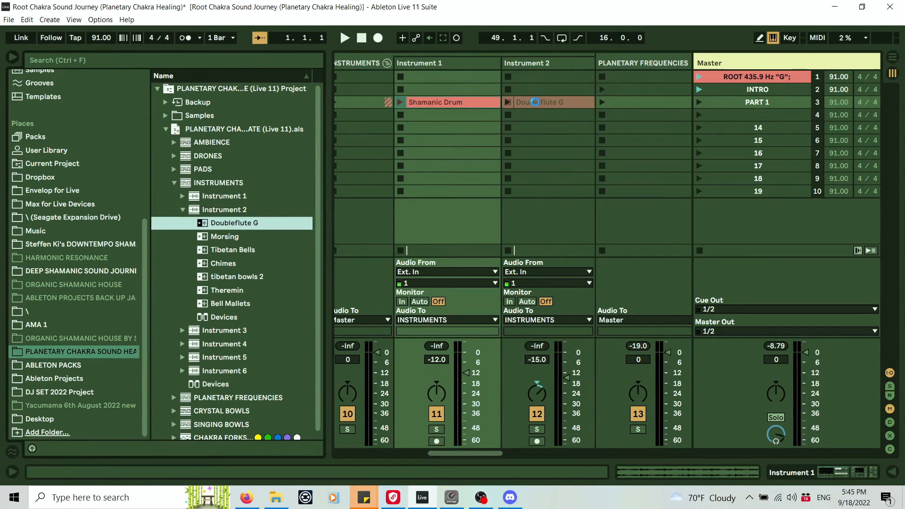
Step: Add the first Pad 4 clip from the template's PADS group to the PART 1 scene on the Pad 4 track
click(174, 182)
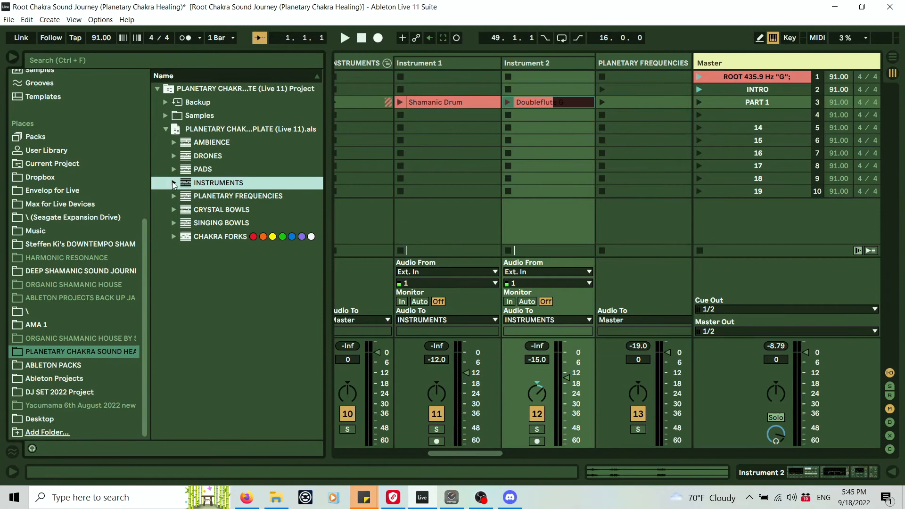
click(173, 169)
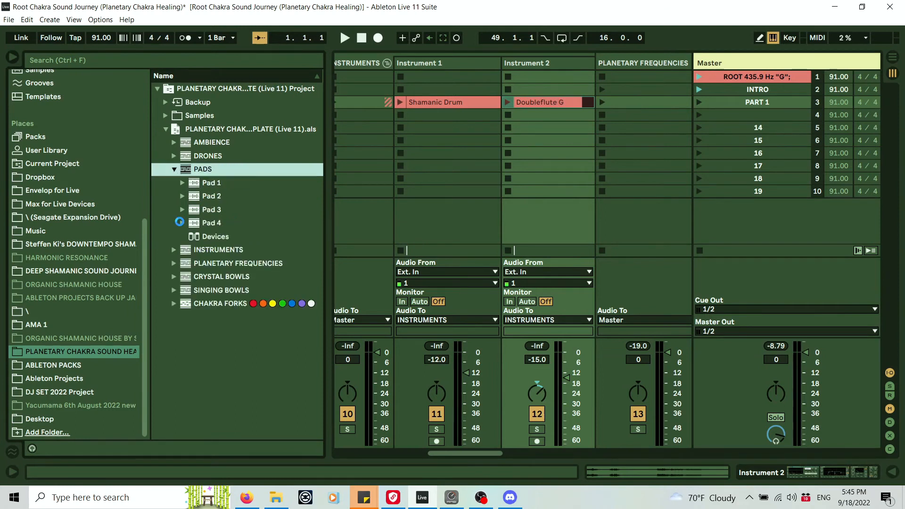
click(182, 222)
click(231, 237)
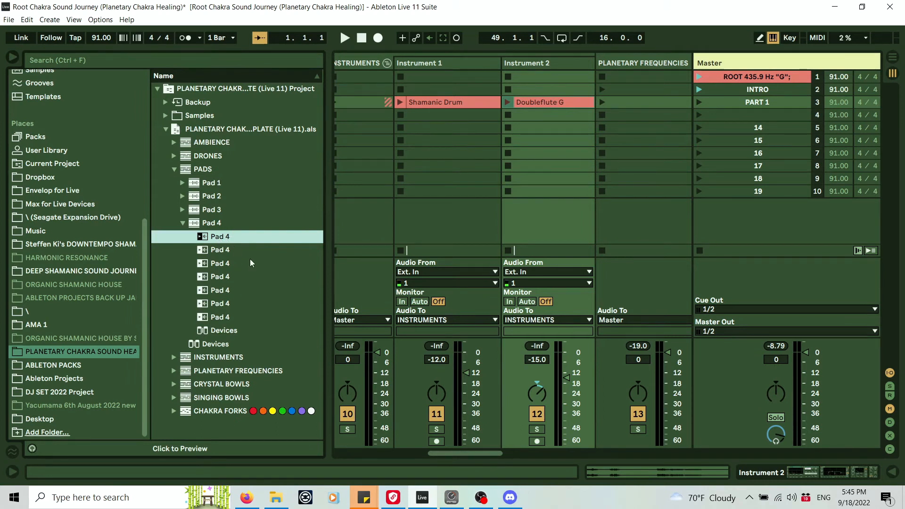
drag(491, 452, 444, 467)
click(227, 238)
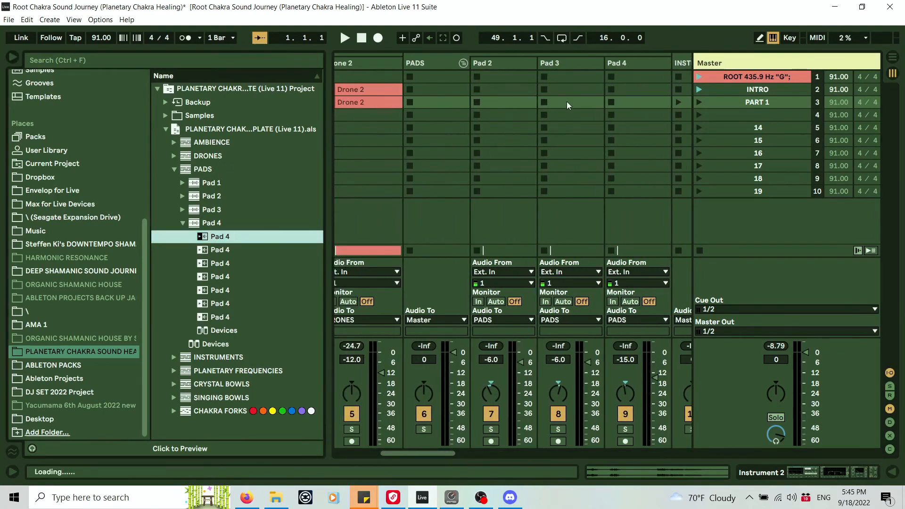
drag(634, 100, 636, 102)
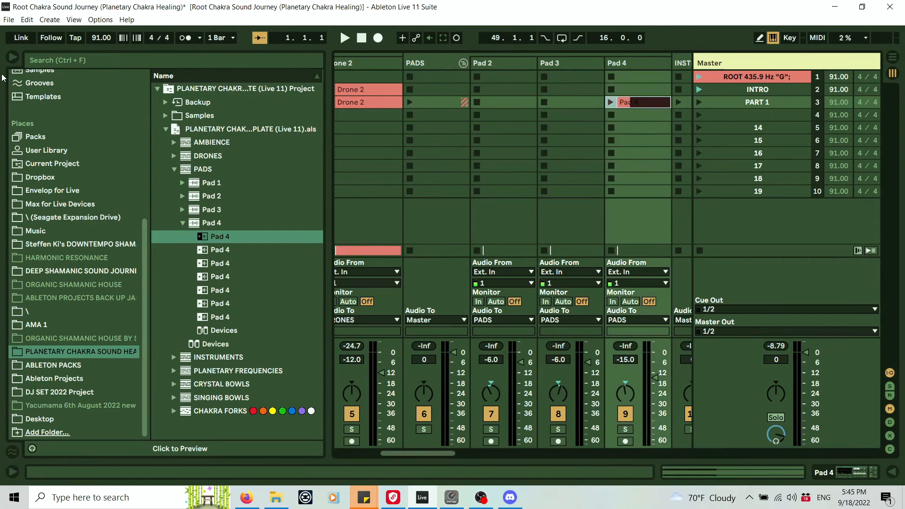
Step: Hide the browser, and launch the INTRO scene for playback
key(ctrl+alt+b)
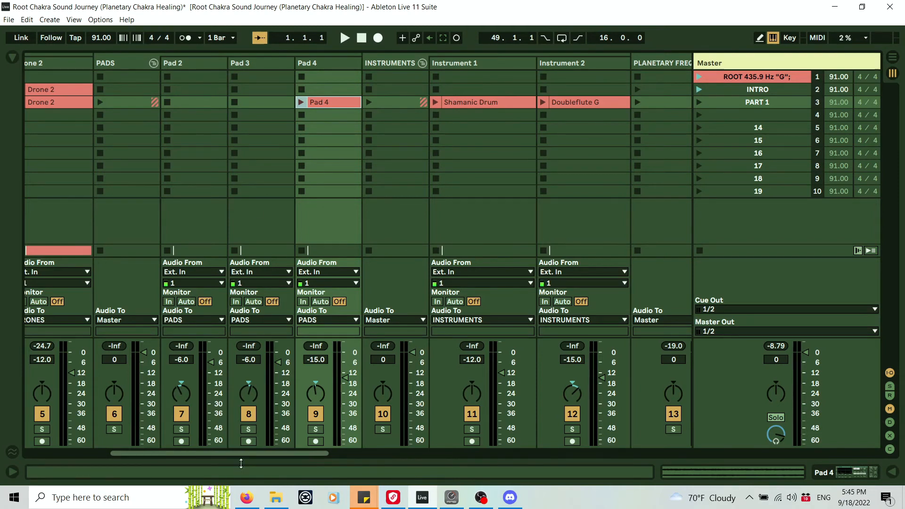
drag(216, 453, 132, 454)
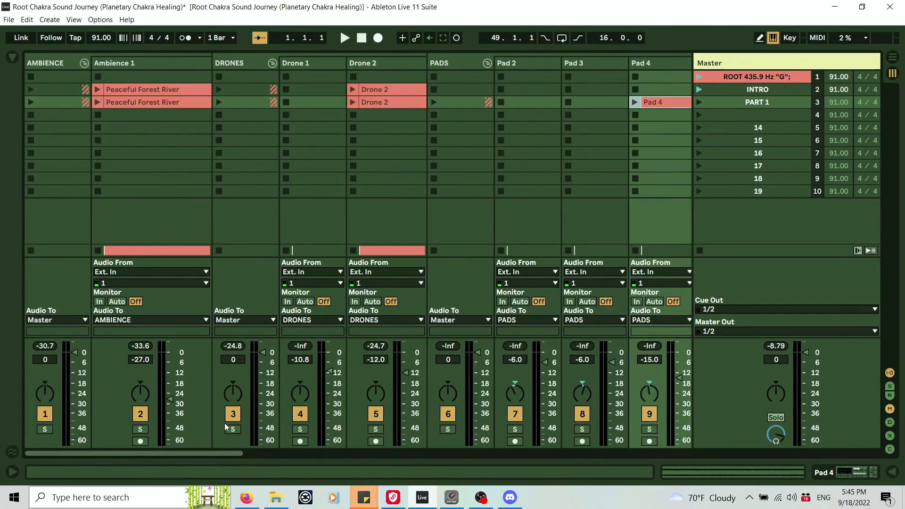
drag(225, 452, 405, 452)
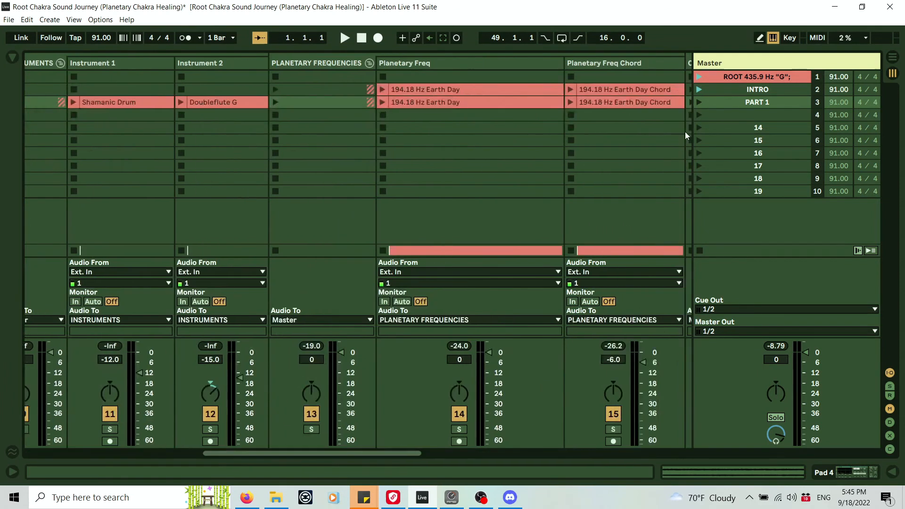
click(698, 90)
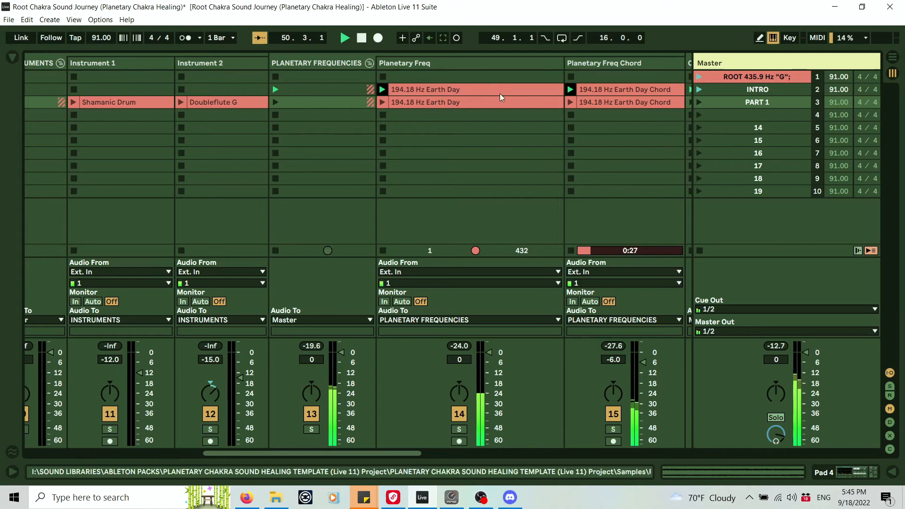
drag(414, 454, 587, 457)
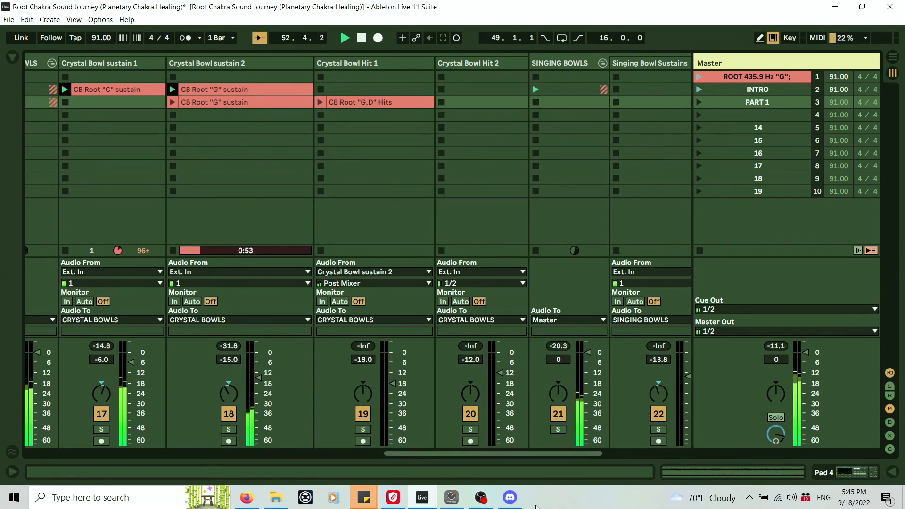
drag(498, 454, 423, 454)
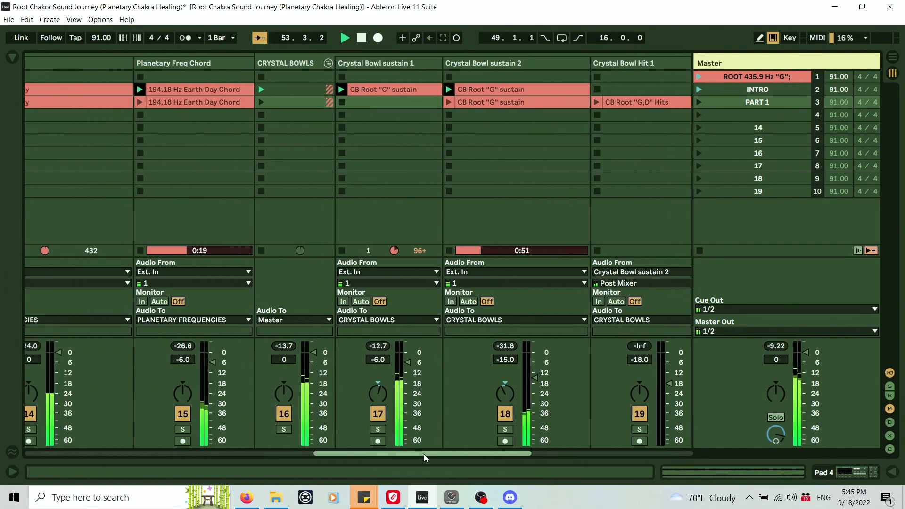
Step: Select the INTRO scene's CB Root "C" sustain clip, and show the device chain of the Crystal Bowl sustain 1 track
click(402, 178)
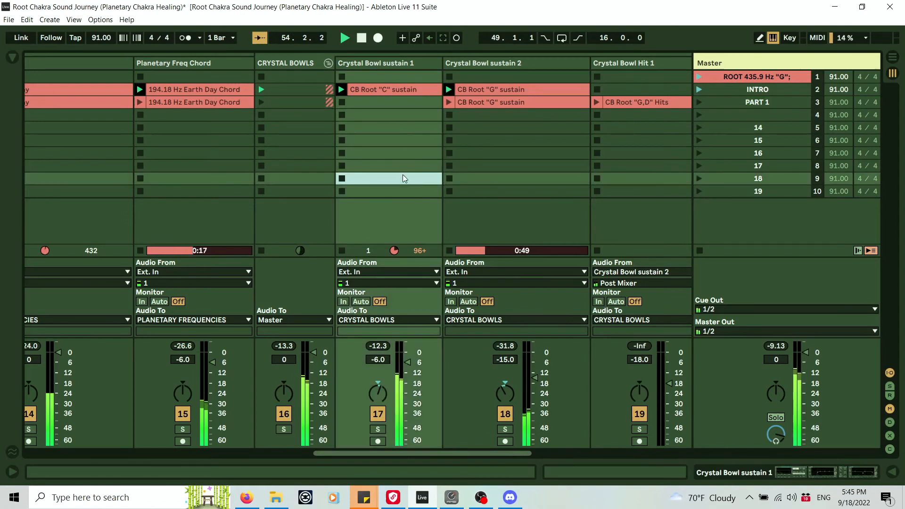
click(399, 116)
click(392, 101)
click(397, 88)
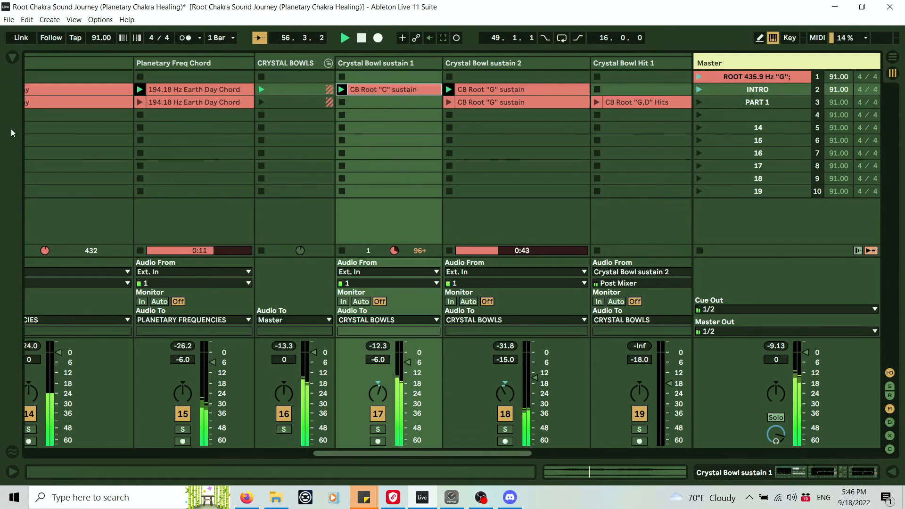
double_click(393, 65)
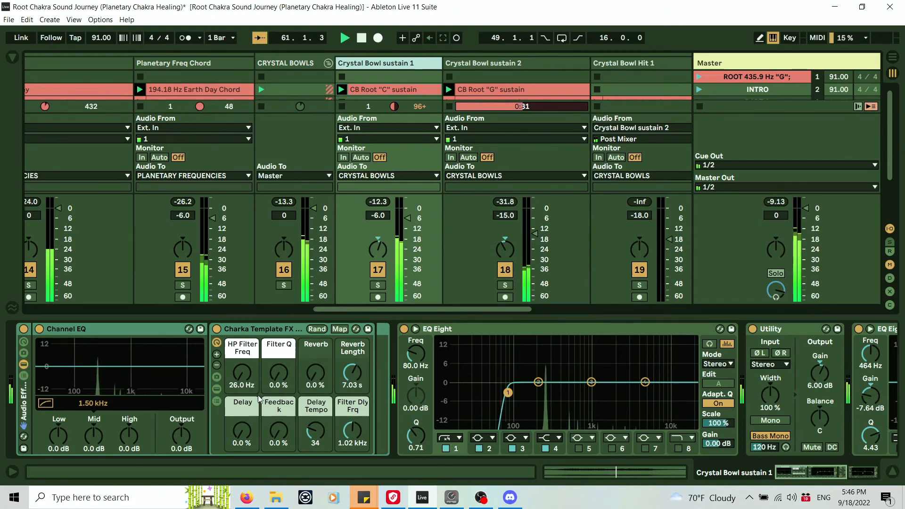
Step: In the Charka Template FX rack, sweep Delay up to about 71% and back to 0.0%, and raise HP Filter Freq to 19.9 kHz
mouse_move(241, 382)
mouse_down()
mouse_move(241, 311)
mouse_move(240, 392)
mouse_up()
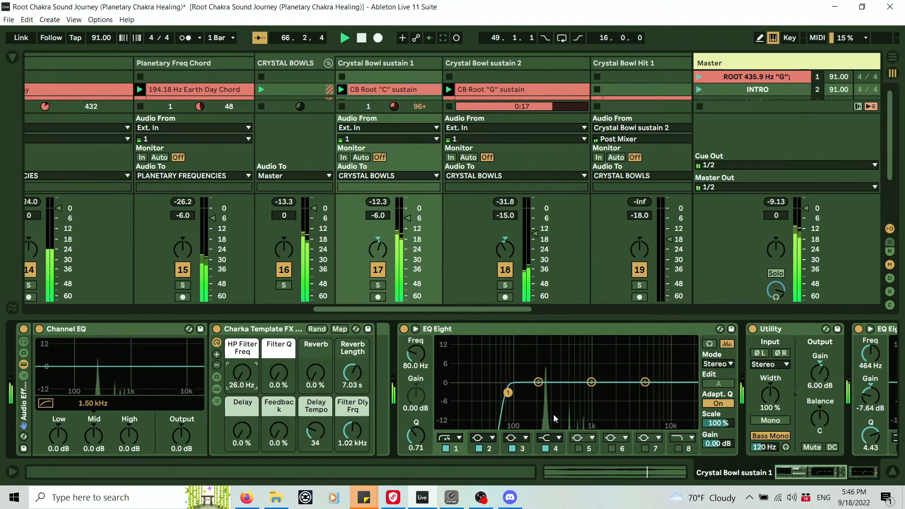
mouse_move(795, 471)
mouse_down()
mouse_move(829, 471)
mouse_move(790, 471)
mouse_up()
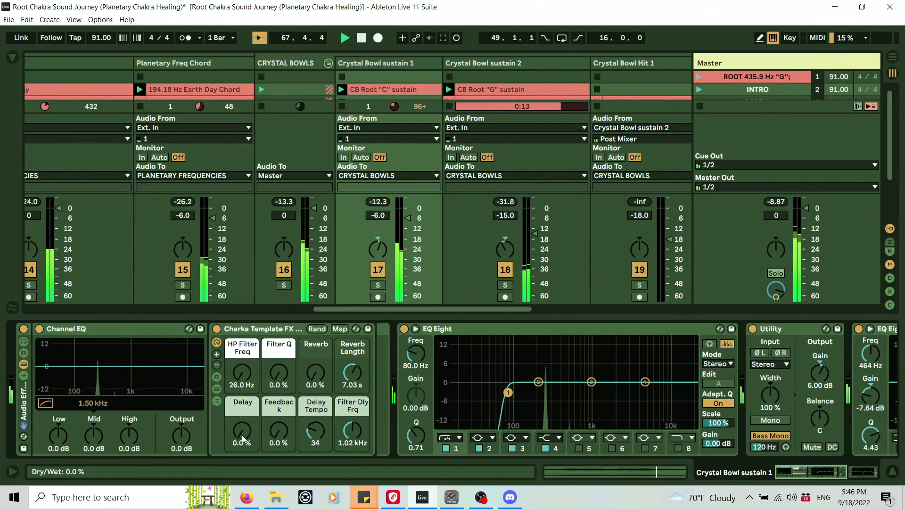
drag(241, 430, 241, 415)
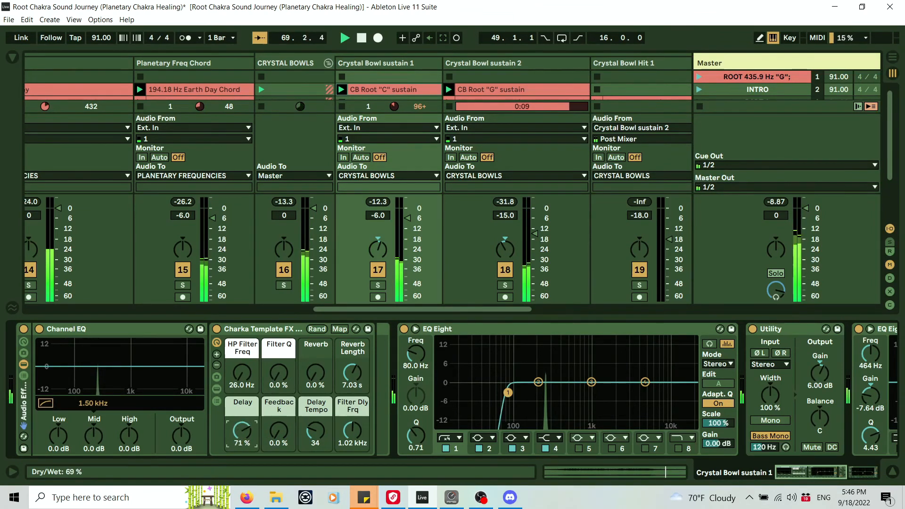
drag(242, 429, 241, 452)
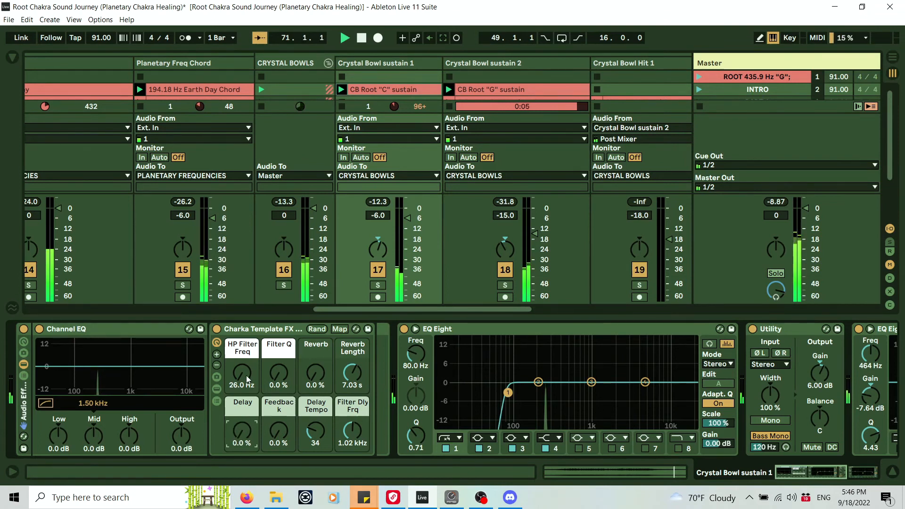
drag(245, 375, 245, 313)
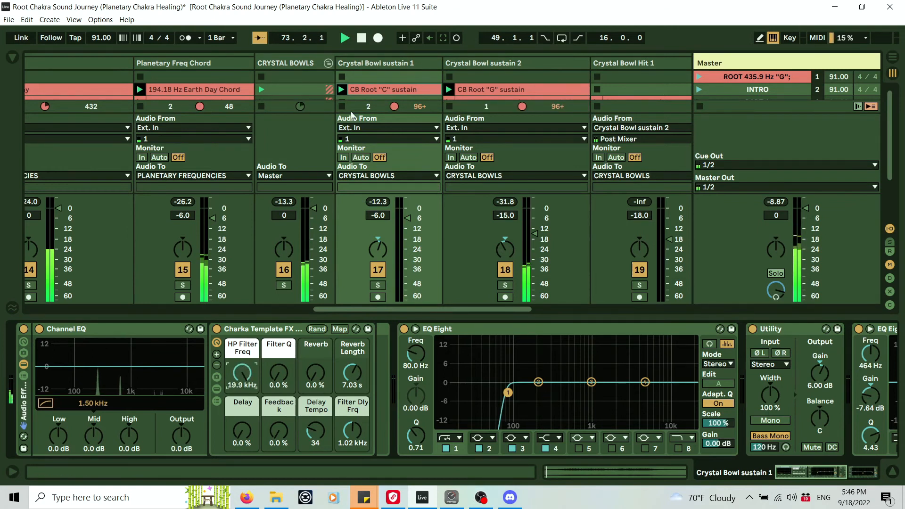
Step: Stop the clip on the Crystal Bowl sustain 1 track, and launch the CB Root "G,D" Hits clip on Crystal Bowl Hit 1
click(342, 106)
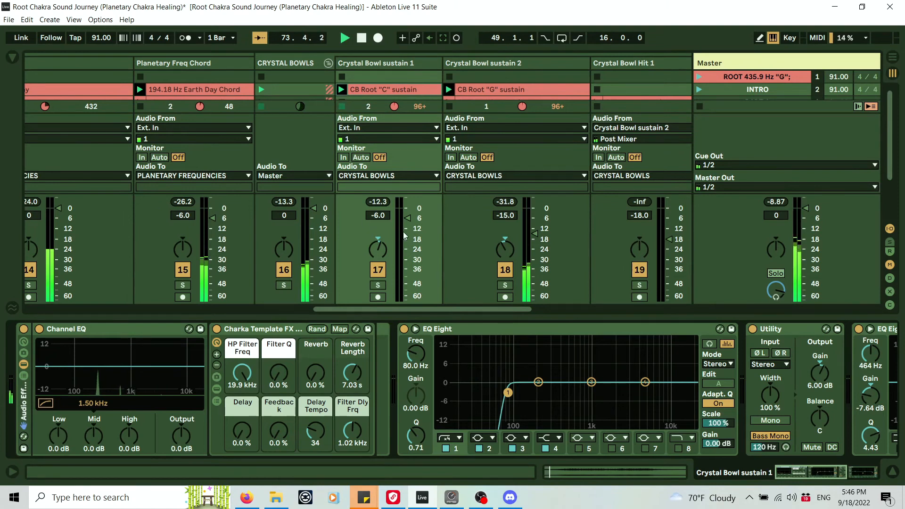
click(892, 472)
click(596, 102)
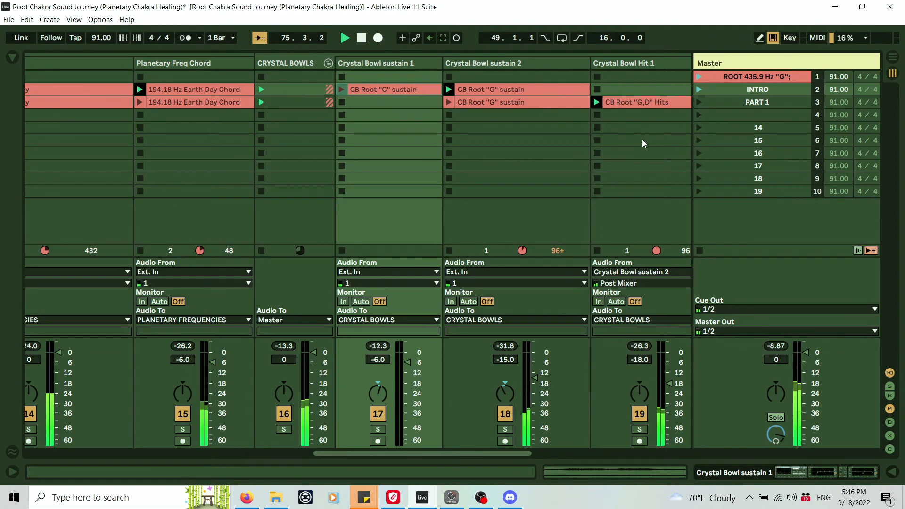
Step: Review the PART 1 clips on the Planetary Freq and Planetary Freq Chord tracks
drag(470, 450, 406, 459)
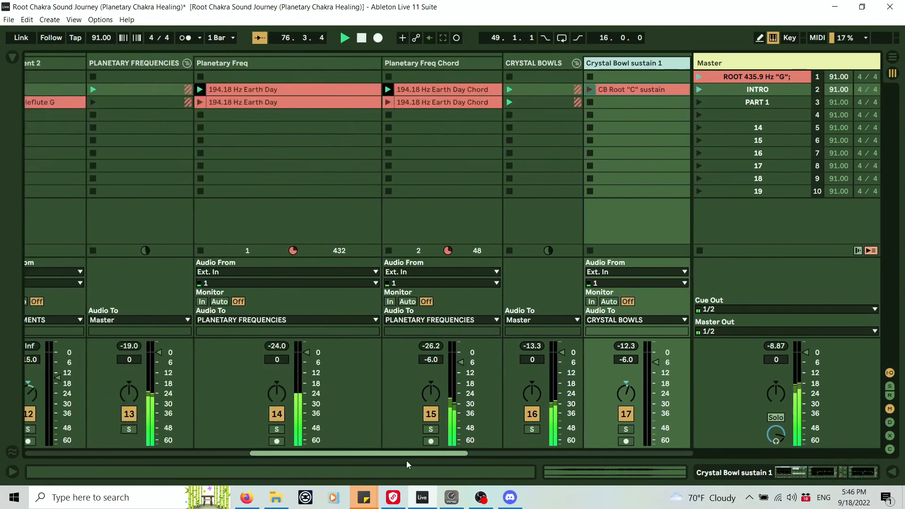
click(282, 102)
click(412, 100)
click(321, 104)
click(442, 100)
click(346, 104)
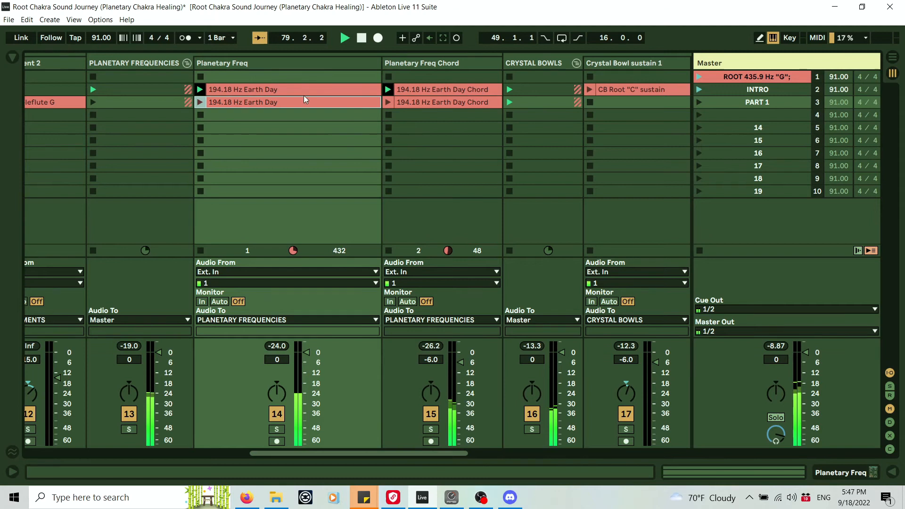
click(415, 103)
Step: Set the Pad 4 track's volume to -12.0 dB, and launch its PART 1 clip
drag(394, 453, 215, 472)
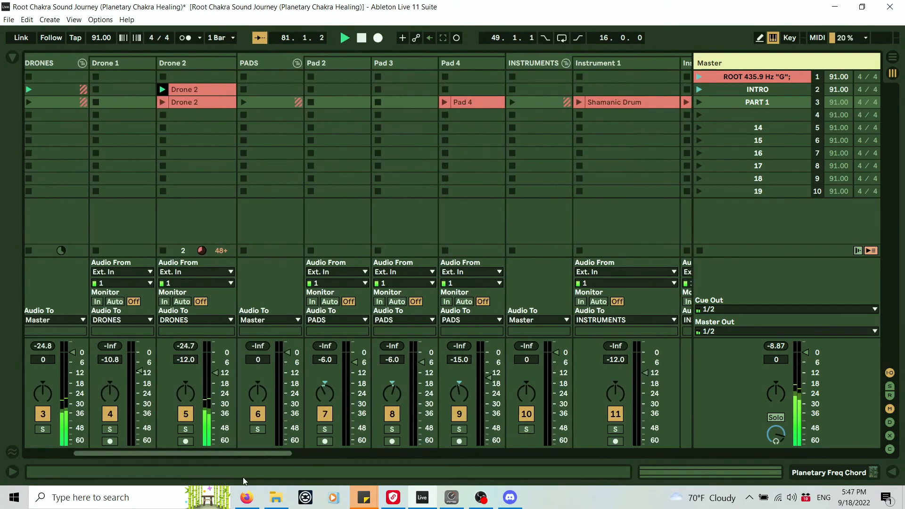
mouse_move(485, 375)
mouse_down()
mouse_move(488, 443)
mouse_move(489, 372)
mouse_up()
click(444, 102)
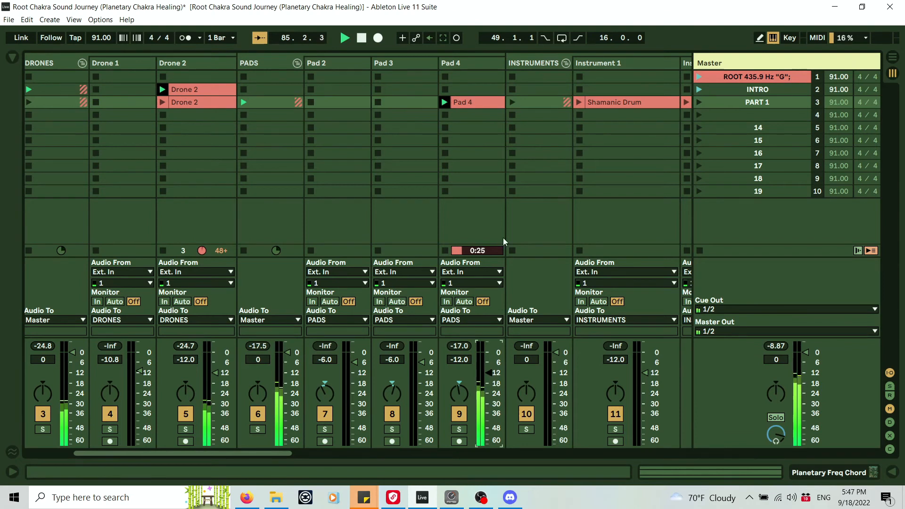
Step: Delete the Drone 2 clip from the PART 1 scene
drag(261, 454, 200, 453)
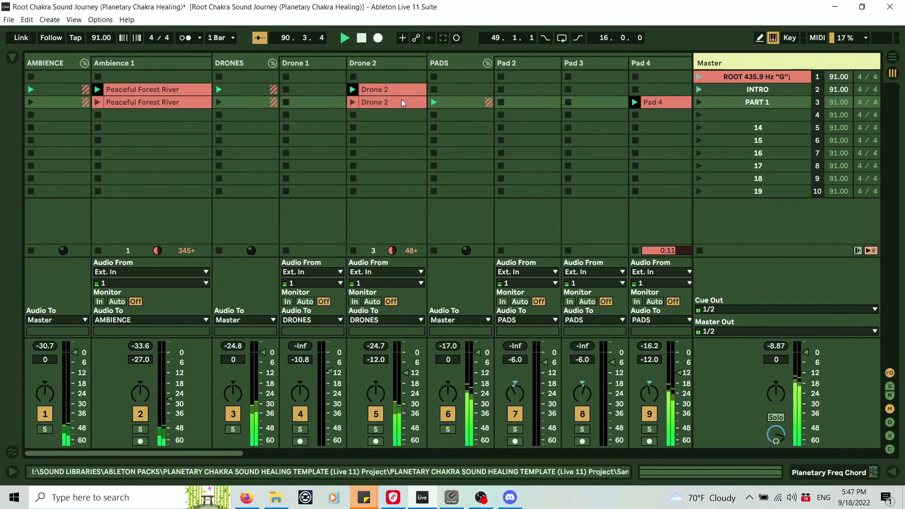
click(388, 104)
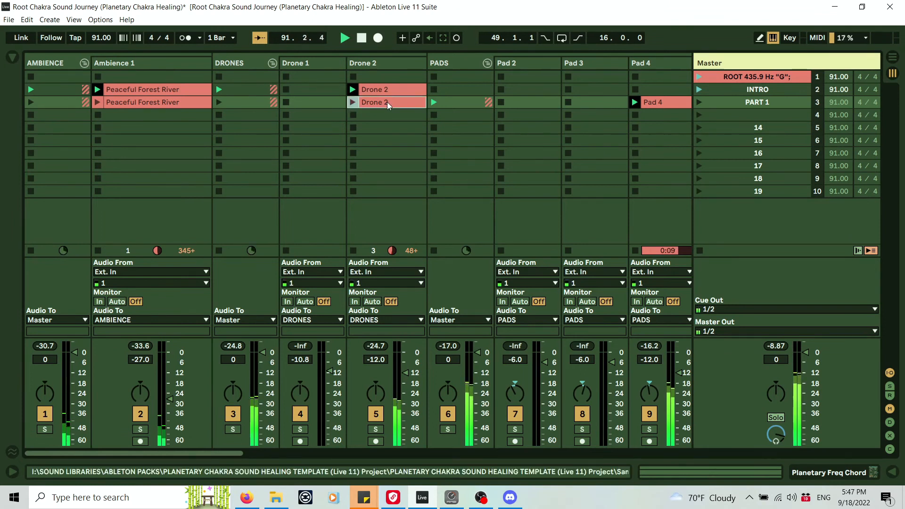
right_click(388, 105)
click(410, 140)
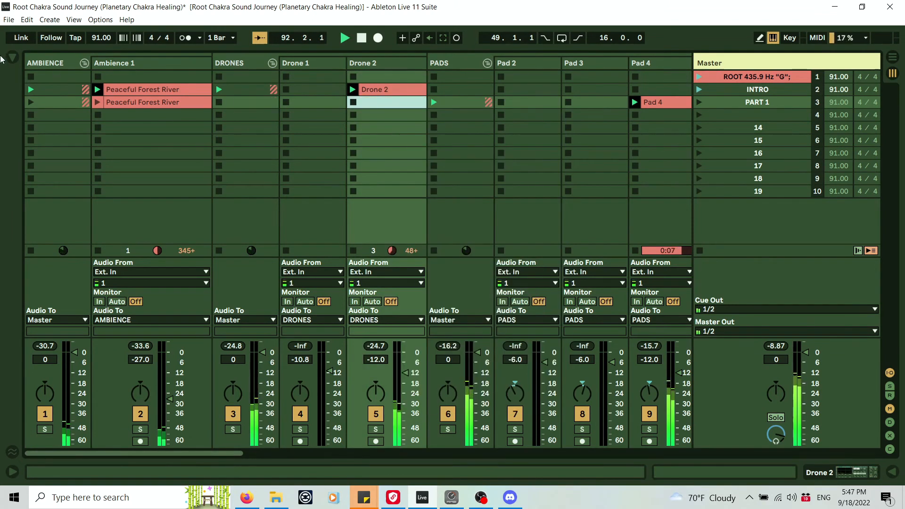
Step: Add the first Drone 1 clip from the template's DRONES group to PART 1 on the Drone 1 track, and hide the browser
click(13, 57)
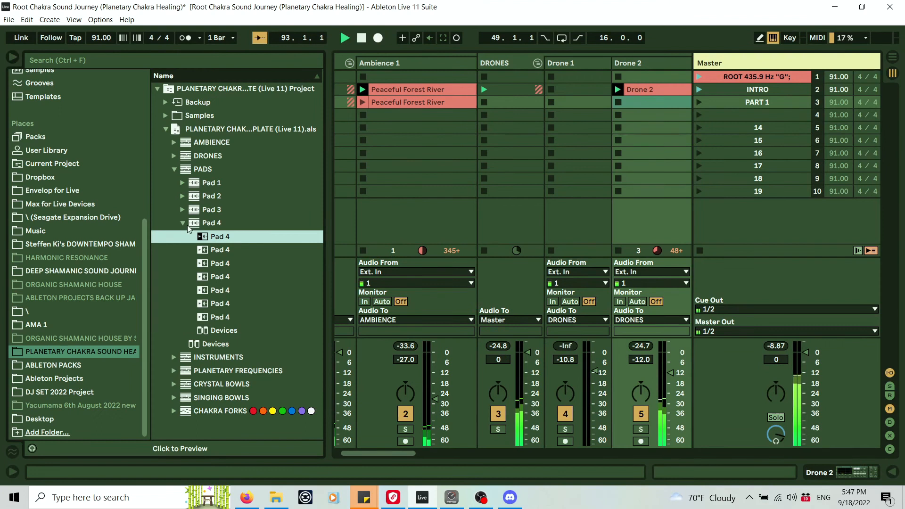
click(174, 169)
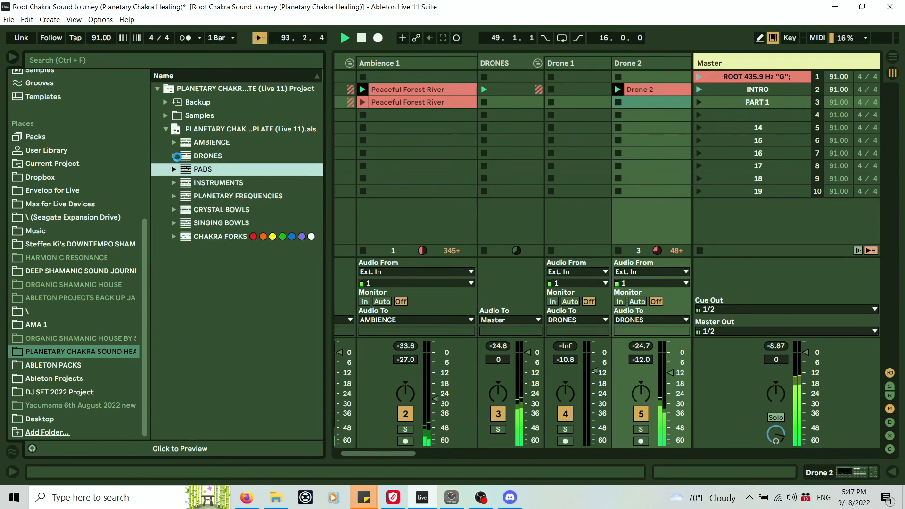
click(176, 157)
click(181, 169)
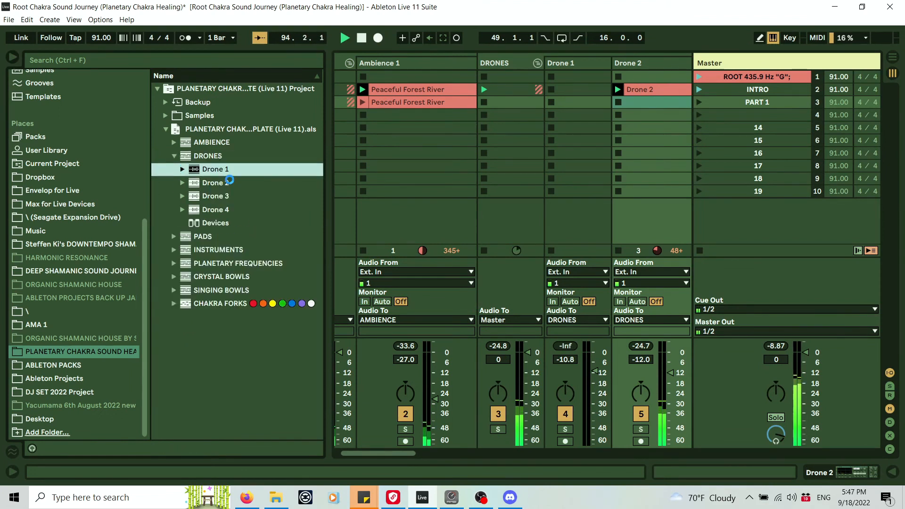
click(219, 185)
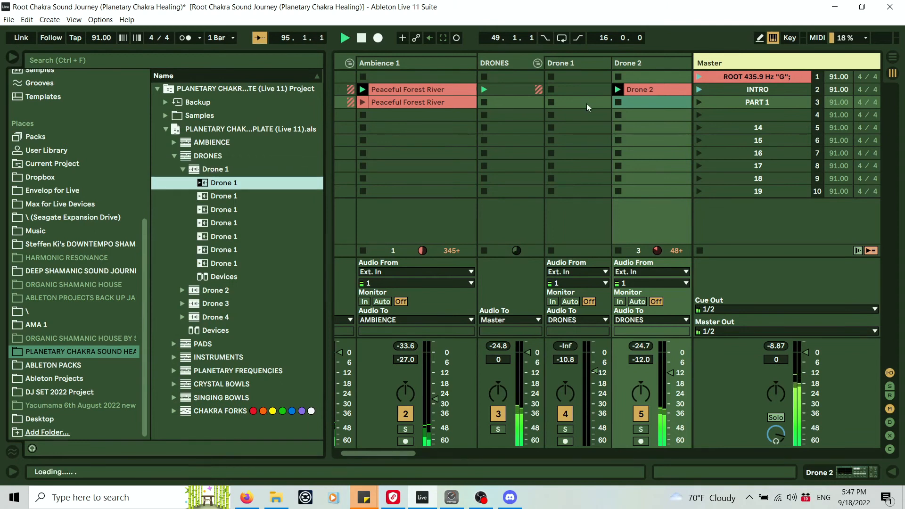
drag(220, 184, 583, 100)
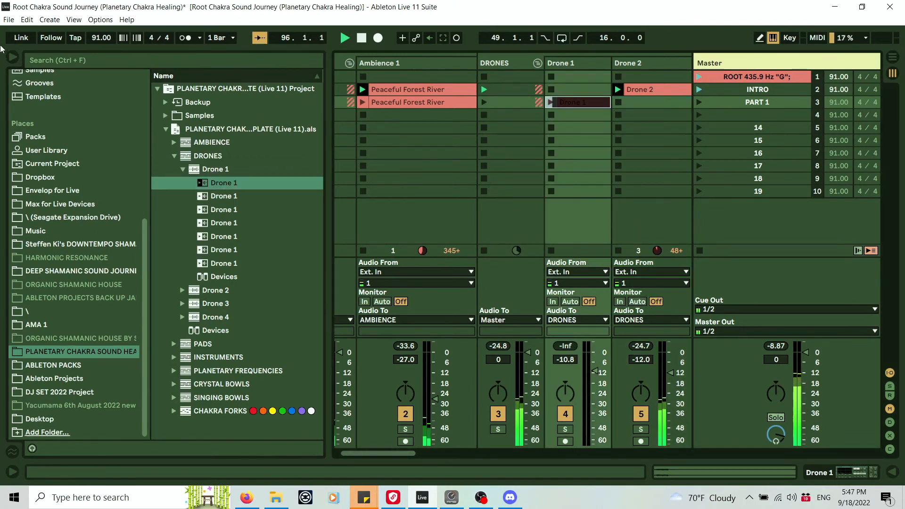
click(14, 60)
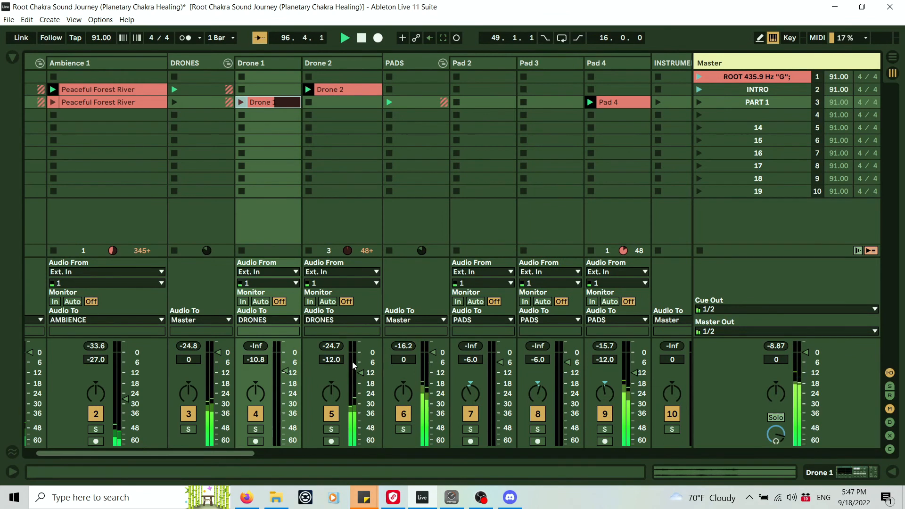
Step: Filter out the playing Drone 2 track by raising HP Filter Freq in its Charka Template FX rack
double_click(333, 63)
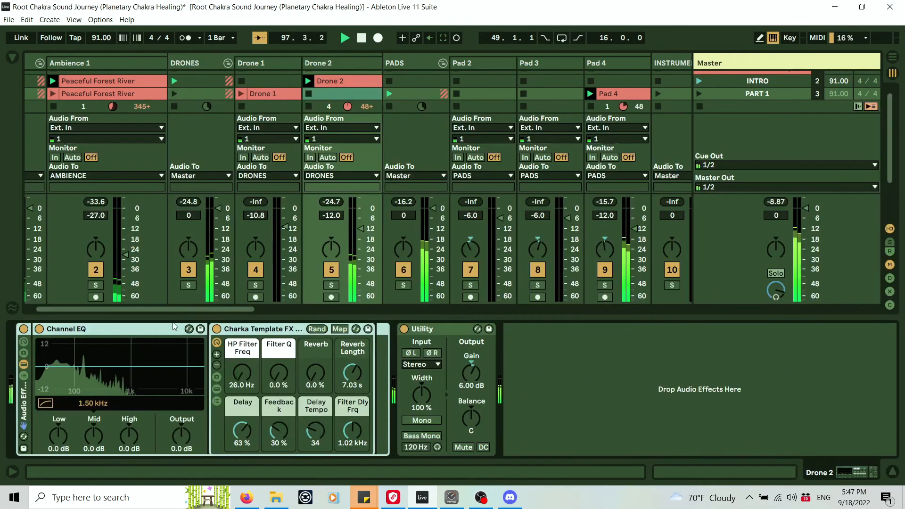
drag(234, 376, 234, 322)
Step: Bring in the PART 1 Drone 1 clip with its HP Filter Freq raised to 19.9 kHz, lowering the filter back to 26.0 Hz as it plays
click(277, 184)
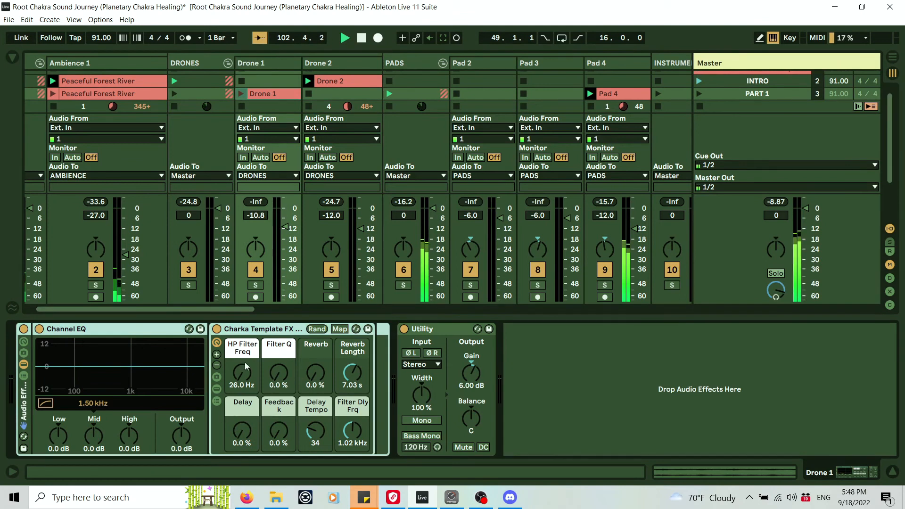
drag(245, 366, 238, 363)
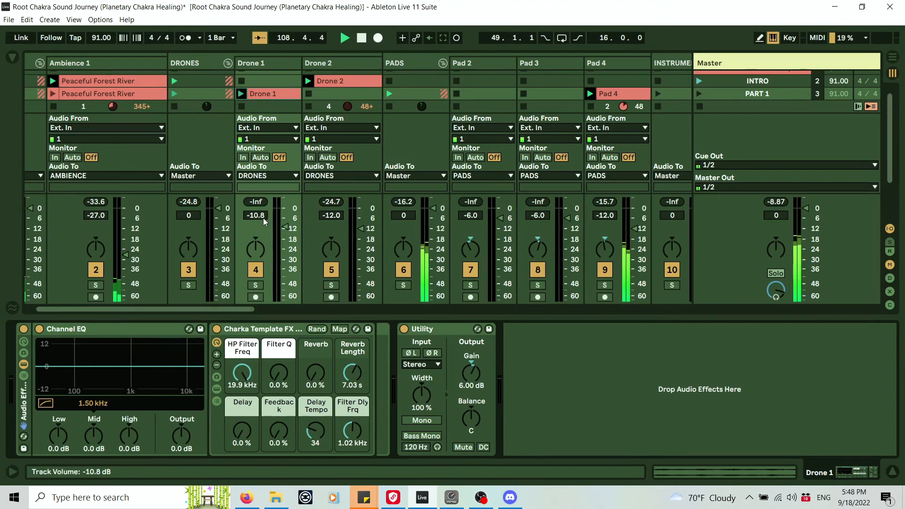
drag(243, 375, 243, 409)
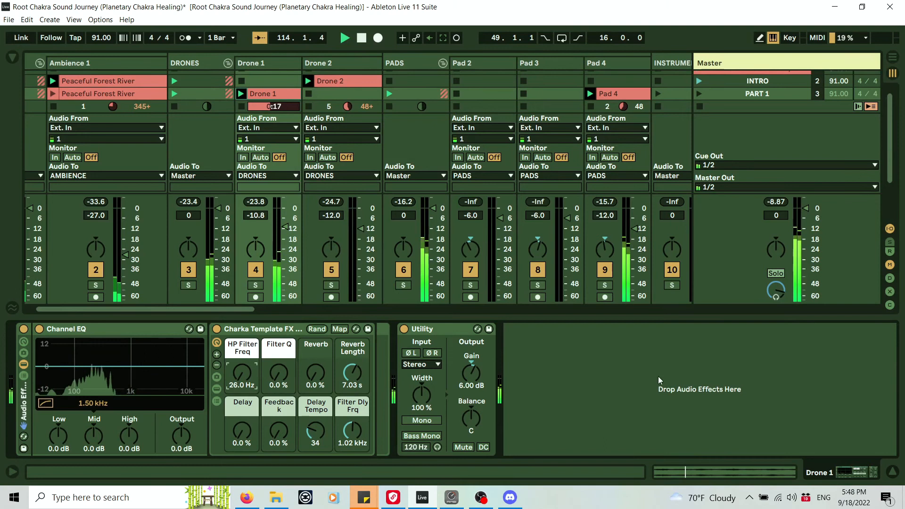
click(892, 472)
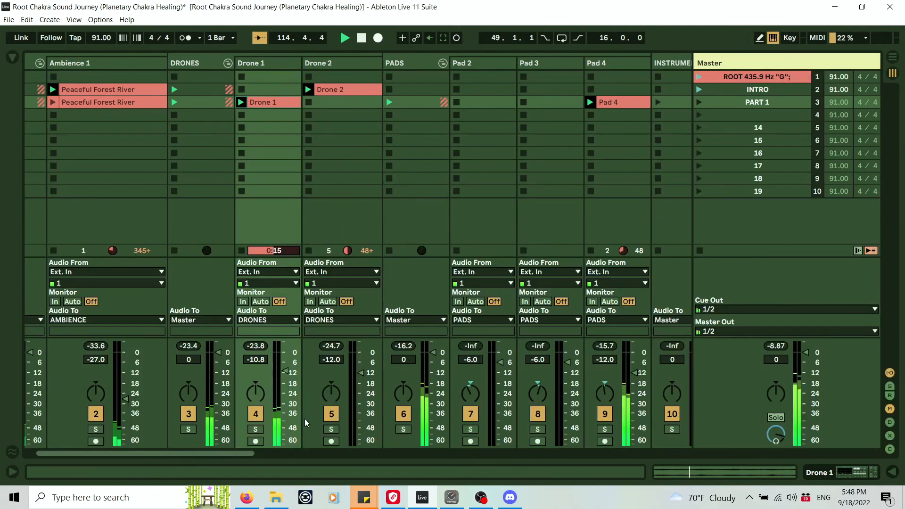
Step: Launch the Shamanic Drum clip, and sweep Instrument 1's HP Filter Freq up to about 11.2 kHz and back to 26.0 Hz
drag(222, 455, 341, 456)
click(347, 101)
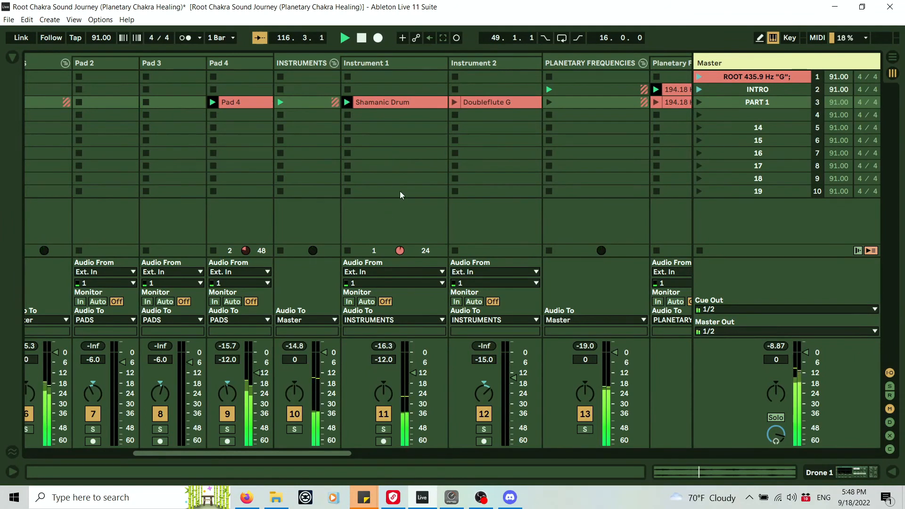
double_click(386, 64)
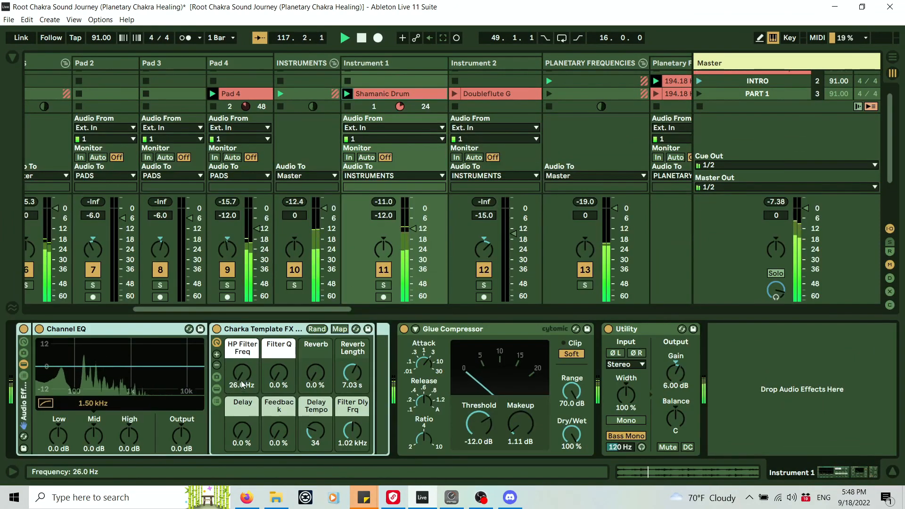
drag(242, 384, 244, 375)
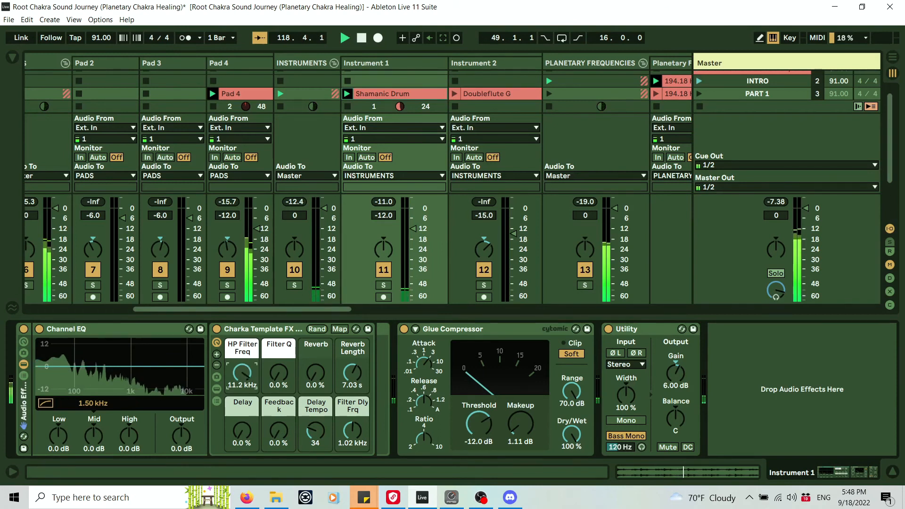
mouse_move(242, 377)
mouse_down()
mouse_move(242, 385)
mouse_move(255, 373)
mouse_move(242, 373)
mouse_up()
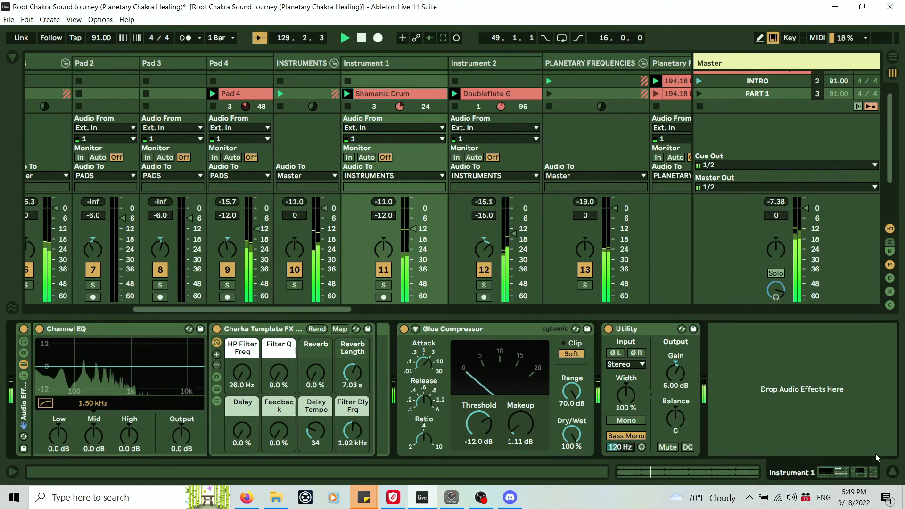
click(892, 471)
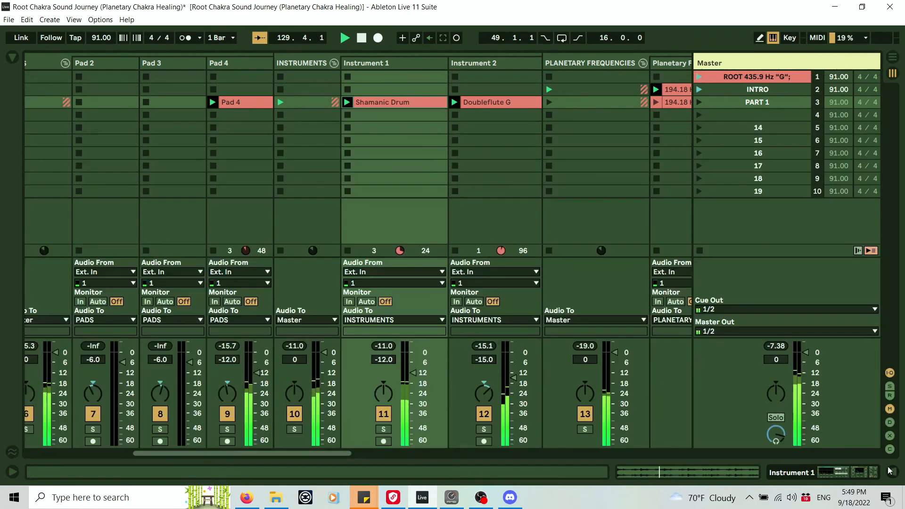
Step: Select the empty scene 4 below PART 1, and look over the session's tracks from AMBIENCE through CHAKRA FORKS
click(739, 104)
click(737, 117)
click(735, 104)
click(737, 115)
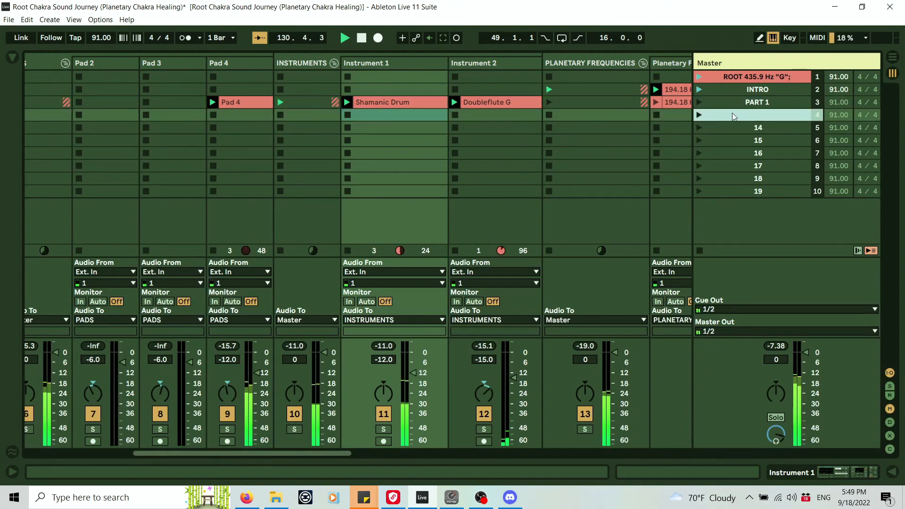
drag(329, 452, 646, 453)
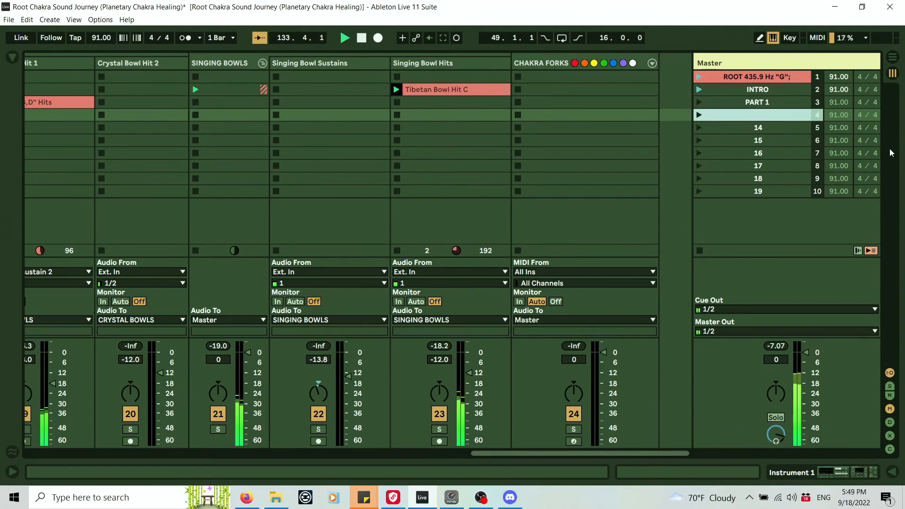
click(892, 57)
mouse_move(889, 158)
mouse_down()
mouse_move(895, 243)
mouse_move(902, 220)
mouse_move(902, 354)
mouse_move(900, 141)
mouse_move(902, 179)
mouse_move(902, 158)
mouse_up()
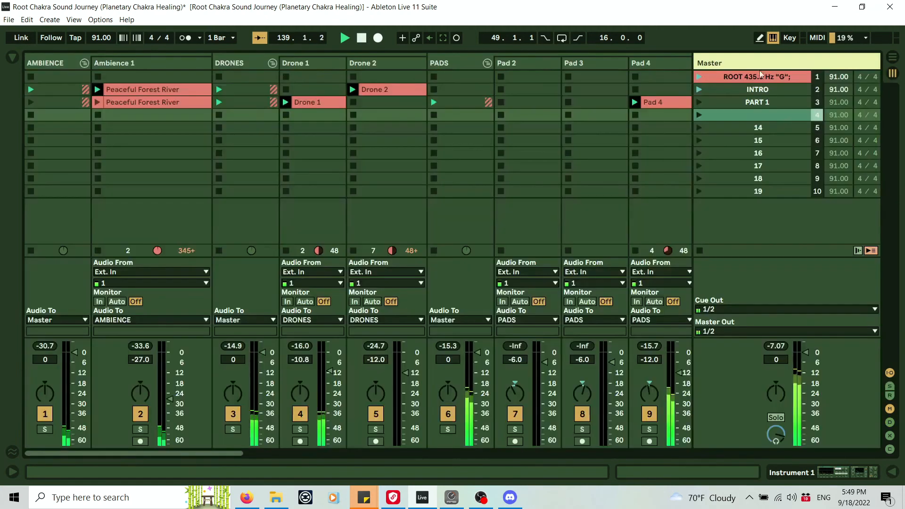
click(890, 71)
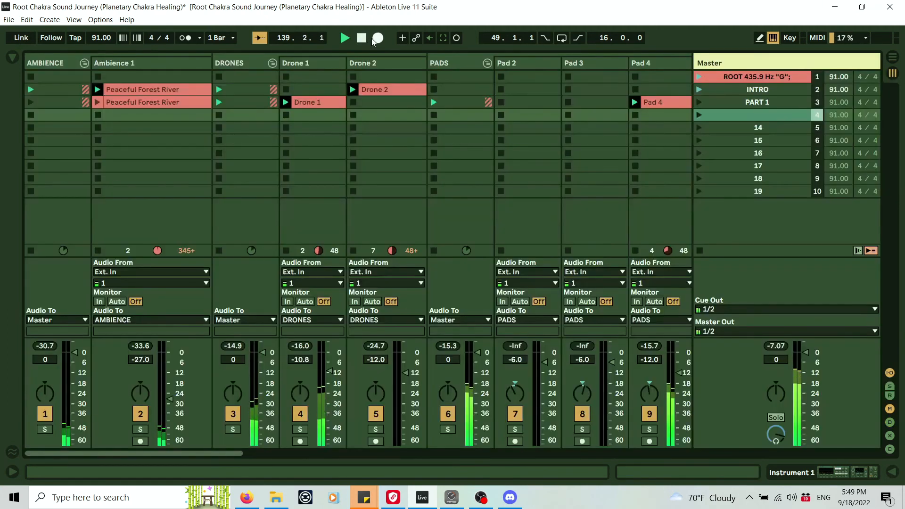
Step: Restore the arrangement's clips with Back to Arrangement, examine its pad and instrument tracks, and return to the Session View
click(891, 57)
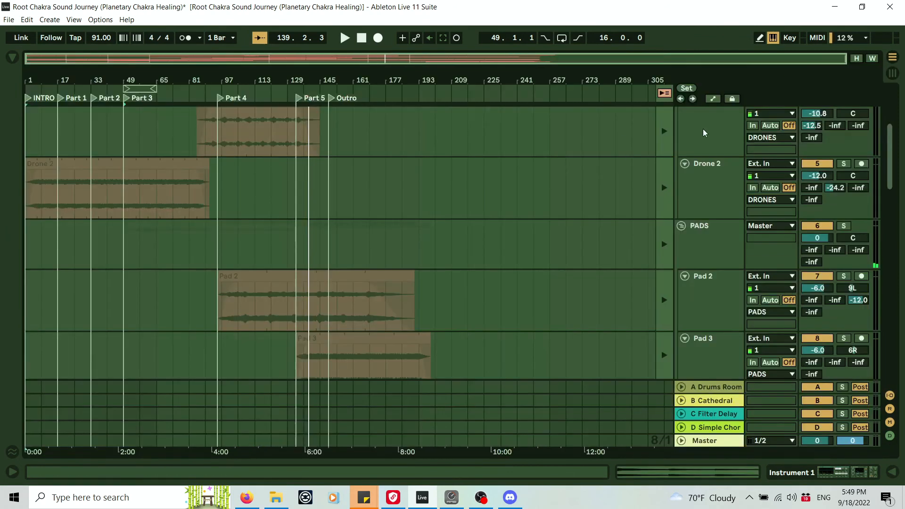
click(664, 94)
scroll(252, 295, up, 2)
scroll(252, 295, down, 2)
scroll(337, 331, down, 2)
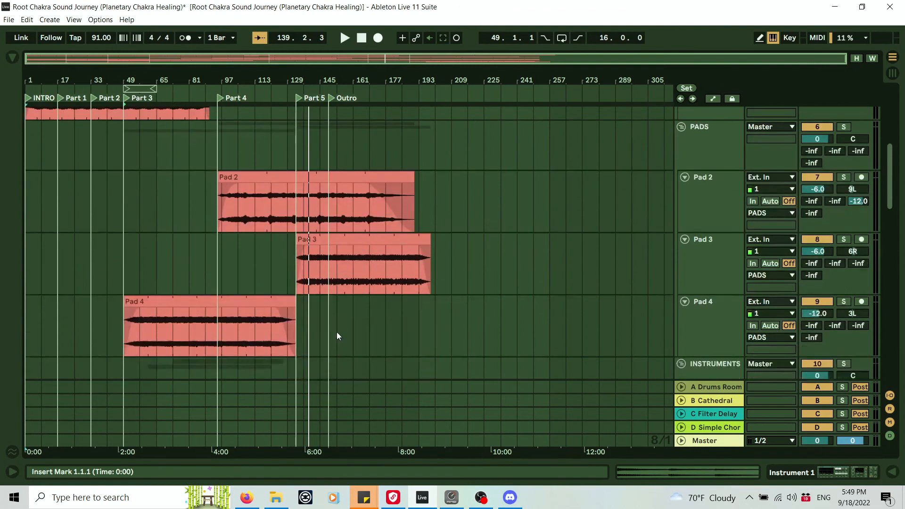
scroll(371, 272, down, 4)
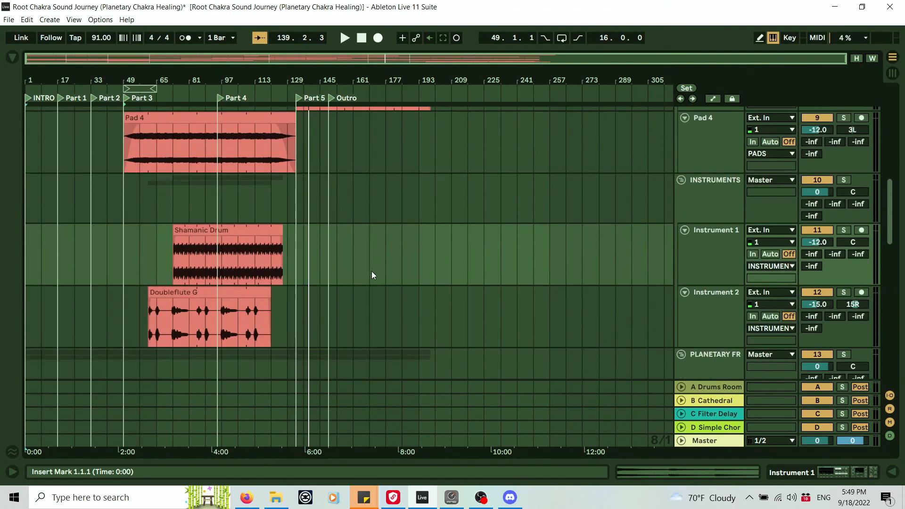
click(892, 74)
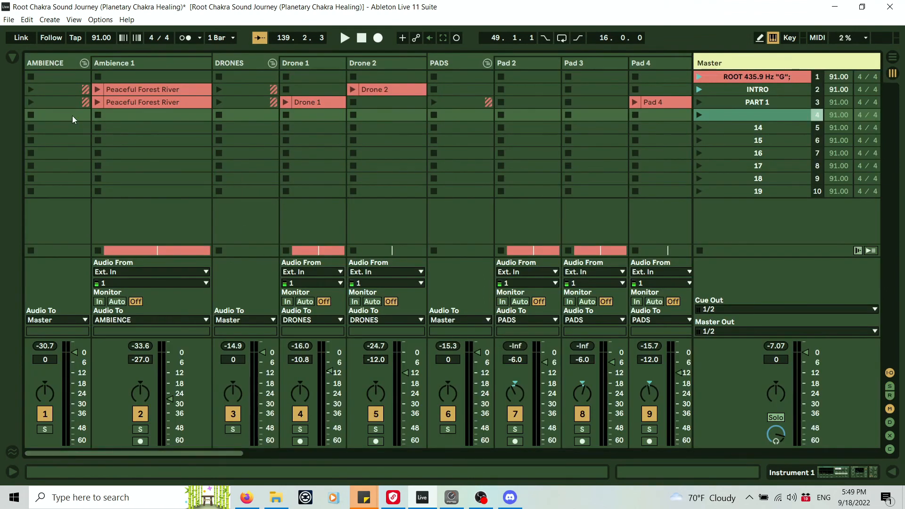
Step: Copy the PART 1 clips from Ambience 1 through Crystal Bowl Hit 1 into scene 4
click(46, 101)
drag(210, 451, 586, 428)
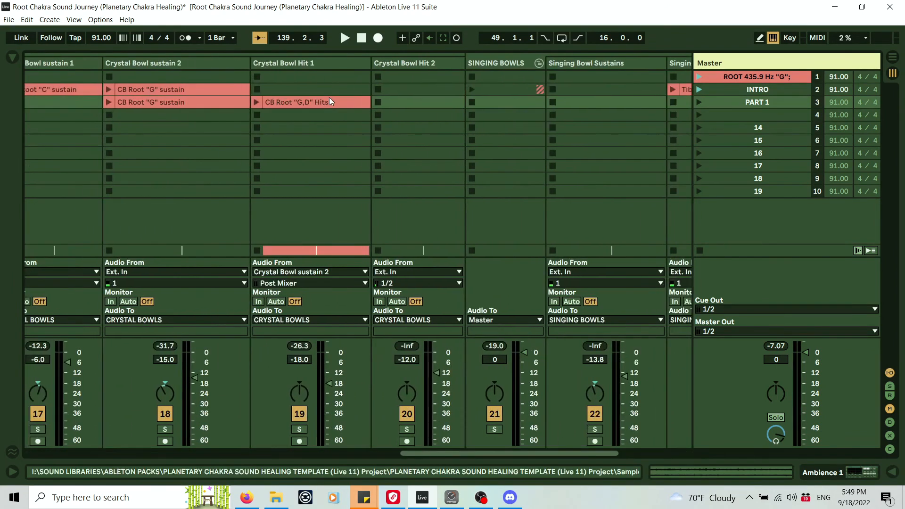
click(338, 105)
key(Down)
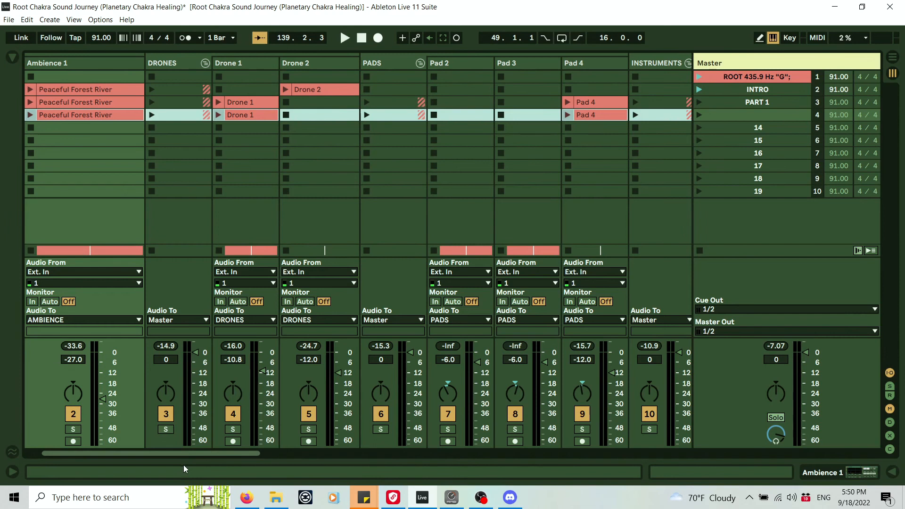
Step: Delete the Pad 4, Shamanic Drum and Doubleflute G clips from scene 4
drag(188, 453, 291, 461)
click(203, 118)
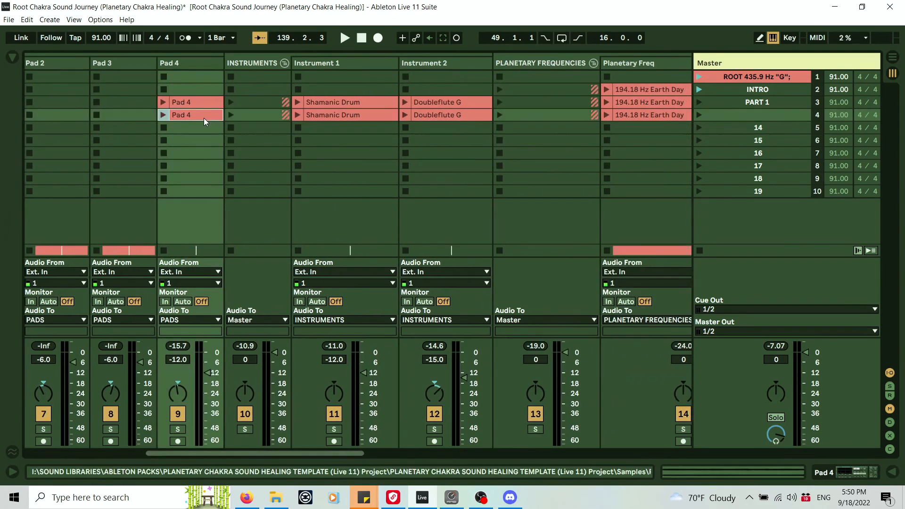
key(Delete)
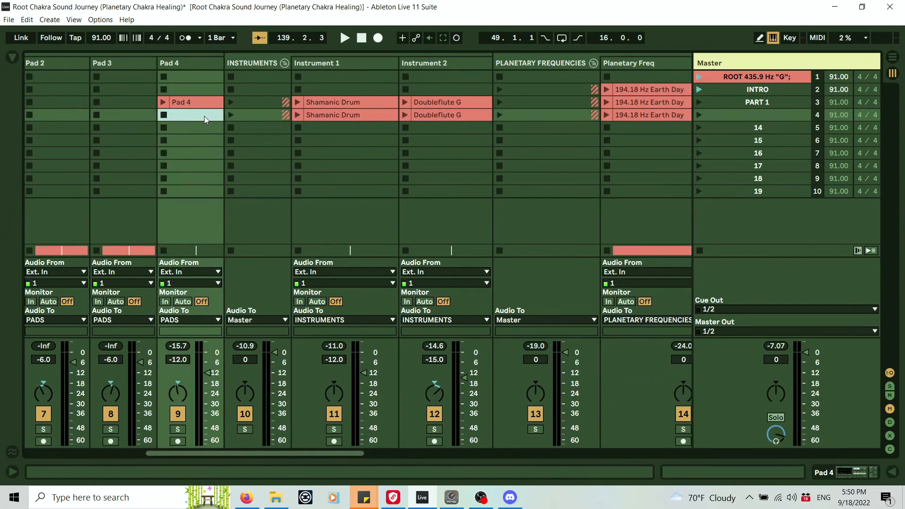
click(334, 115)
key(Delete)
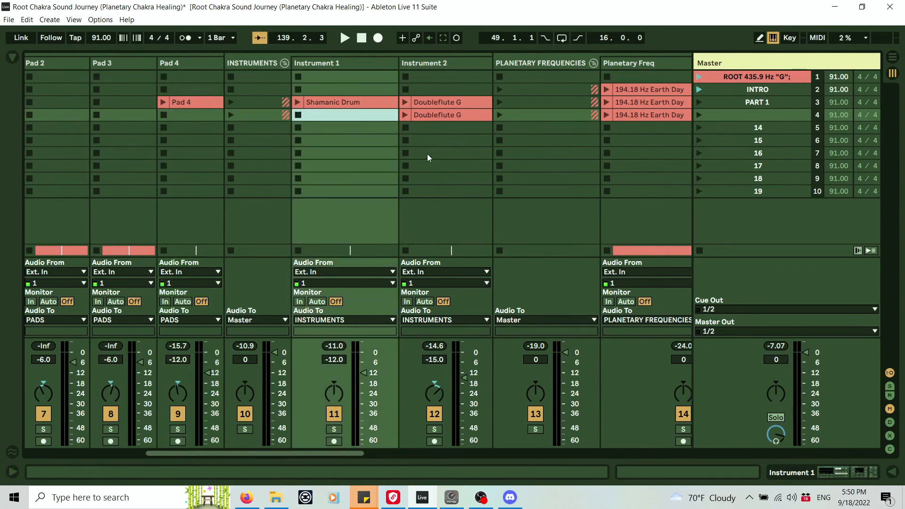
click(439, 115)
key(Delete)
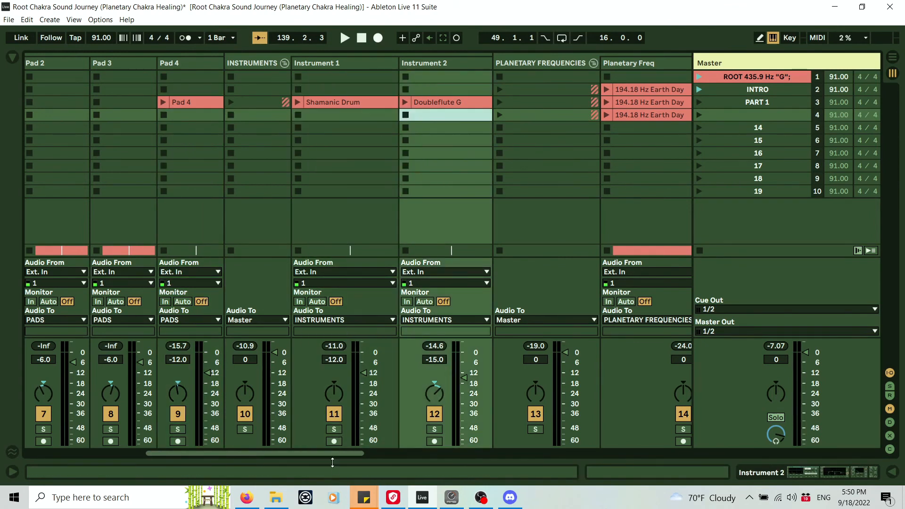
Step: Examine the arrangement's crystal bowl, singing bowl, planetary frequency and drone tracks to see which clips play in the closing parts
drag(335, 452, 559, 447)
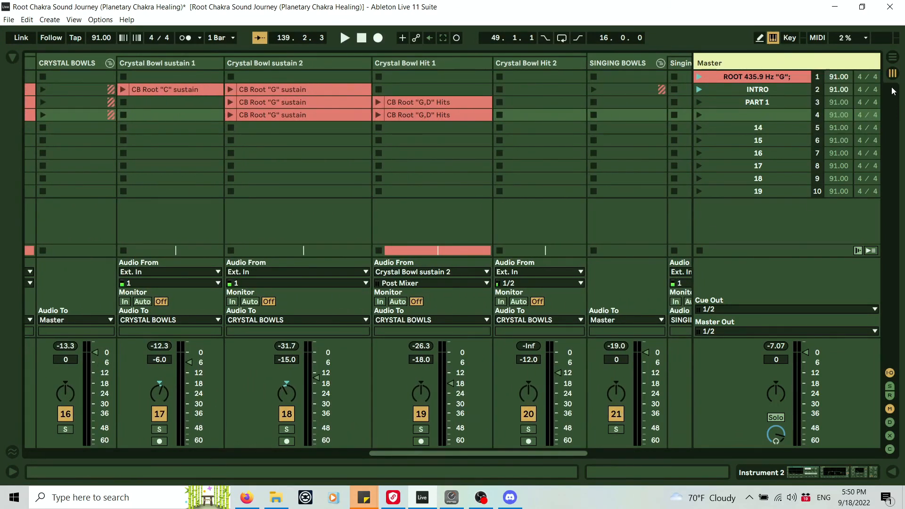
click(892, 57)
drag(889, 199, 899, 301)
scroll(285, 202, up, 3)
scroll(285, 202, down, 6)
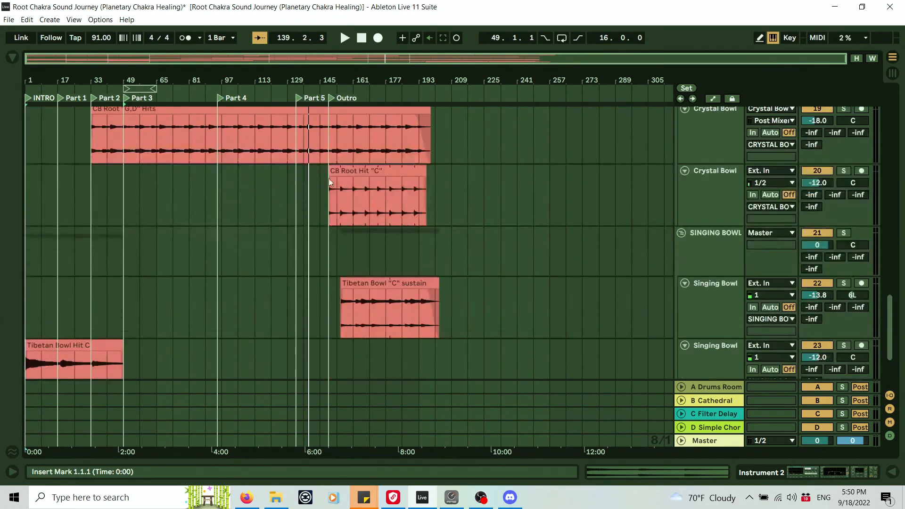
scroll(396, 191, down, 1)
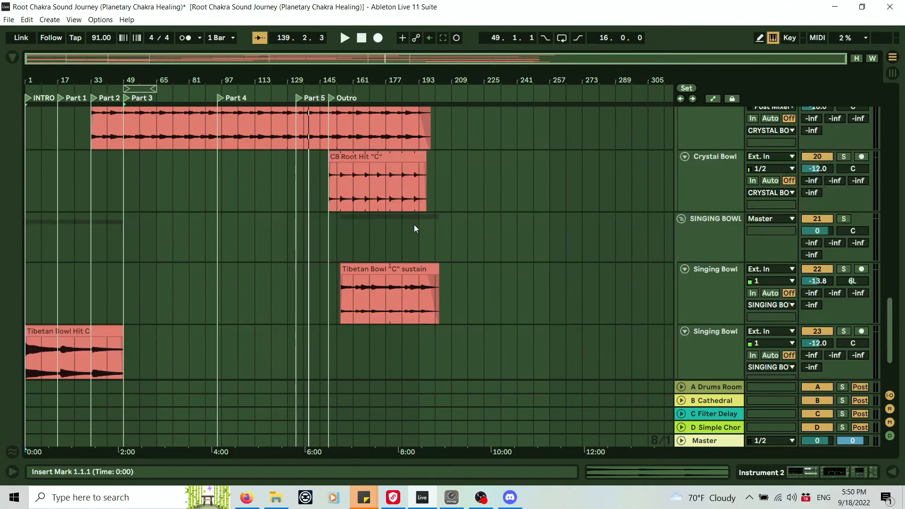
scroll(374, 156, down, 6)
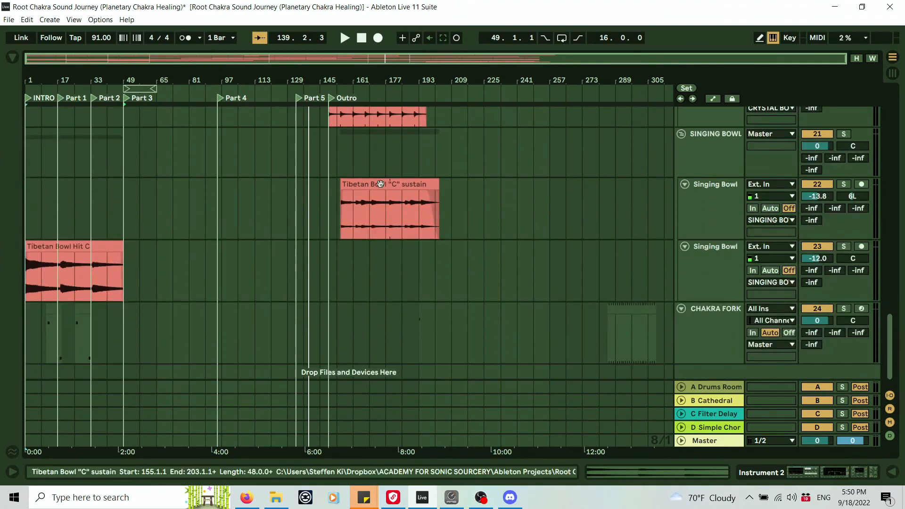
scroll(383, 177, up, 16)
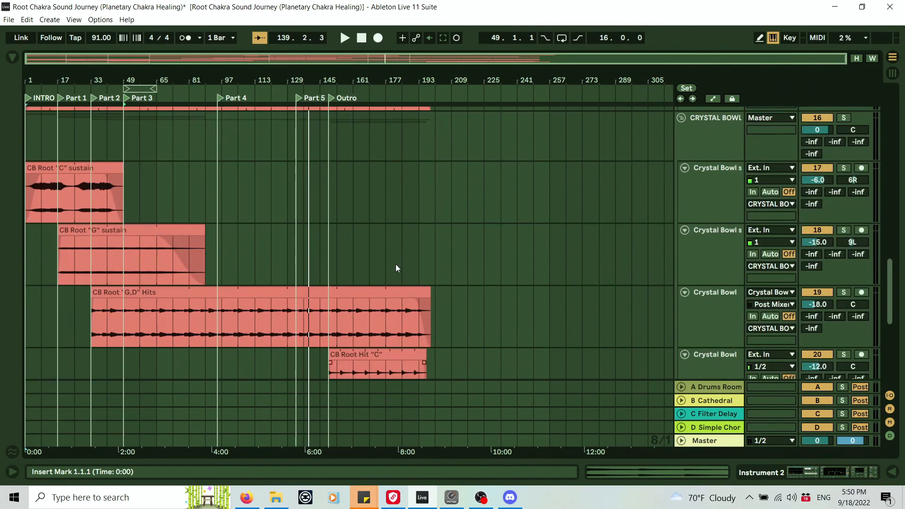
scroll(395, 267, up, 15)
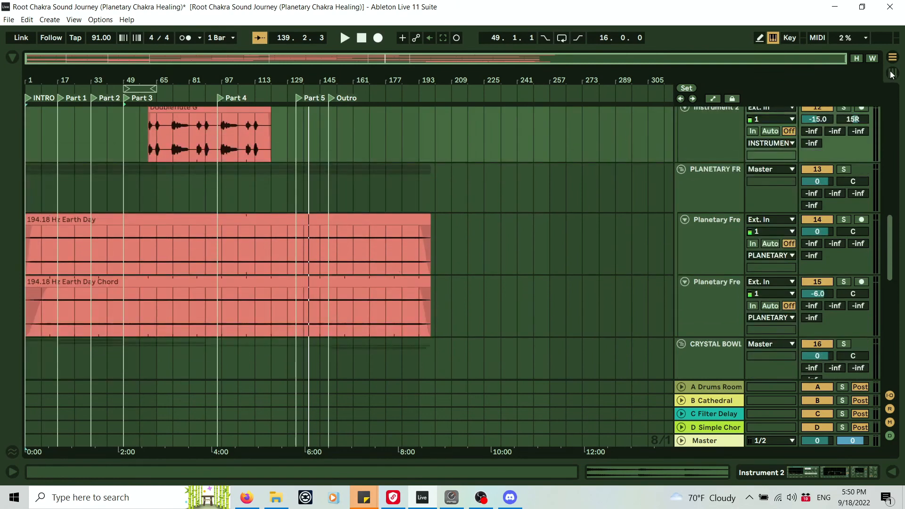
drag(887, 239, 892, 127)
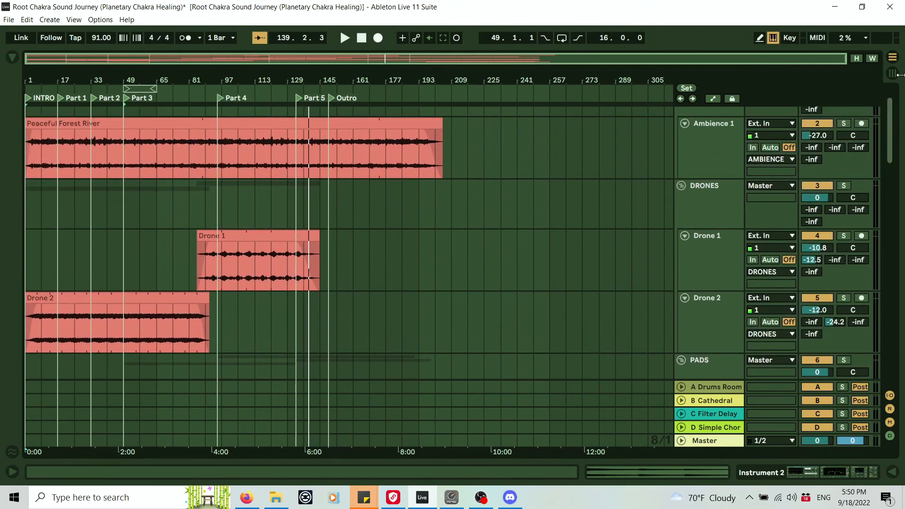
Step: Return to the Session View and delete the Drone 1 clip from scene 4
click(891, 74)
click(322, 118)
key(Delete)
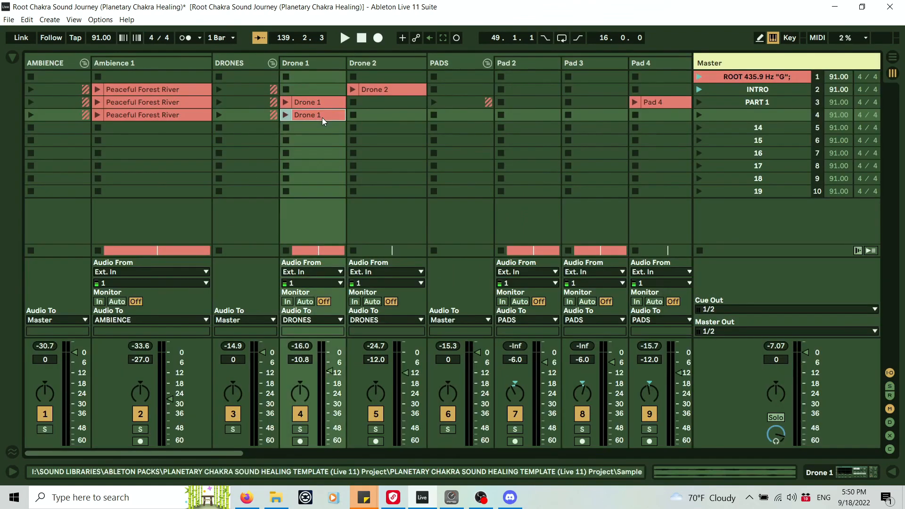
click(384, 114)
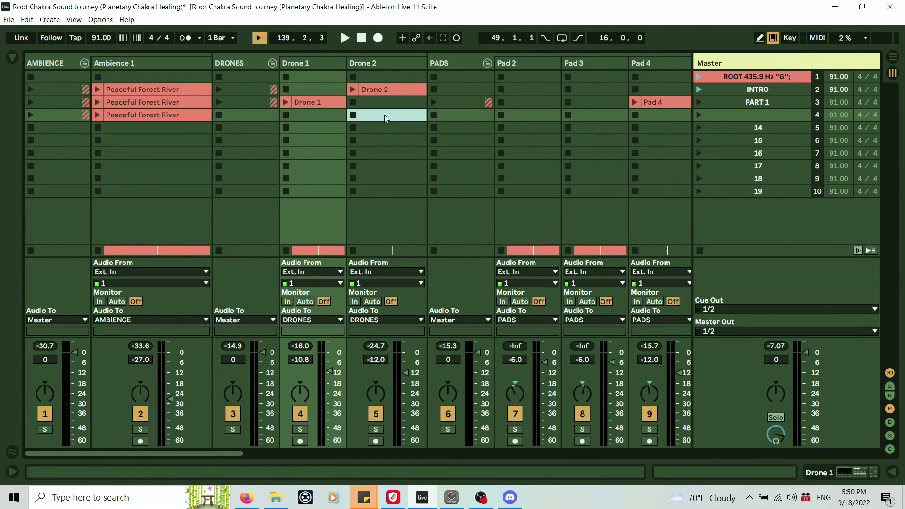
Step: Add the first Pad 2 clip from the template set's PADS group to the Pad 2 track in scene 4
drag(219, 451, 290, 457)
click(10, 58)
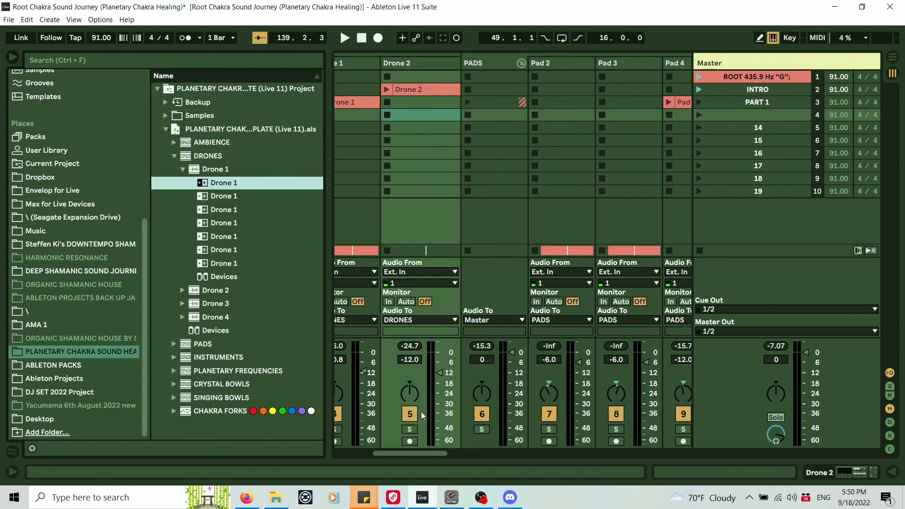
drag(431, 453, 463, 452)
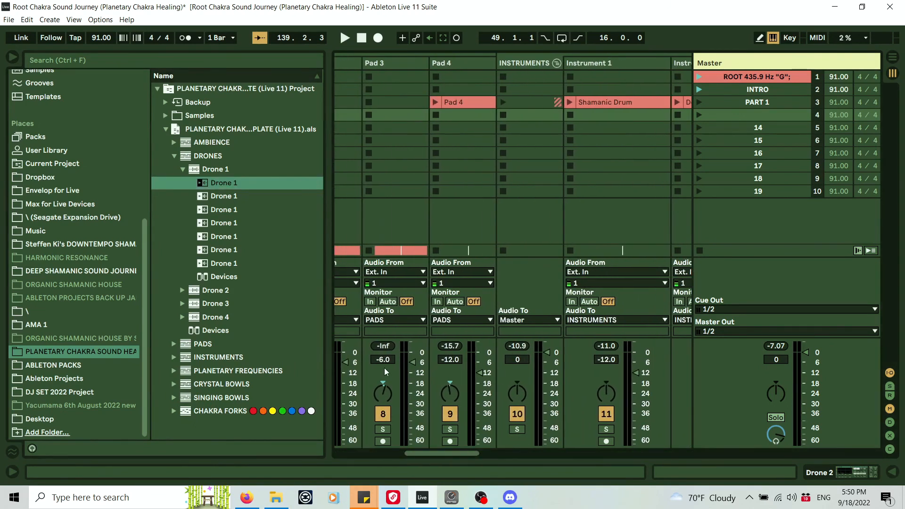
click(183, 169)
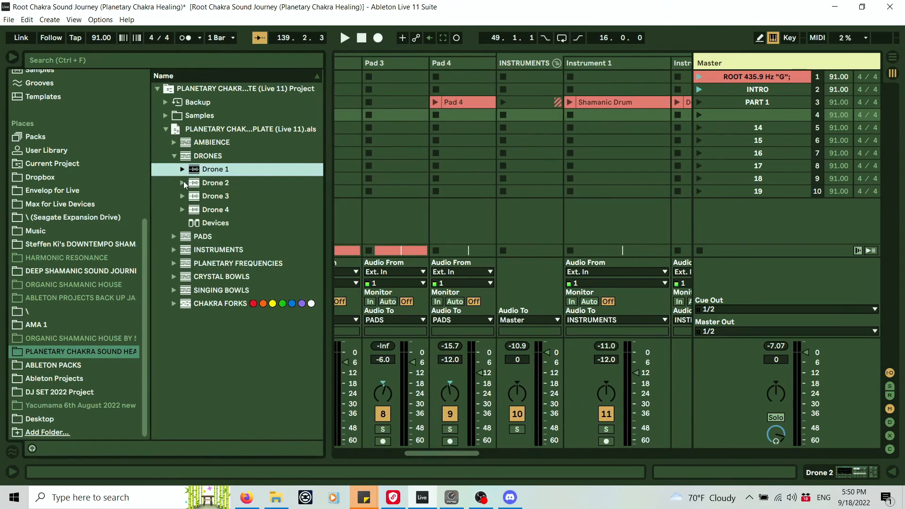
click(174, 157)
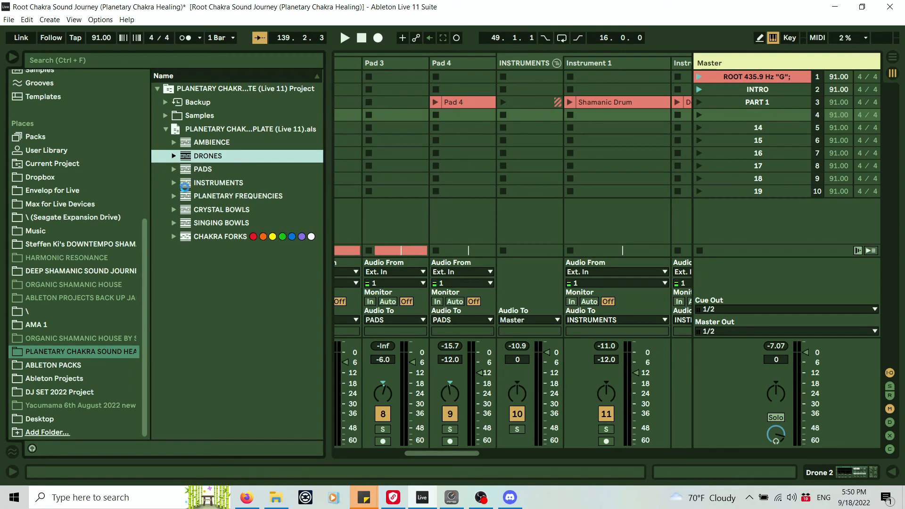
click(183, 222)
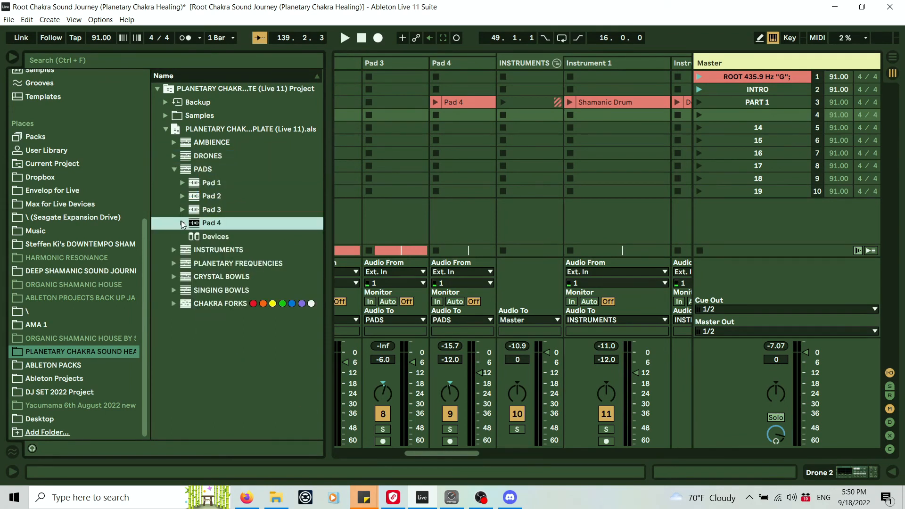
click(182, 196)
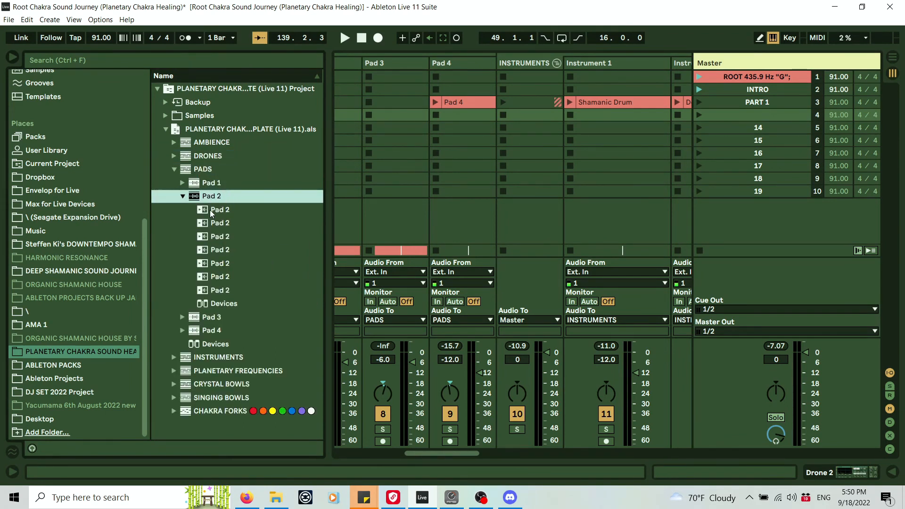
click(210, 210)
drag(350, 114, 350, 114)
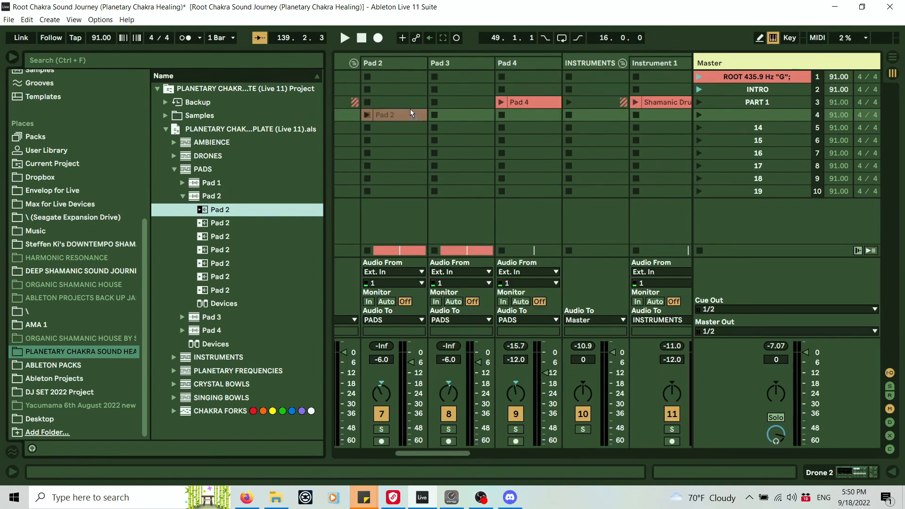
click(410, 112)
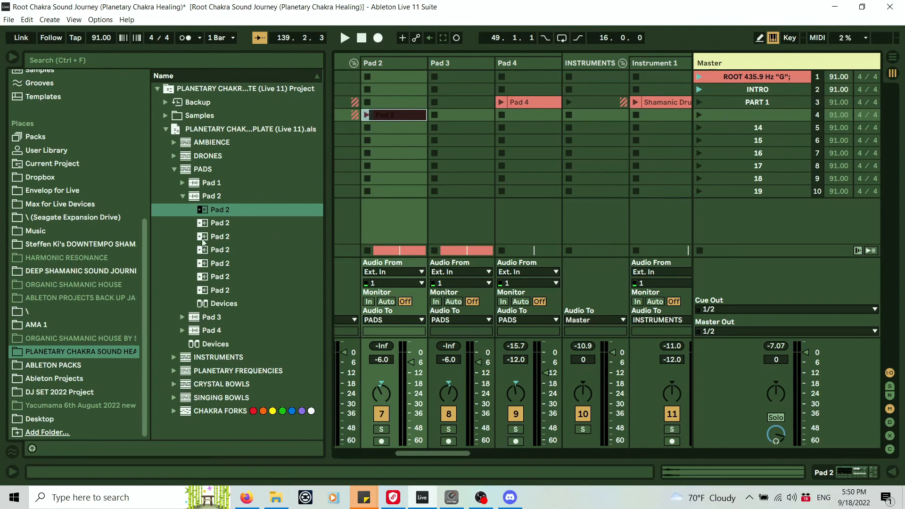
Step: Add the template's first Pad 3 clip to the Pad 3 track in scene 4, and hide the browser
click(181, 315)
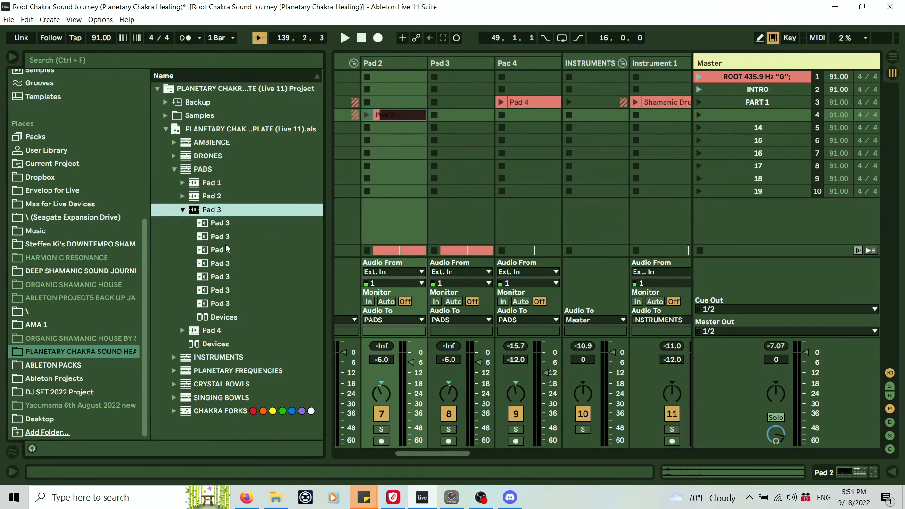
click(219, 223)
drag(464, 114, 464, 113)
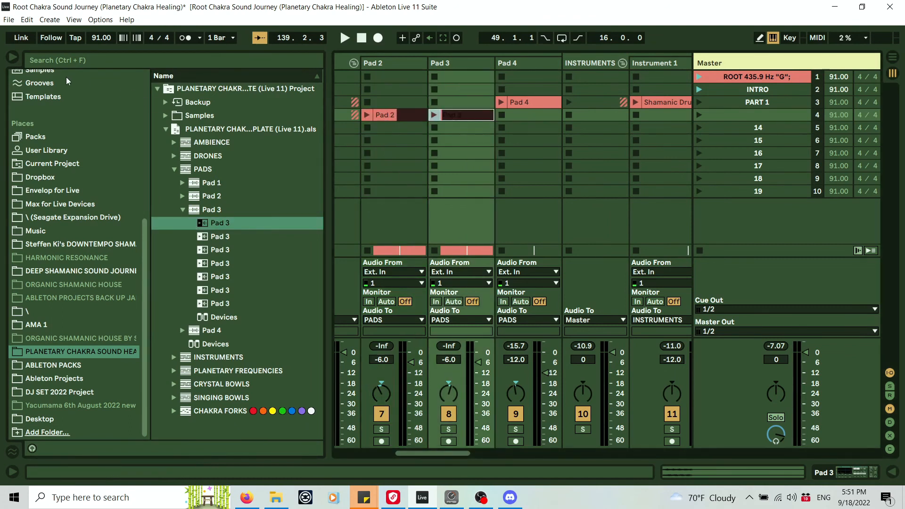
click(12, 58)
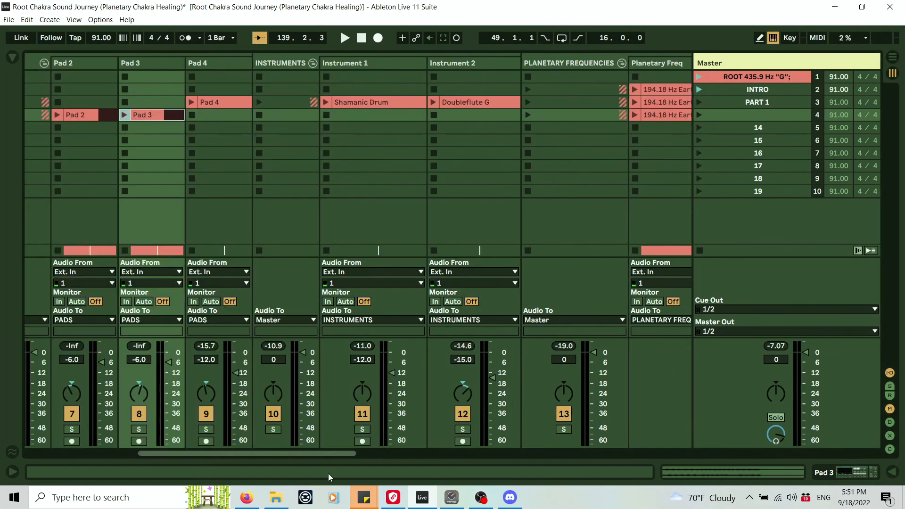
Step: Review scene 4's slots from the pad and instrument tracks through to the crystal and singing bowls
mouse_move(315, 451)
mouse_down()
mouse_move(367, 452)
mouse_move(310, 453)
mouse_up()
click(426, 115)
click(505, 116)
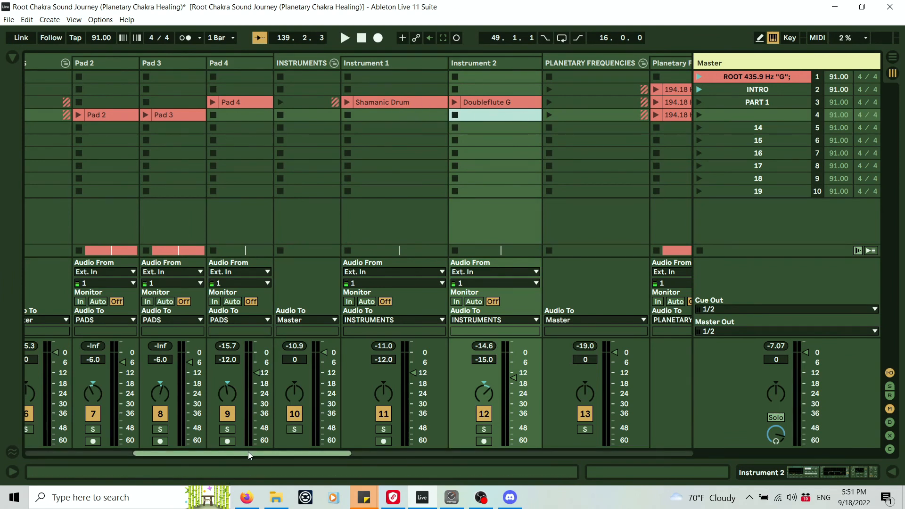
drag(248, 451, 210, 455)
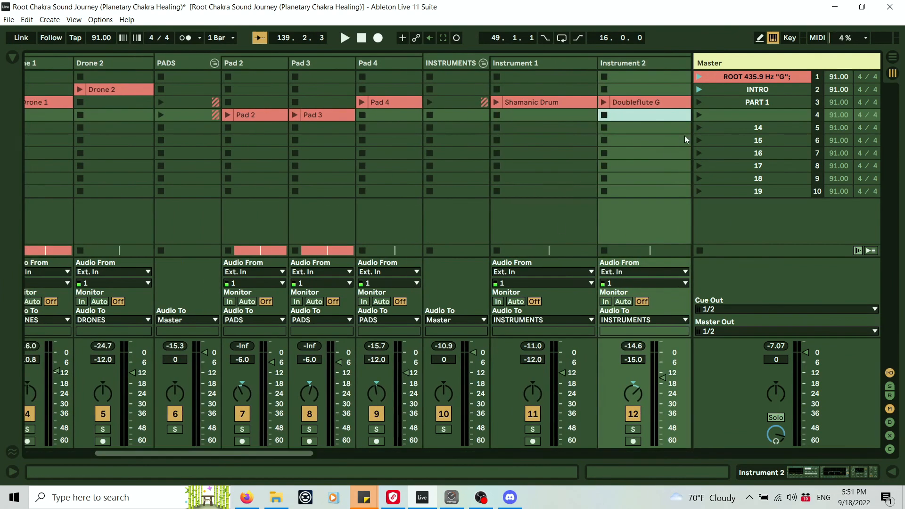
click(659, 102)
click(301, 115)
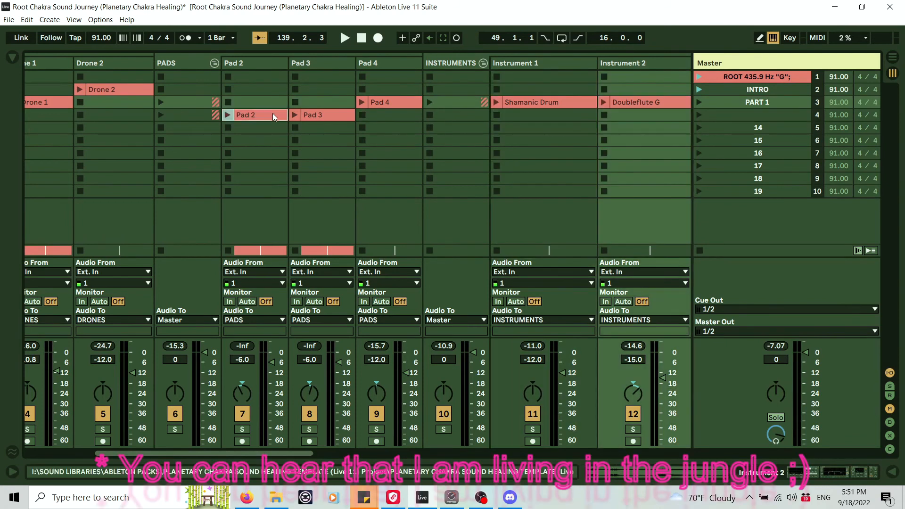
drag(196, 449, 488, 467)
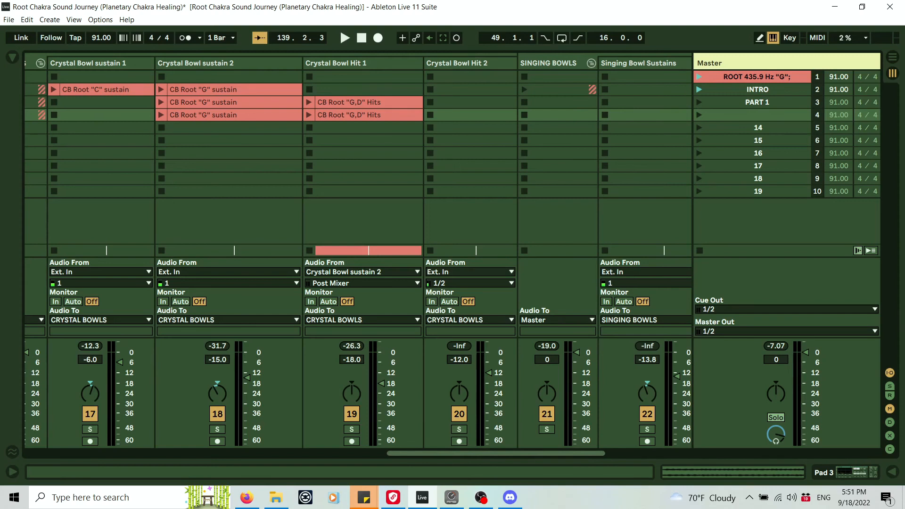
Step: Examine the bowl clips around the Outro in the arrangement, and select the Tibetan Bowl "C" sustain clip
click(891, 57)
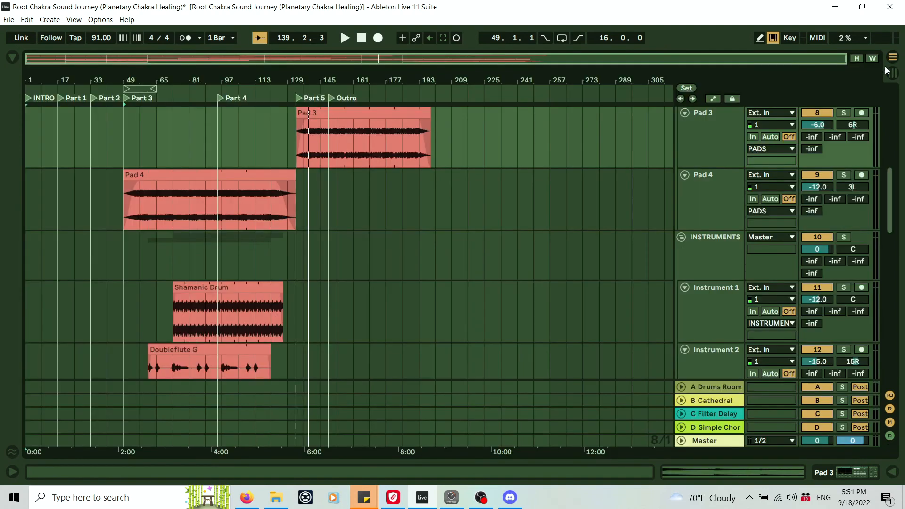
drag(890, 218, 898, 323)
click(359, 129)
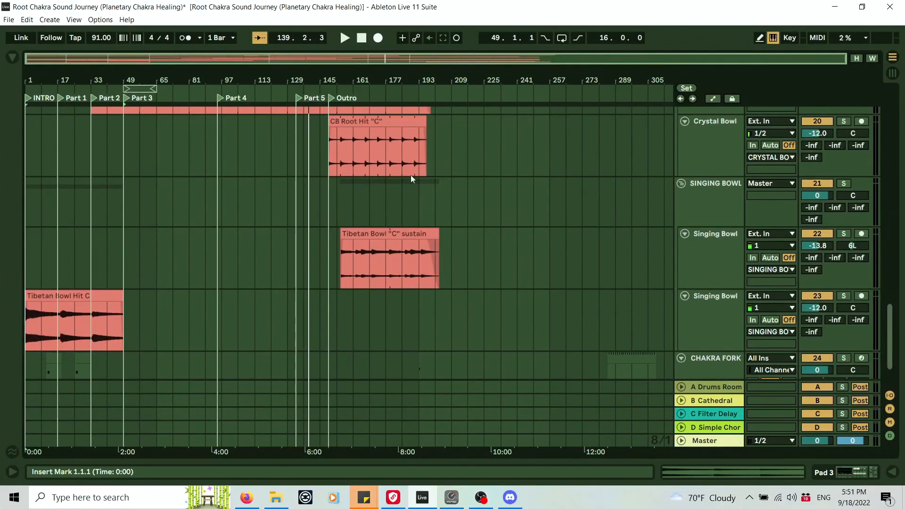
scroll(353, 215, up, 2)
click(366, 147)
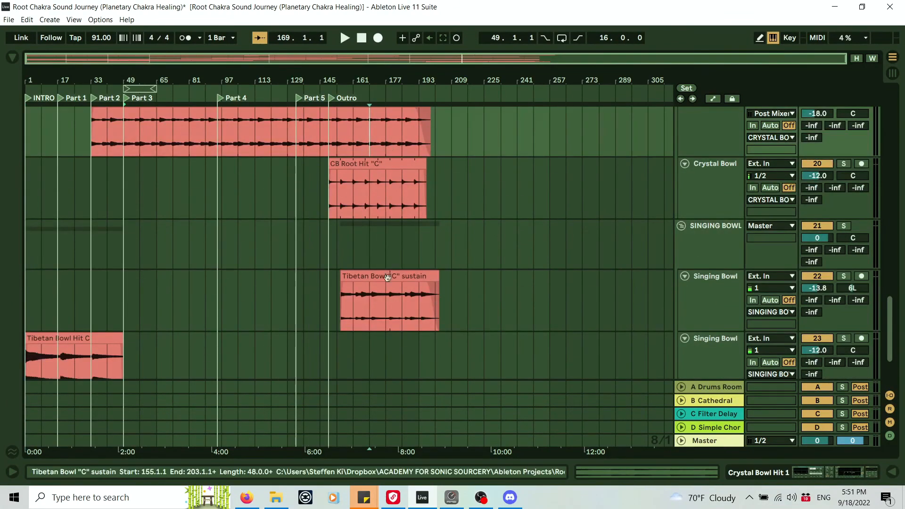
click(384, 277)
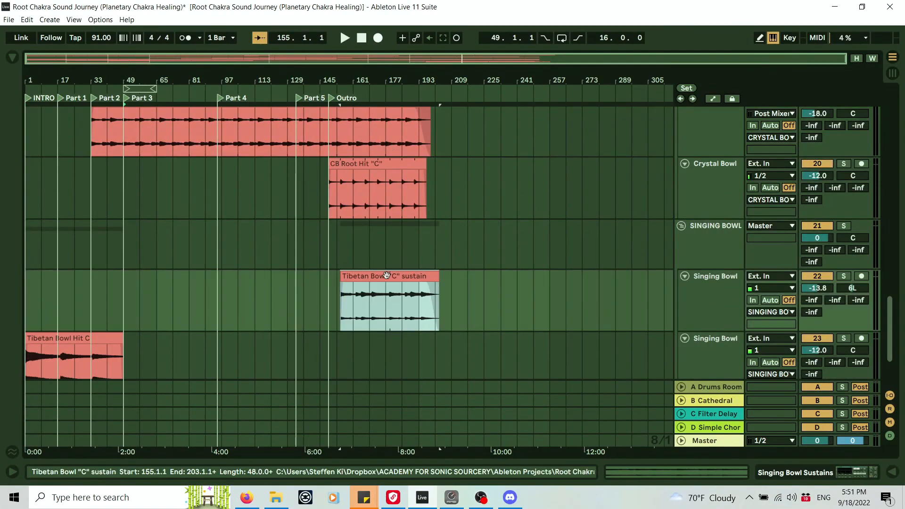
Step: Return to the Session View and rename scene 4 as "pART 2/ oUTRO"
click(892, 74)
right_click(753, 114)
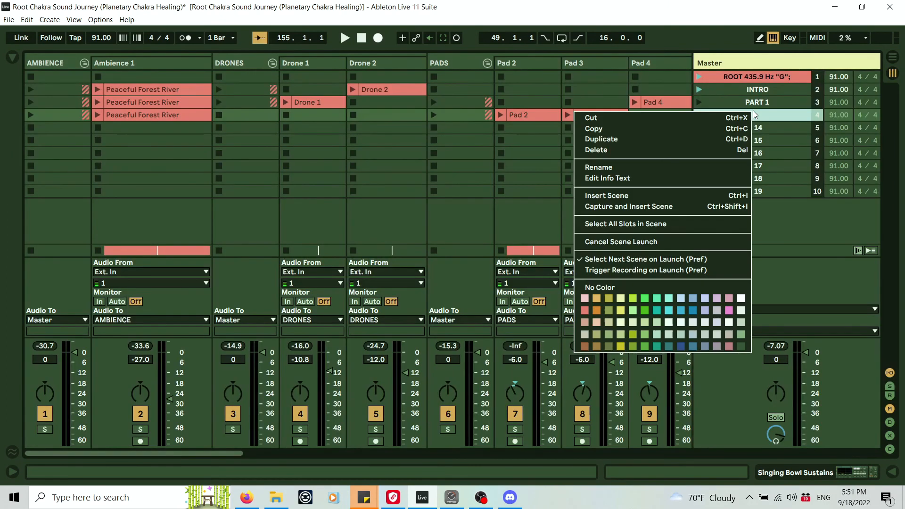
click(675, 166)
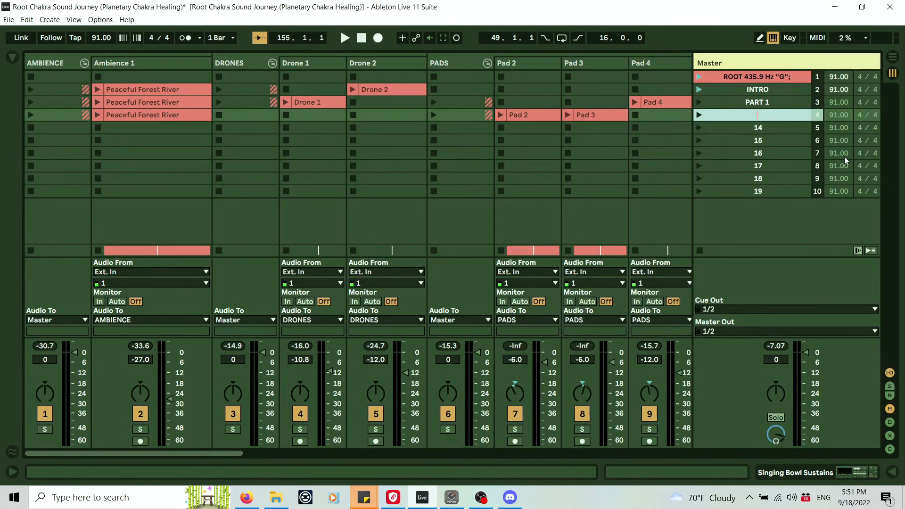
text(pART 2/ oUTRO)
Step: Add the template's Tibetan Bowl "C" sustain clip to the Singing Bowl Sustains track in scene 4
drag(196, 454, 372, 459)
drag(388, 462, 620, 459)
click(13, 58)
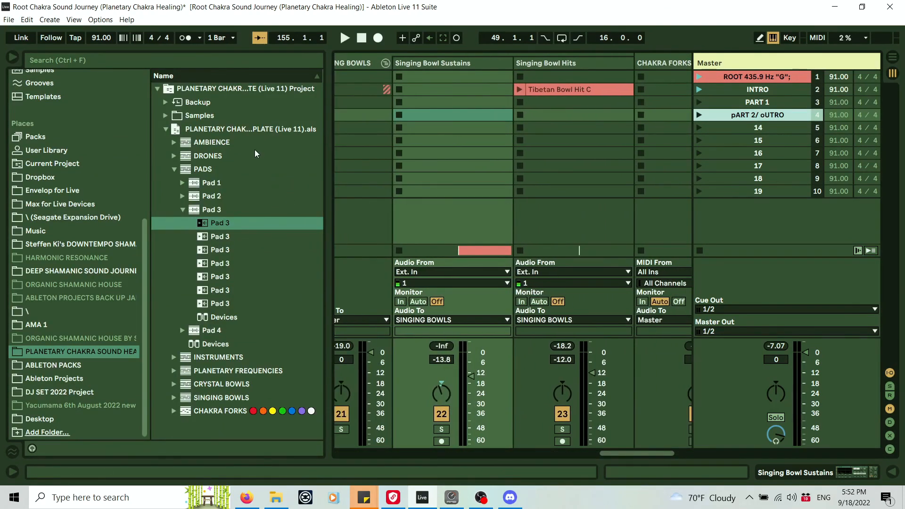
click(173, 169)
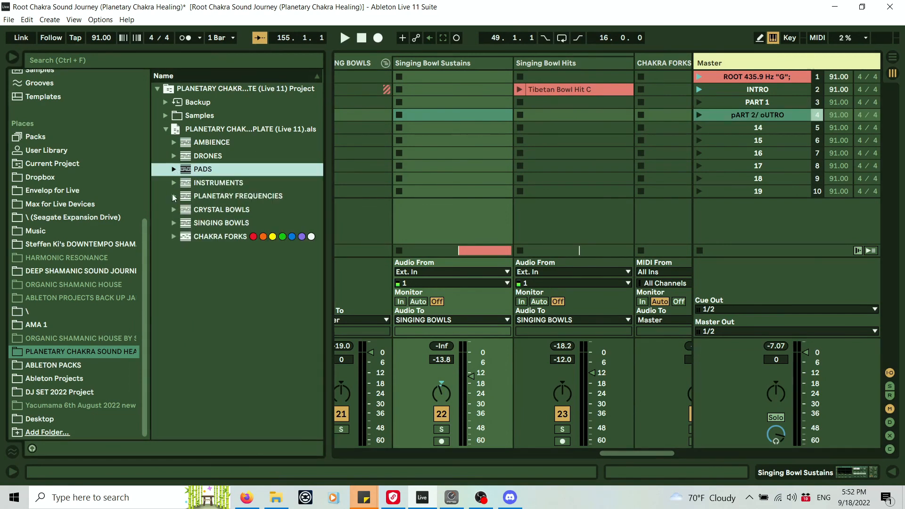
click(174, 223)
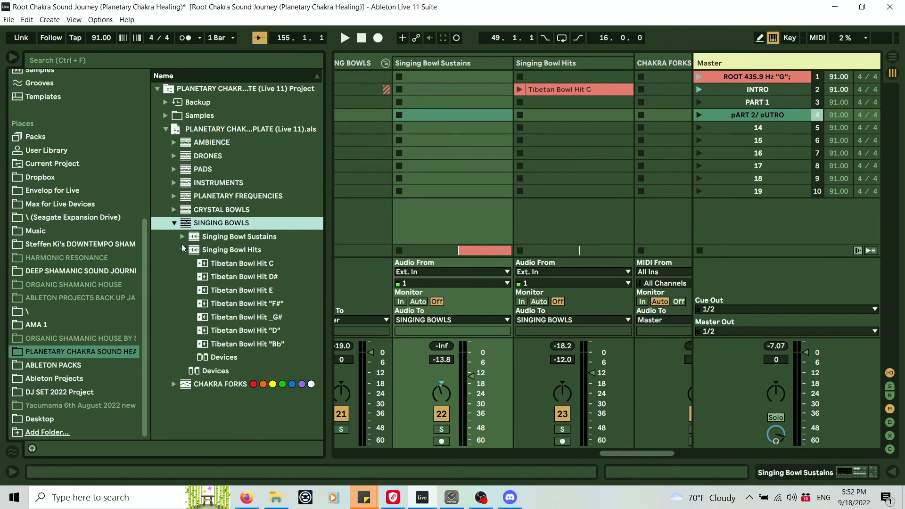
click(183, 236)
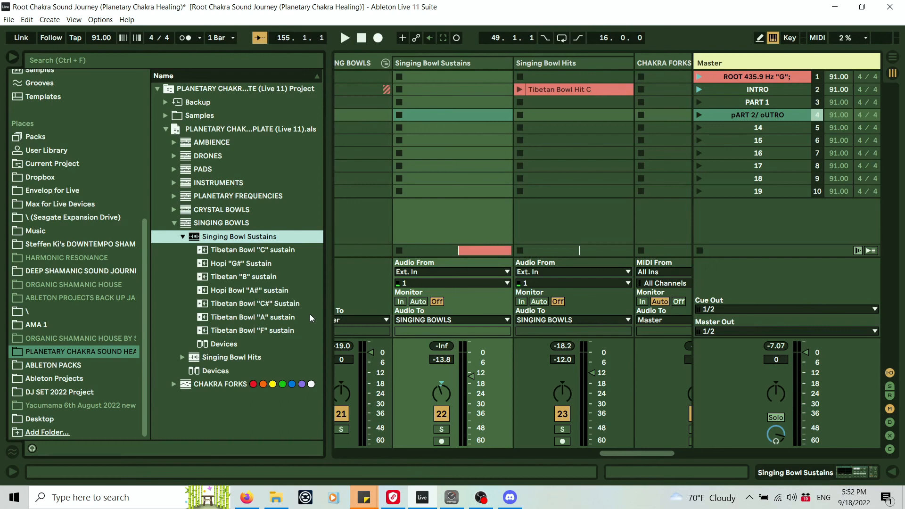
click(241, 250)
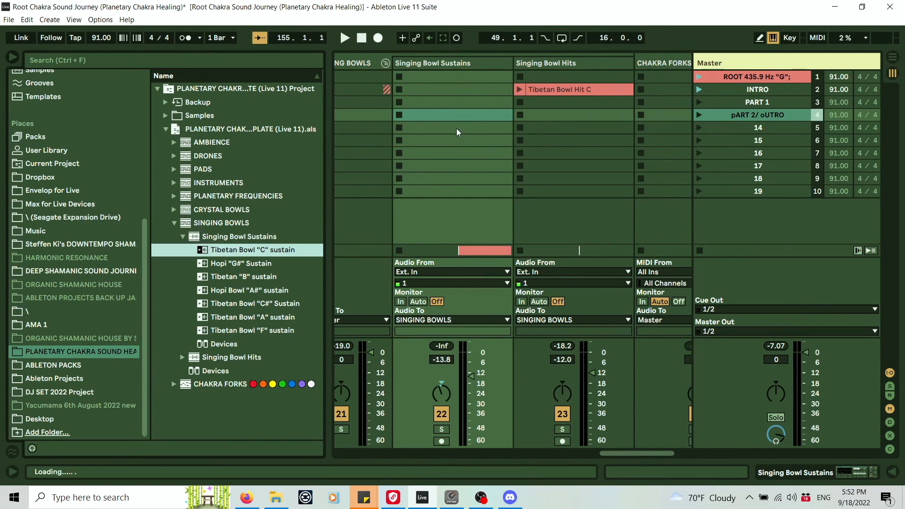
drag(459, 115, 460, 115)
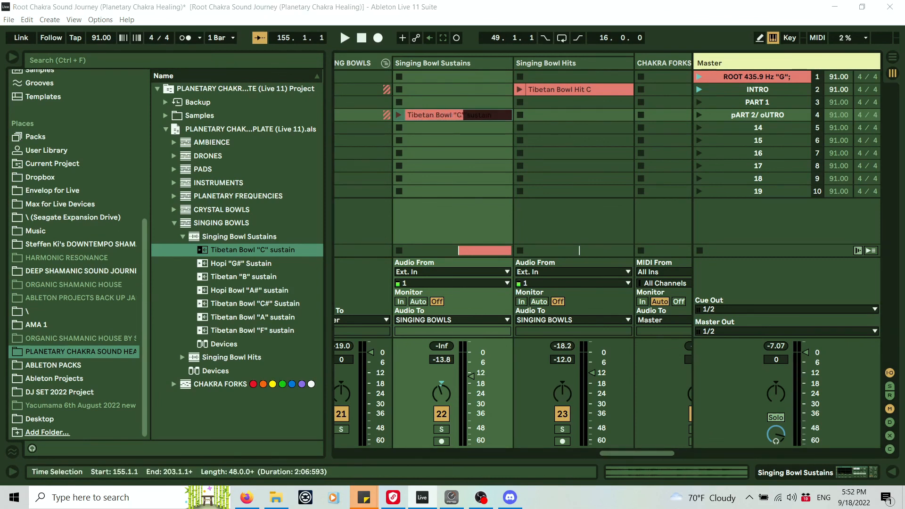
Step: List the template's Crystal Bowl Hit 2 clips in the browser, with the set's Crystal Bowl Hit 2 track in view
click(174, 222)
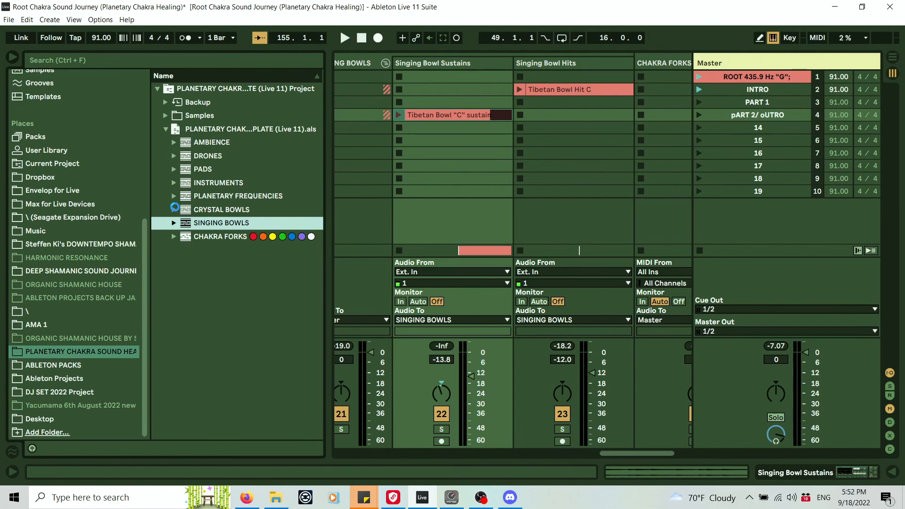
click(174, 210)
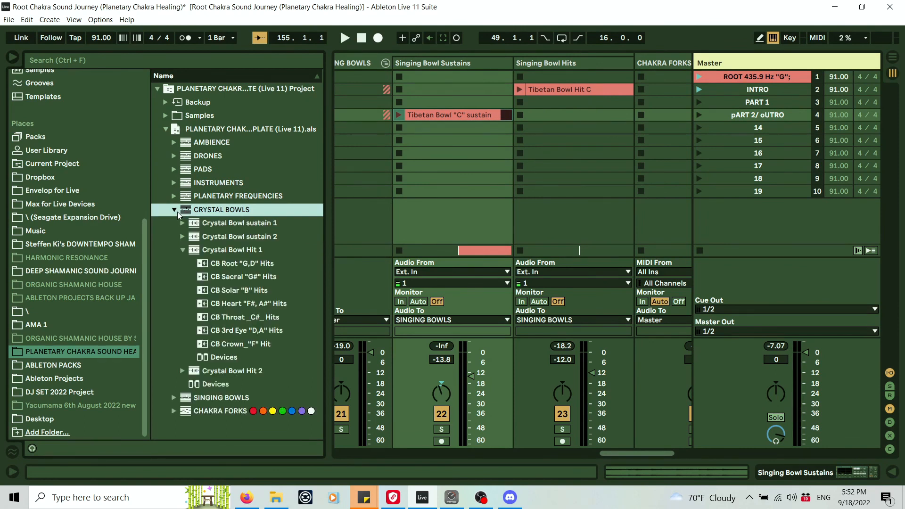
click(180, 248)
click(184, 263)
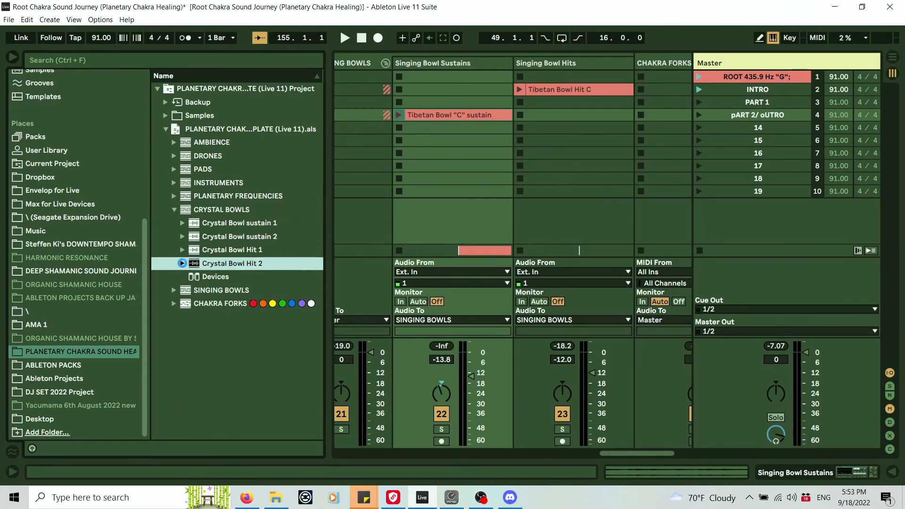
click(182, 263)
drag(660, 452, 626, 445)
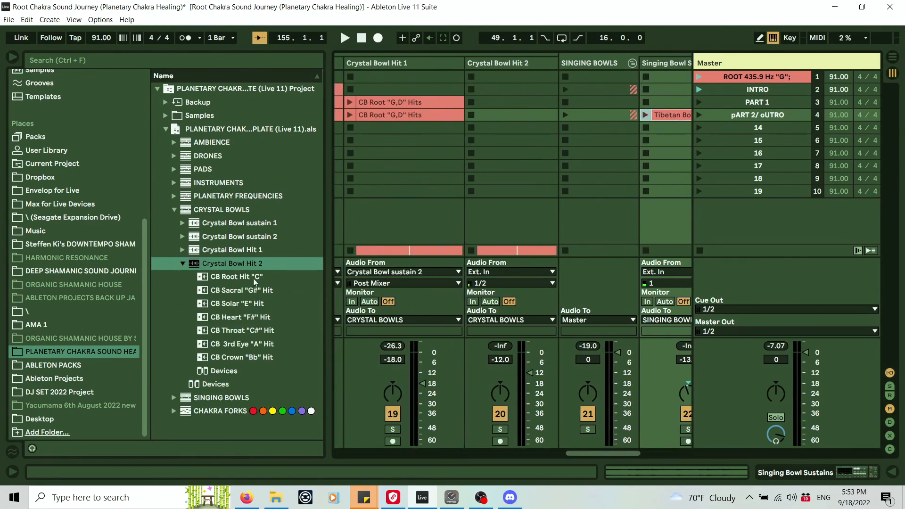
click(248, 264)
drag(495, 114, 494, 116)
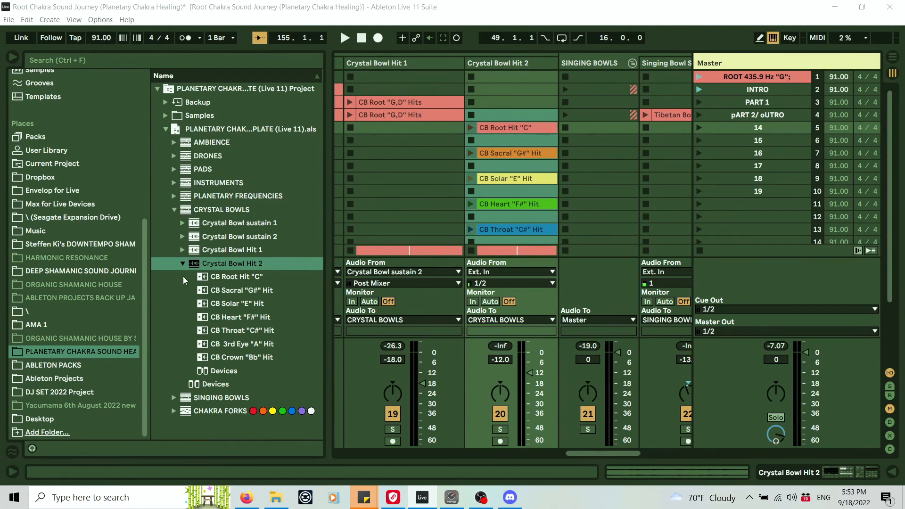
key(ctrl+z)
Step: Add the template's CB Root Hit "C" clip to the Crystal Bowl Hit 2 track in scene 4, and hide the browser
drag(240, 277, 503, 112)
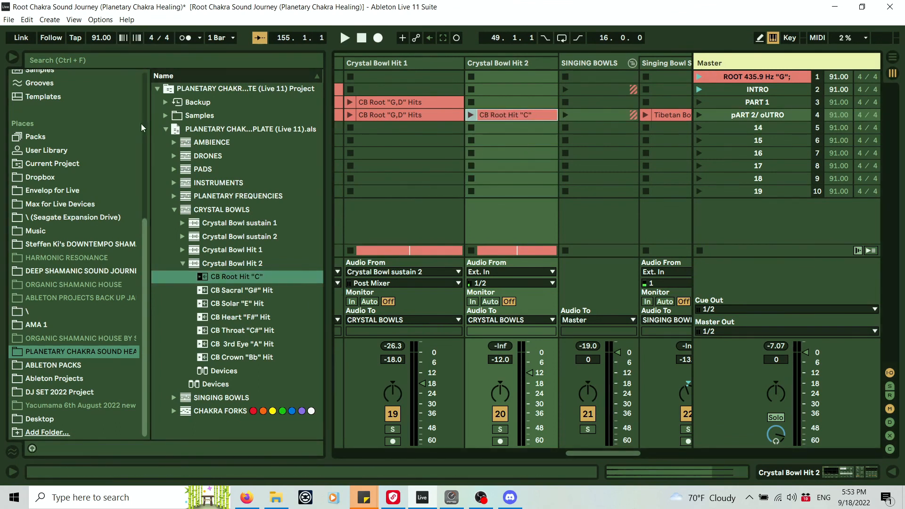
click(11, 57)
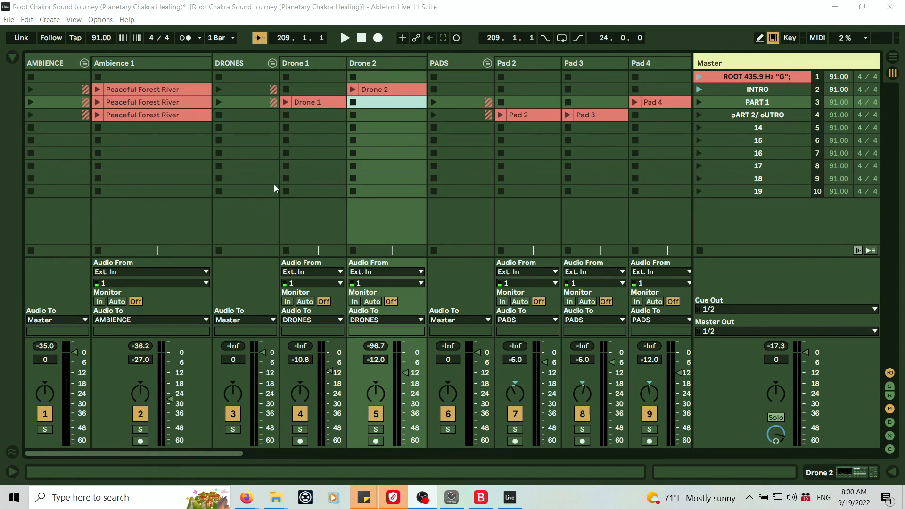
Step: Look over the linear layout of the journey's parts in the Arrangement View, and return to the Session View
click(891, 57)
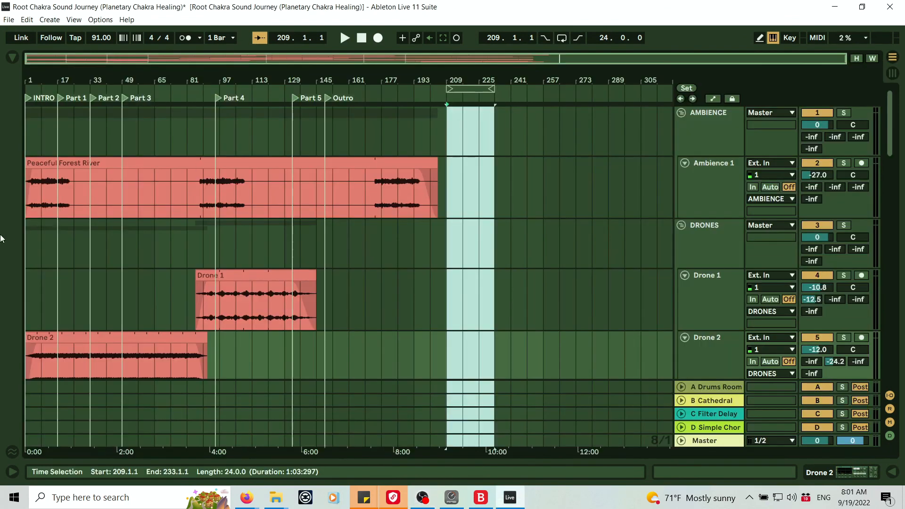
click(892, 73)
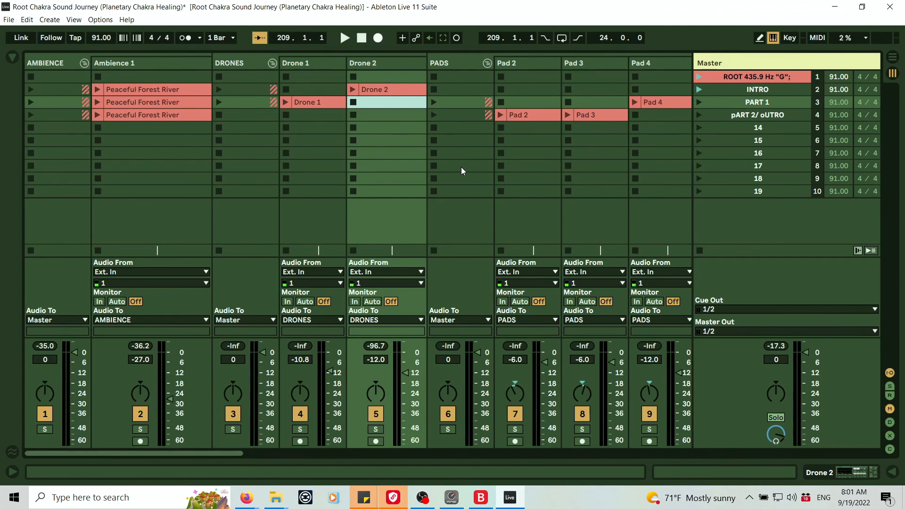
Step: Switch to Firefox and view the YouTube video on performing a Shamanic Sound Journey with the APC 40 and an Ableton template
mouse_move(246, 497)
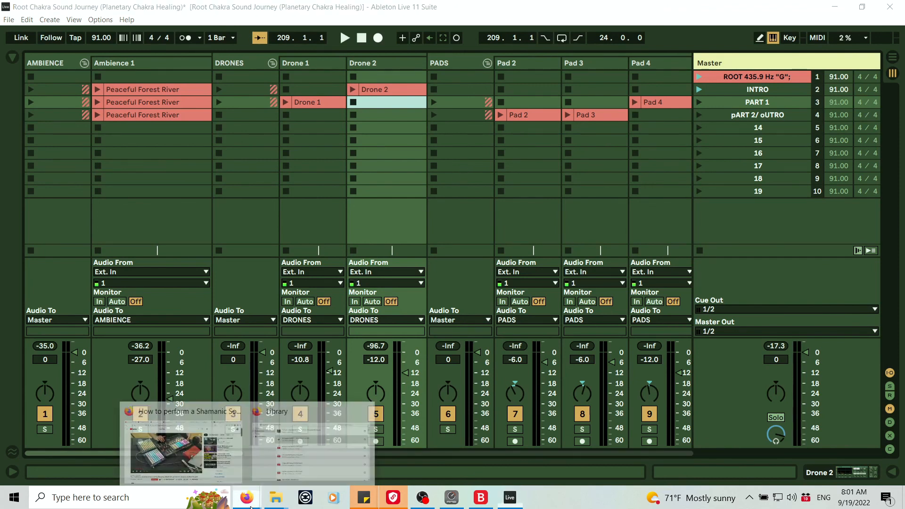
click(199, 430)
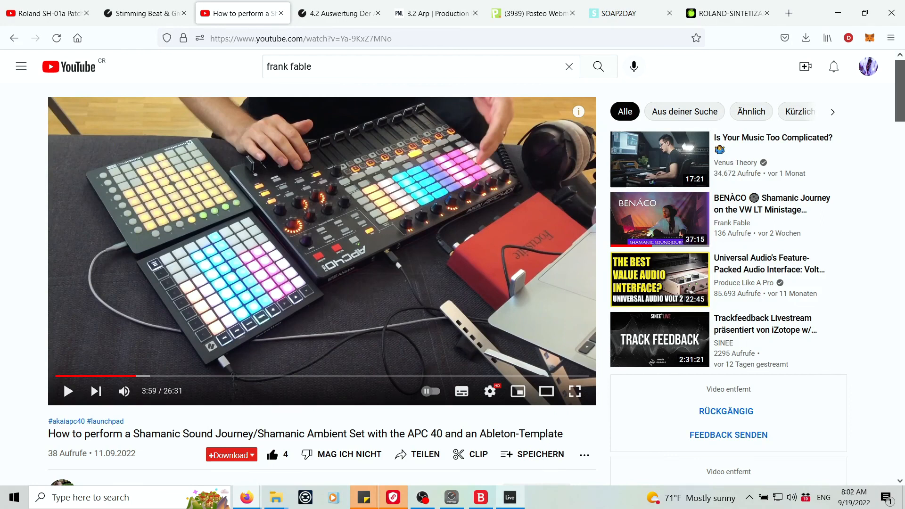
mouse_move(509, 497)
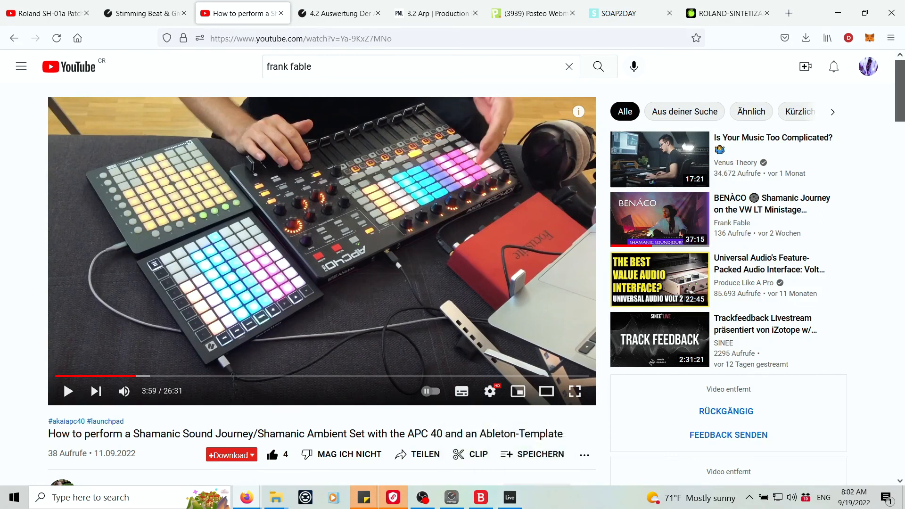